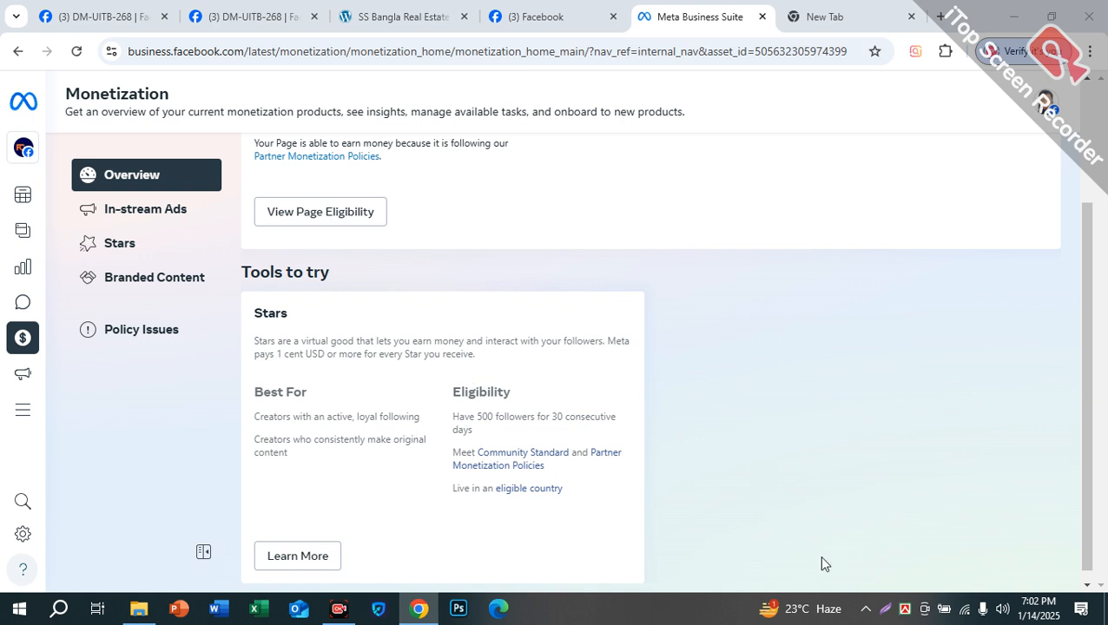
Step: View the account's own Facebook profile in the Facebook tab
click(817, 17)
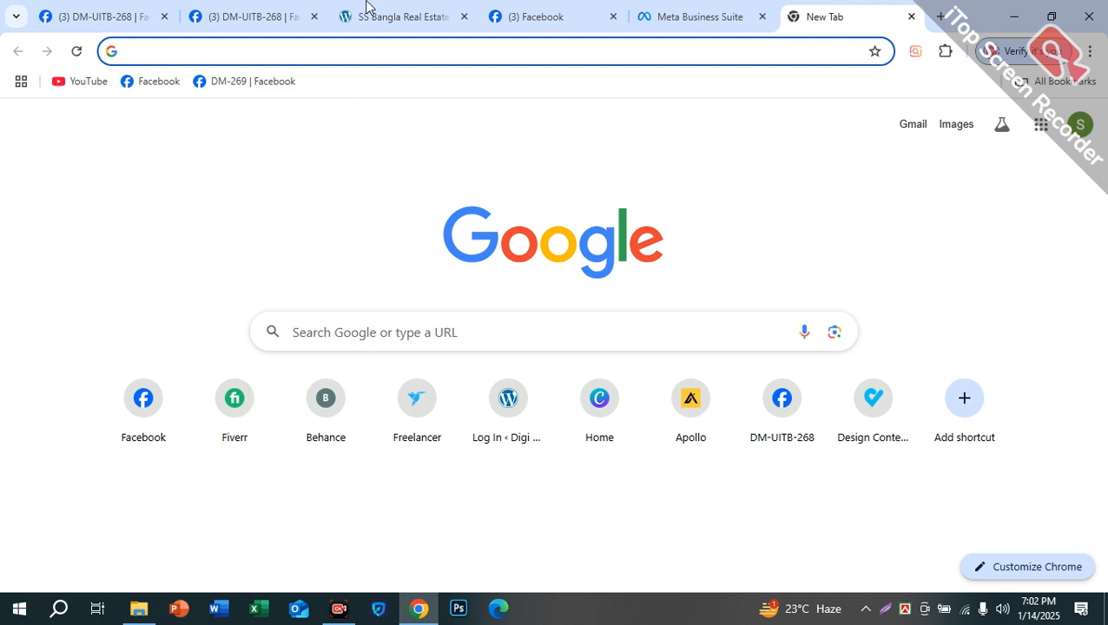
click(497, 9)
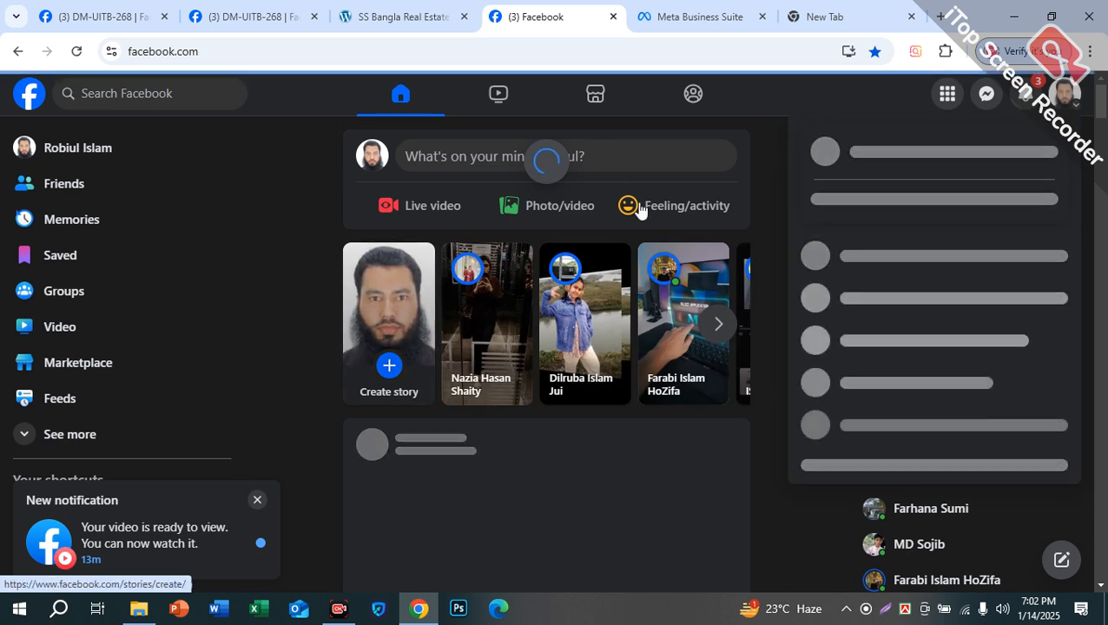
click(122, 150)
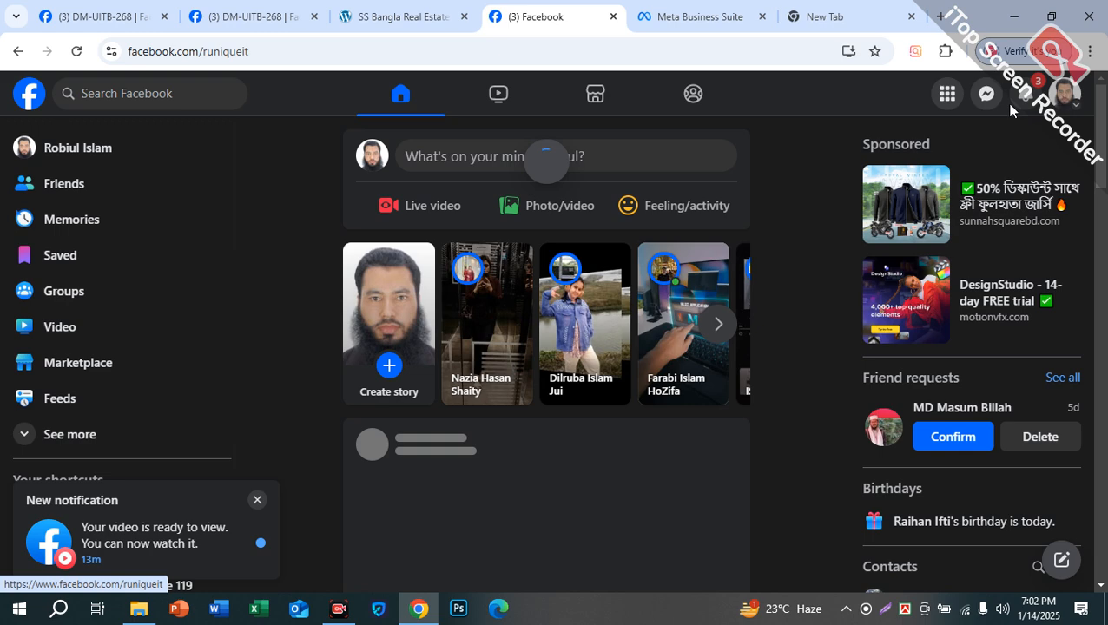
Step: Close the old blank tab and open a fresh tab on the Google start page
click(826, 16)
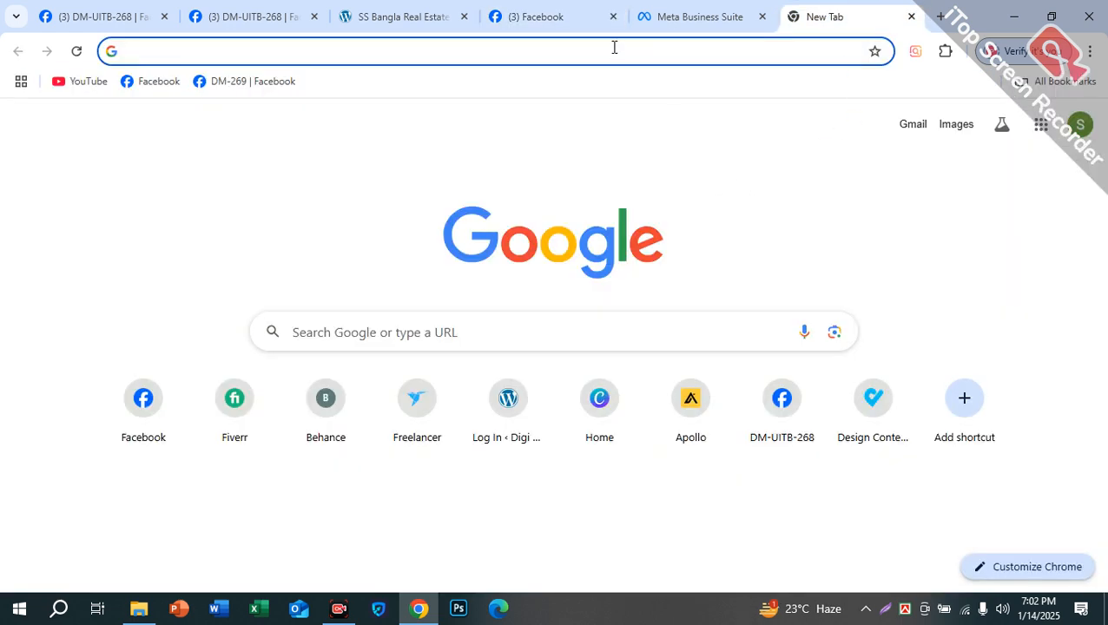
click(557, 28)
click(828, 10)
click(912, 18)
click(939, 17)
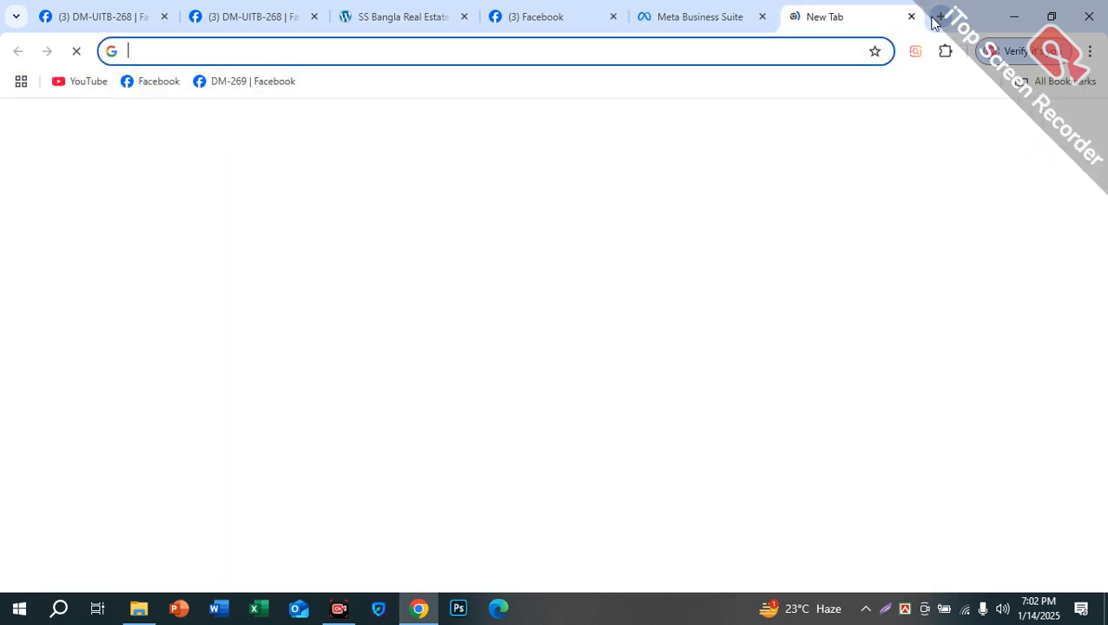
Step: Load business.facebook.com/overview from the address bar, accepting the suggested business.facebook.com
click(224, 51)
text(busi)
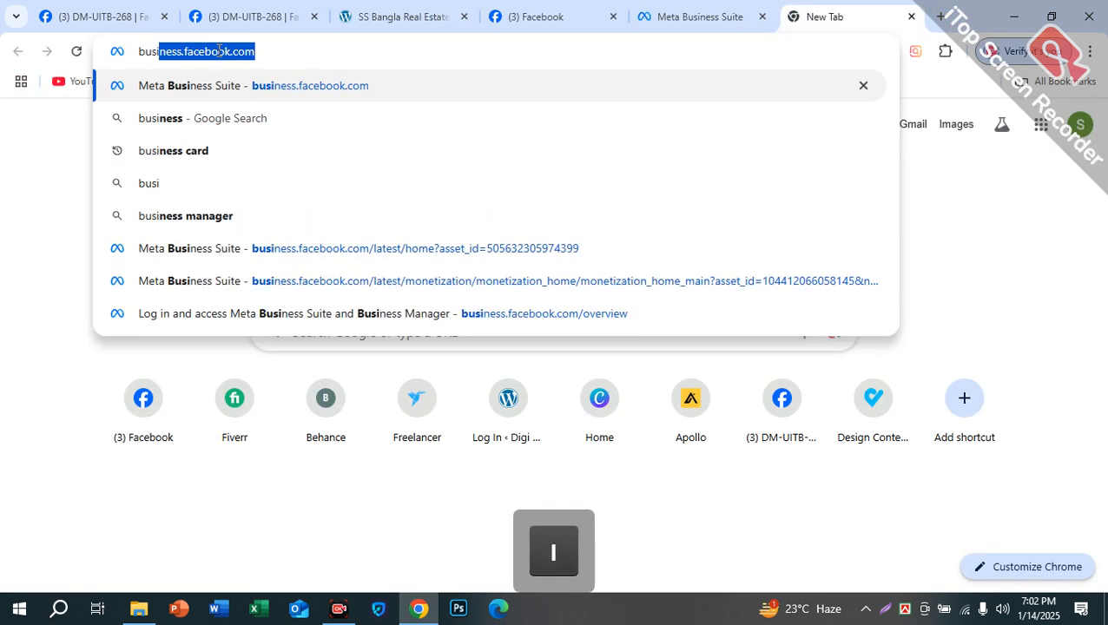
key(Right)
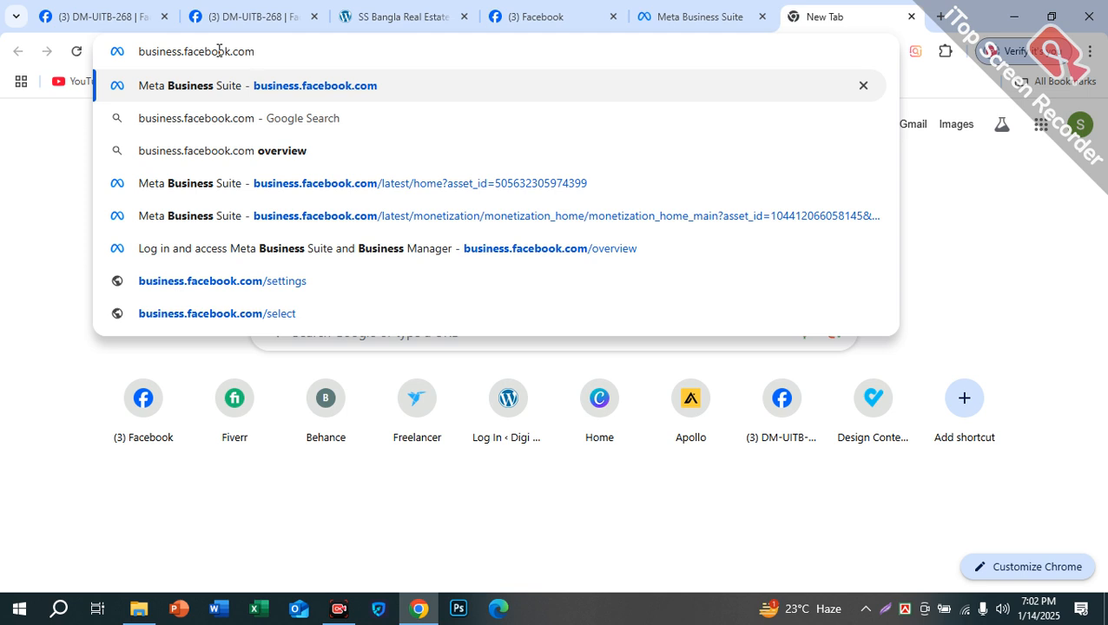
text(/ove)
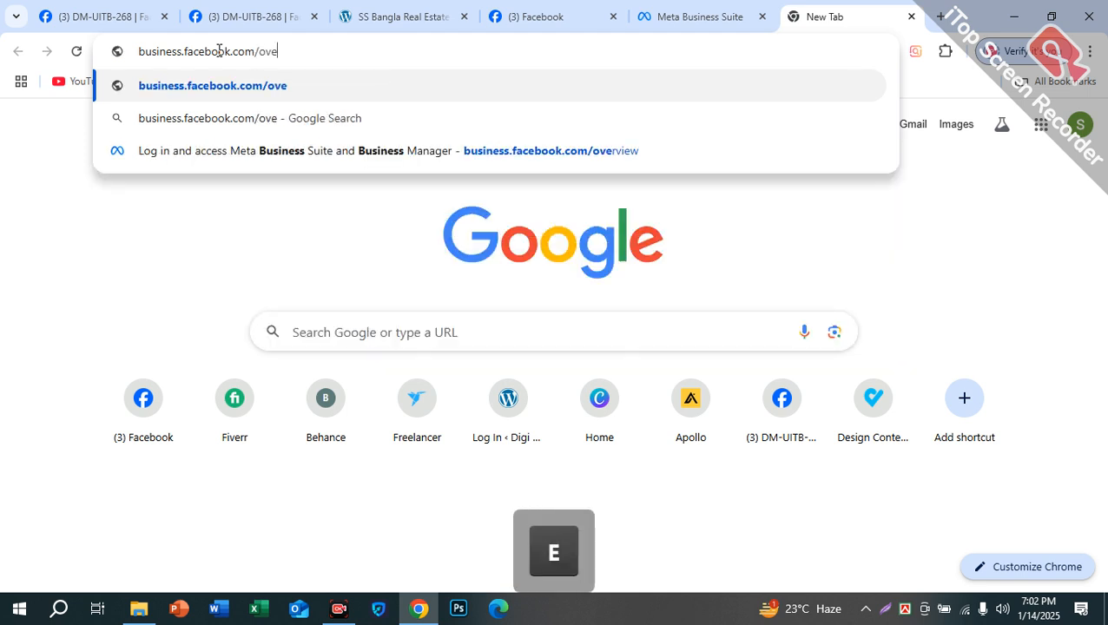
text(rview)
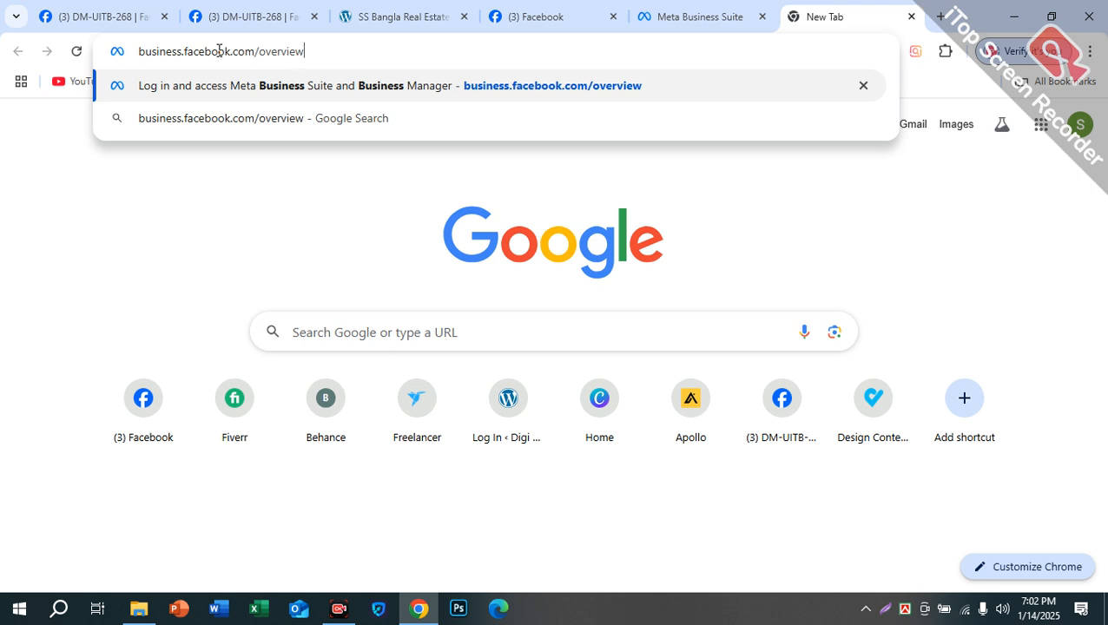
key(Return)
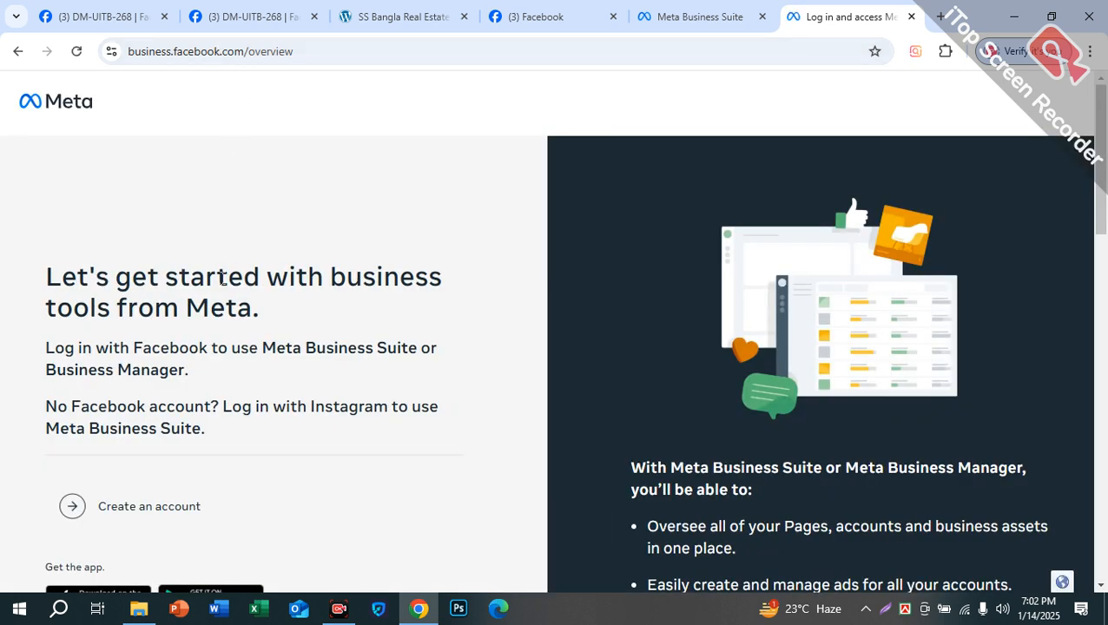
scroll(383, 268, down, 1)
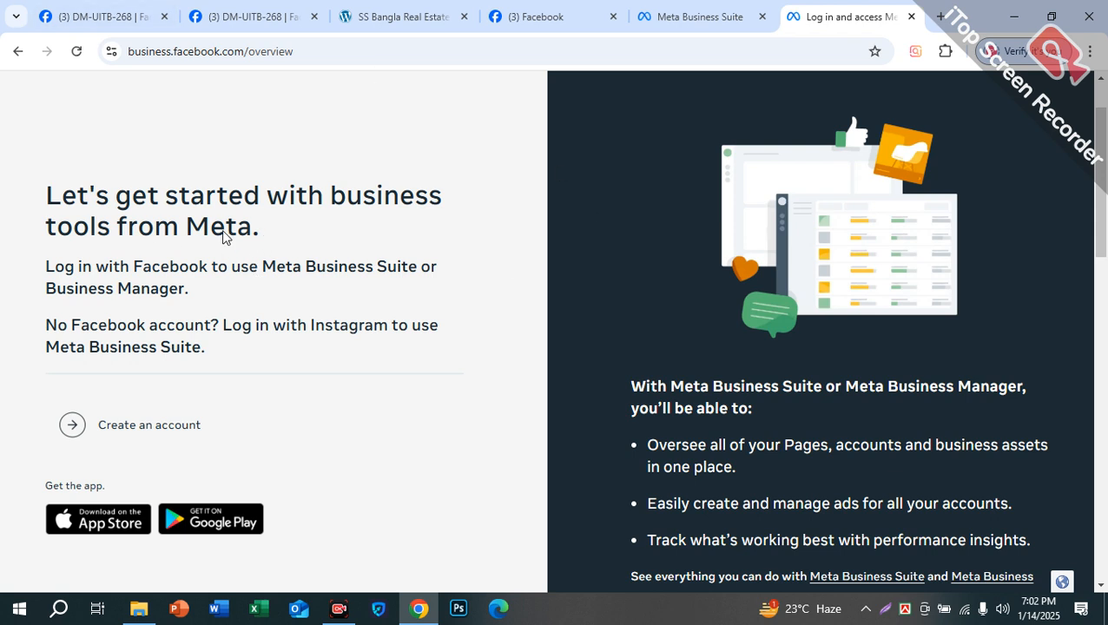
drag(38, 200, 266, 231)
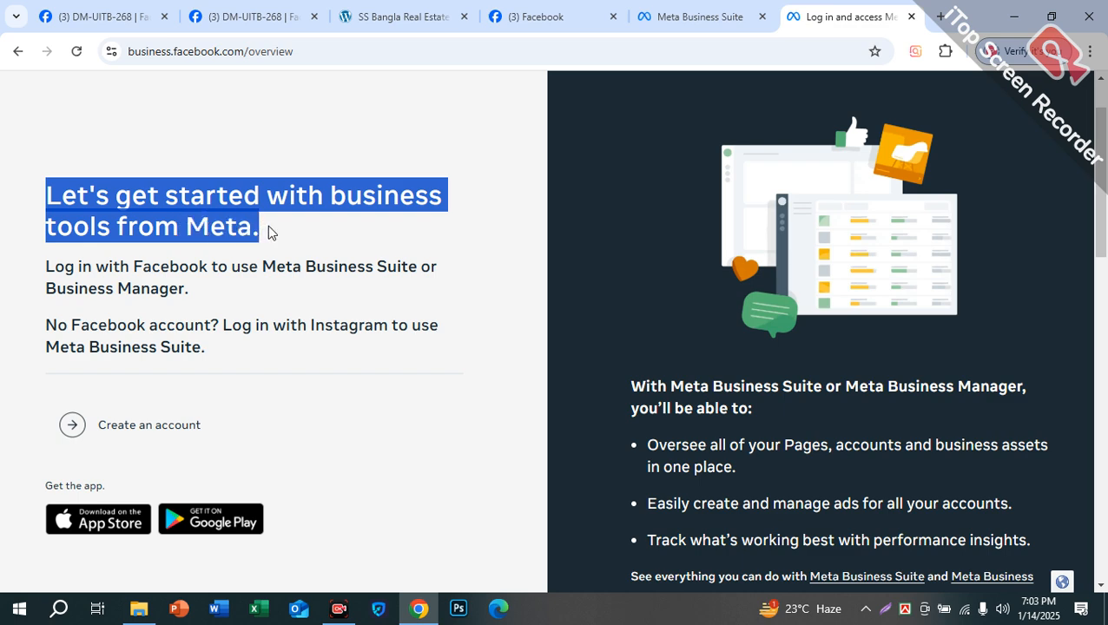
scroll(426, 262, down, 2)
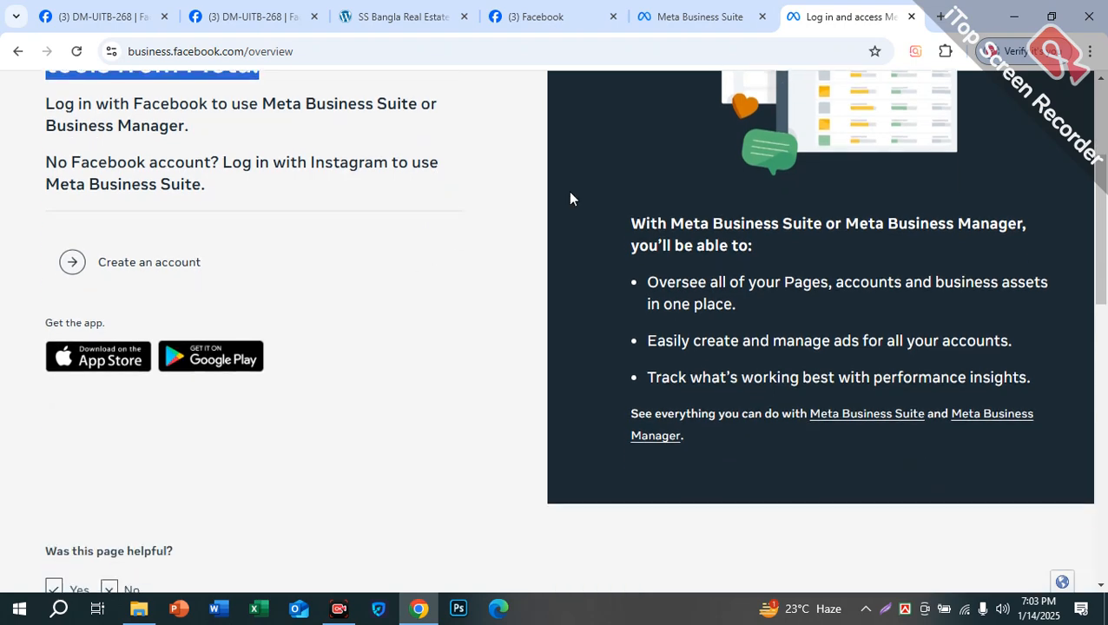
drag(631, 217, 654, 292)
click(475, 171)
scroll(198, 186, up, 2)
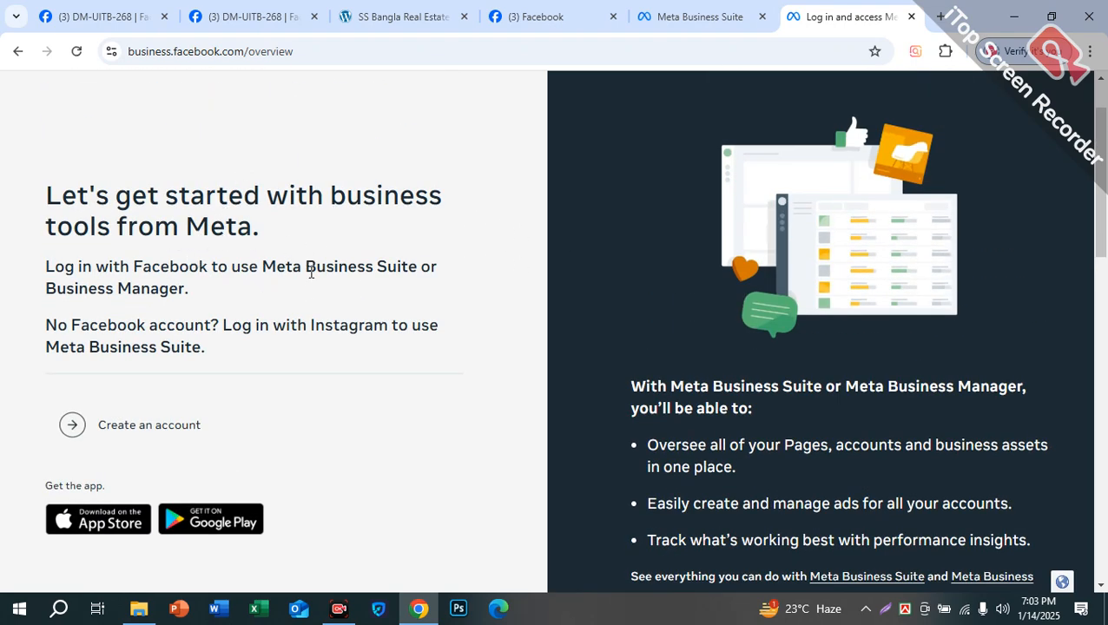
drag(29, 289, 159, 289)
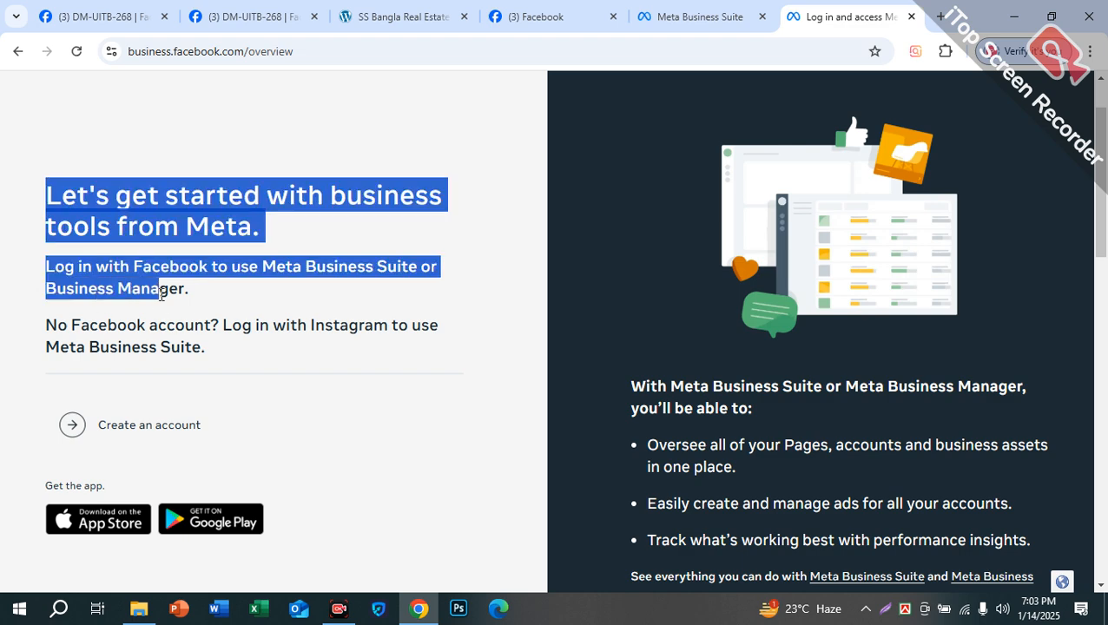
click(312, 294)
drag(305, 267, 419, 271)
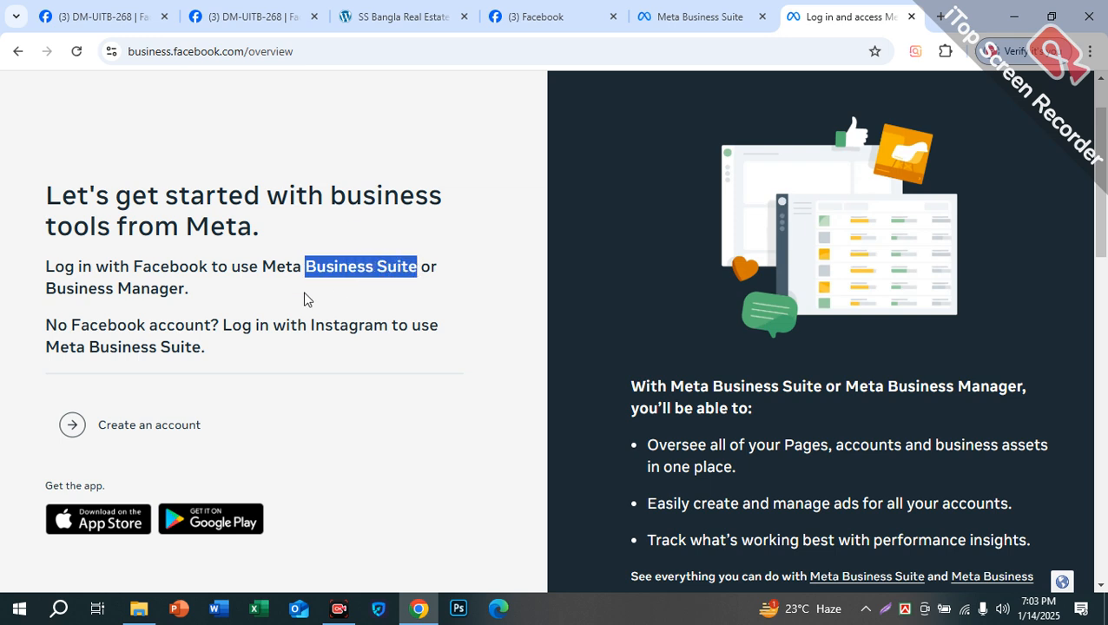
drag(45, 288, 184, 306)
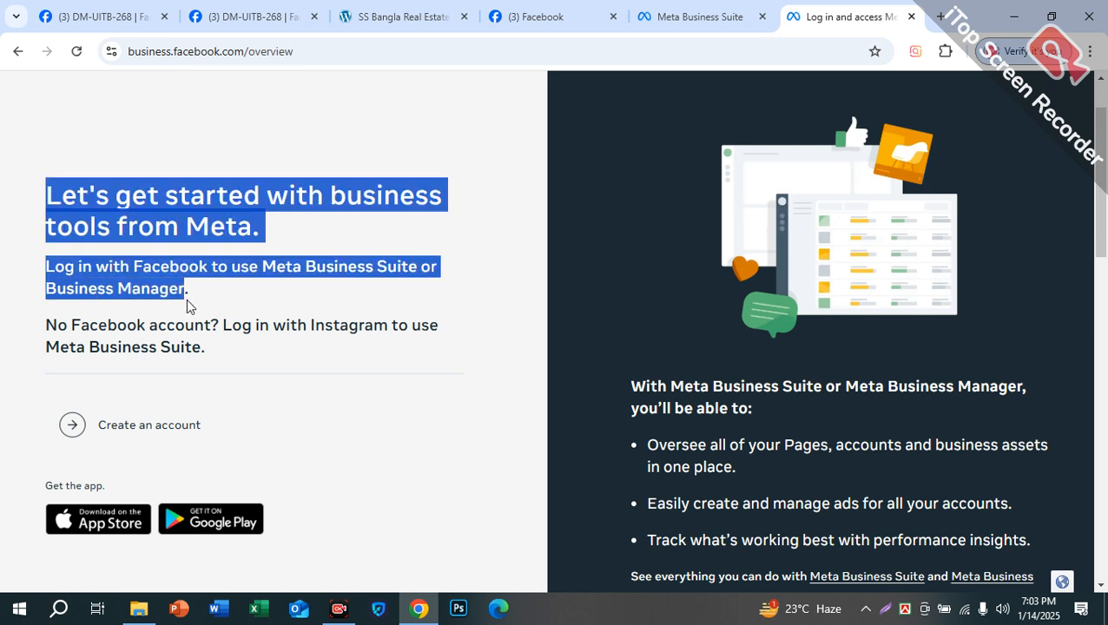
click(205, 292)
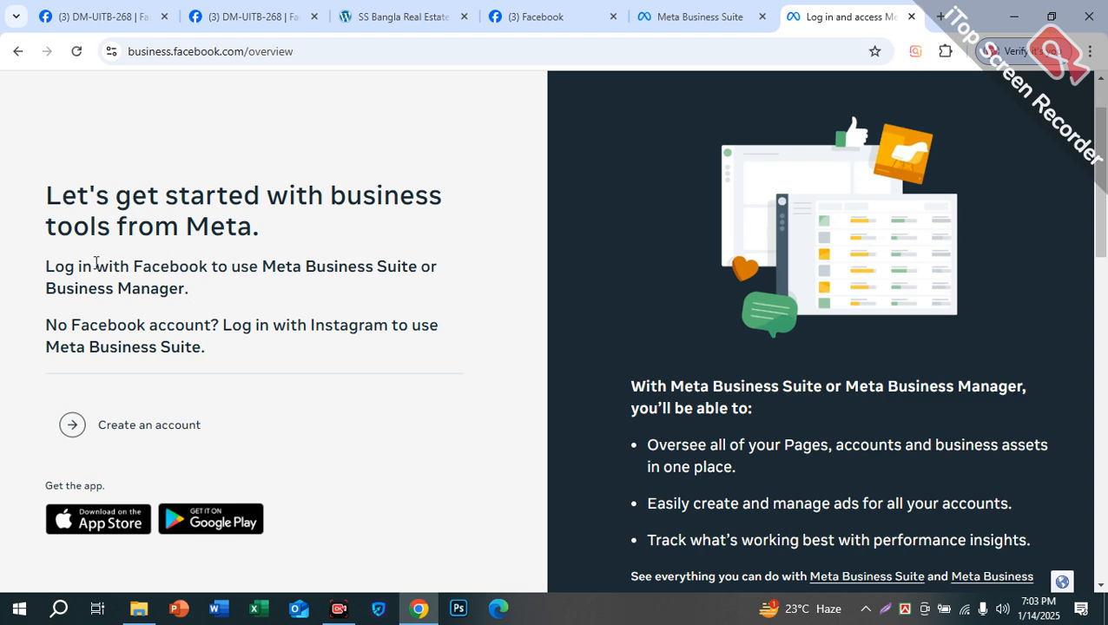
drag(134, 270, 193, 264)
drag(314, 327, 399, 317)
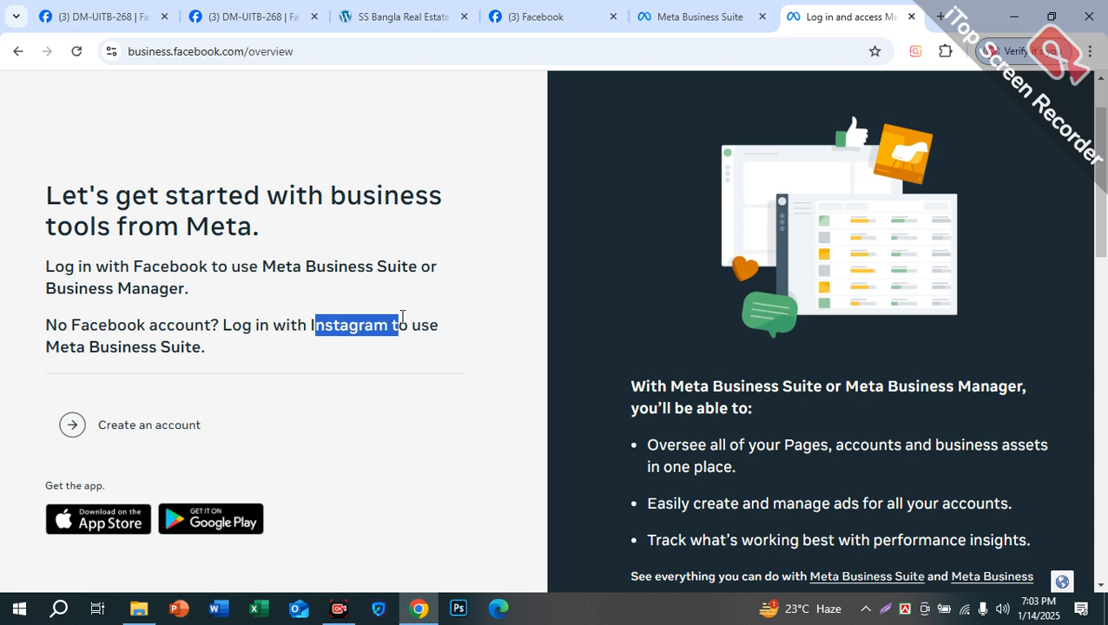
drag(402, 317, 445, 321)
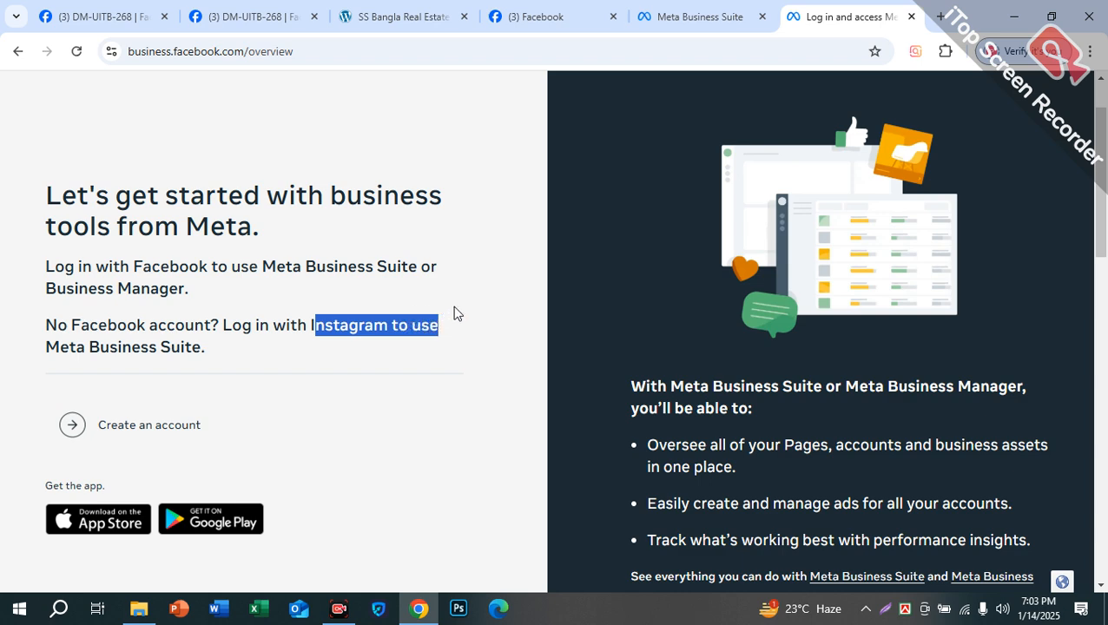
click(457, 311)
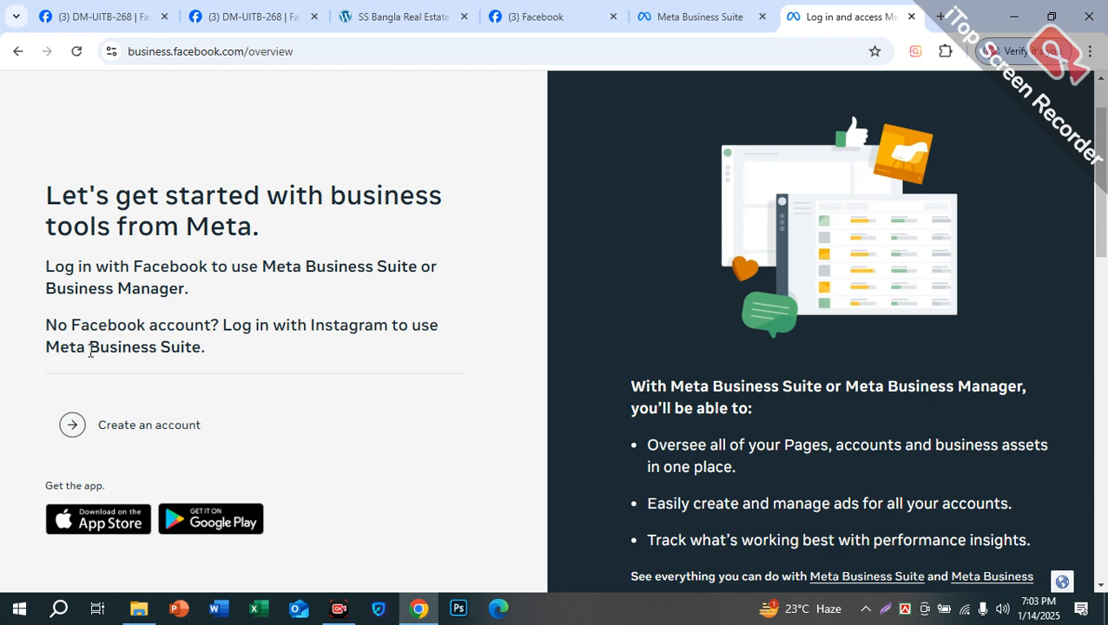
drag(52, 354, 195, 346)
click(215, 321)
drag(198, 294, 45, 292)
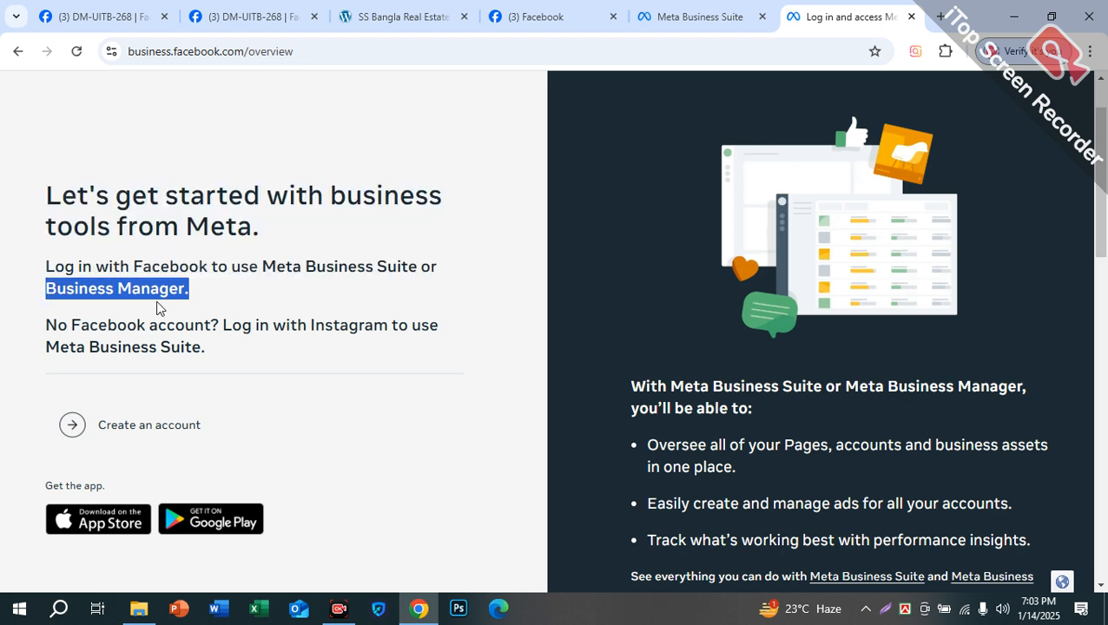
click(203, 292)
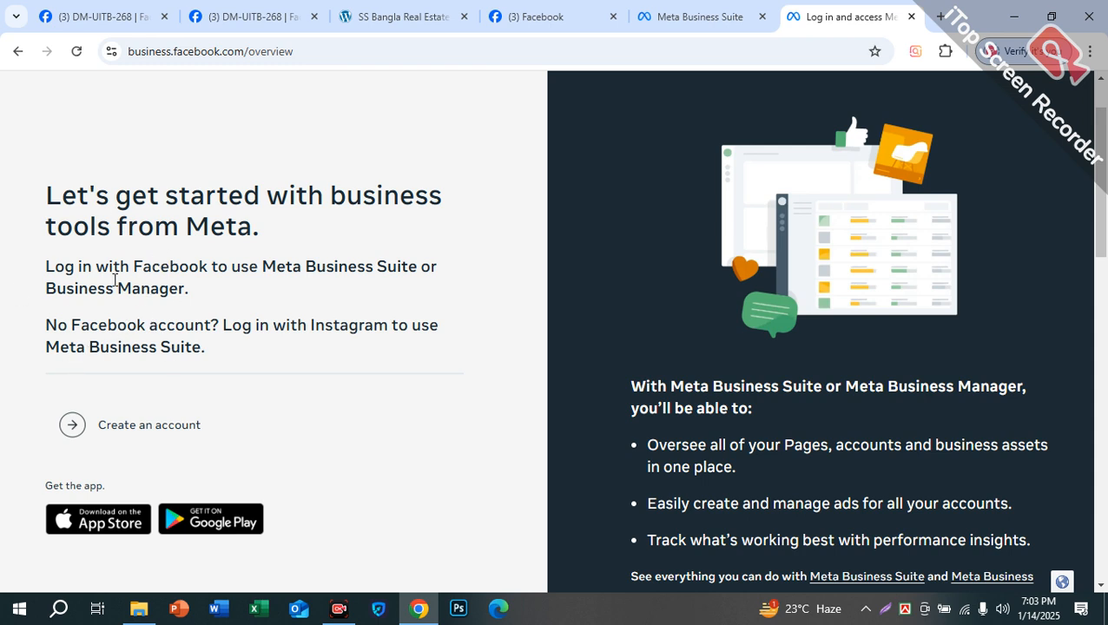
drag(57, 289, 152, 287)
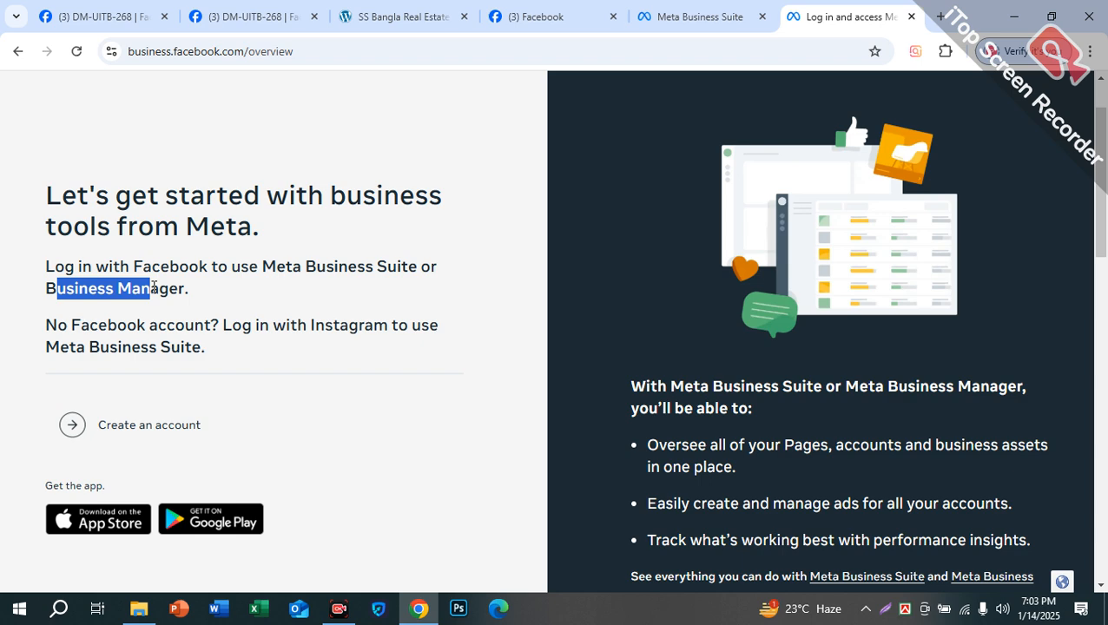
click(44, 295)
drag(45, 295, 186, 289)
click(188, 291)
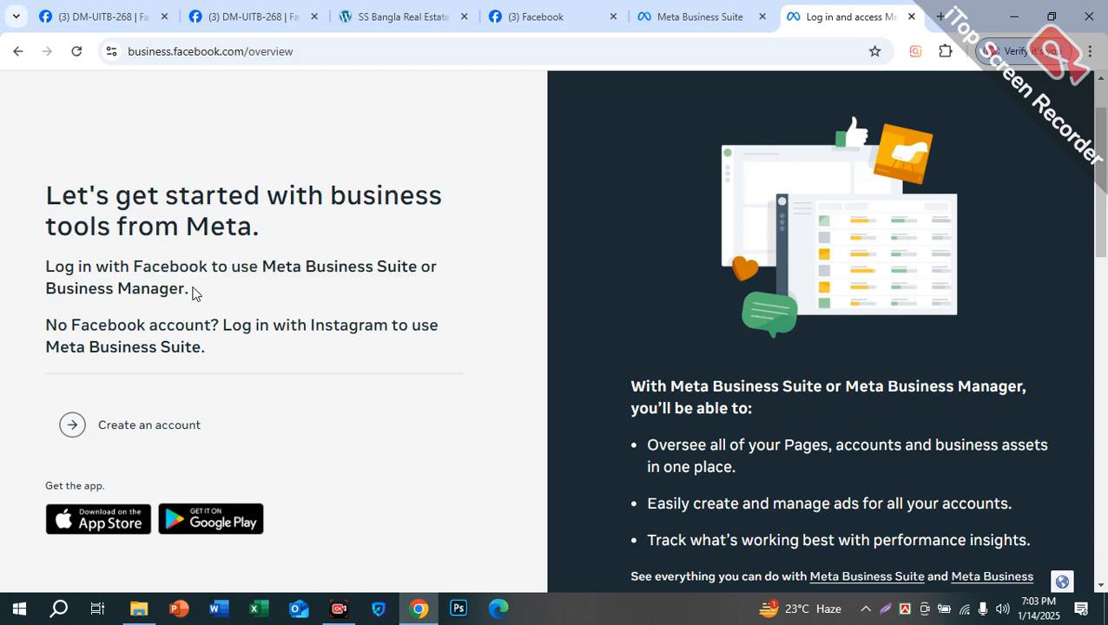
drag(48, 349, 192, 349)
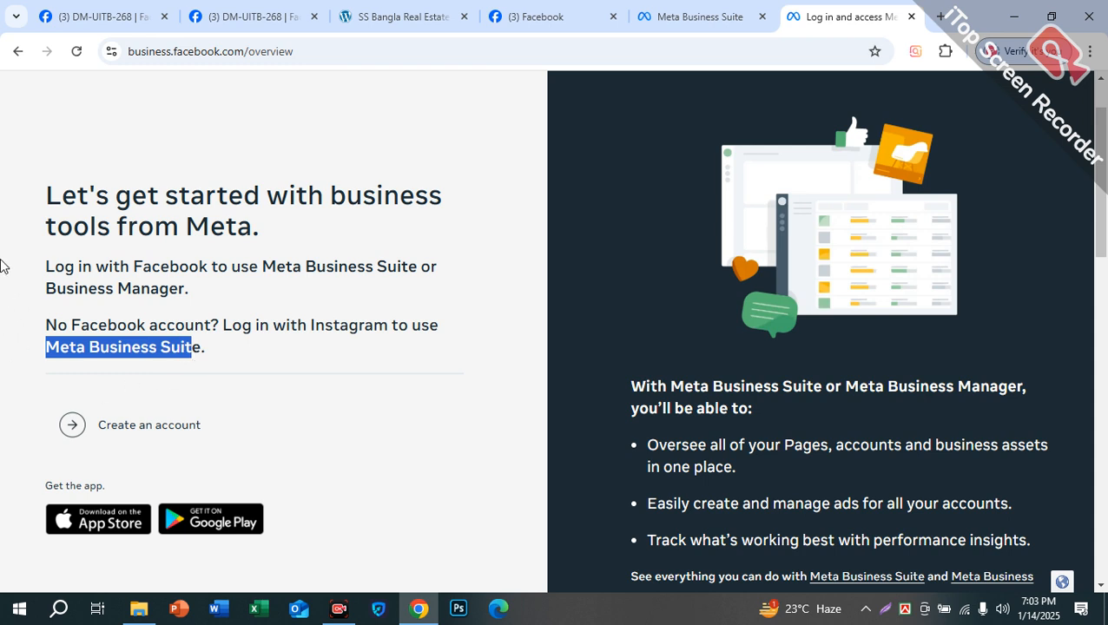
click(140, 289)
click(311, 49)
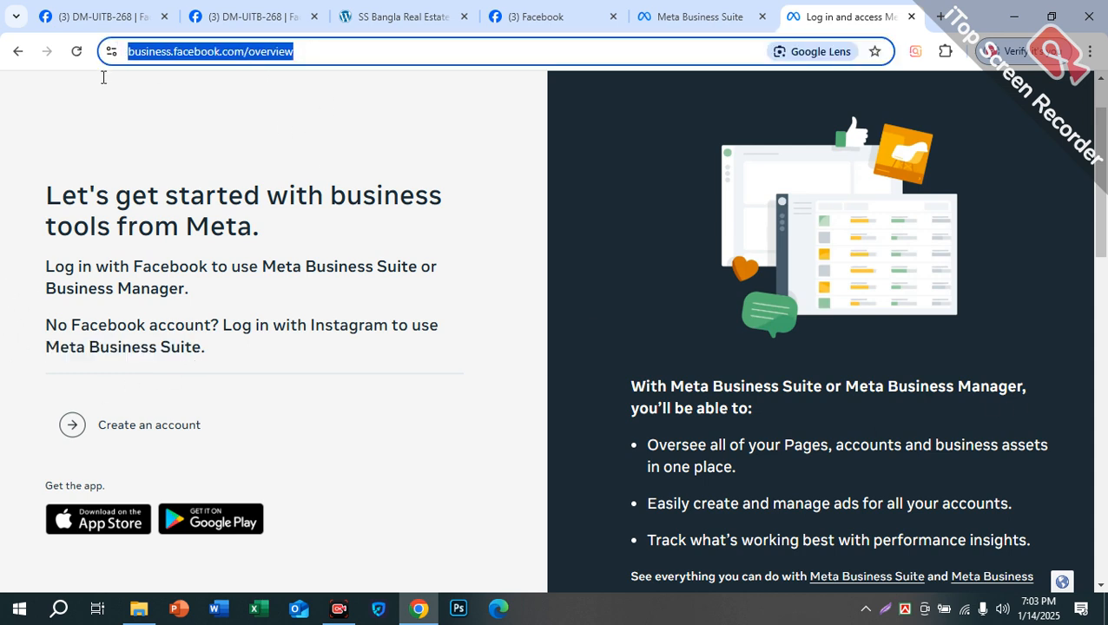
click(200, 358)
drag(200, 358, 0, 359)
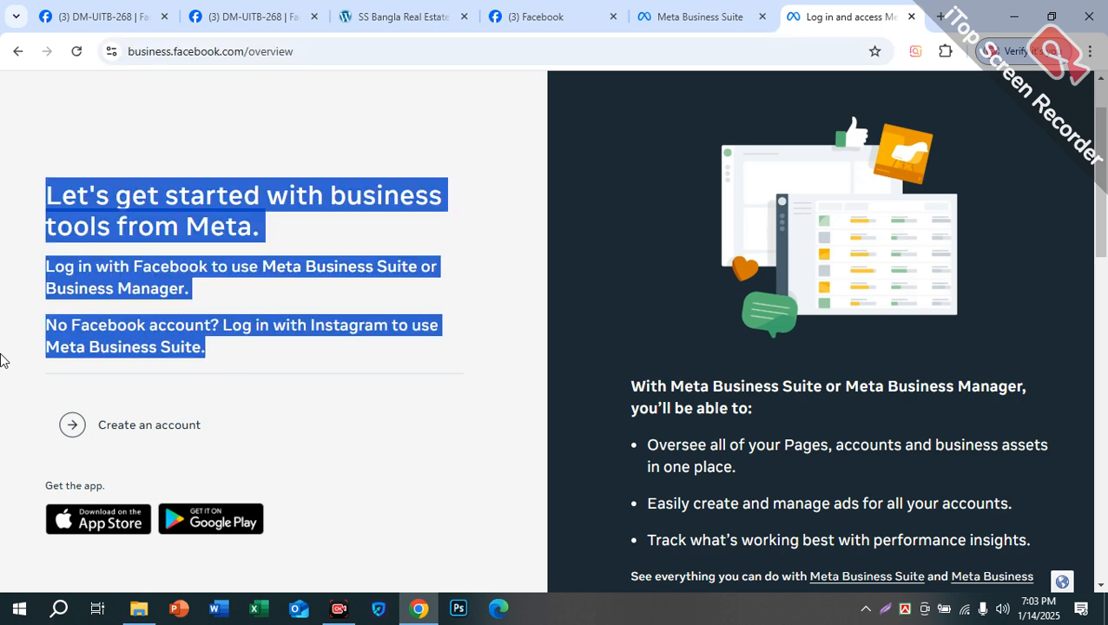
click(496, 136)
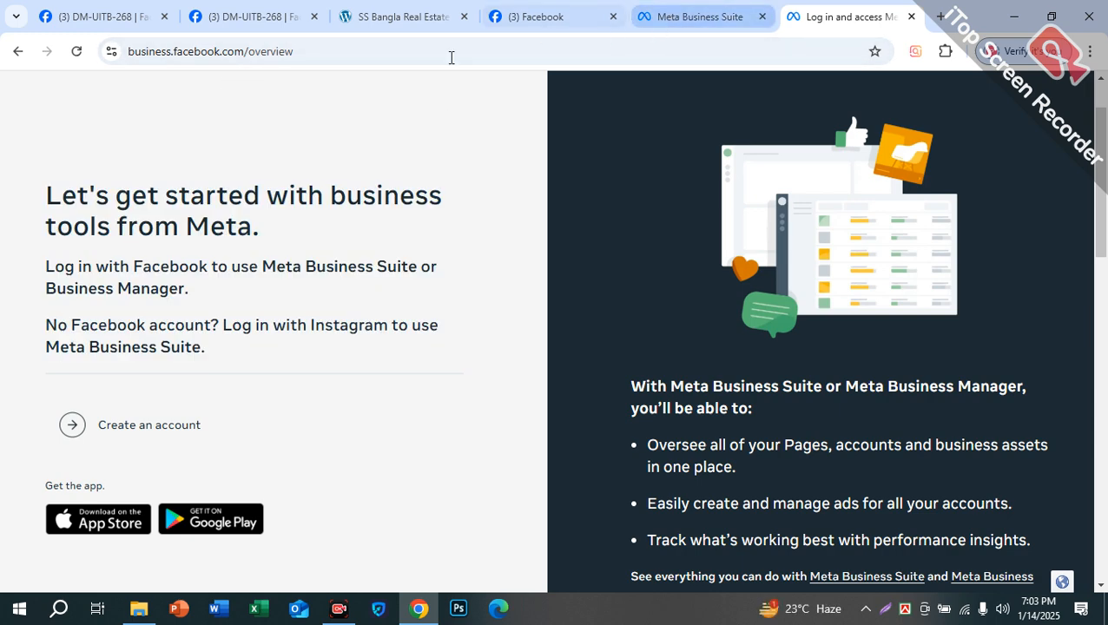
click(674, 14)
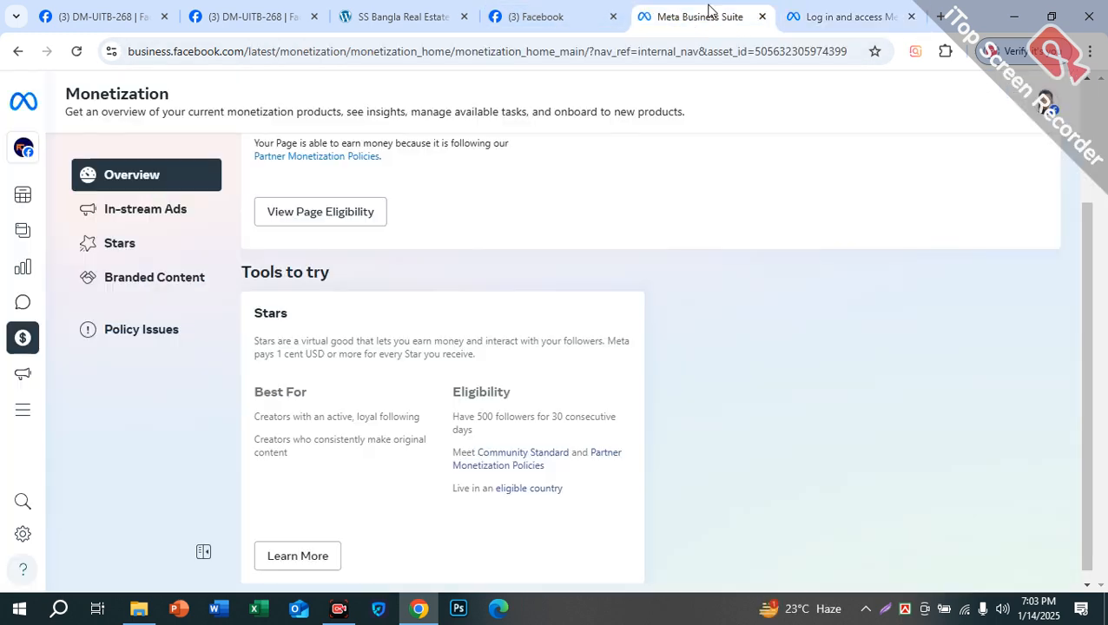
click(24, 150)
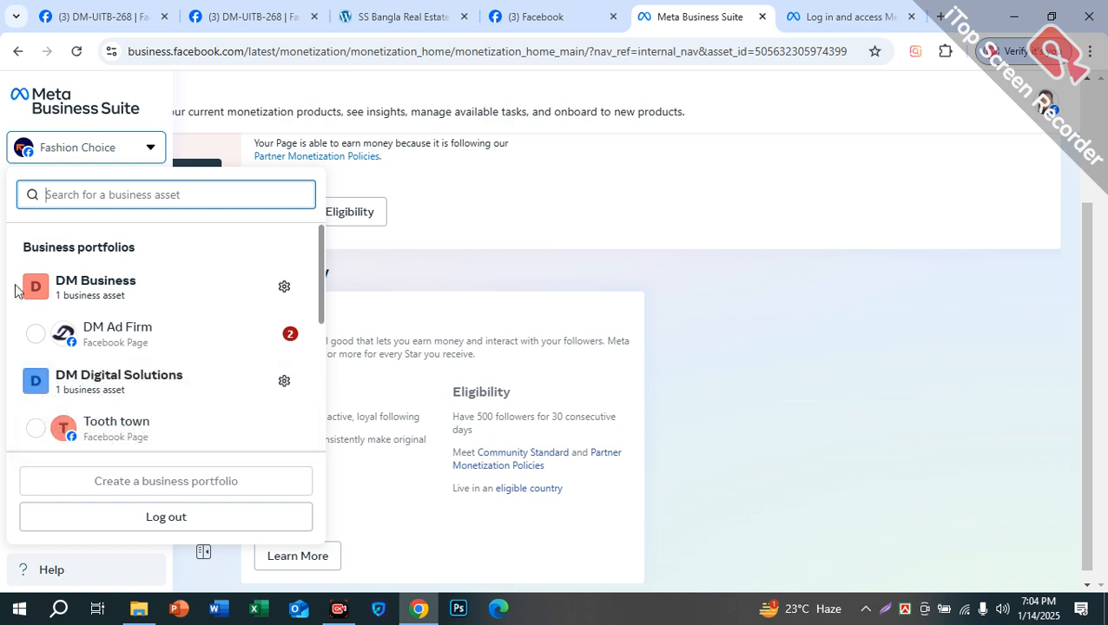
scroll(205, 340, down, 5)
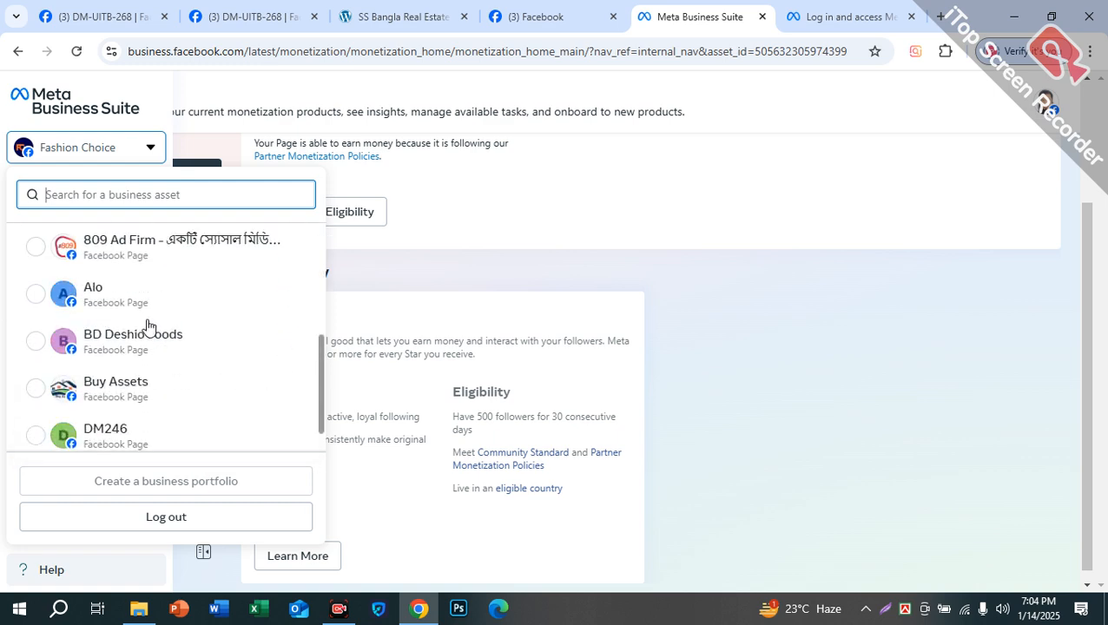
scroll(117, 378, up, 5)
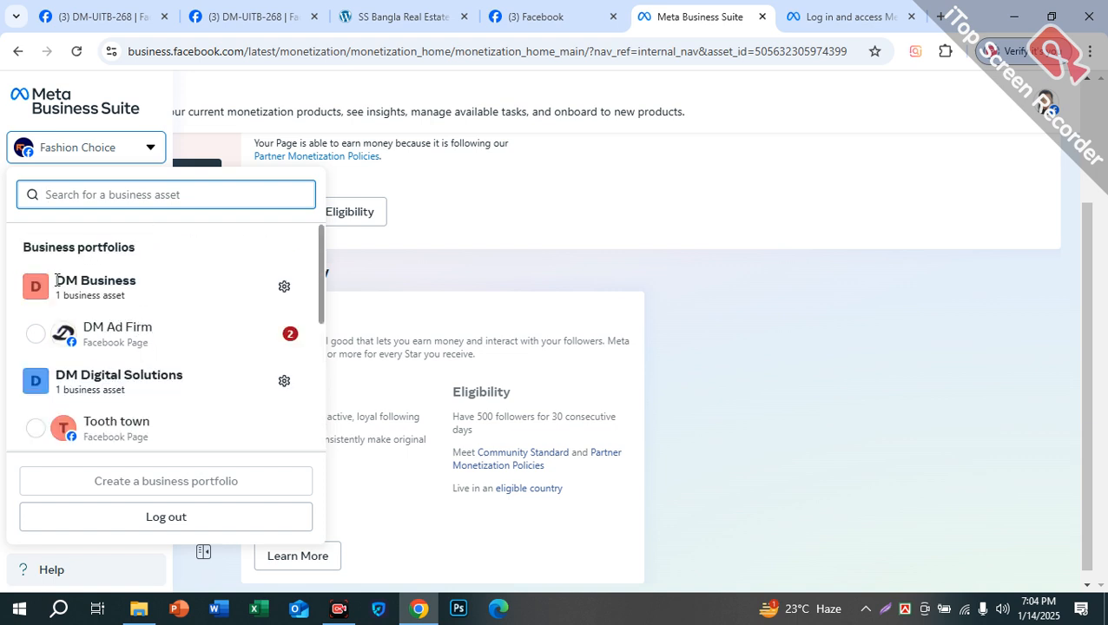
drag(57, 280, 153, 291)
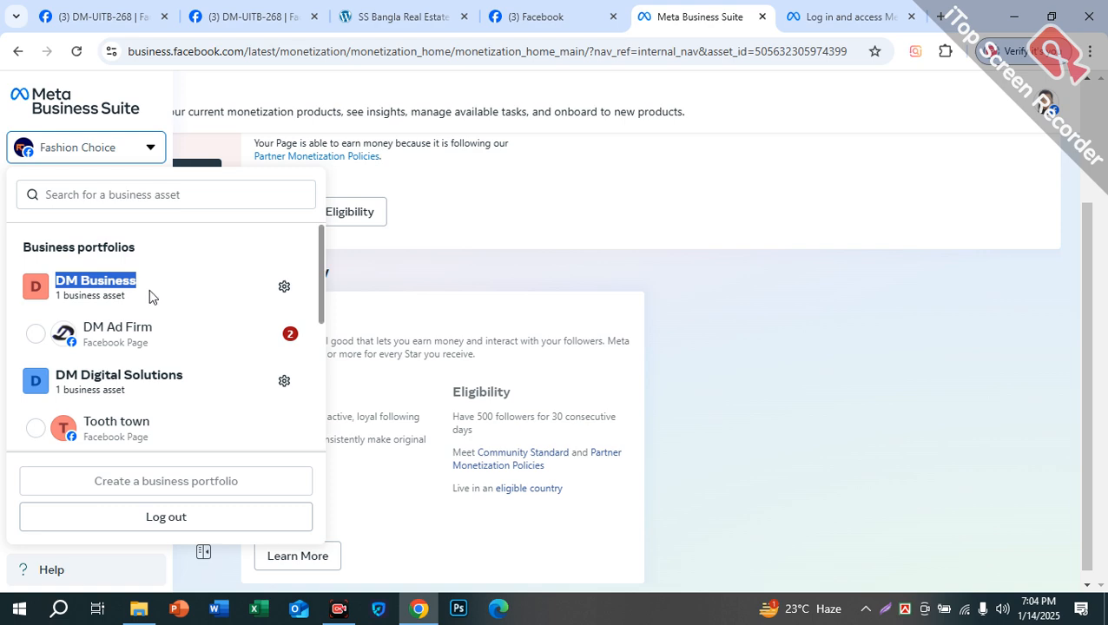
click(115, 250)
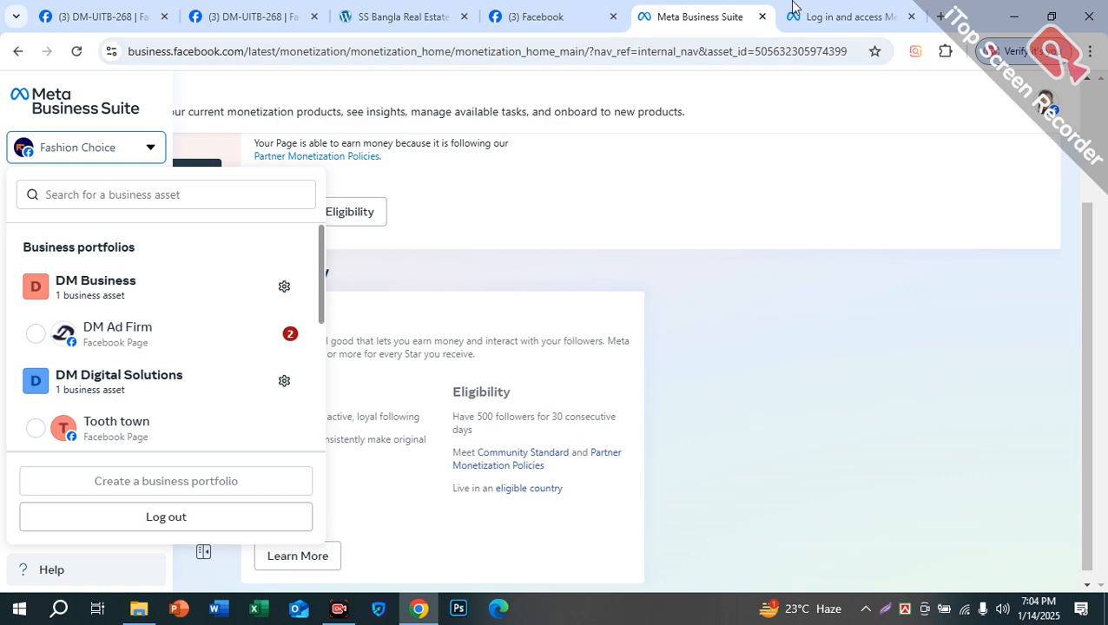
click(794, 10)
drag(647, 364, 836, 401)
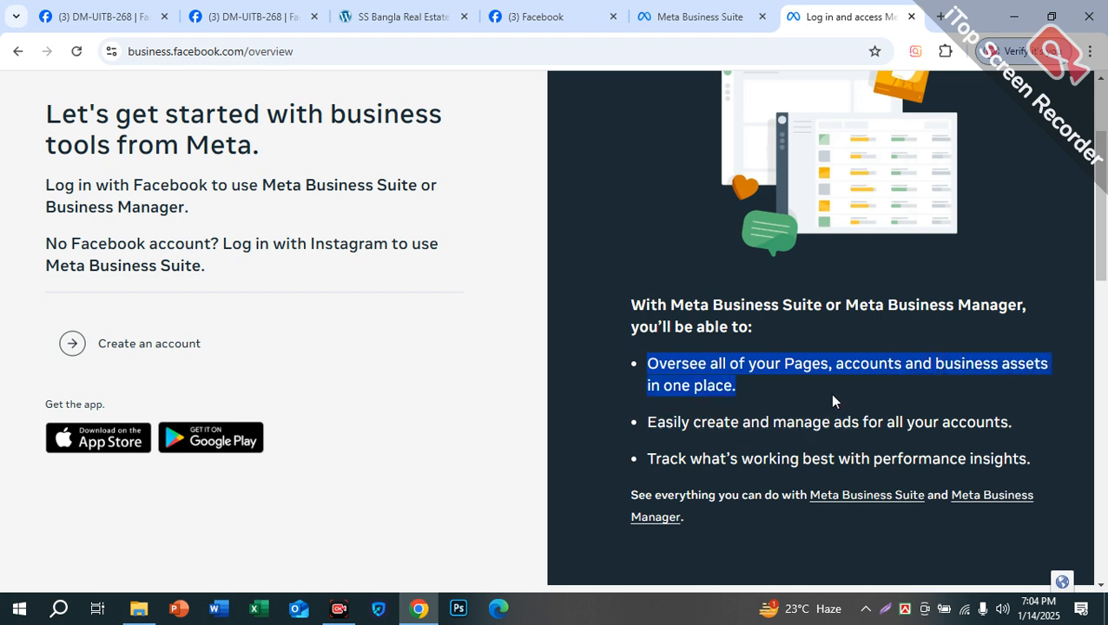
click(783, 363)
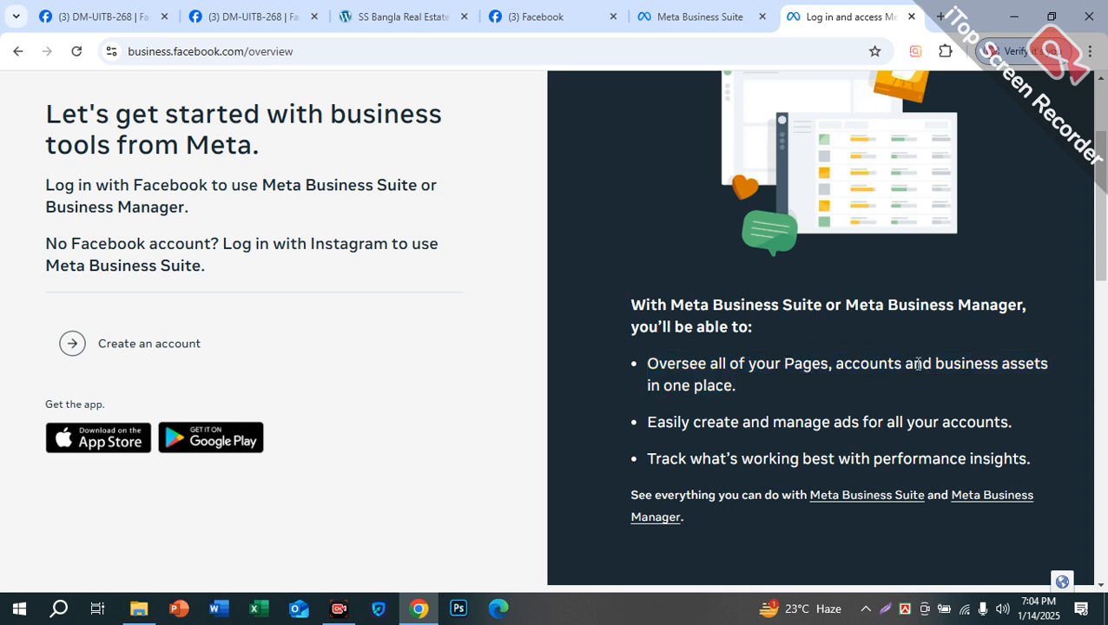
drag(1001, 364, 1055, 372)
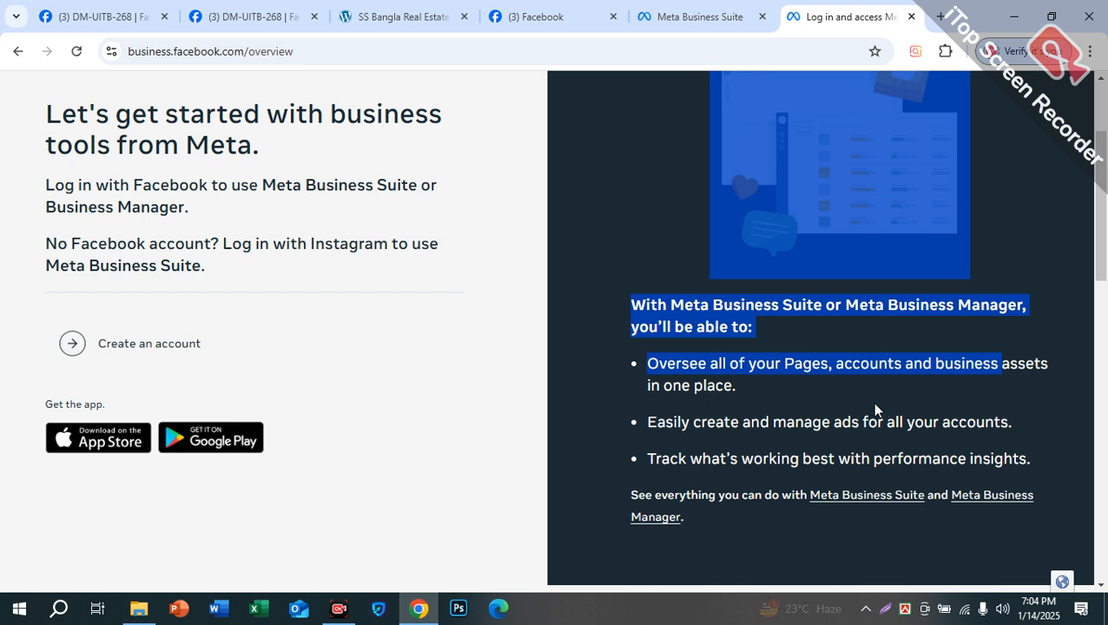
drag(665, 388, 733, 389)
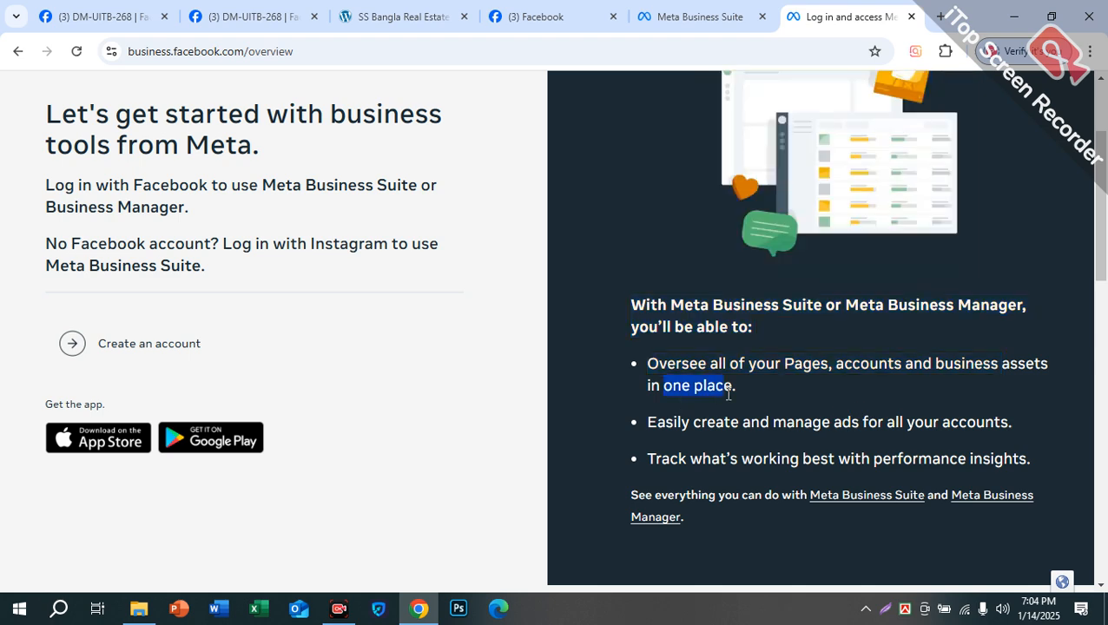
scroll(729, 382, down, 2)
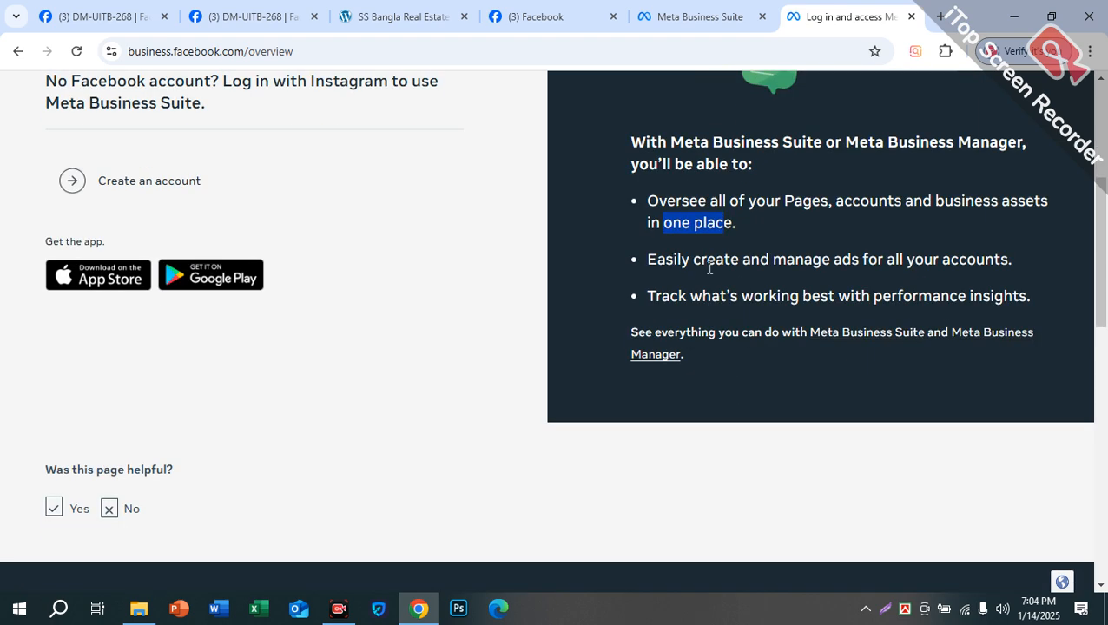
drag(834, 260, 1007, 260)
triple_click(853, 269)
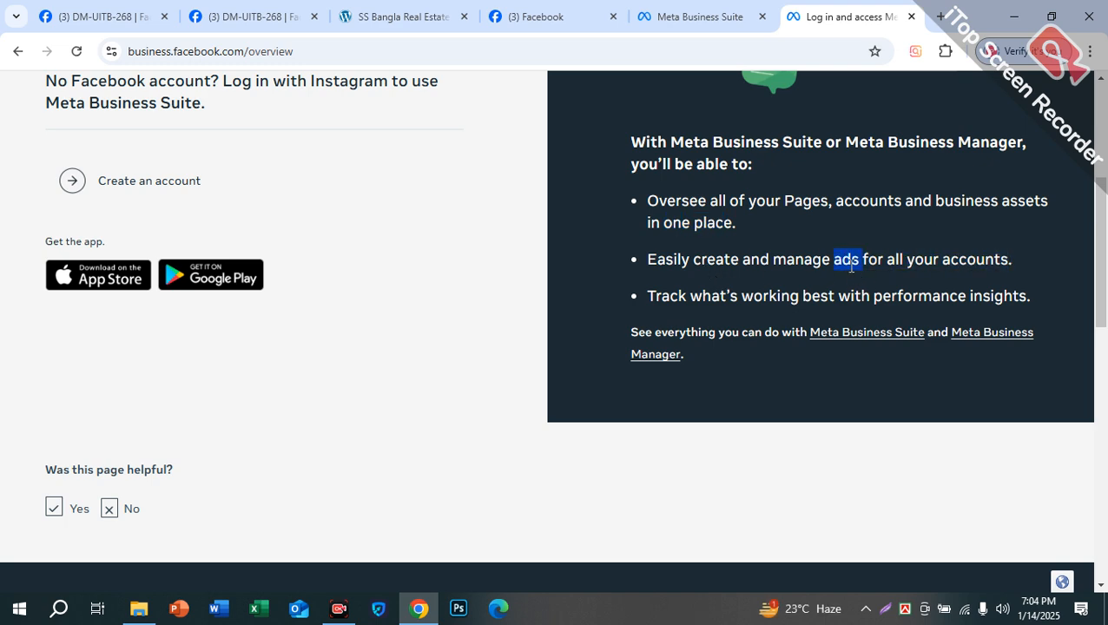
scroll(860, 263, up, 1)
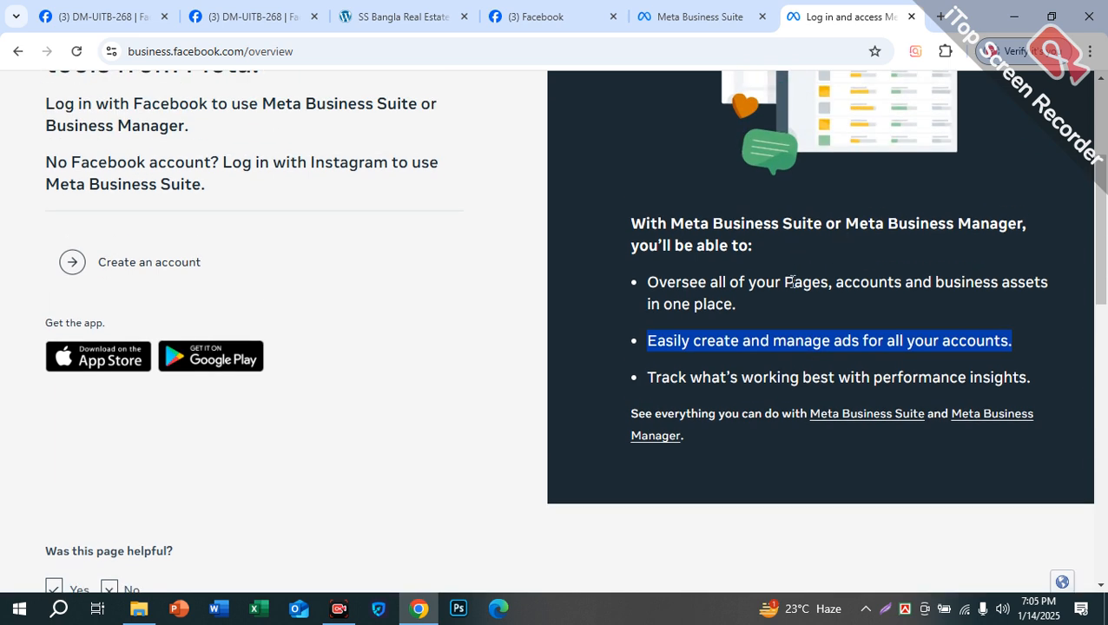
drag(679, 379, 1008, 376)
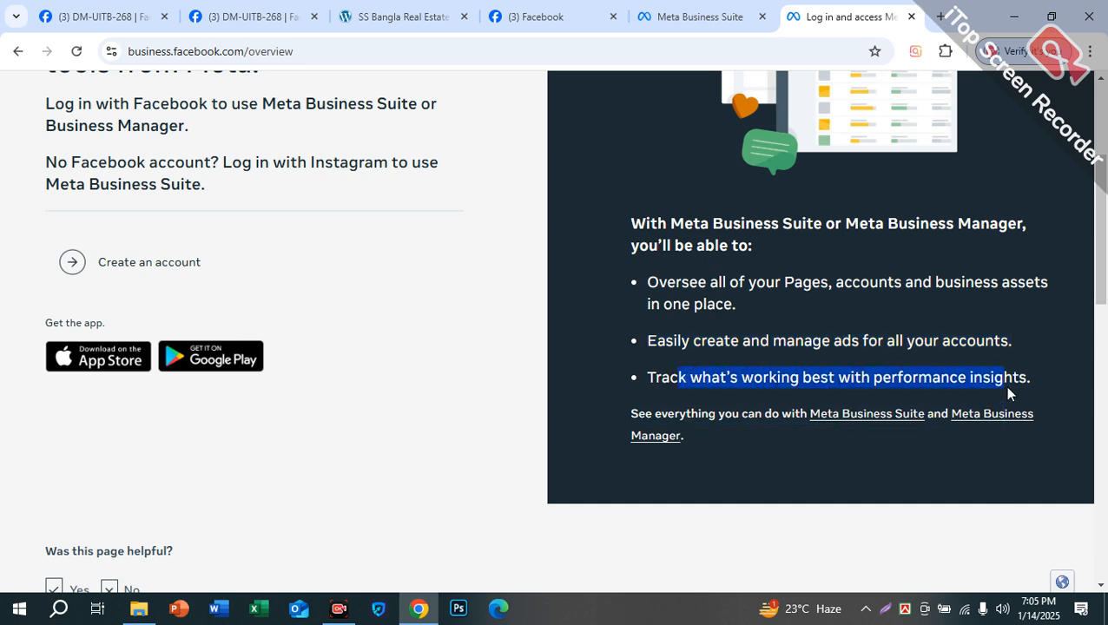
double_click(1013, 380)
click(972, 375)
double_click(975, 375)
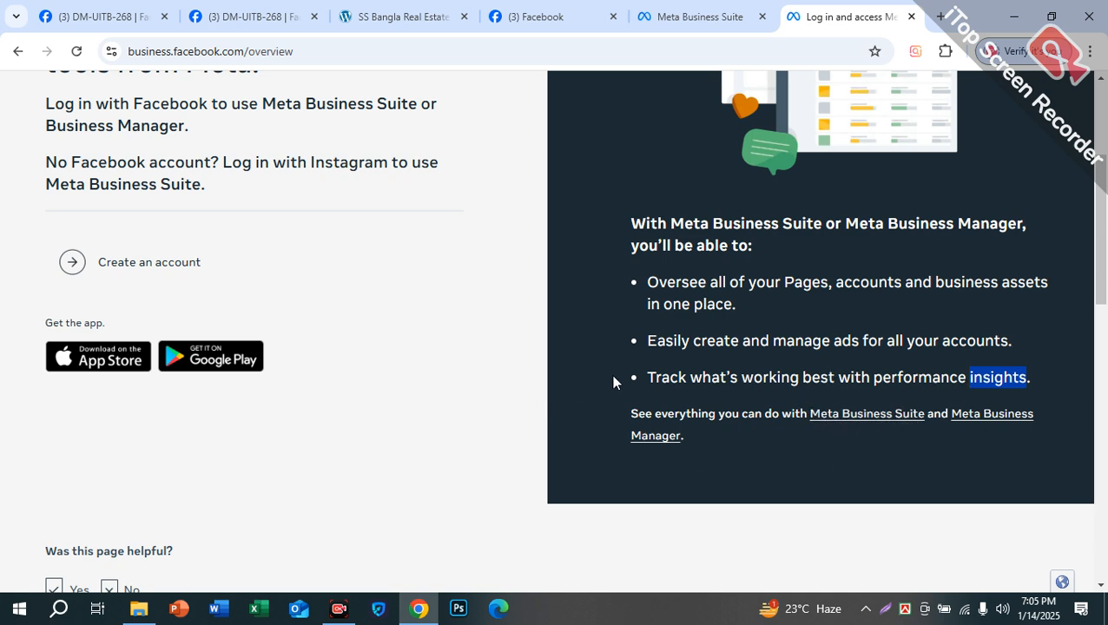
scroll(573, 399, up, 2)
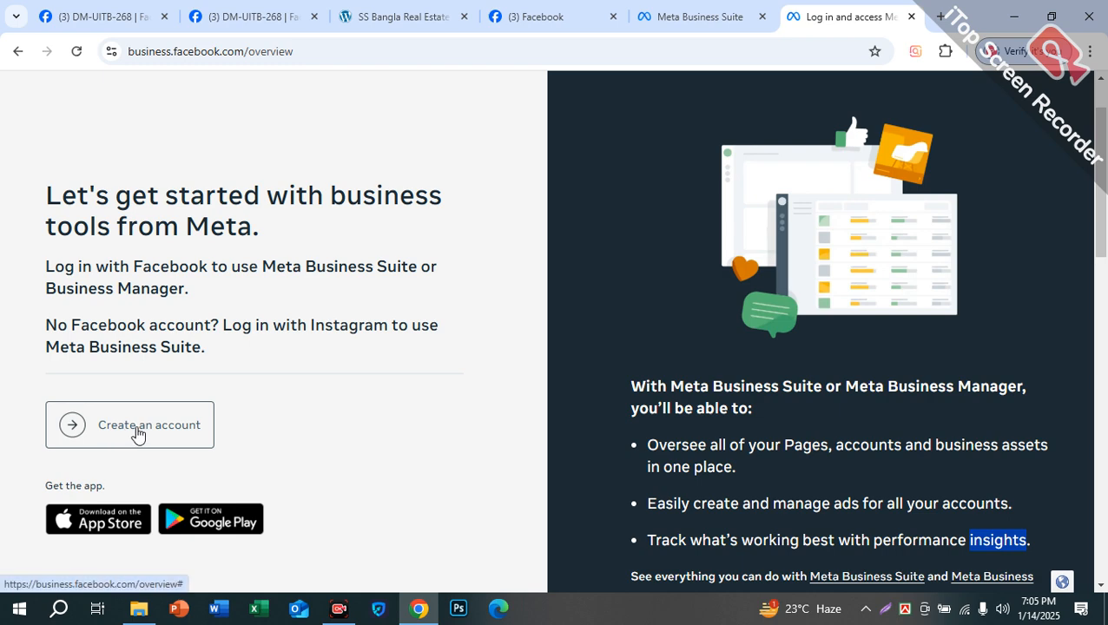
Step: Start a new business portfolio with 'Create an account' and focus the business name field
click(136, 430)
click(410, 247)
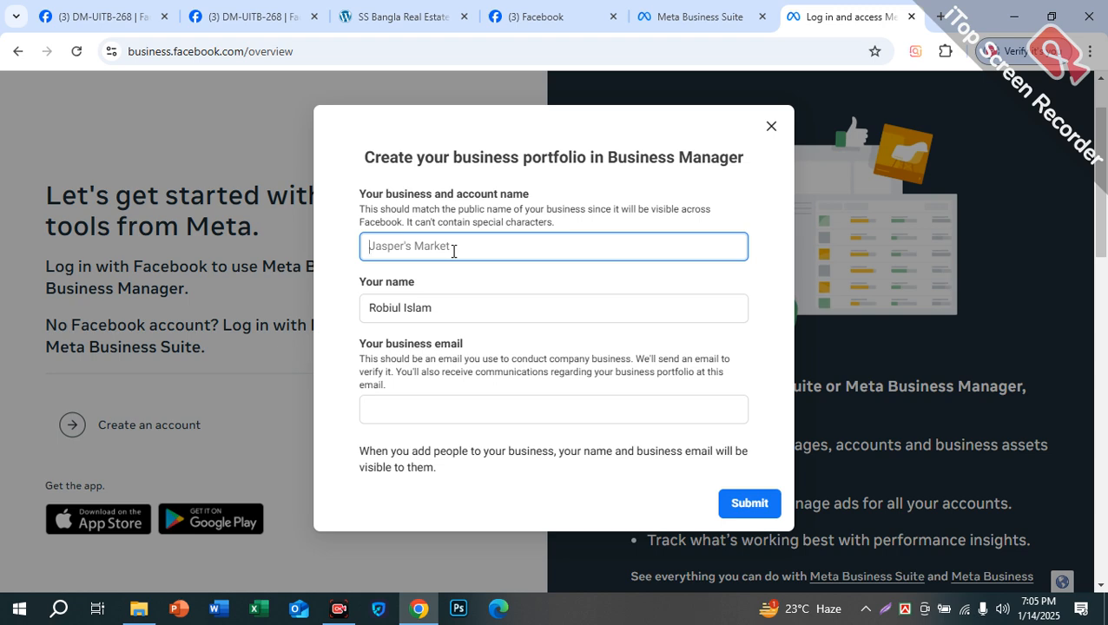
Step: Enter the owner's full name into the business and account name field
key(shift)
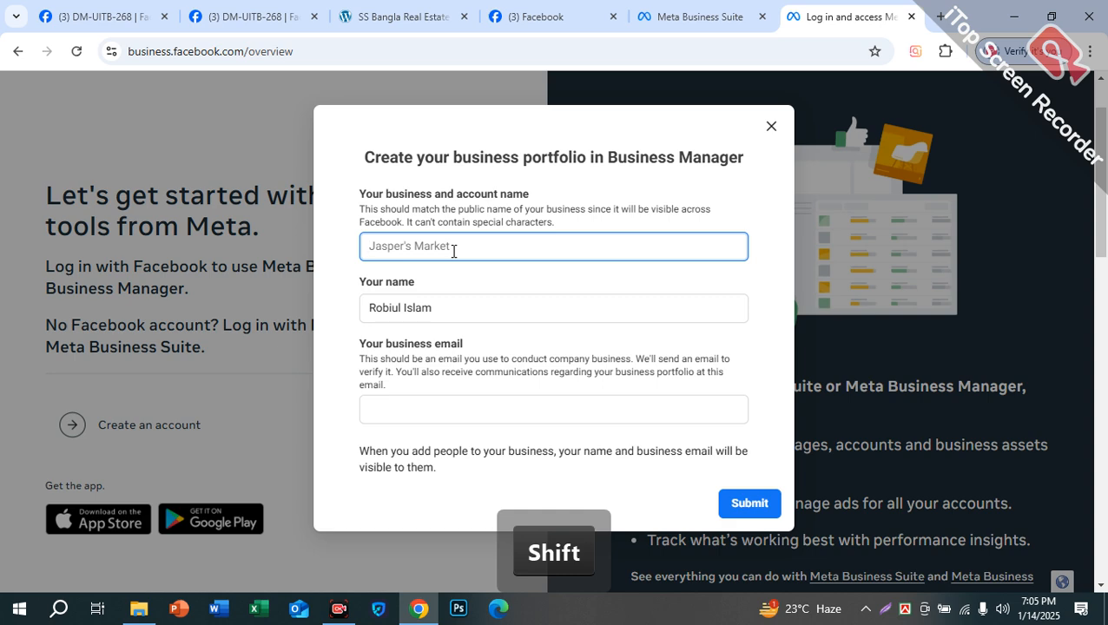
text(AH)
key(BackSpace)
key(BackSpace)
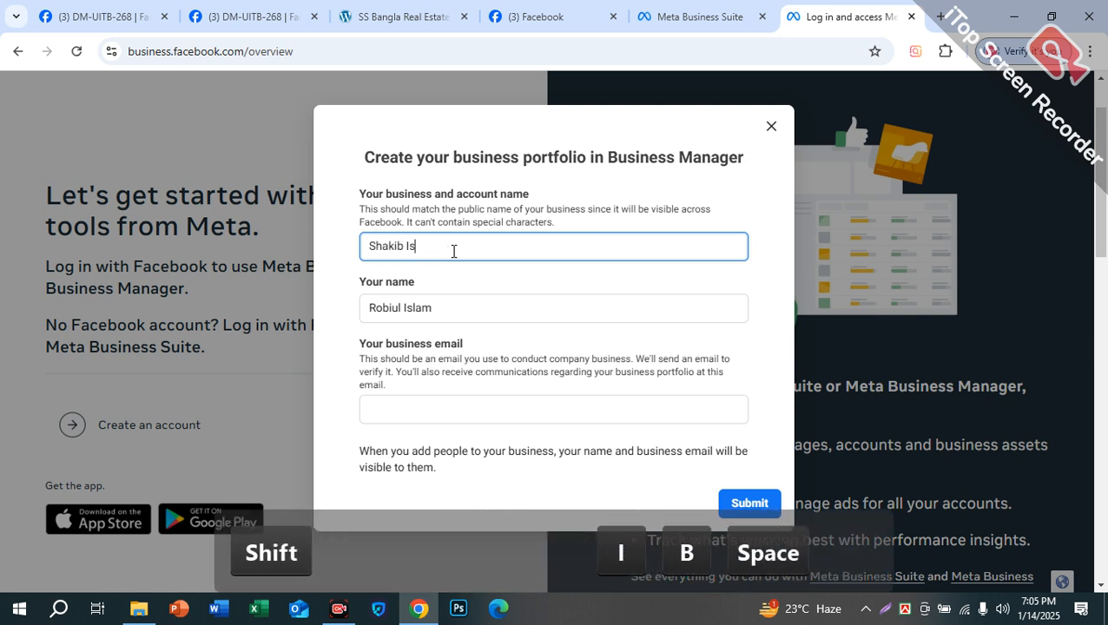
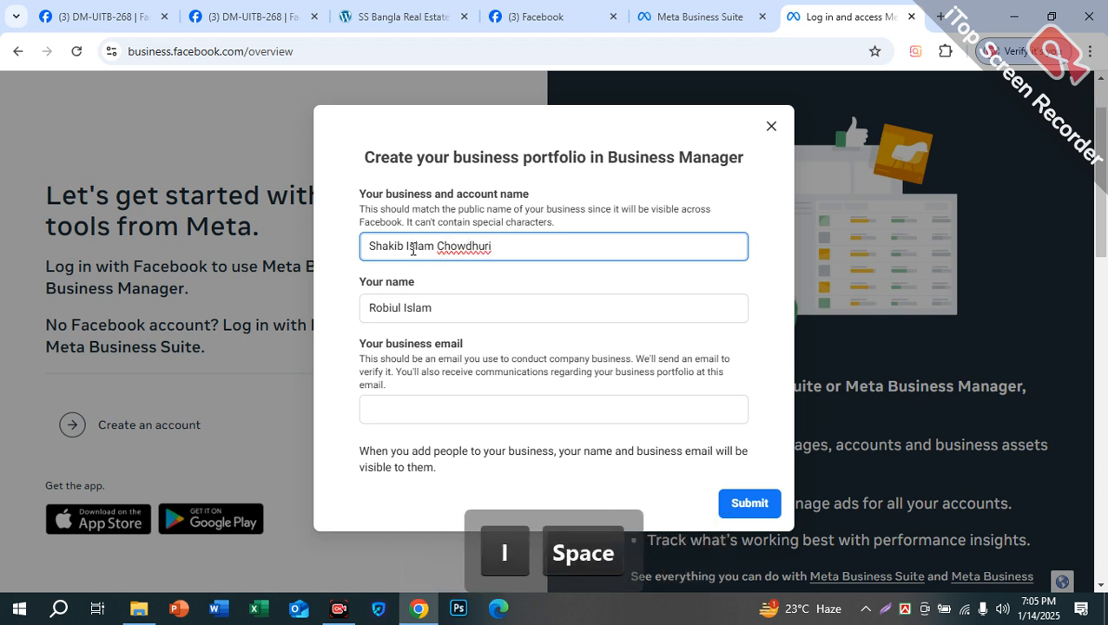
Step: Delete the middle word from the business name and inspect the prefilled Your name field
drag(376, 248, 365, 253)
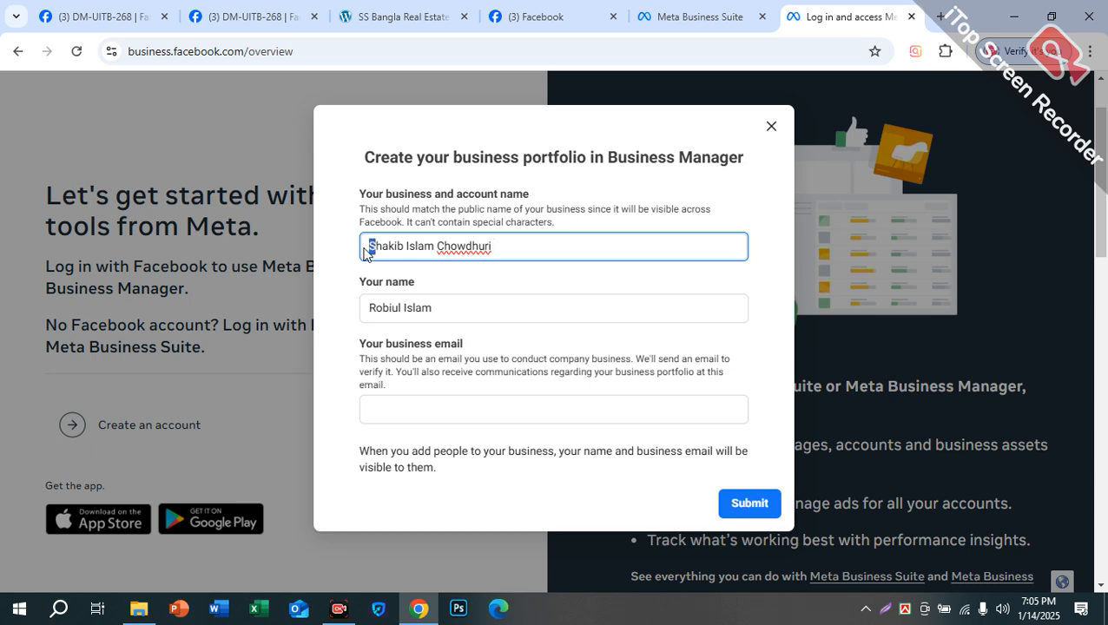
drag(404, 248, 445, 247)
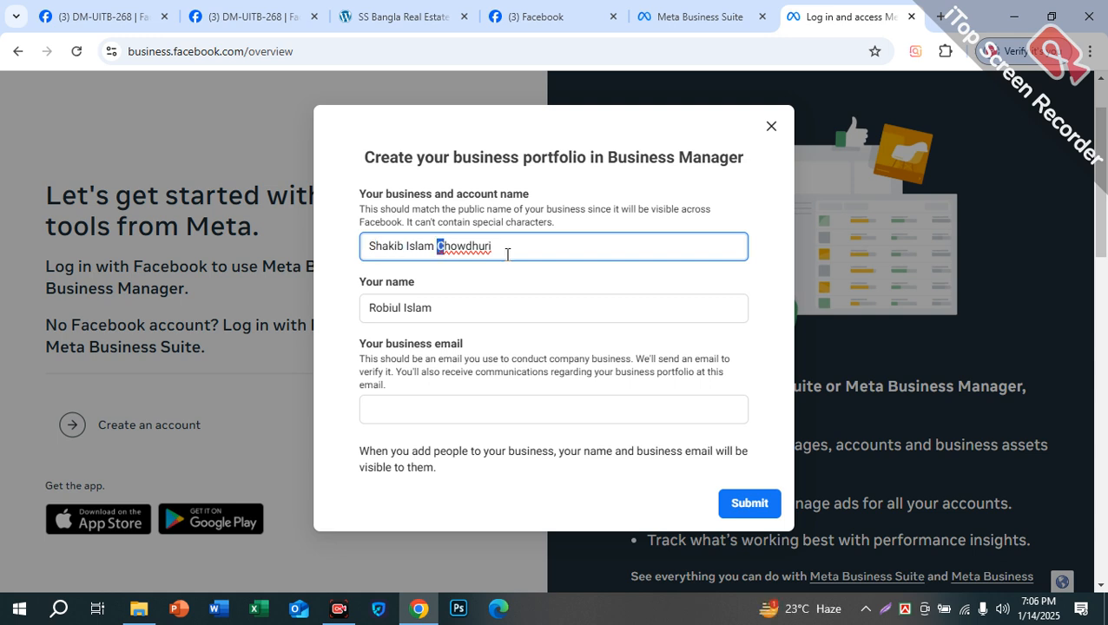
click(443, 247)
drag(433, 247, 407, 250)
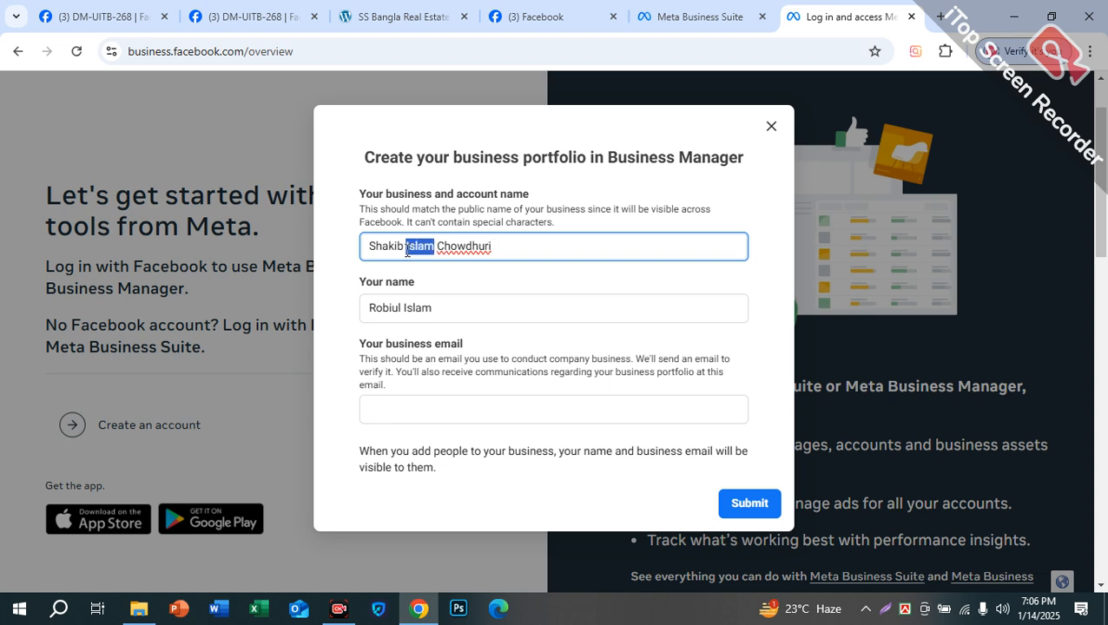
key(BackSpace)
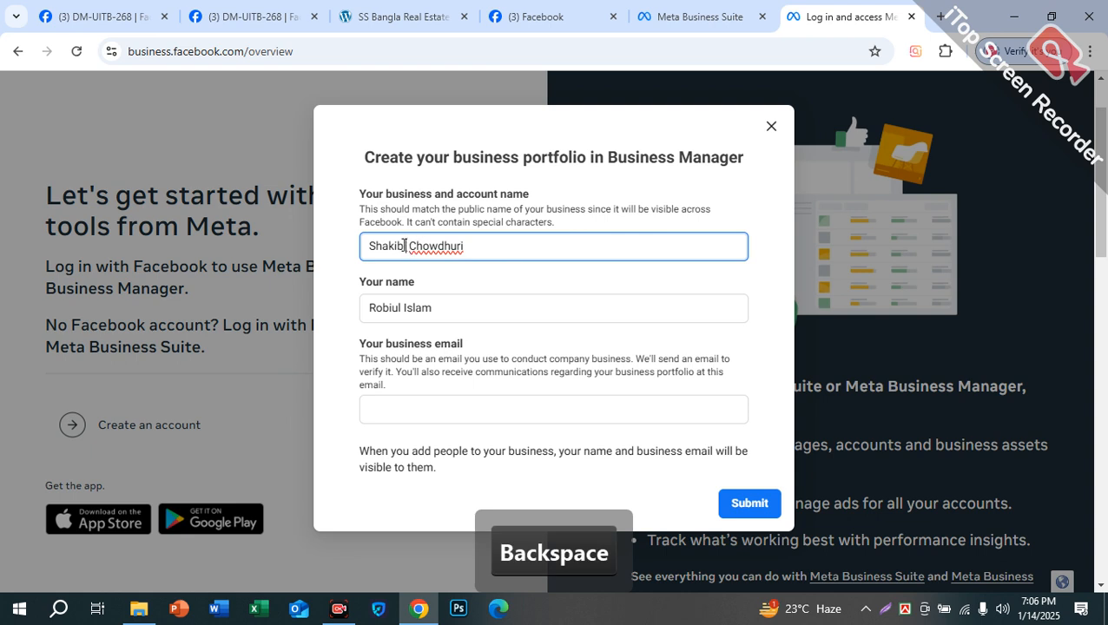
drag(483, 246, 205, 266)
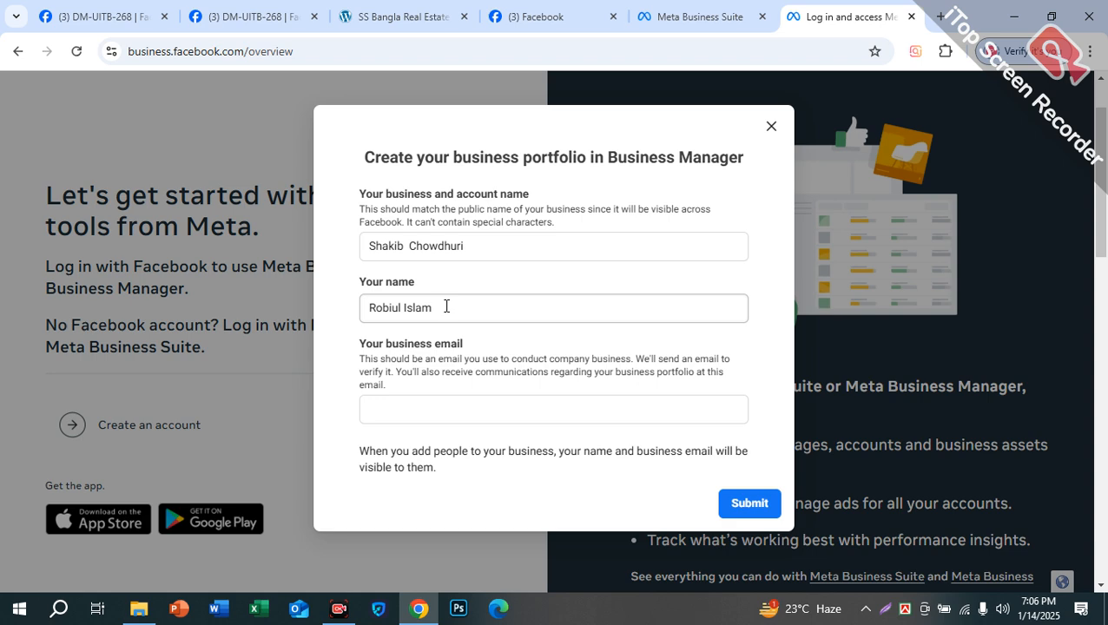
drag(445, 306, 329, 339)
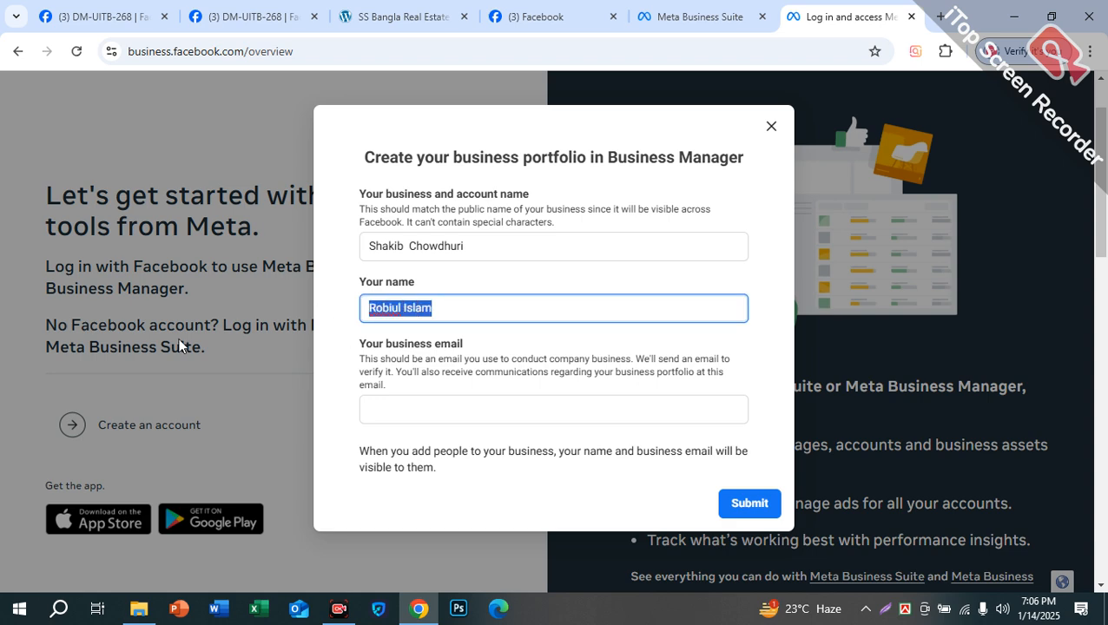
click(441, 306)
drag(440, 307, 356, 324)
Step: Replace the business and account name with 'Sheba Point'
click(436, 308)
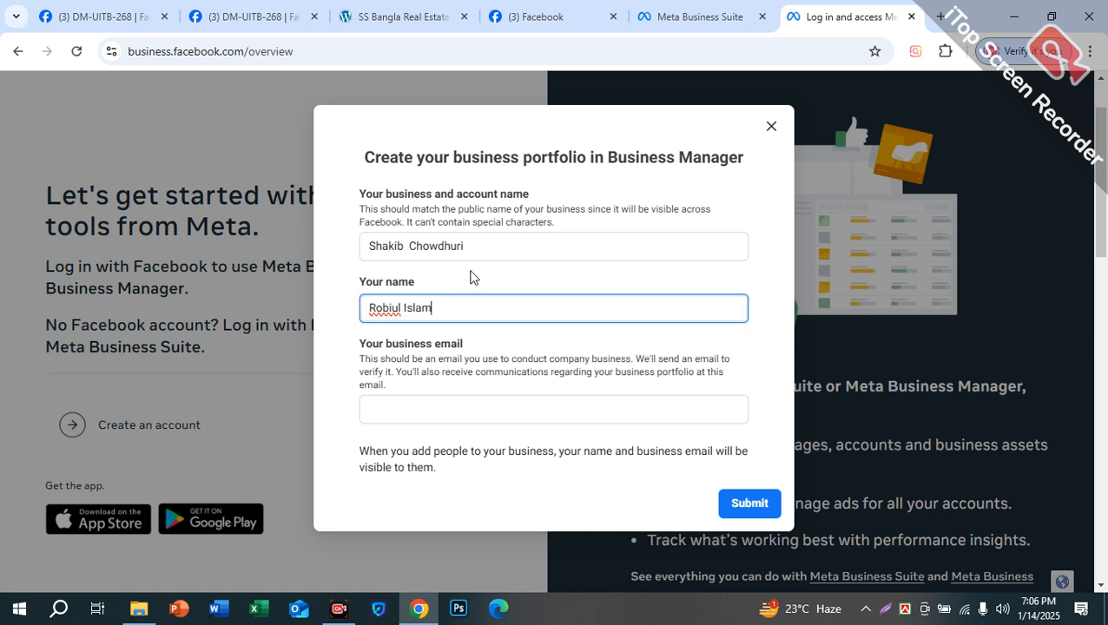
drag(487, 248, 337, 250)
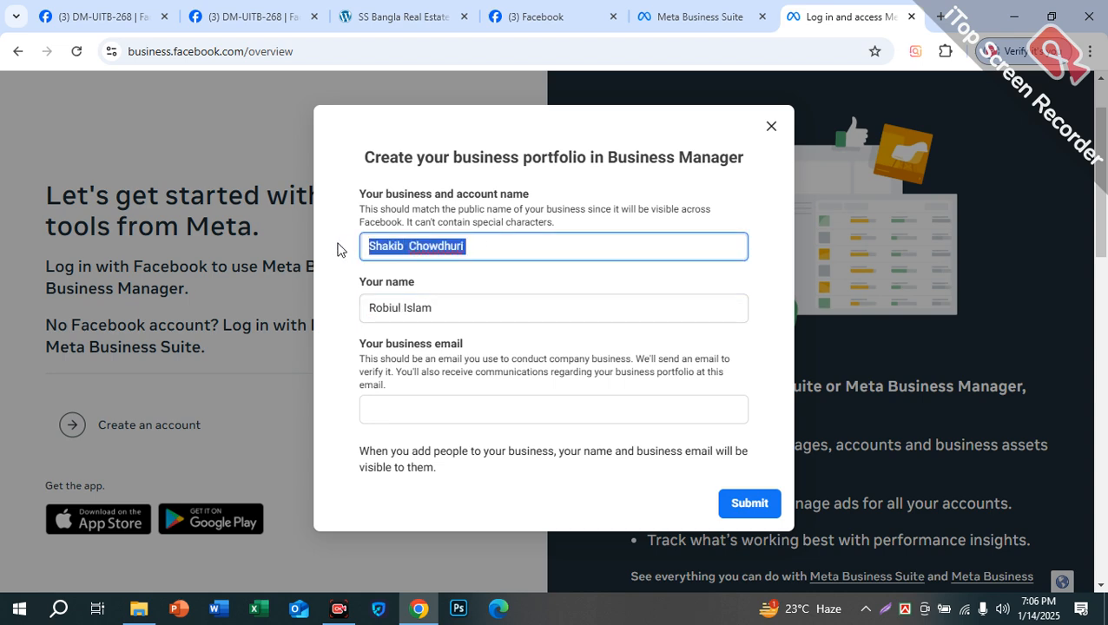
text(Sab)
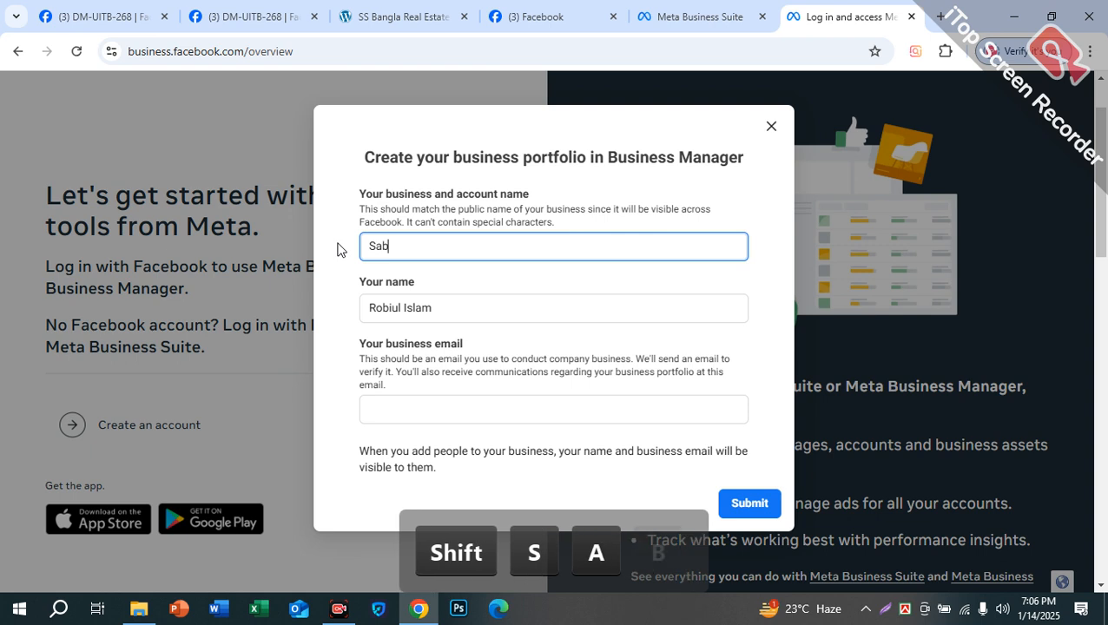
text(it)
key(BackSpace)
key(BackSpace)
key(BackSpace)
key(BackSpace)
key(BackSpace)
key(BackSpace)
text(Sheba Point)
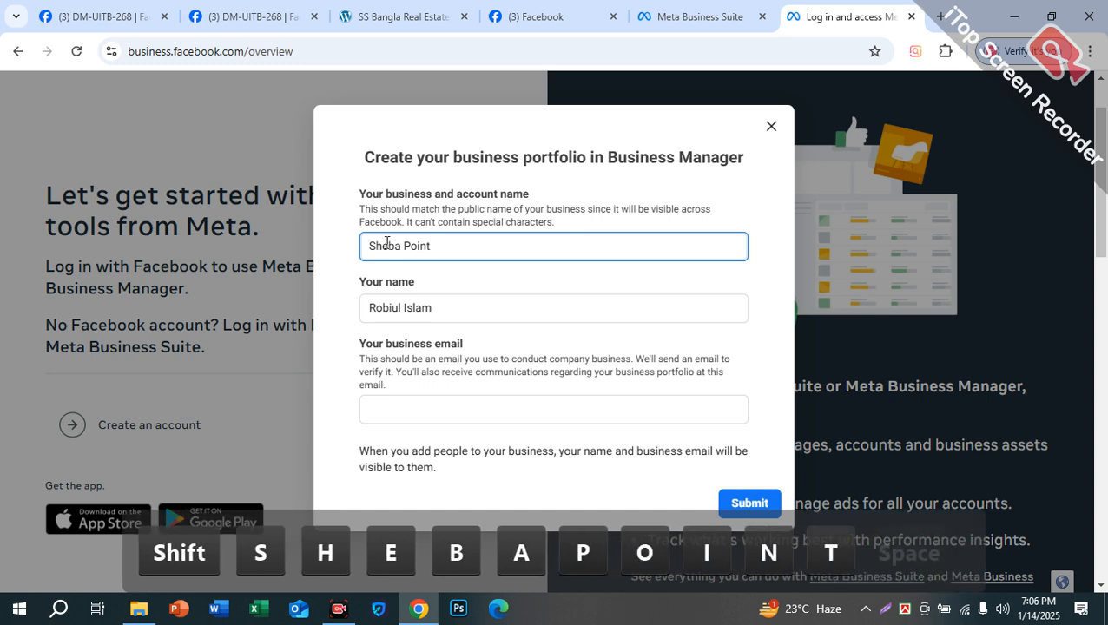
drag(401, 246, 410, 245)
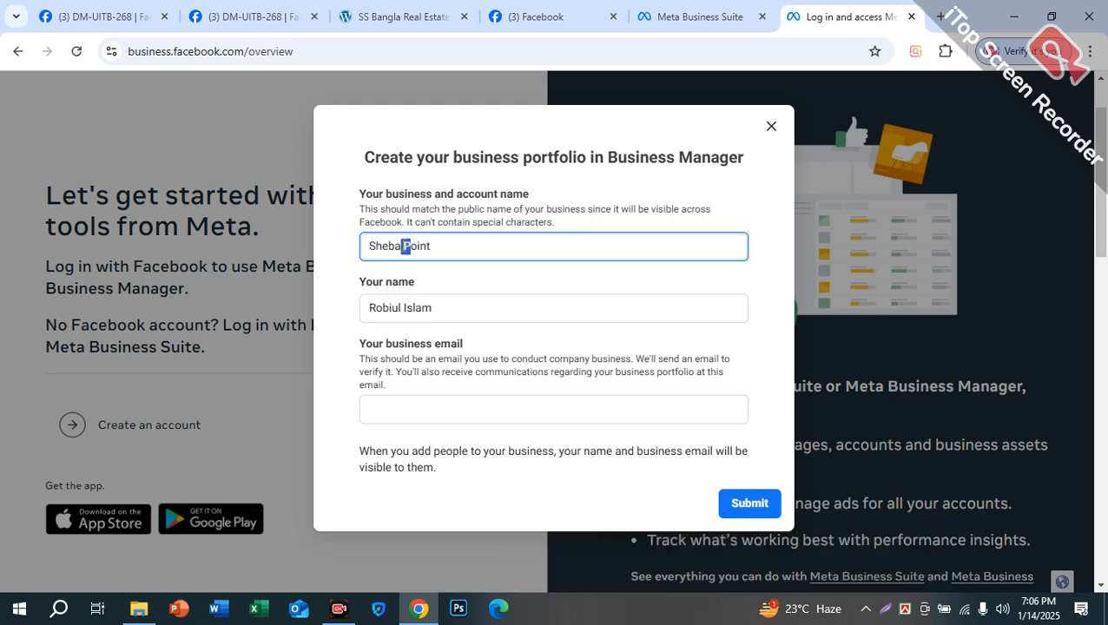
drag(432, 308, 362, 313)
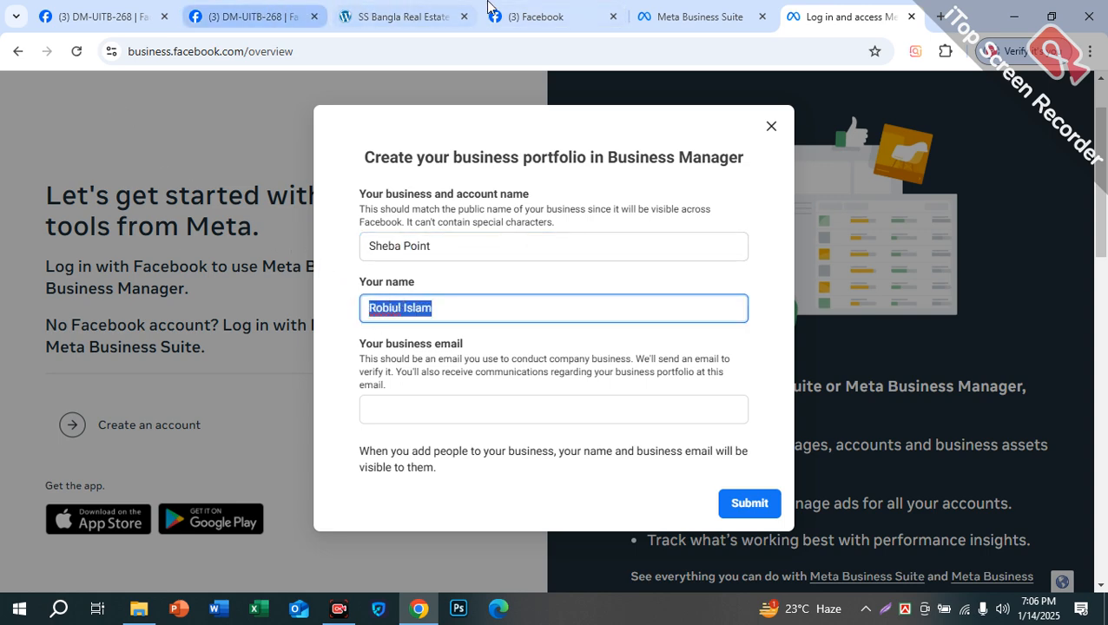
Step: Check the Facebook account menu, then return to the portfolio form's business email field
click(529, 16)
click(1059, 100)
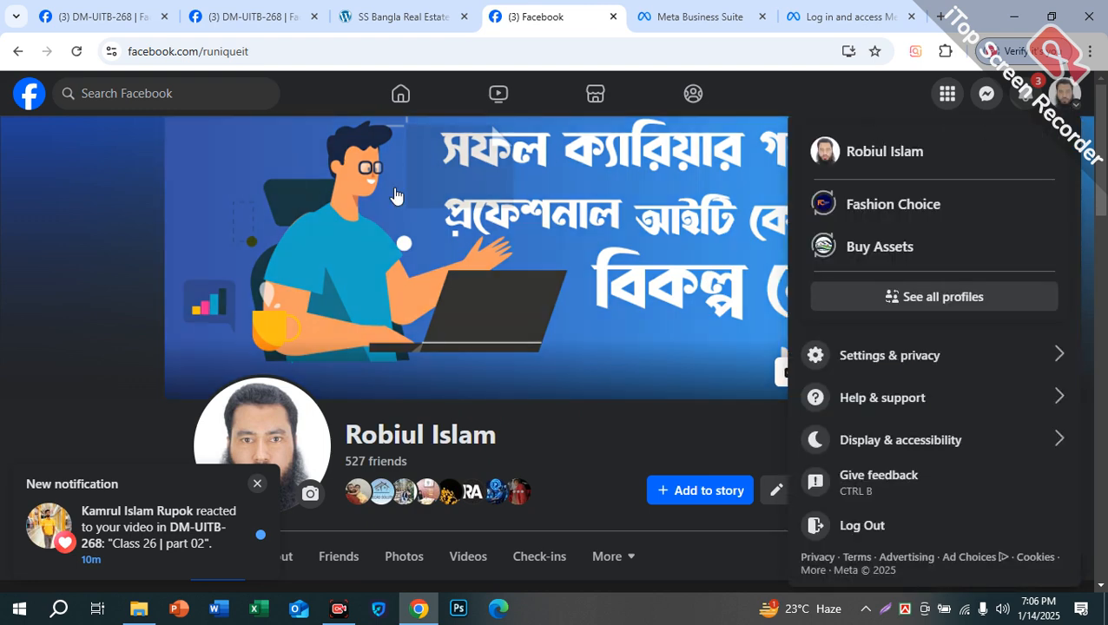
click(653, 9)
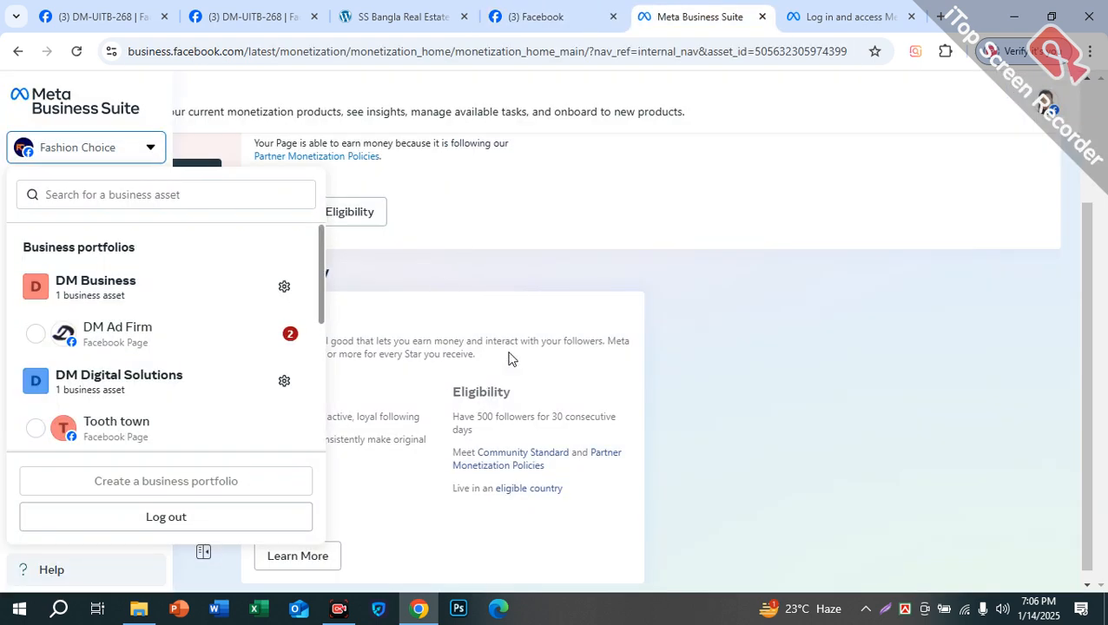
click(833, 16)
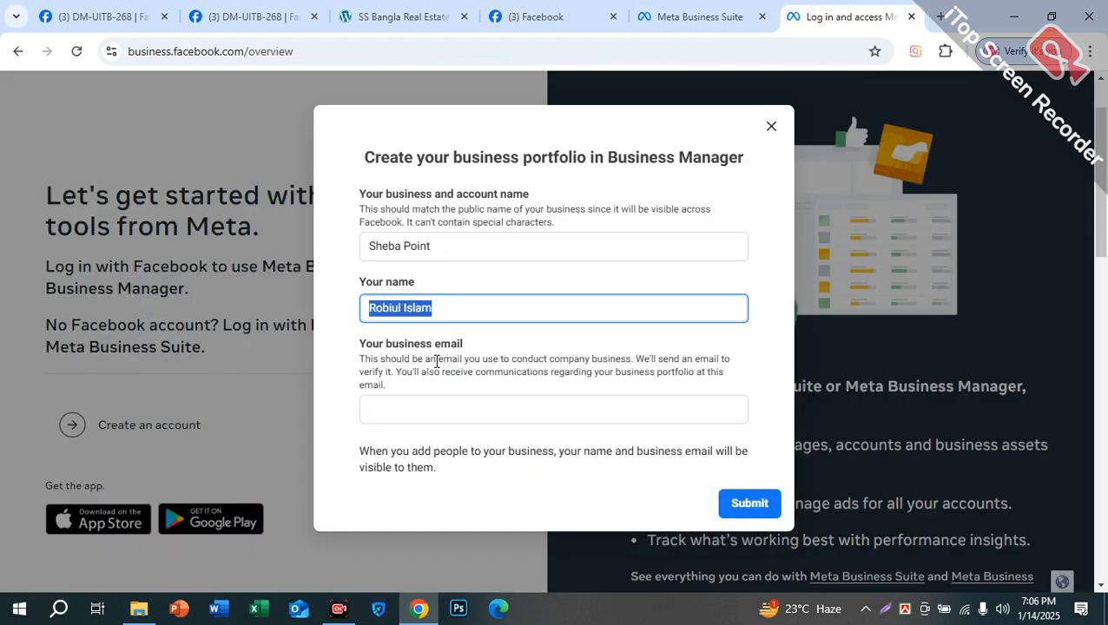
click(423, 410)
scroll(423, 410, down, 1)
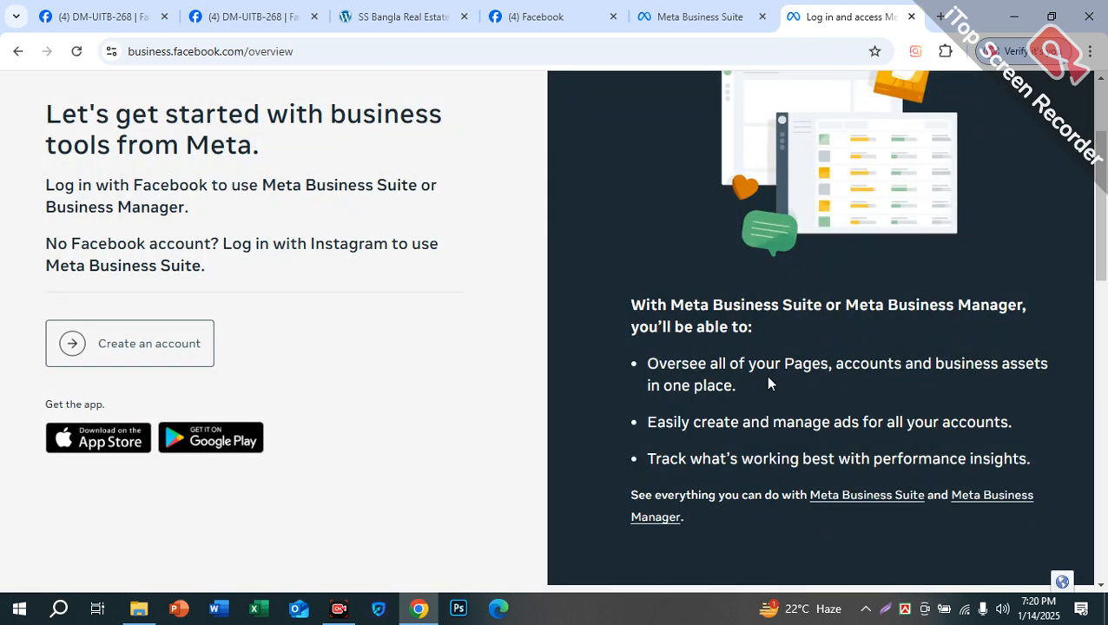
Step: Close the old Meta Business Suite and Meta login tabs
scroll(765, 375, up, 2)
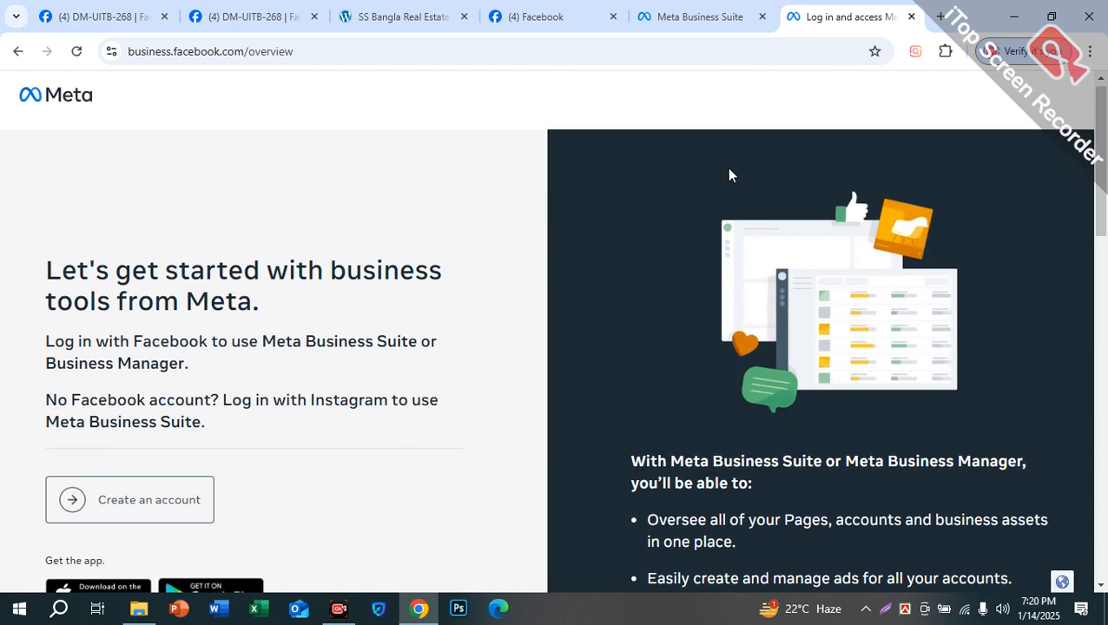
click(667, 30)
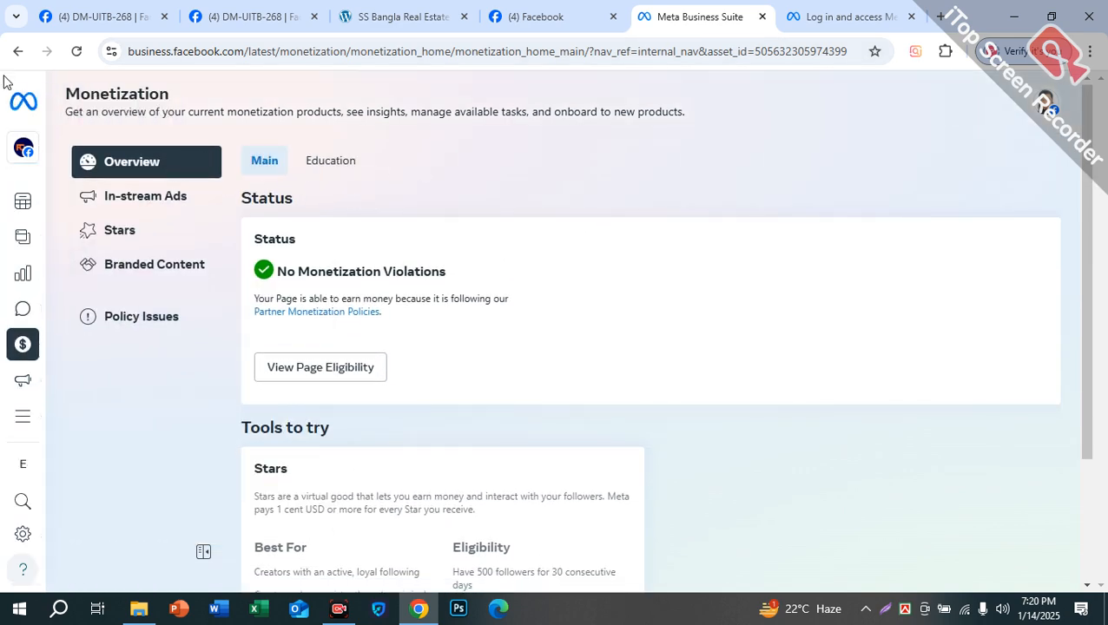
click(177, 54)
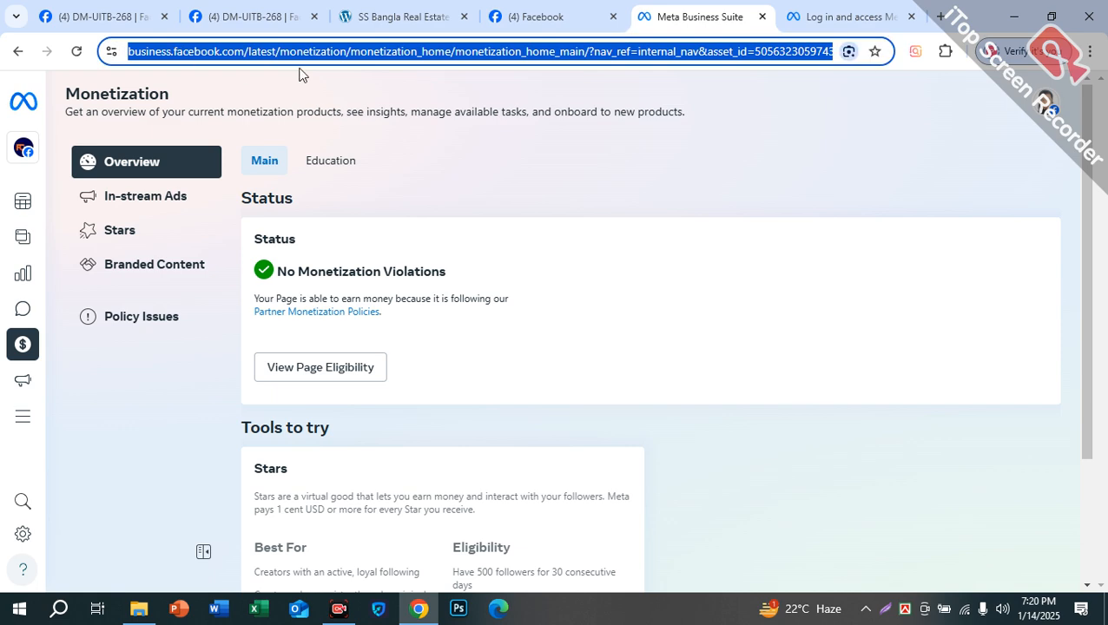
click(762, 18)
click(761, 17)
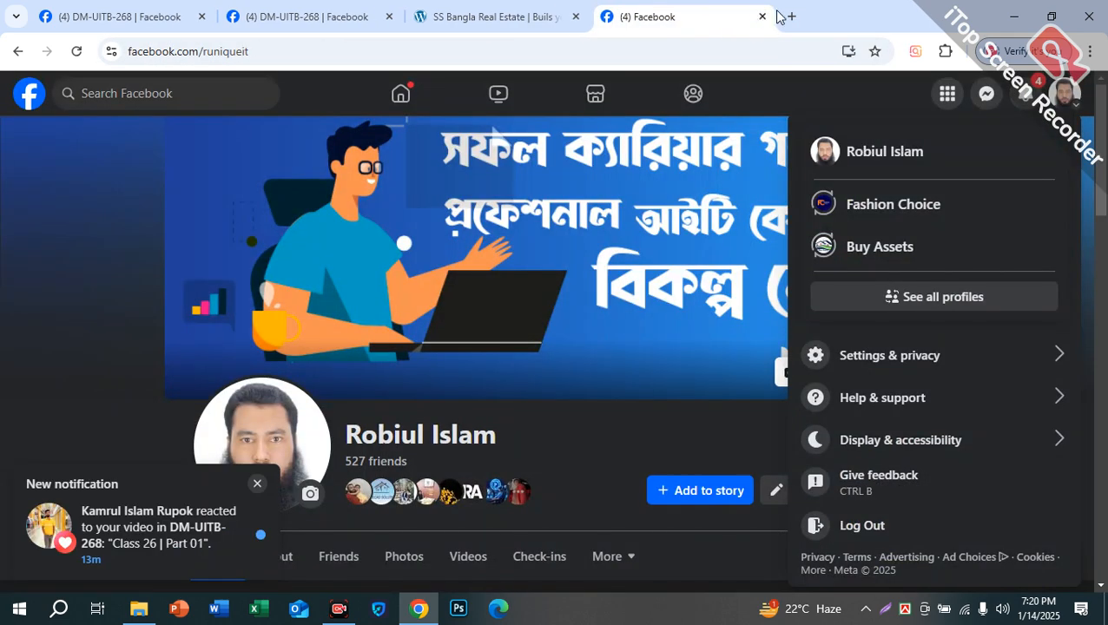
Step: Load business.facebook.com in a fresh tab
click(791, 17)
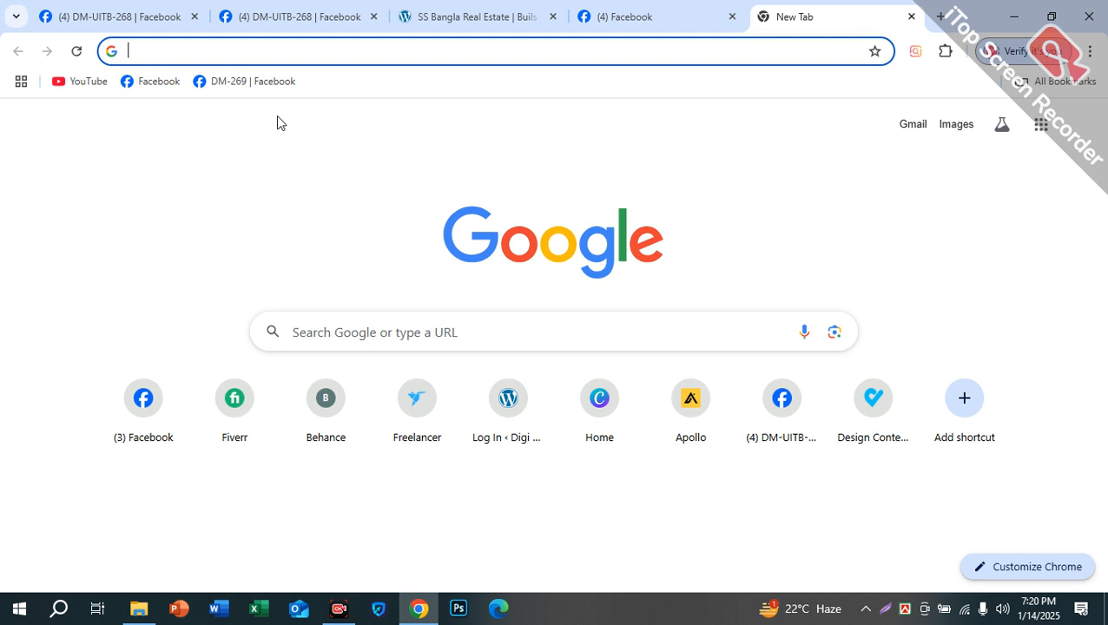
text(bus)
key(Right)
key(BackSpace)
key(BackSpace)
key(BackSpace)
key(BackSpace)
key(BackSpace)
key(BackSpace)
key(BackSpace)
key(BackSpace)
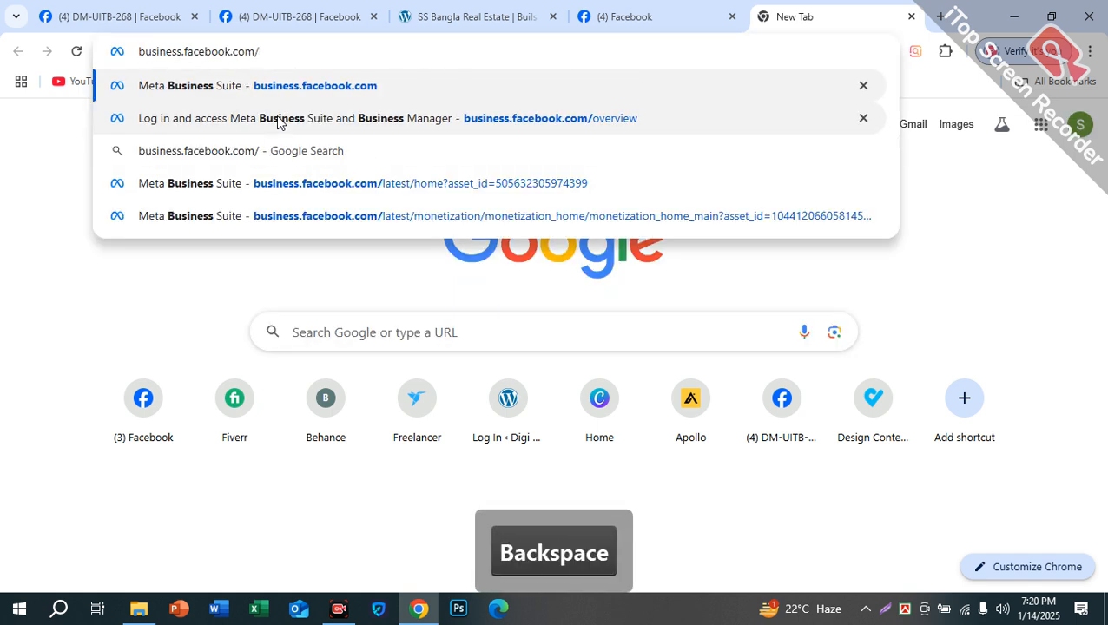
key(BackSpace)
key(Return)
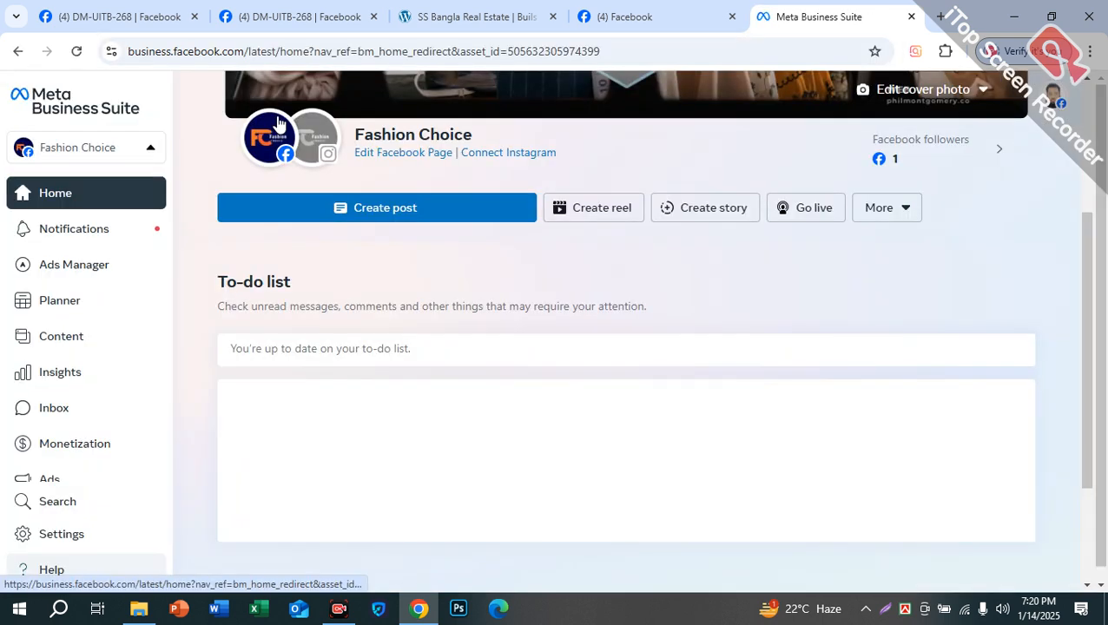
Step: Open the Fashion Choice account switcher and expand it to show all 16 assets
mouse_move(278, 125)
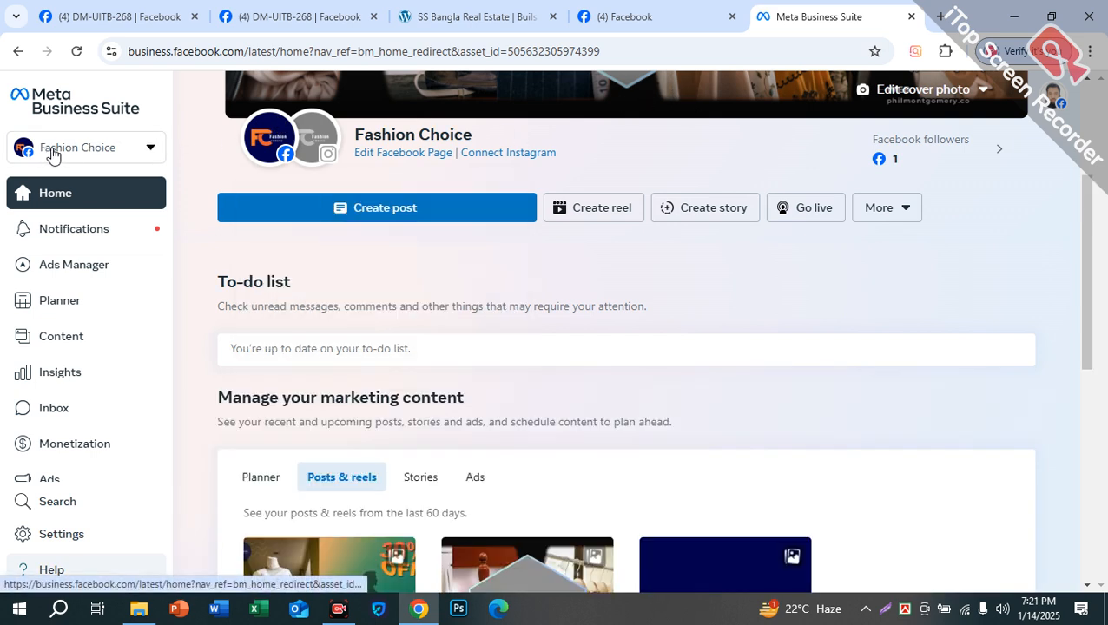
click(100, 153)
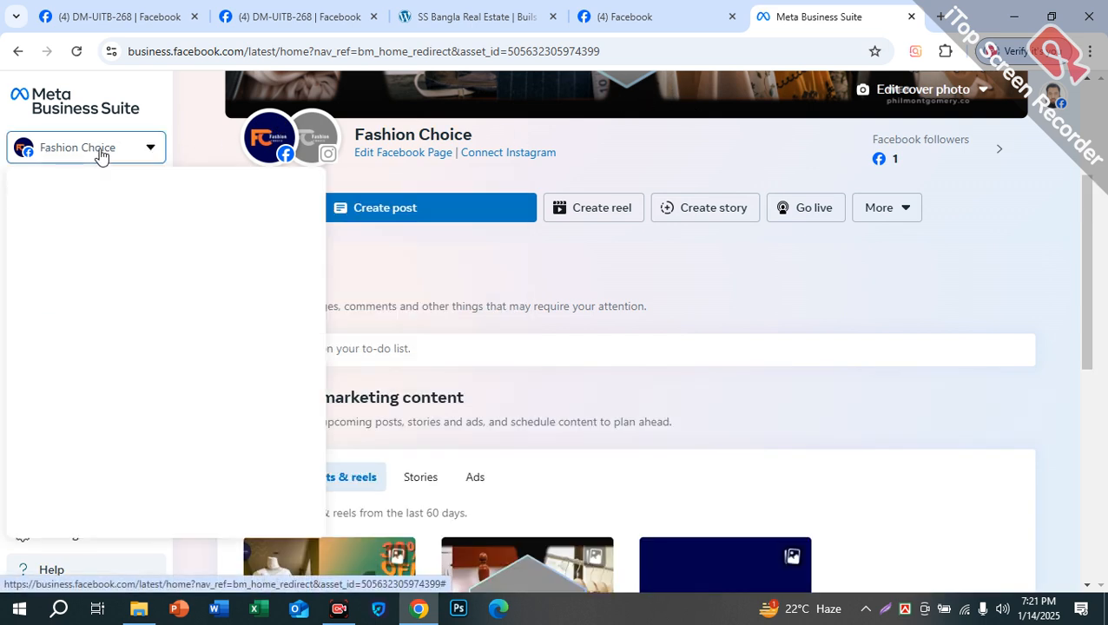
scroll(120, 347, down, 3)
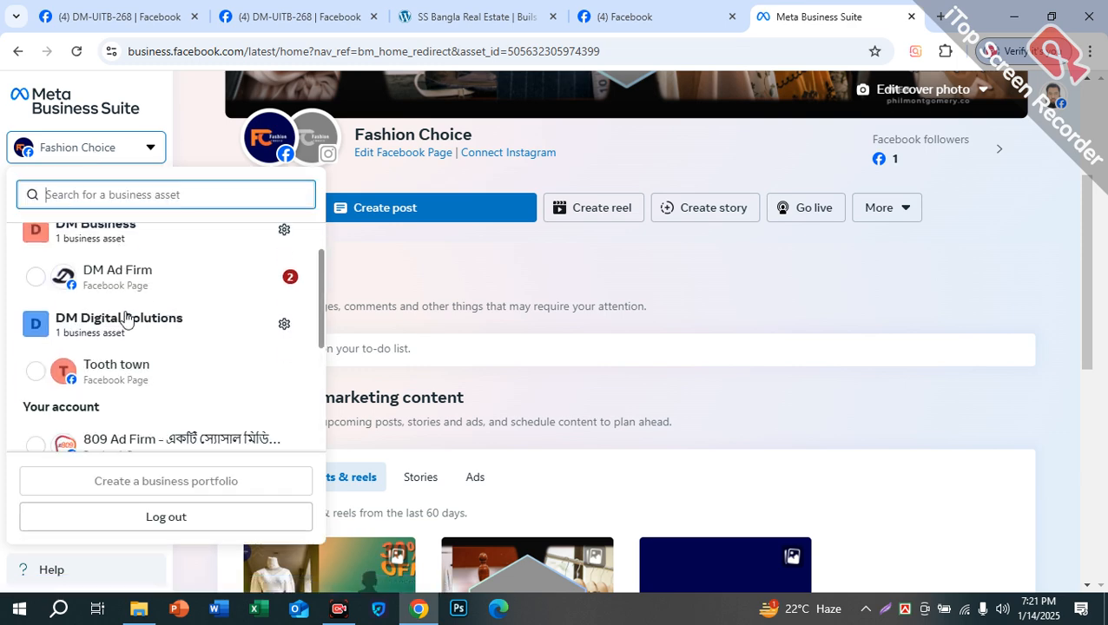
scroll(87, 322, up, 1)
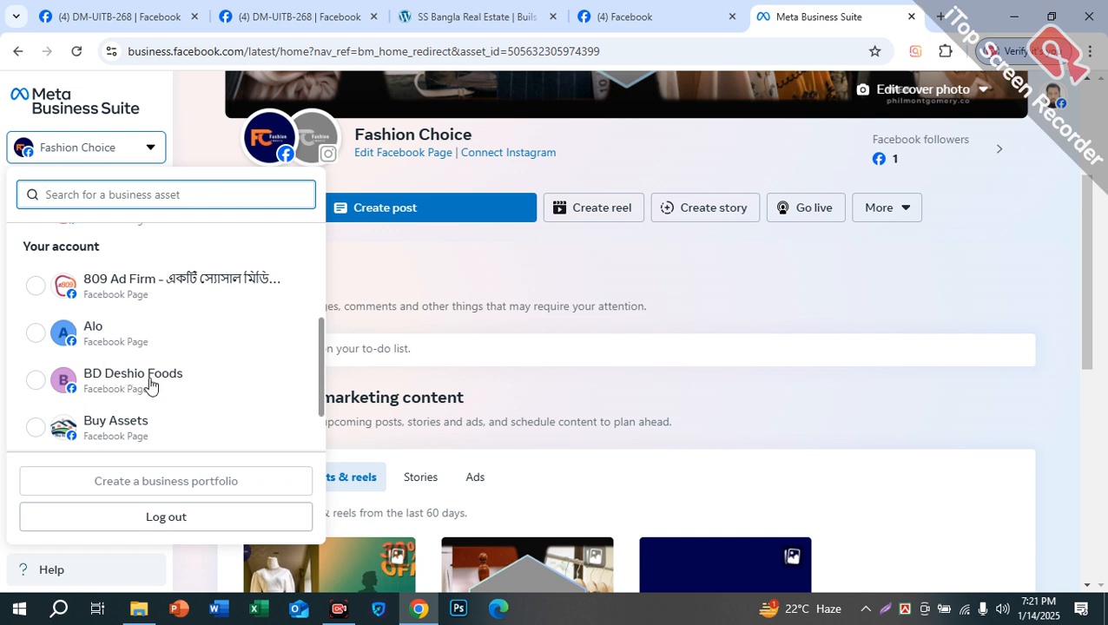
scroll(183, 388, down, 1)
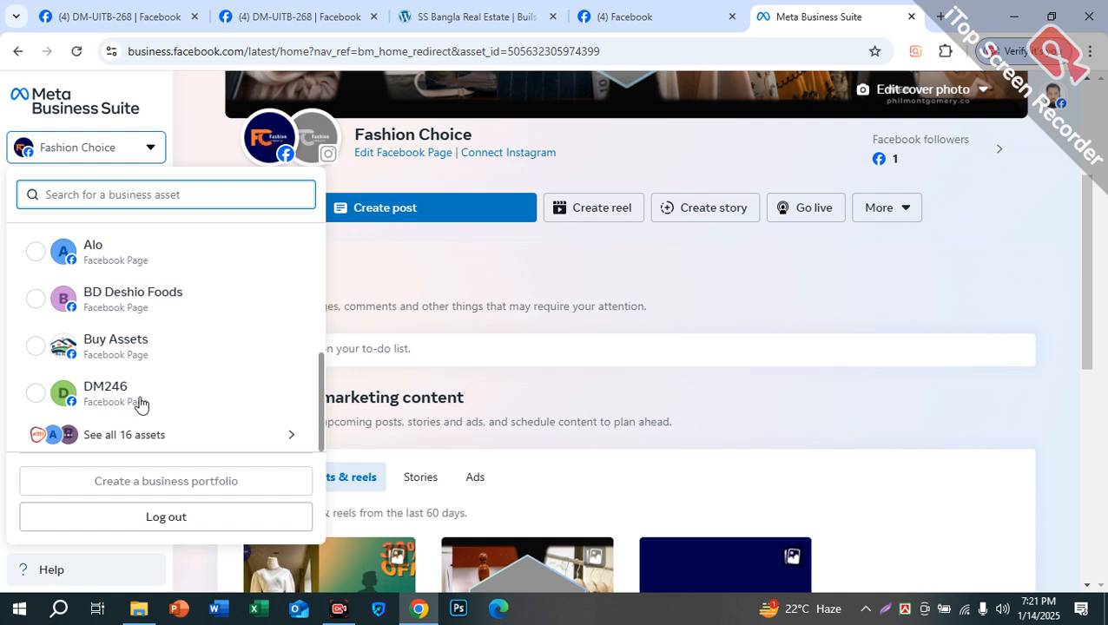
click(114, 439)
scroll(139, 353, down, 5)
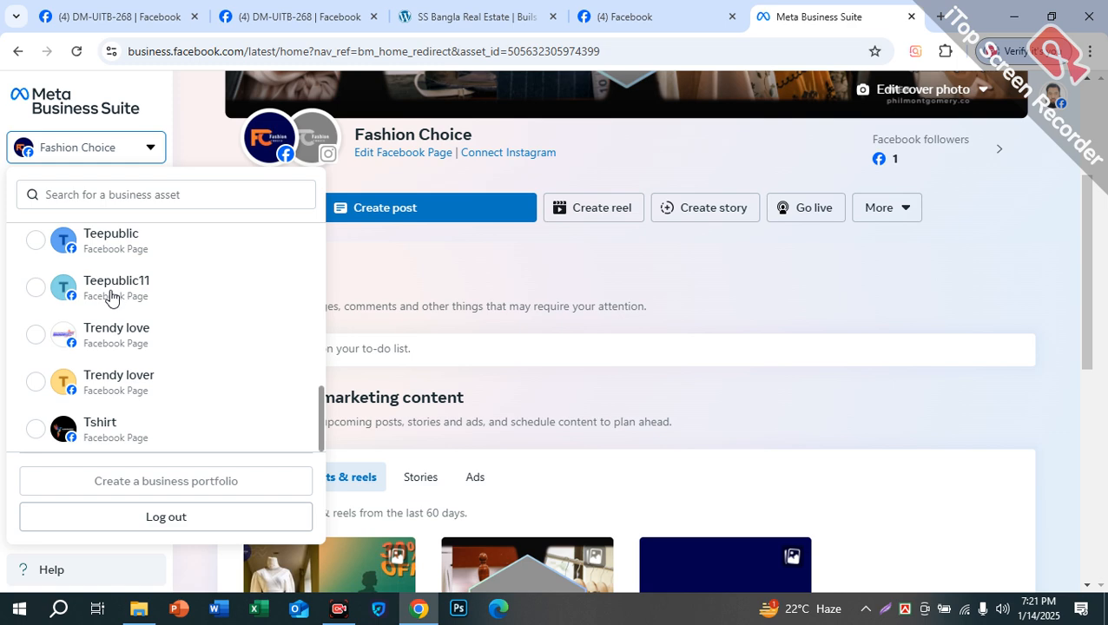
scroll(129, 280, up, 10)
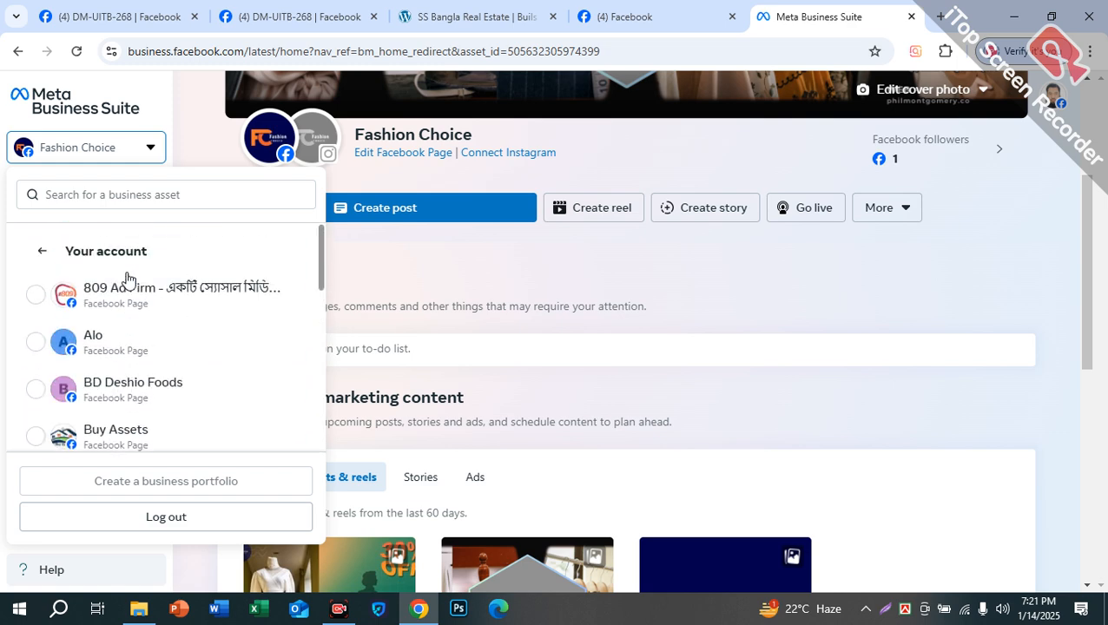
Step: Go back from the asset list to the Business portfolios list
click(51, 252)
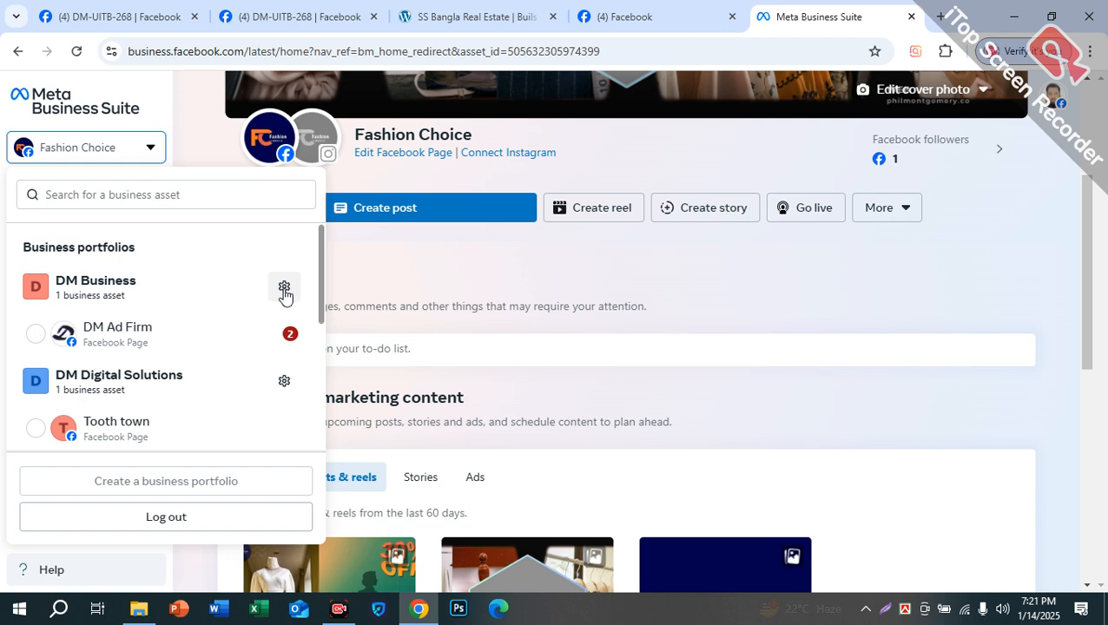
scroll(150, 336, down, 1)
scroll(150, 337, down, 1)
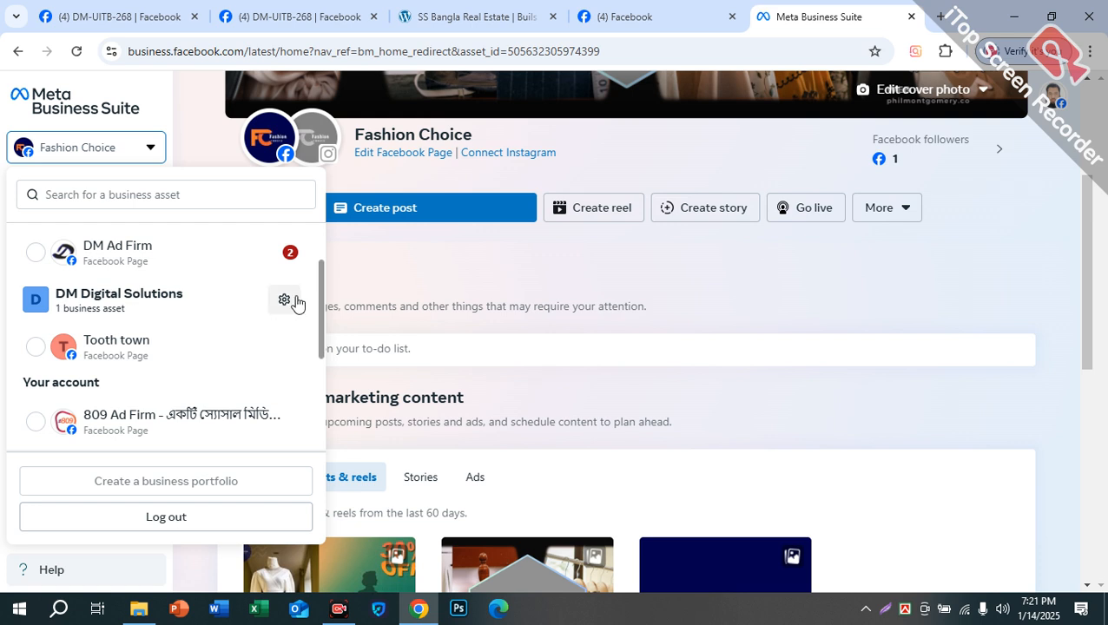
scroll(266, 310, up, 1)
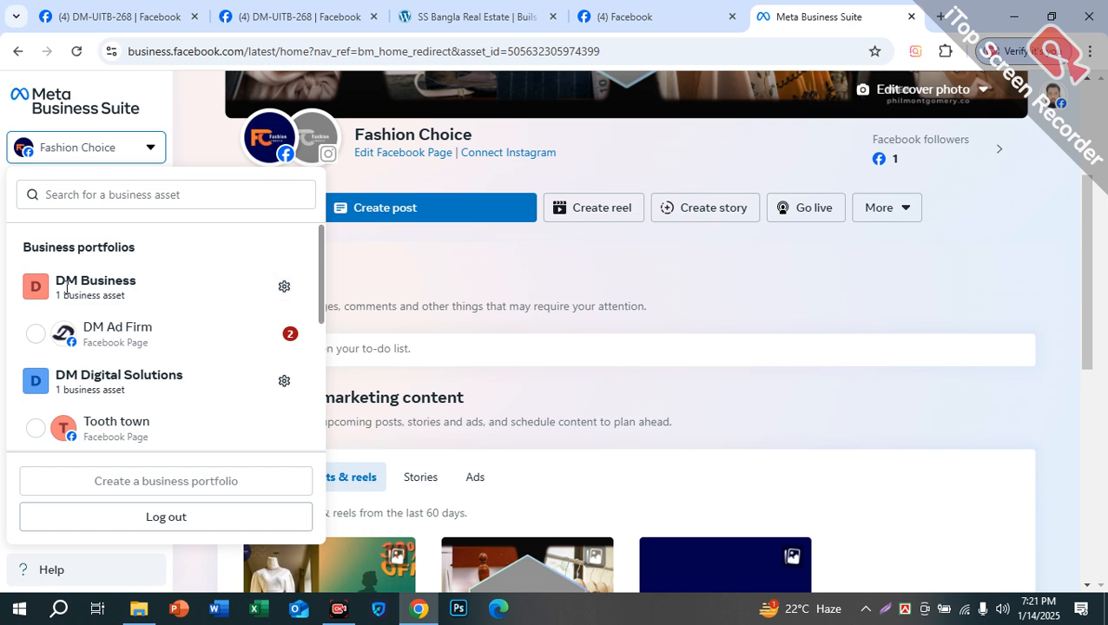
Step: Highlight the DM Business and DM Digital Solutions portfolio names in the list
drag(86, 279, 92, 273)
drag(25, 248, 143, 254)
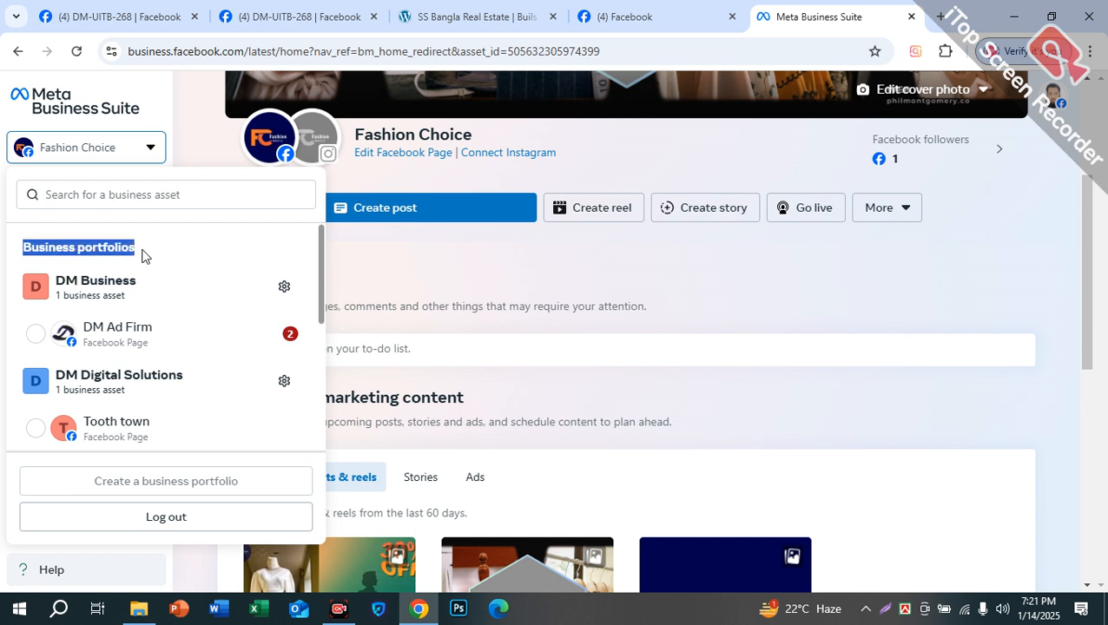
drag(54, 280, 138, 288)
drag(52, 383, 178, 374)
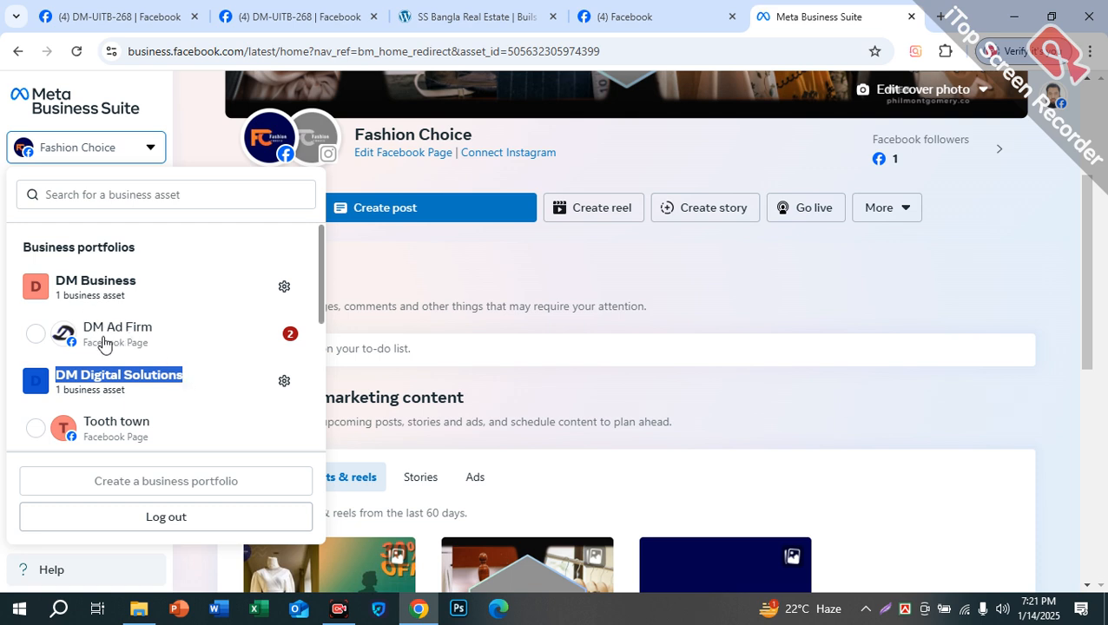
scroll(100, 311, down, 1)
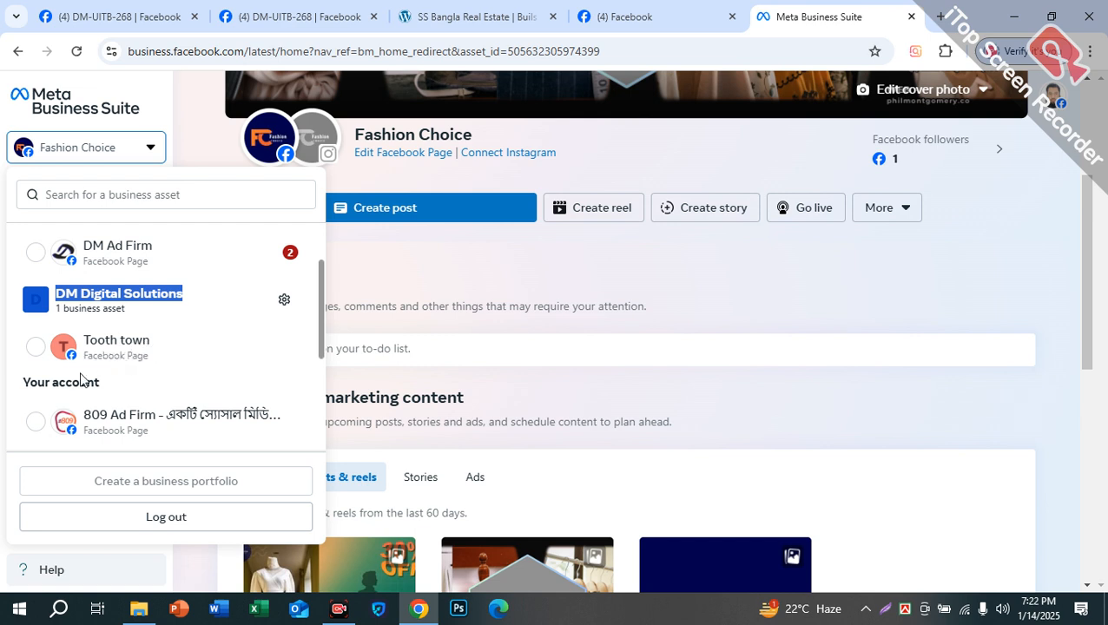
scroll(121, 355, down, 3)
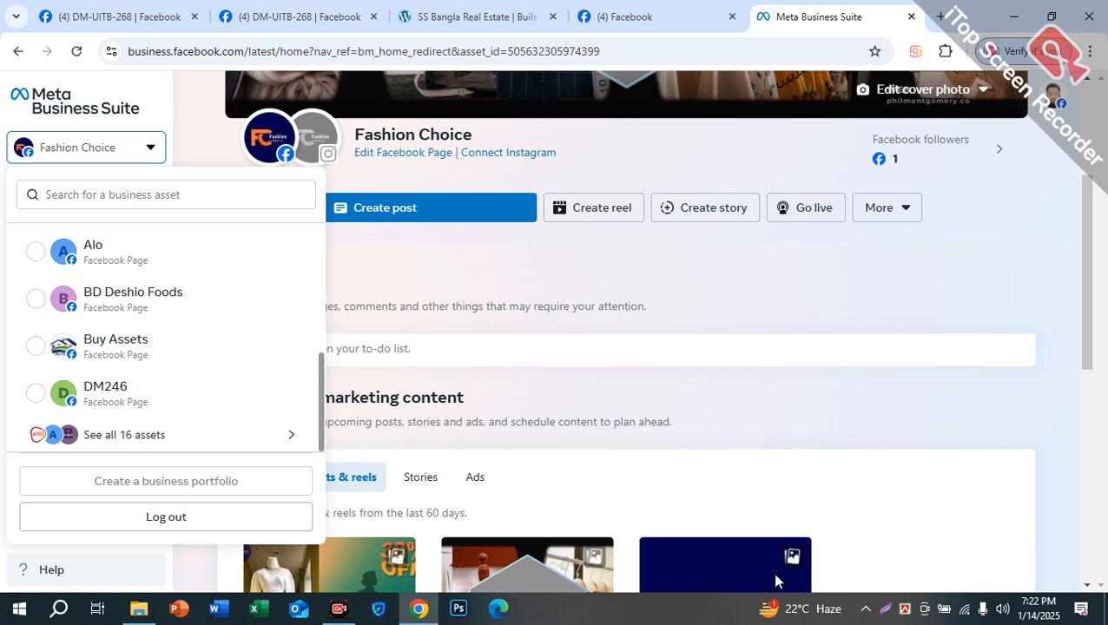
scroll(148, 393, up, 5)
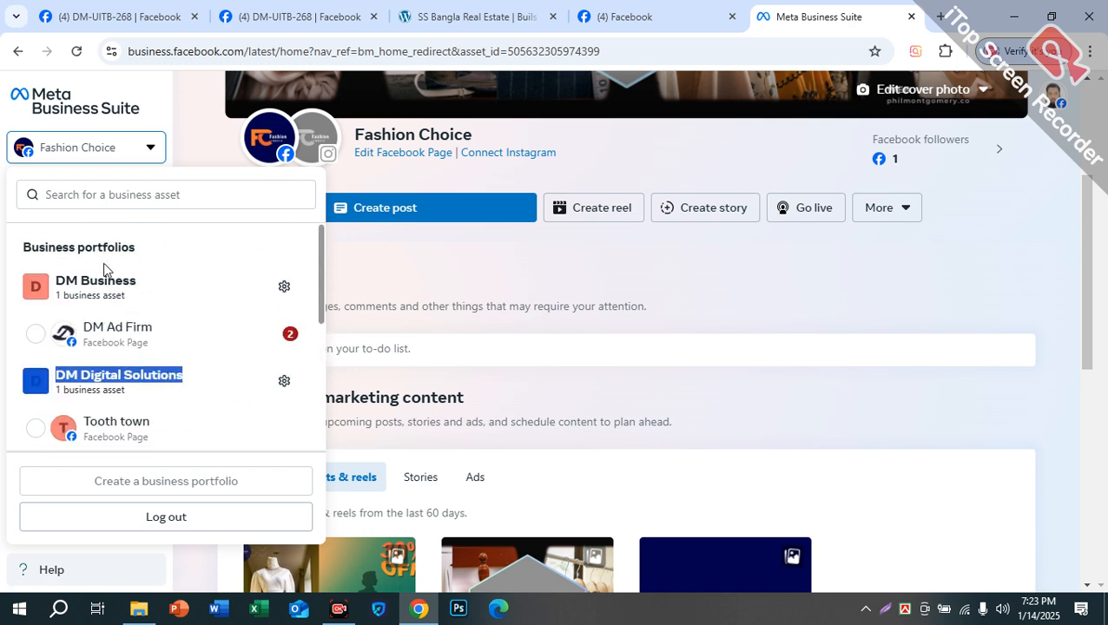
click(103, 250)
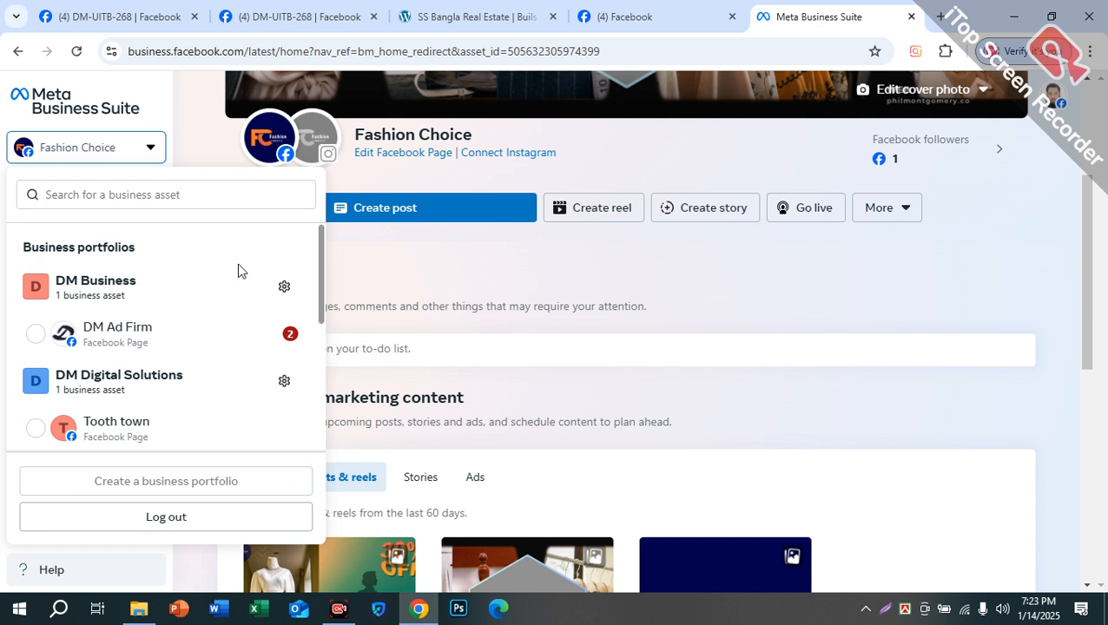
click(285, 290)
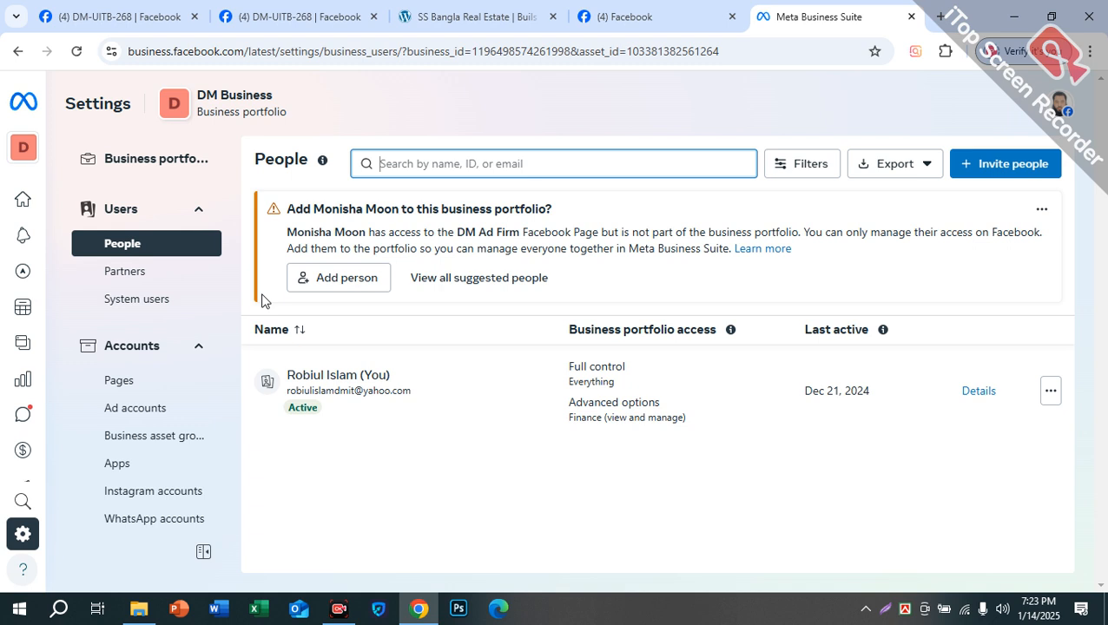
scroll(153, 304, down, 5)
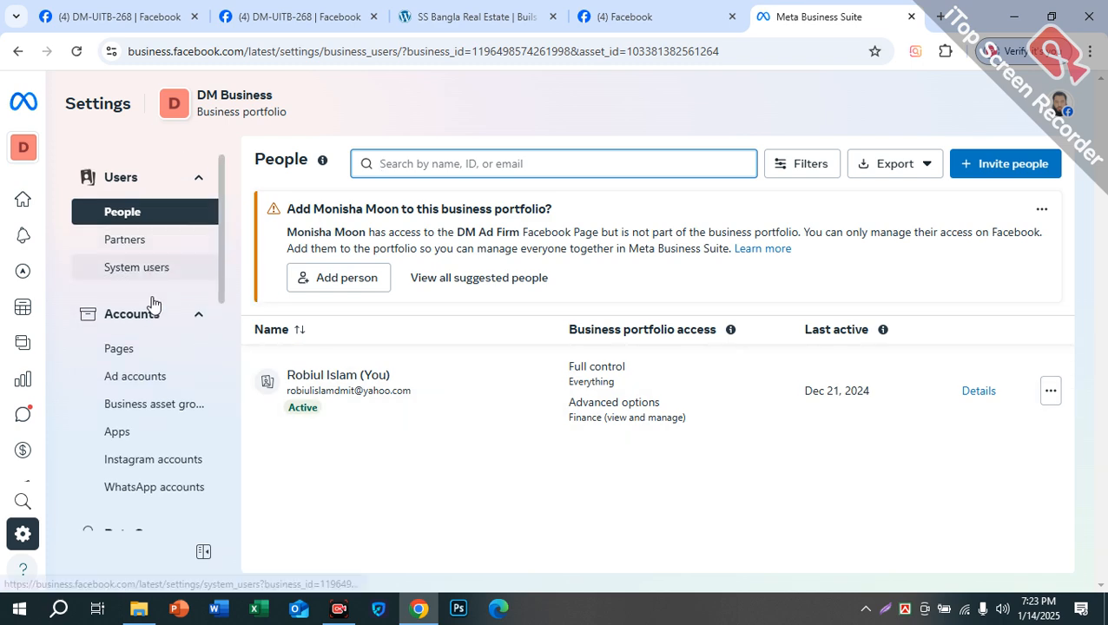
scroll(124, 447, down, 2)
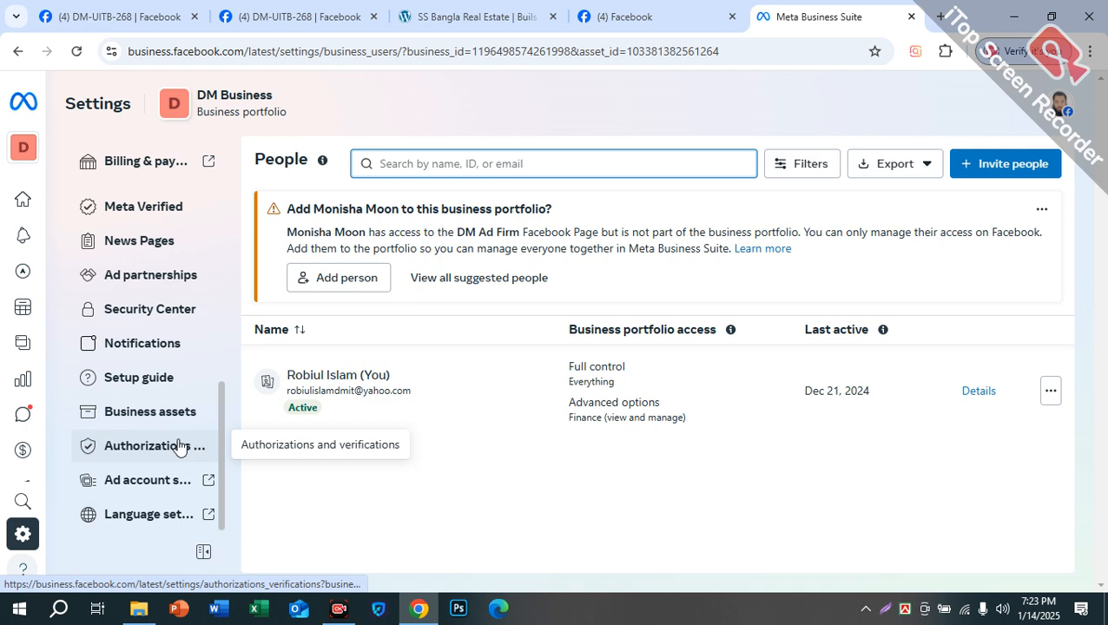
scroll(133, 385, up, 1)
scroll(132, 385, up, 3)
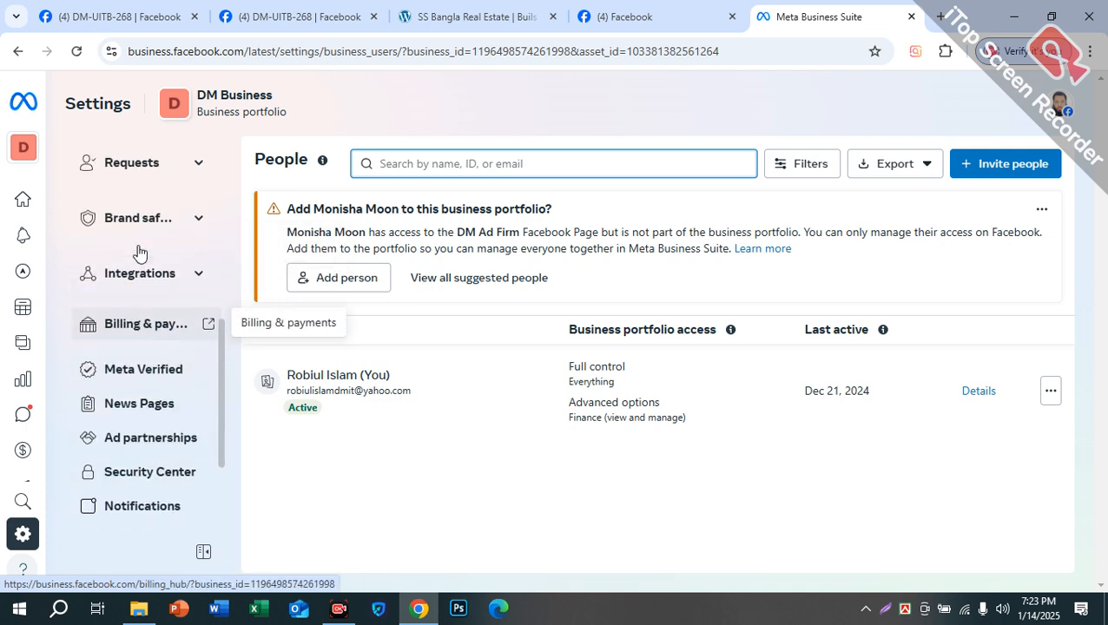
scroll(139, 323, down, 3)
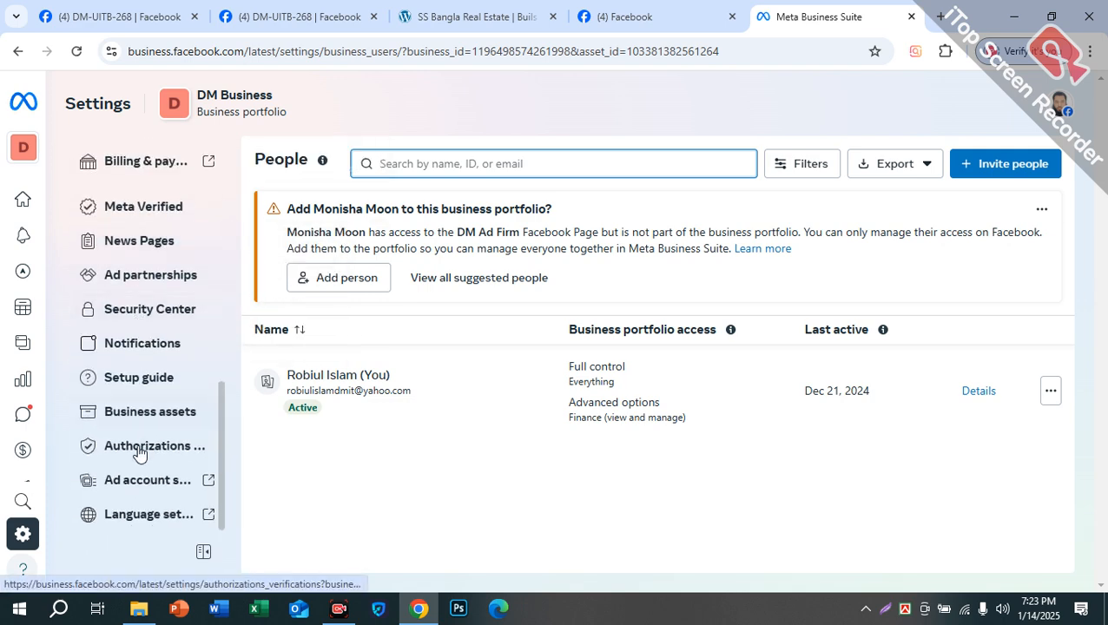
scroll(171, 419, up, 4)
scroll(171, 419, up, 3)
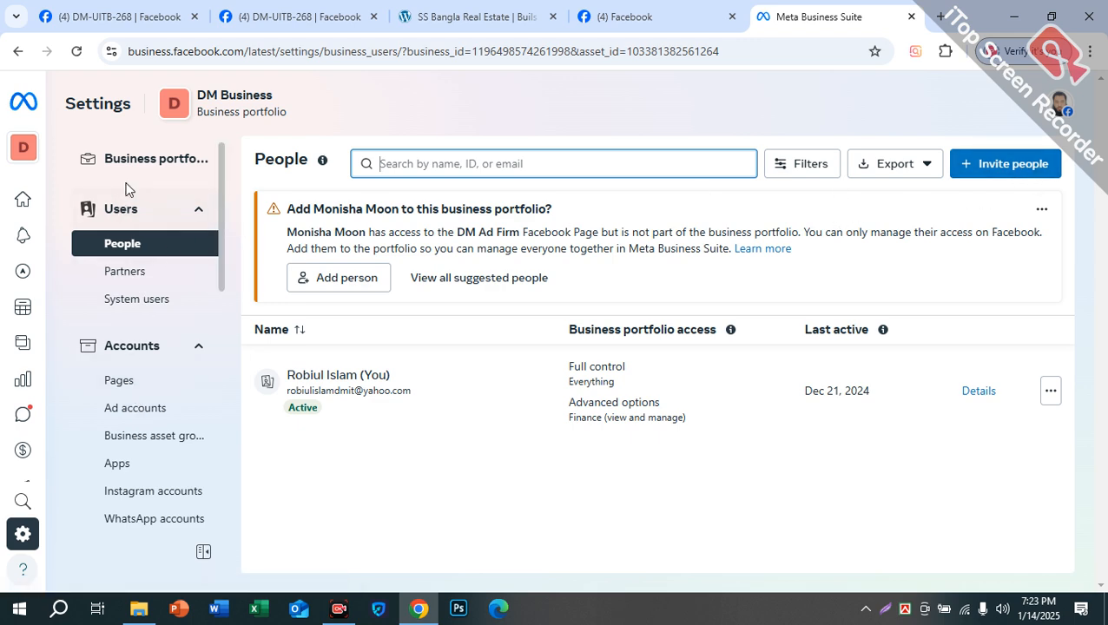
Step: Open DM Business's portfolio info page via its settings gear, showing Primary Page None
click(165, 166)
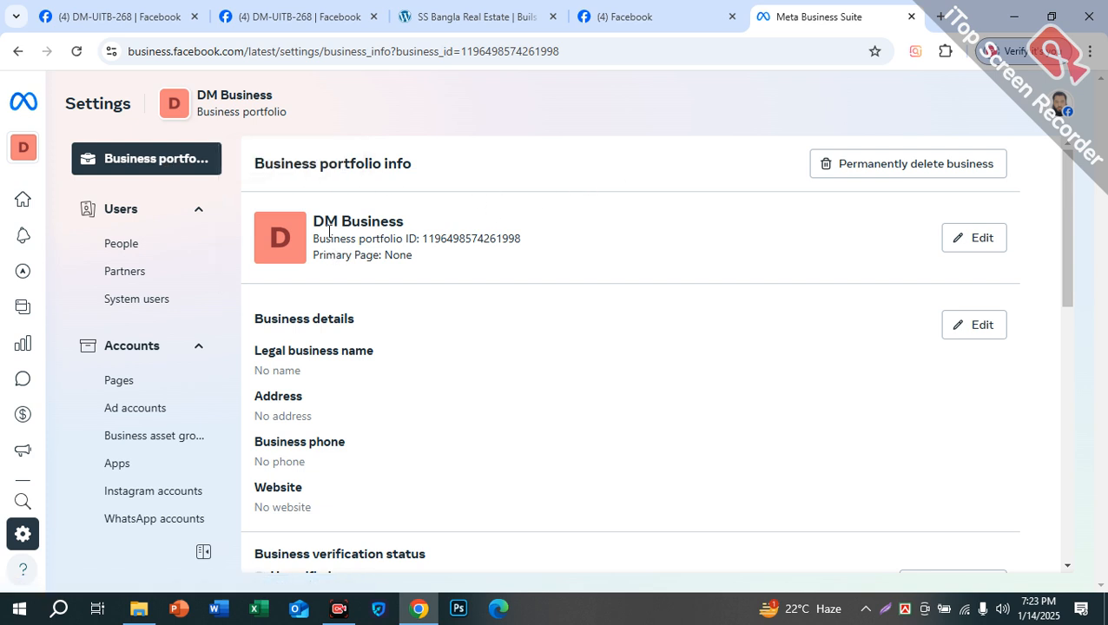
drag(310, 217, 405, 222)
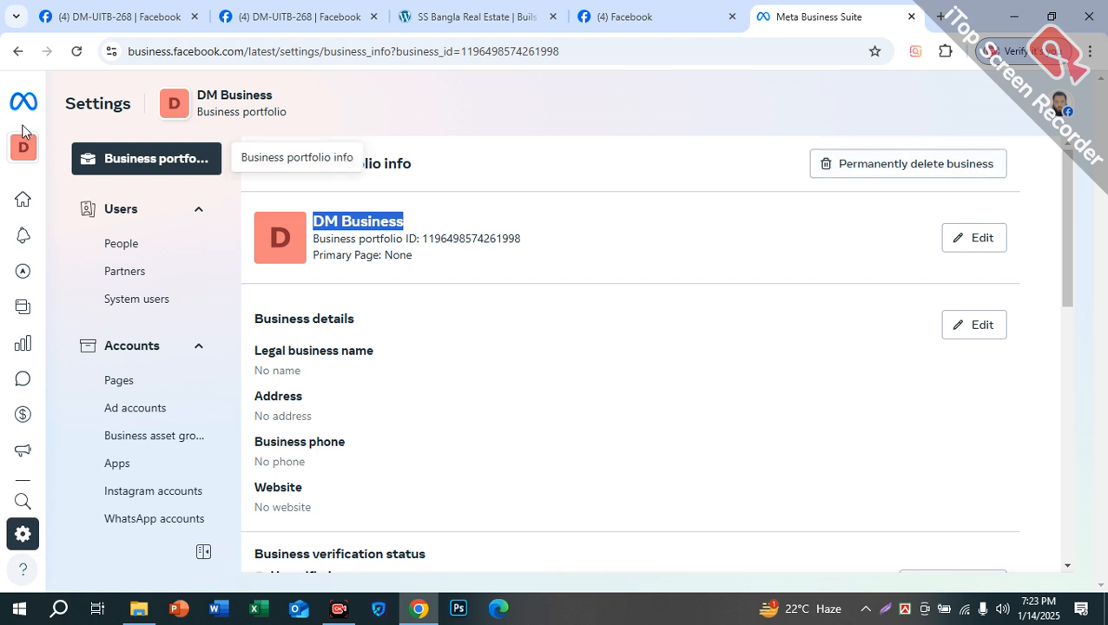
click(50, 151)
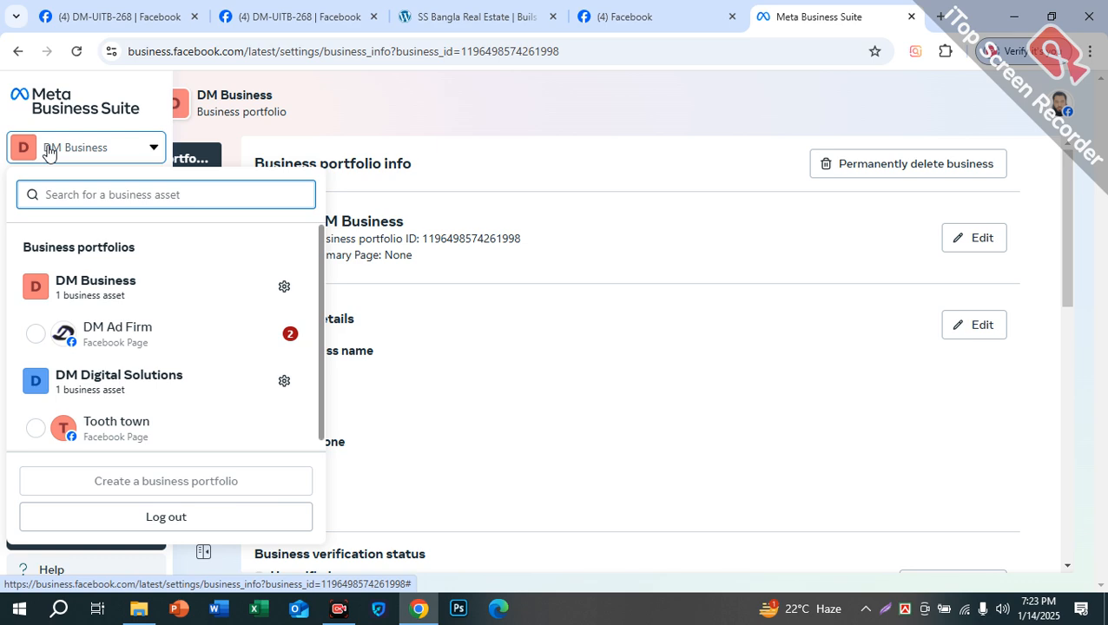
click(283, 289)
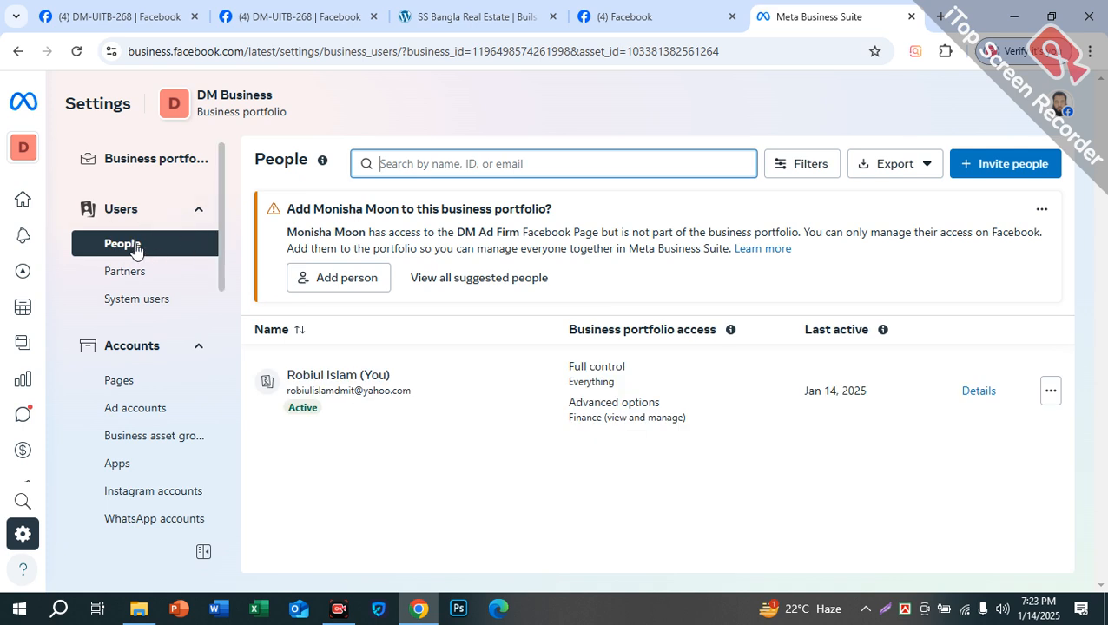
click(147, 168)
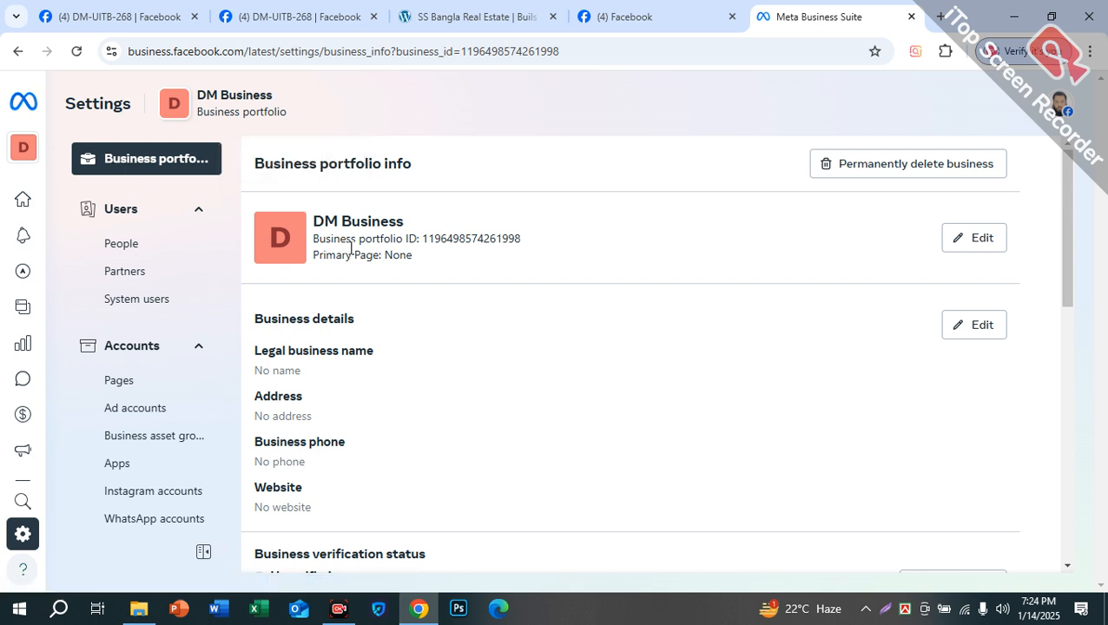
Step: Pick images (1).png from the Downloads folder as the new DM Business portfolio picture
click(972, 246)
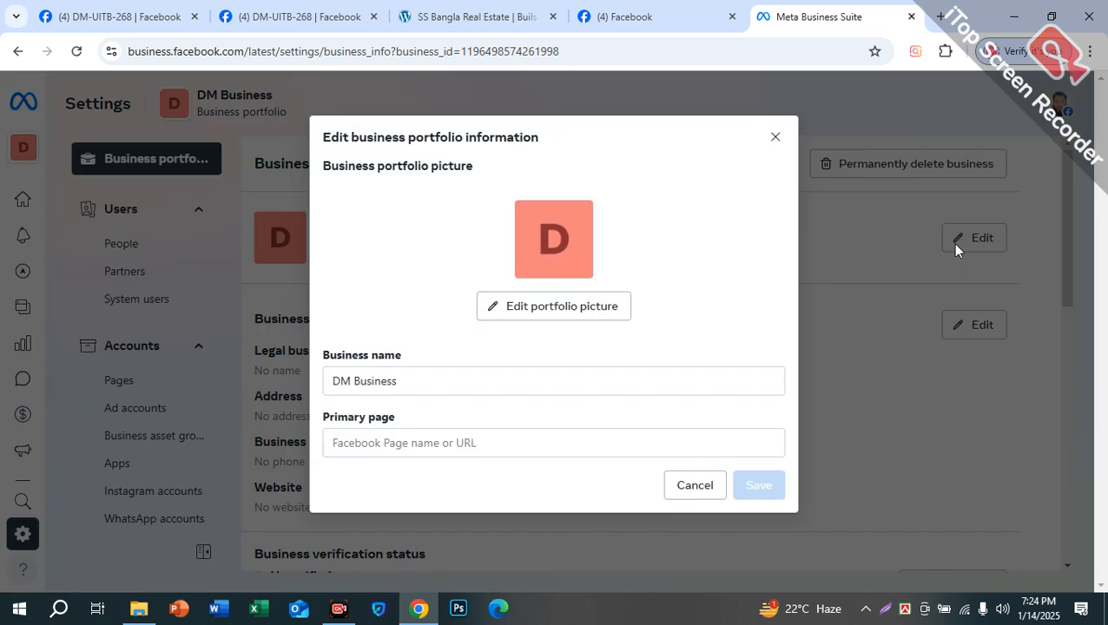
click(540, 311)
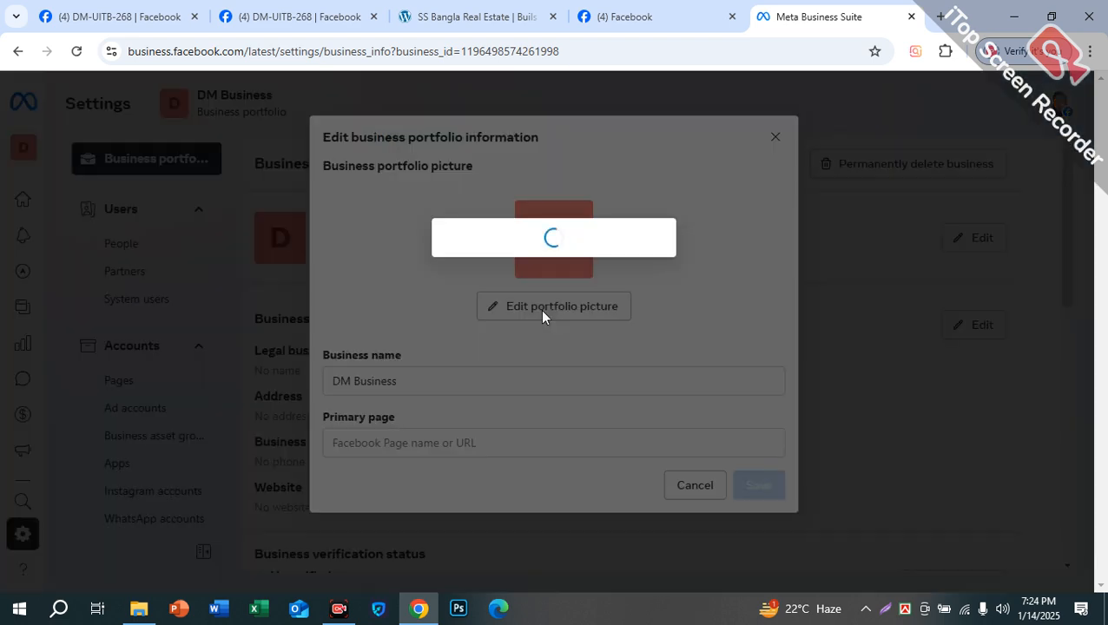
click(591, 368)
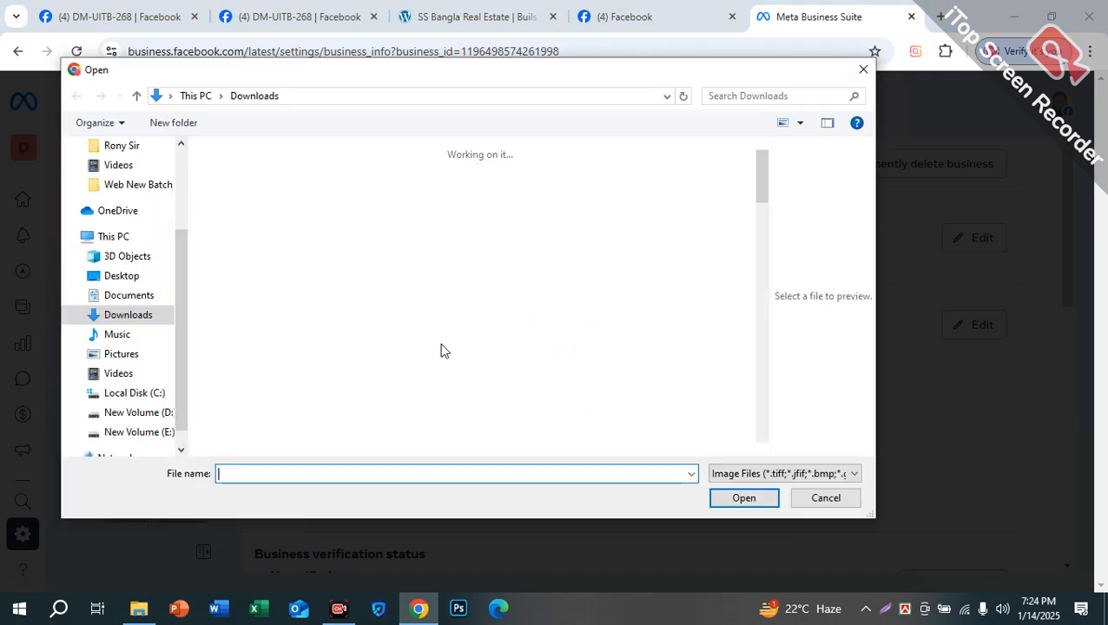
scroll(561, 320, down, 3)
scroll(561, 320, down, 10)
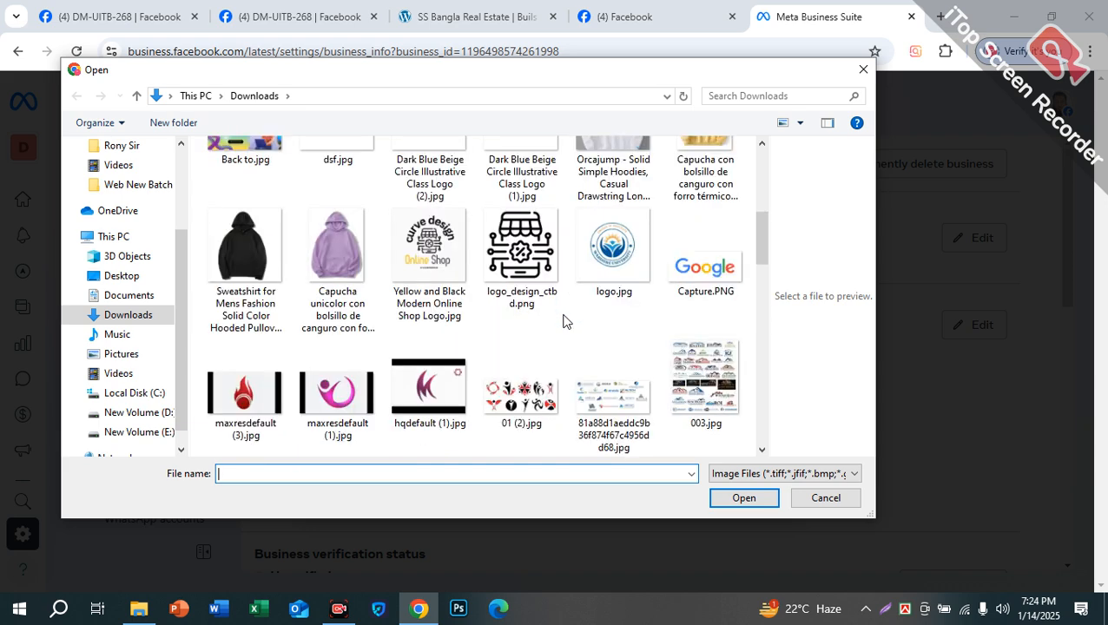
scroll(560, 328, down, 10)
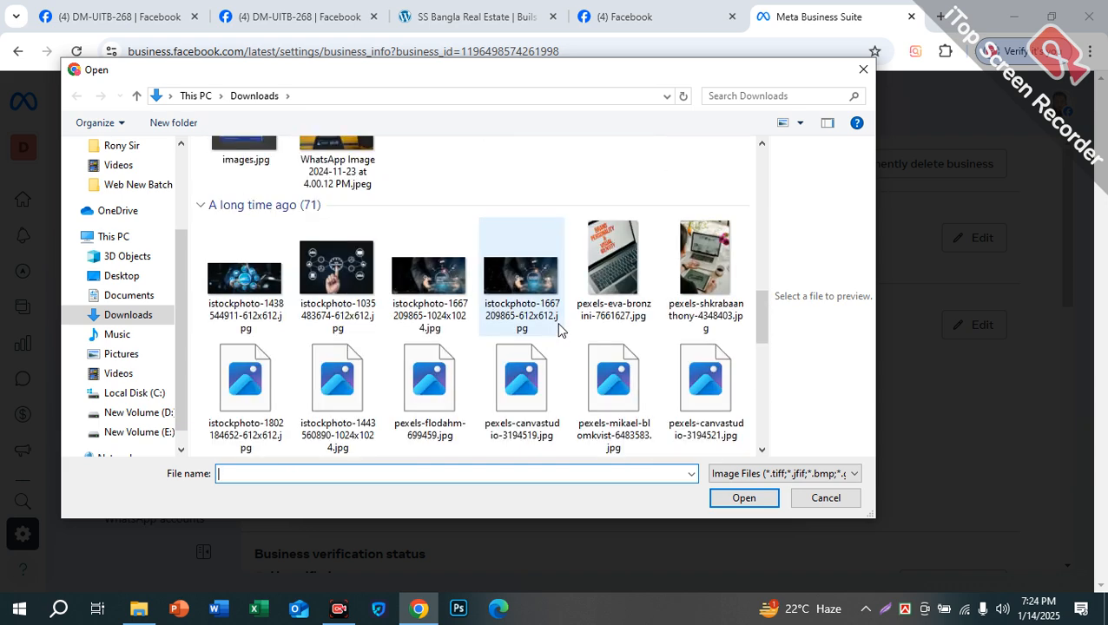
scroll(555, 329, up, 4)
scroll(551, 329, down, 12)
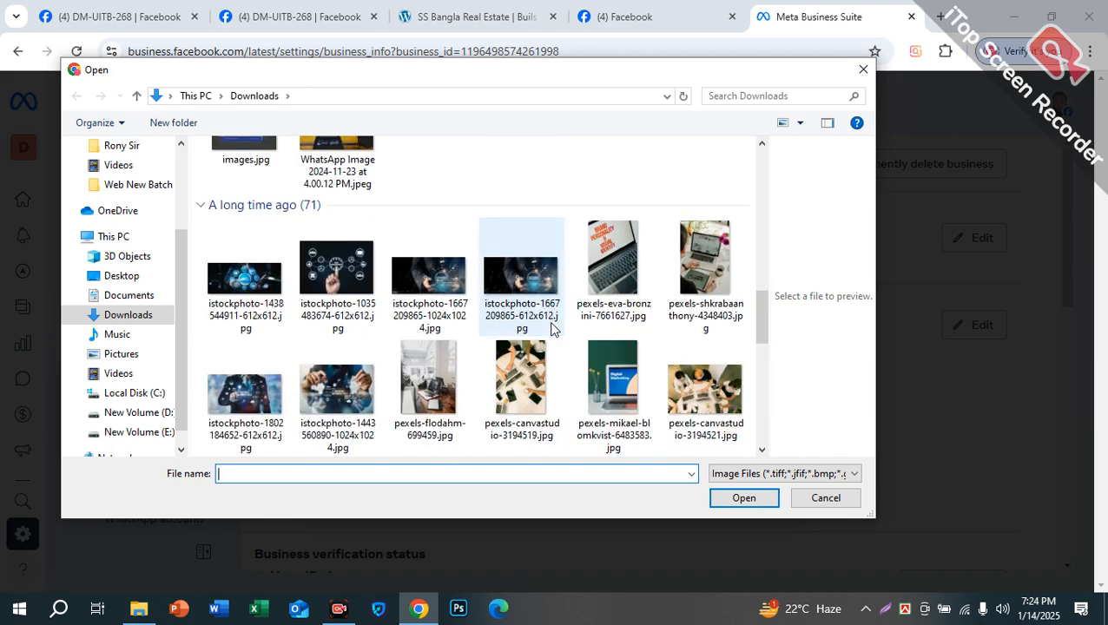
scroll(550, 329, down, 9)
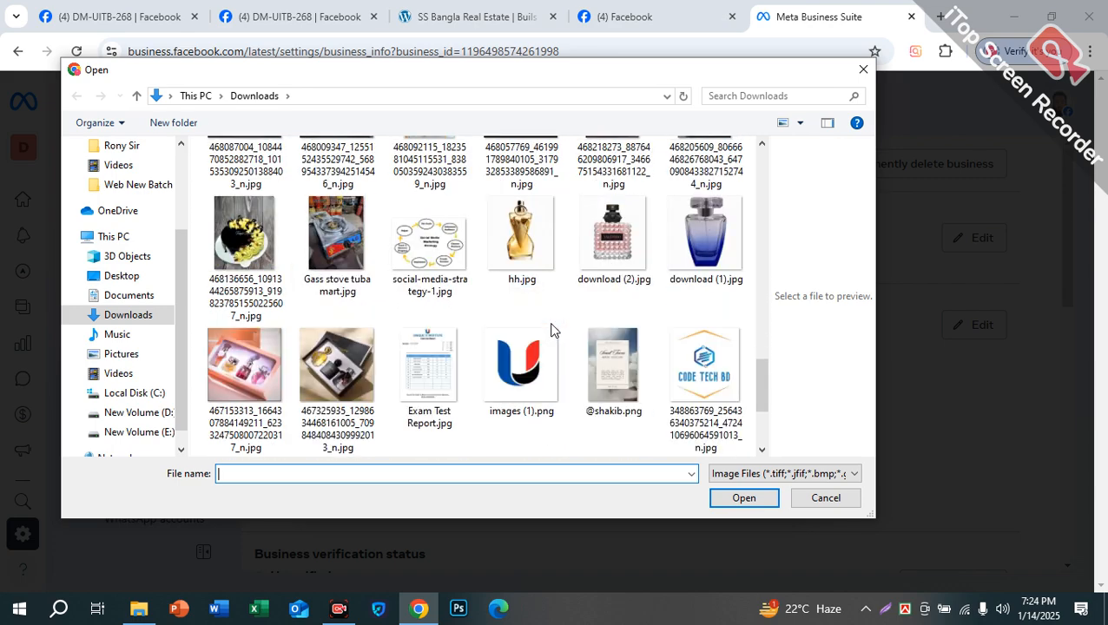
scroll(546, 314, up, 5)
click(545, 314)
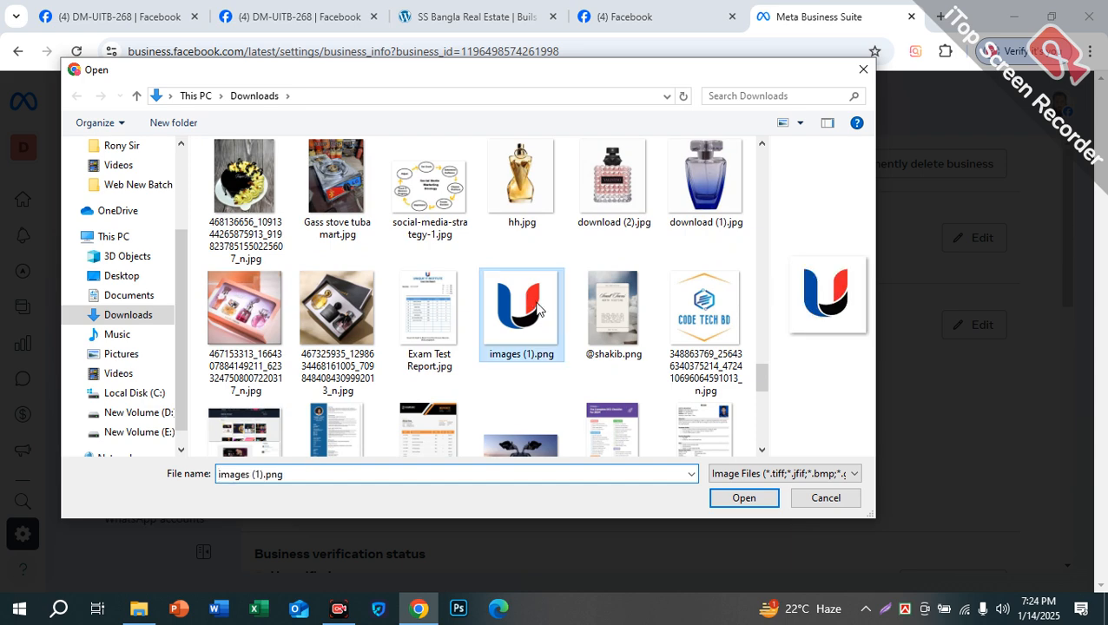
click(749, 500)
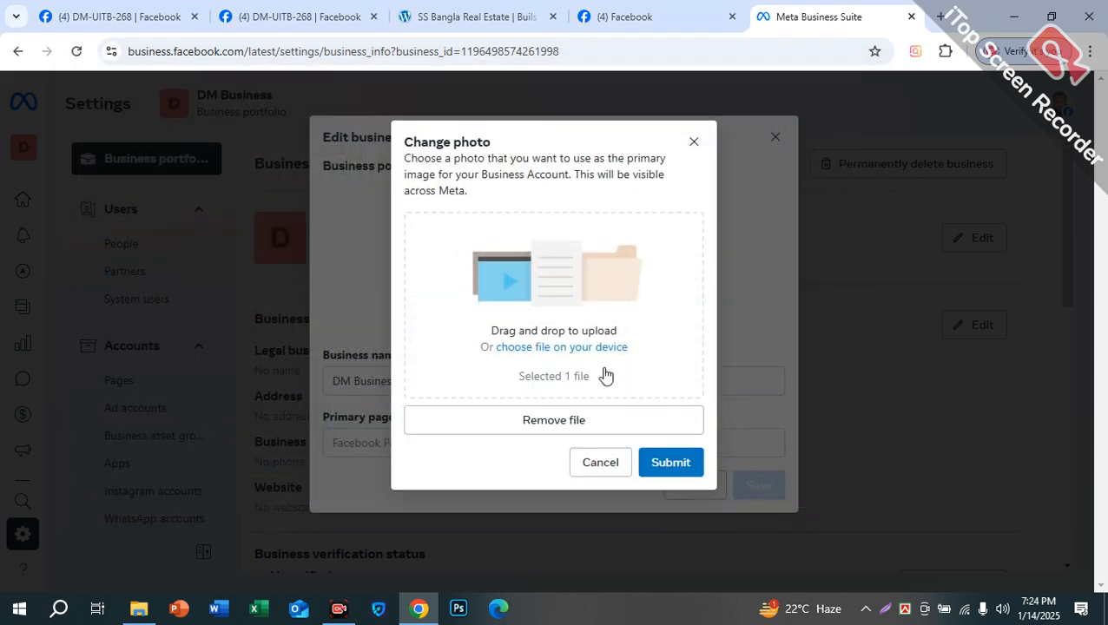
Step: Submit the blue-and-red U logo as the portfolio picture and look over the business name
click(672, 463)
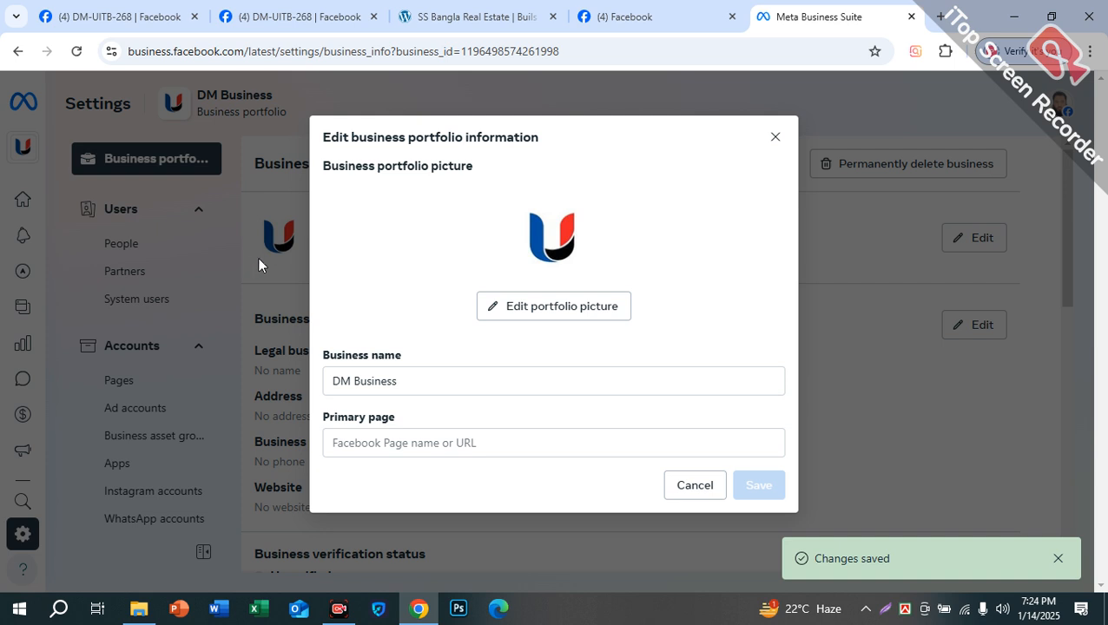
drag(408, 383, 337, 385)
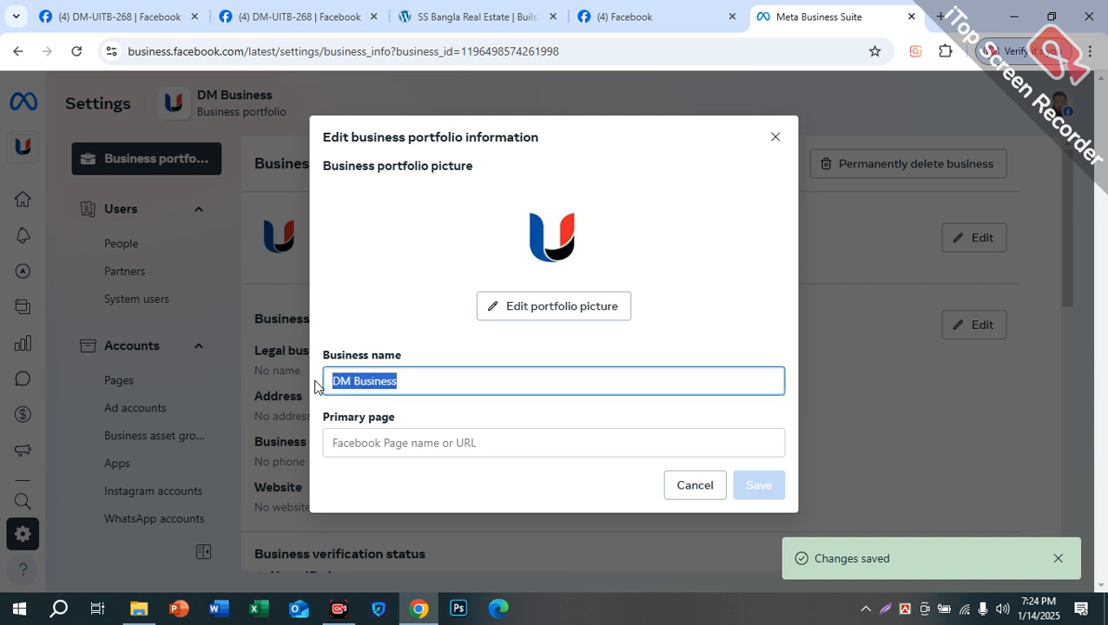
click(407, 442)
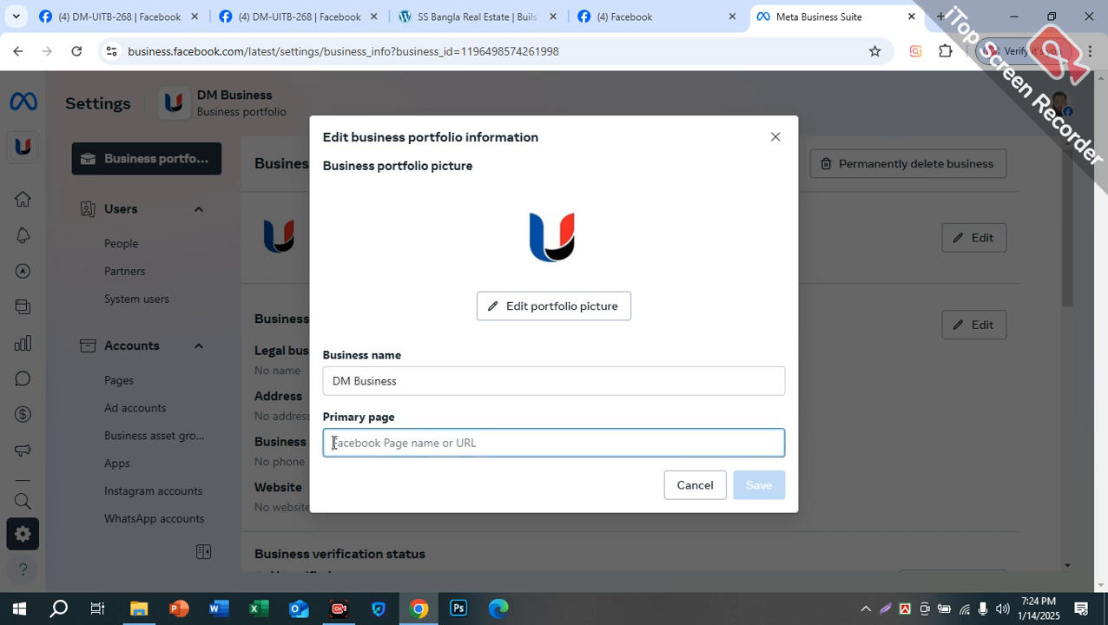
drag(396, 417, 318, 420)
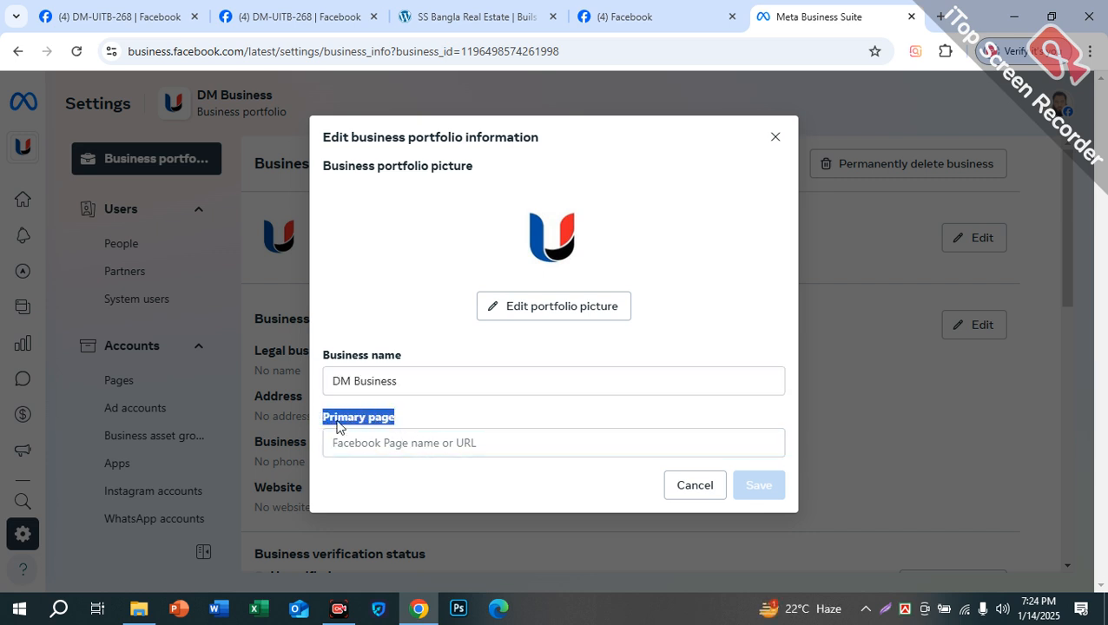
Step: Check the Primary Page field, still None, and close the Edit business portfolio information window
click(378, 444)
drag(417, 380, 316, 390)
click(392, 449)
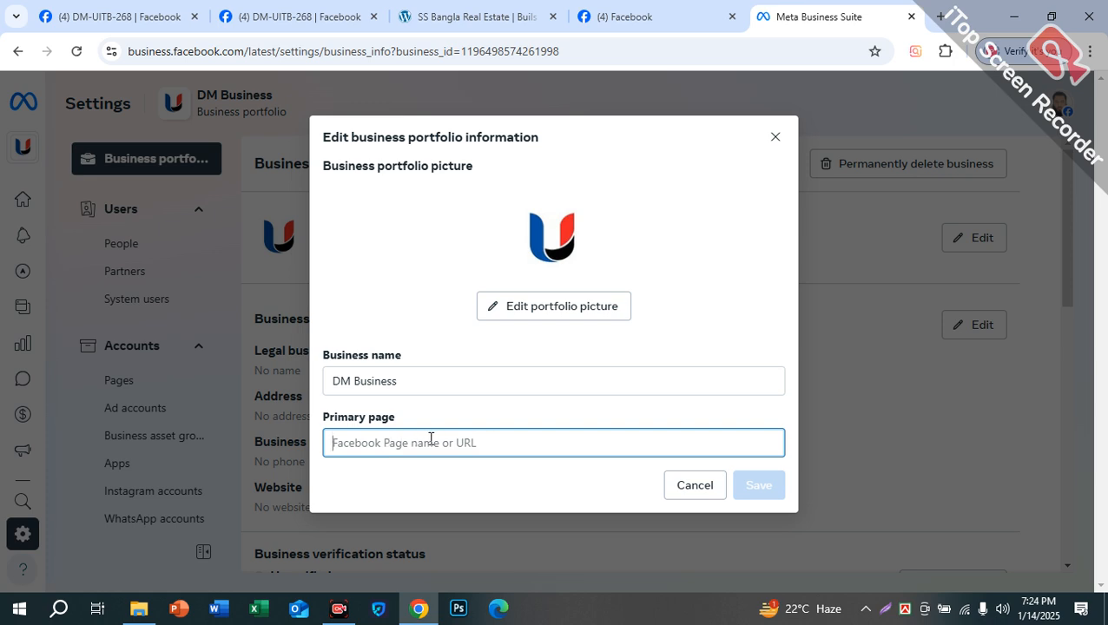
click(772, 144)
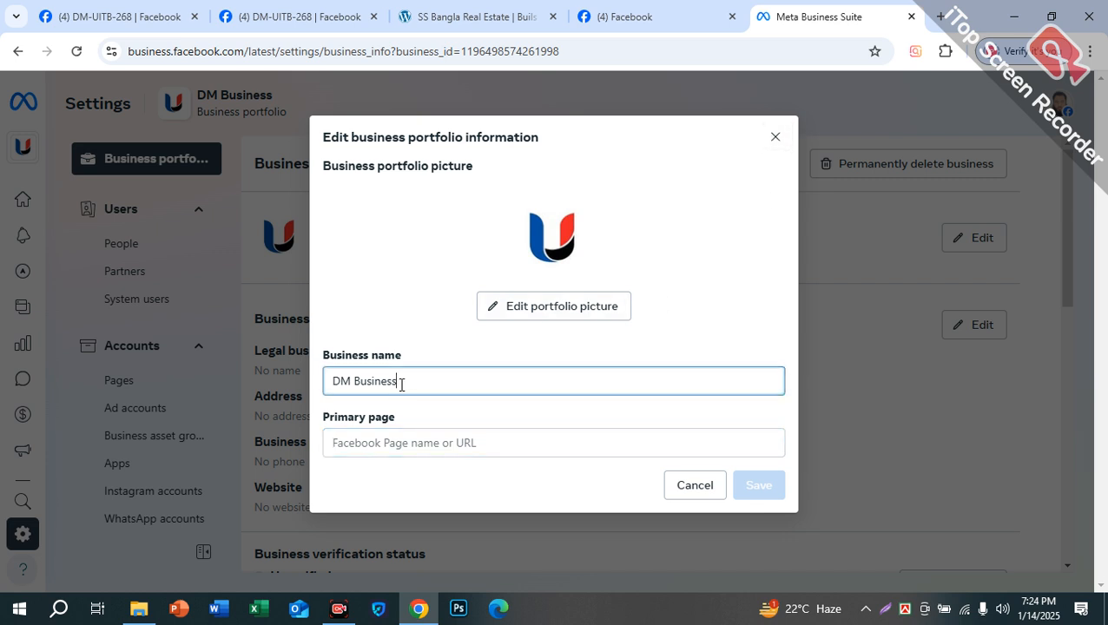
drag(415, 380, 297, 390)
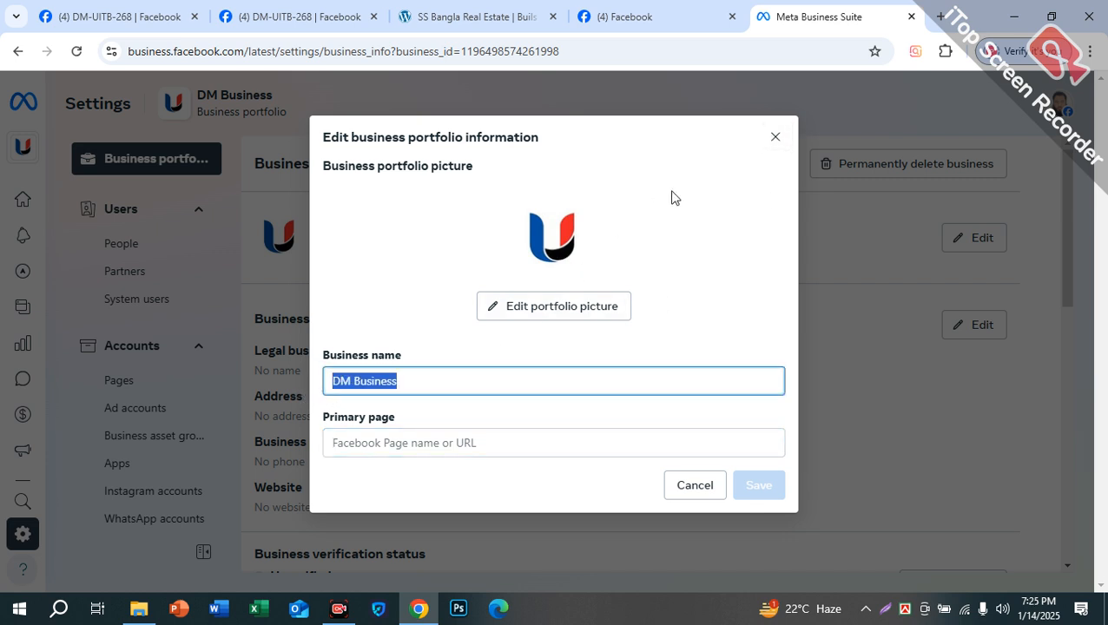
click(780, 138)
Step: Open Edit business details, check the legal name and Country fields, and close without saving
scroll(567, 345, down, 2)
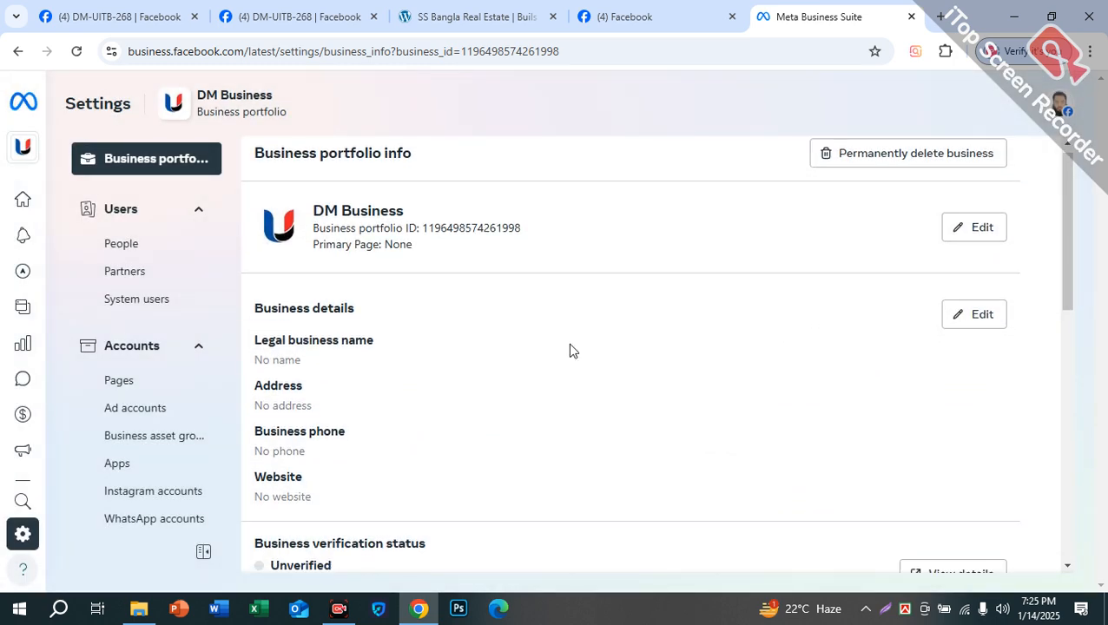
drag(255, 272, 389, 275)
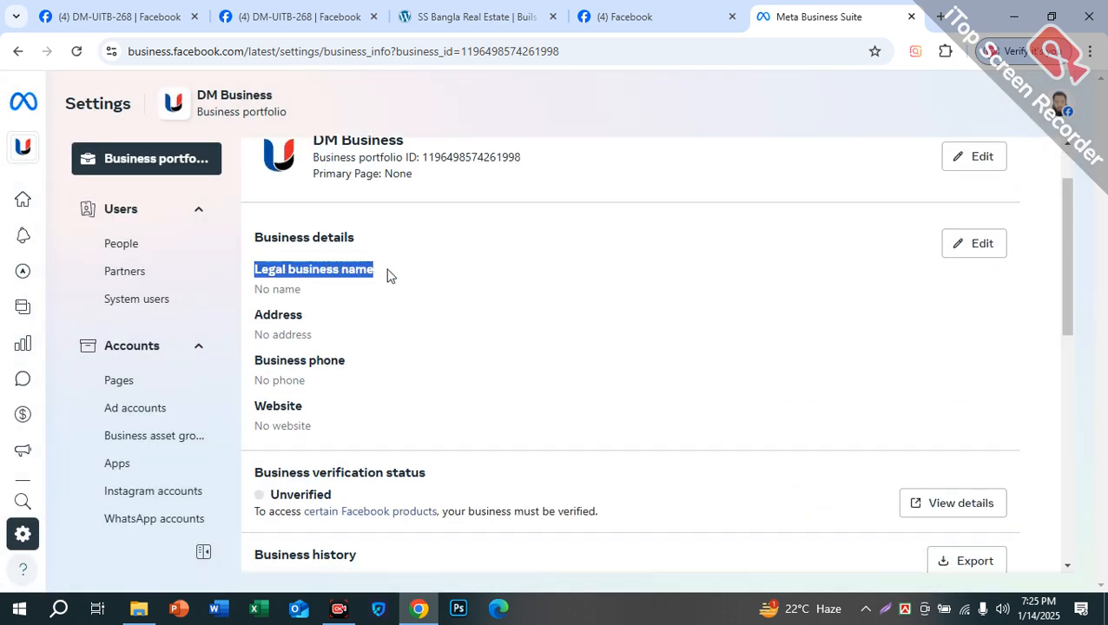
click(952, 244)
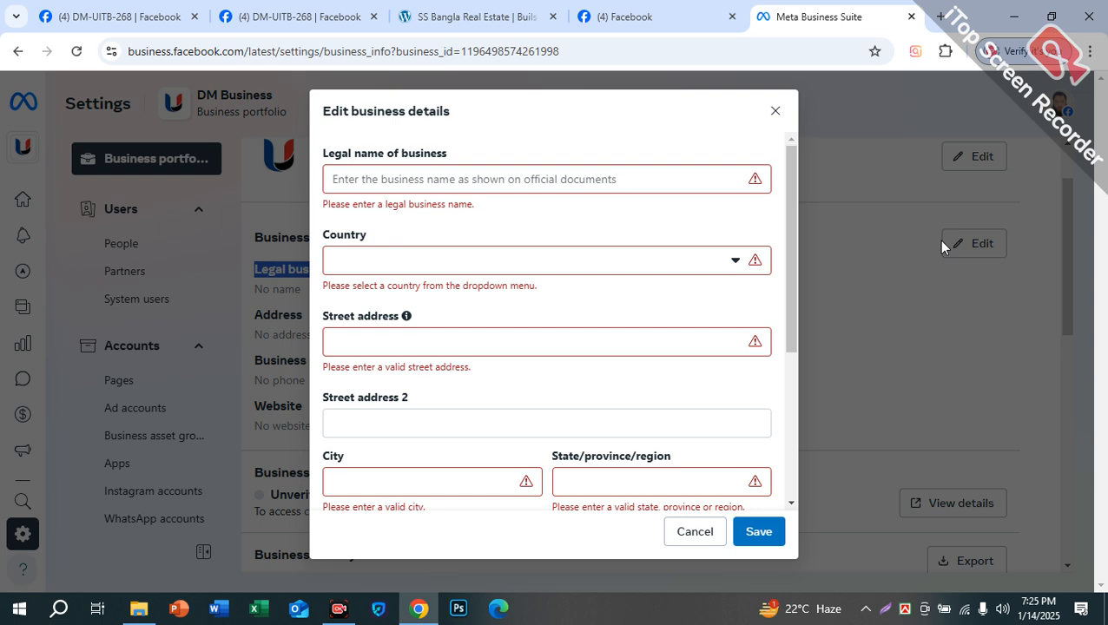
click(531, 179)
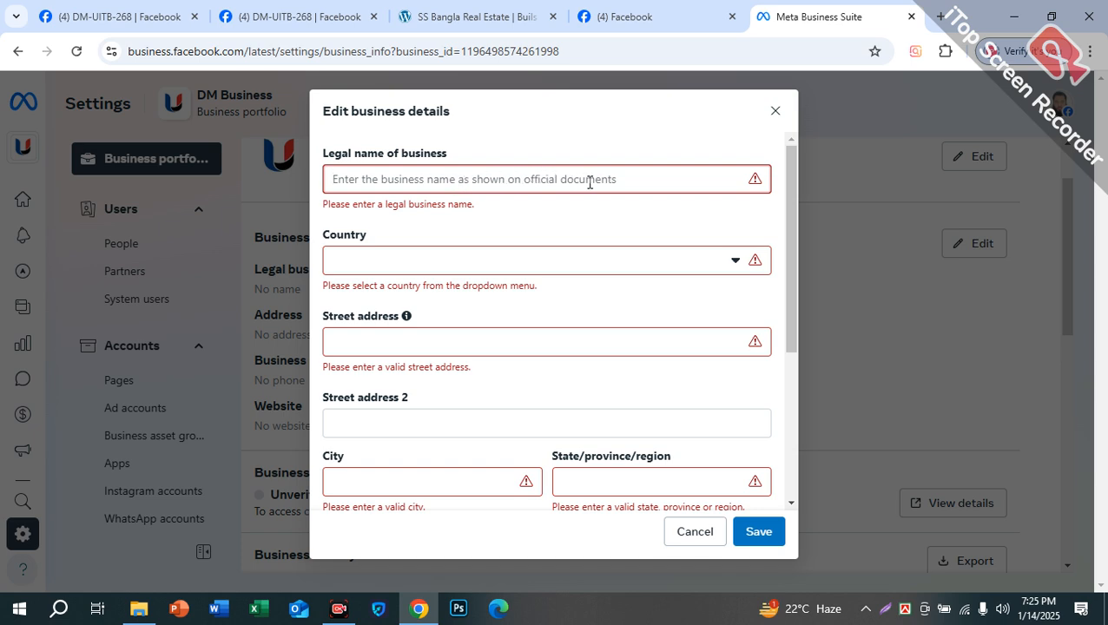
click(440, 264)
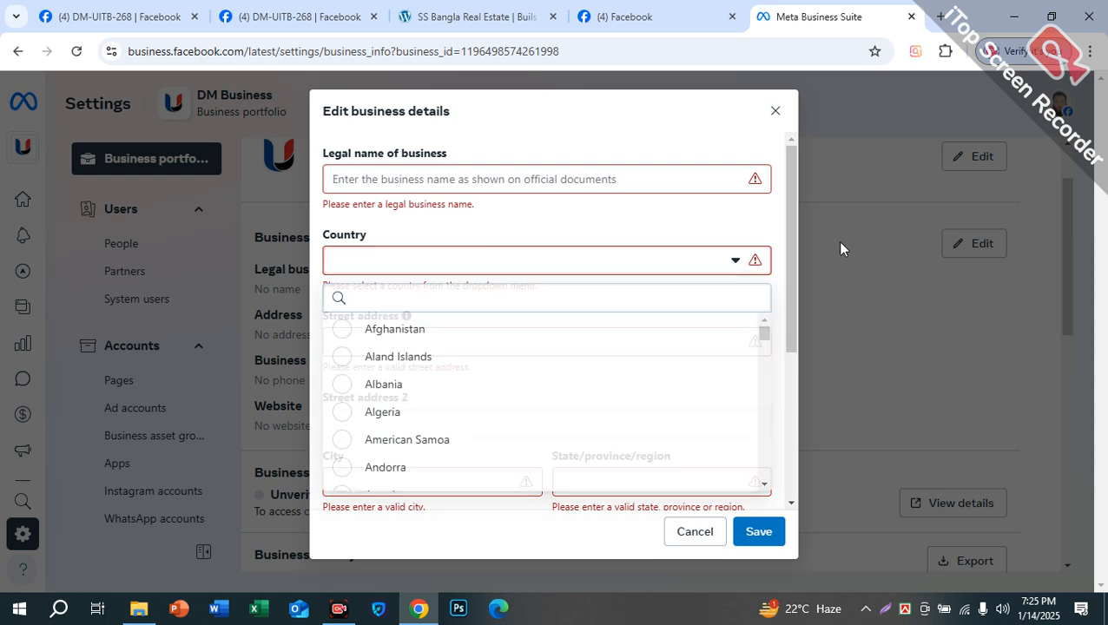
click(839, 249)
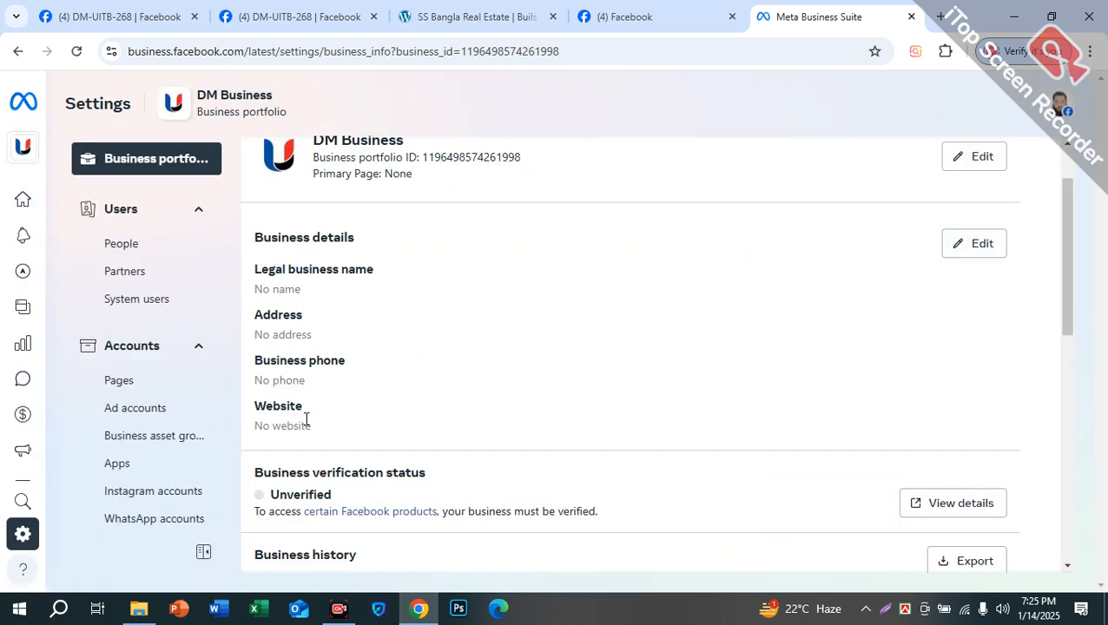
drag(314, 427, 258, 241)
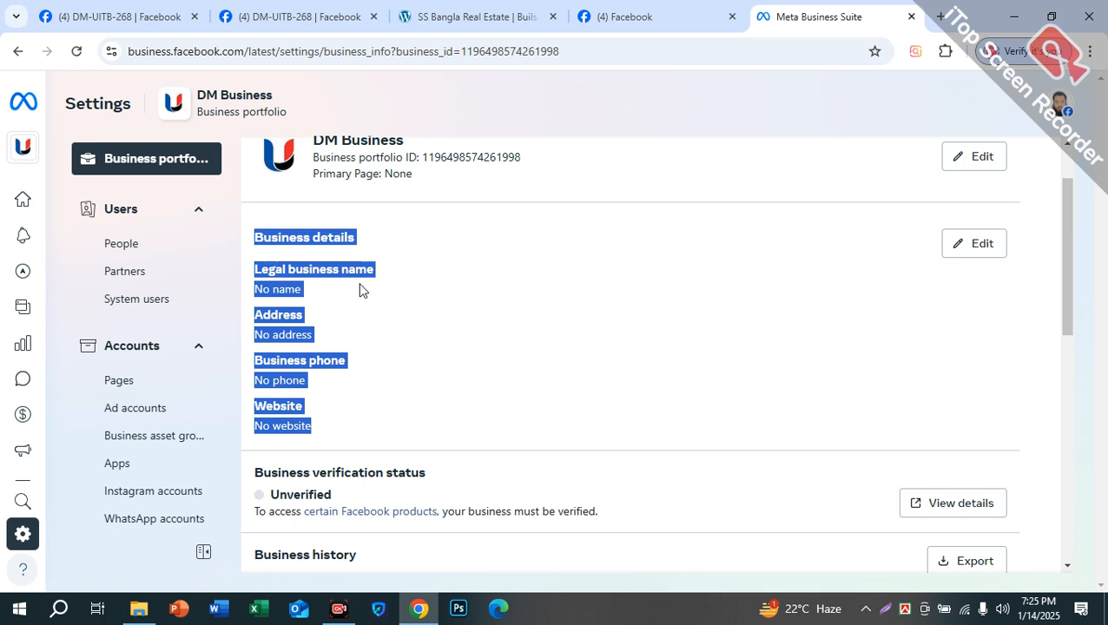
scroll(408, 318, down, 1)
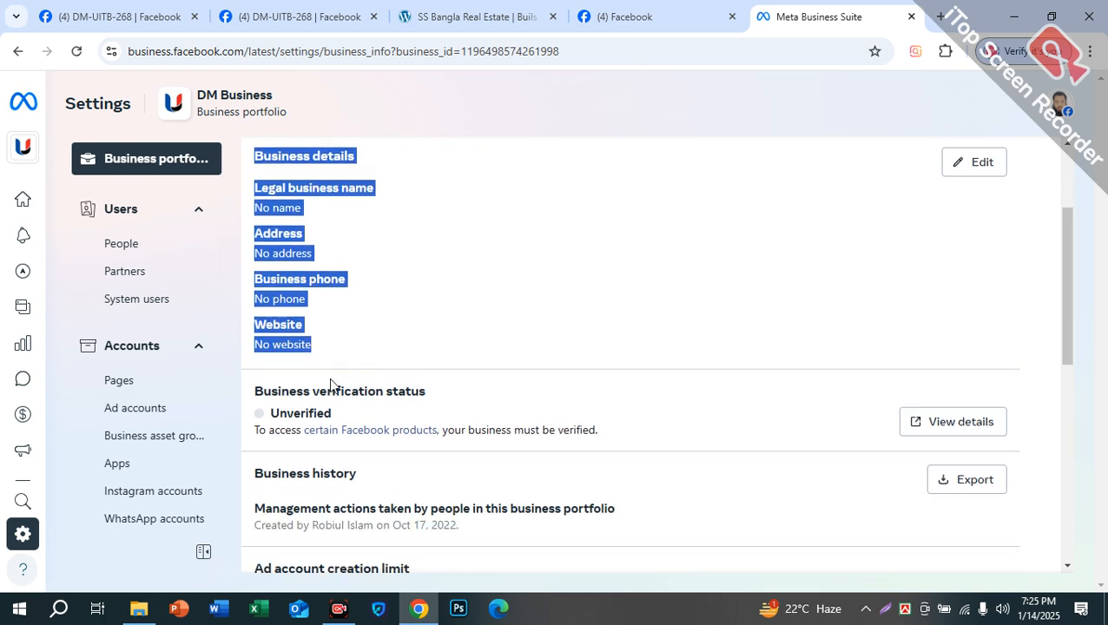
drag(336, 413, 268, 420)
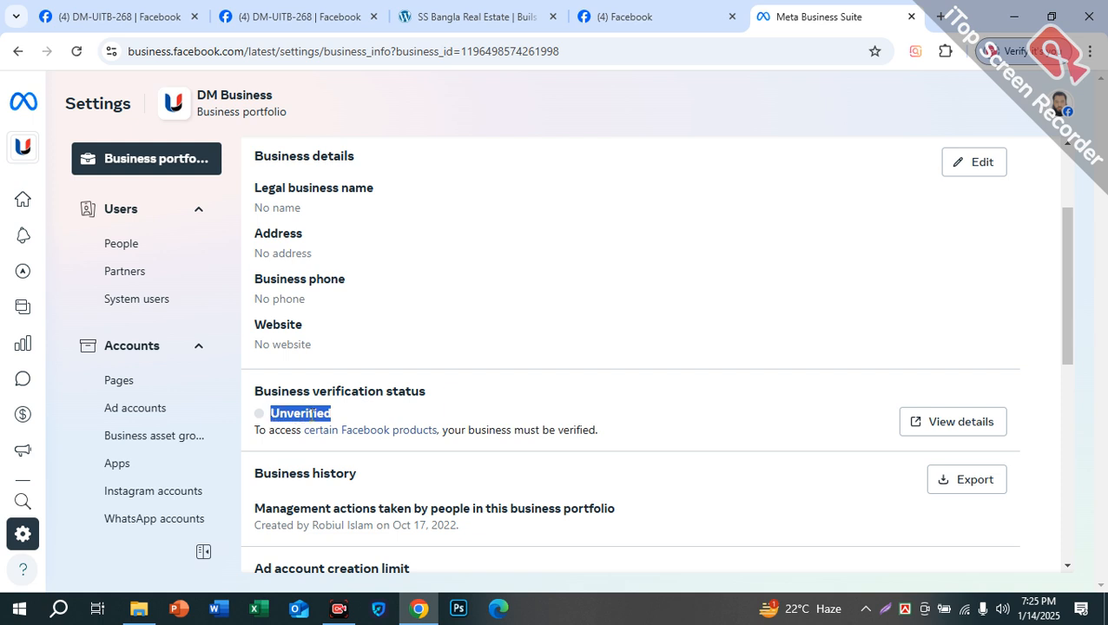
click(305, 413)
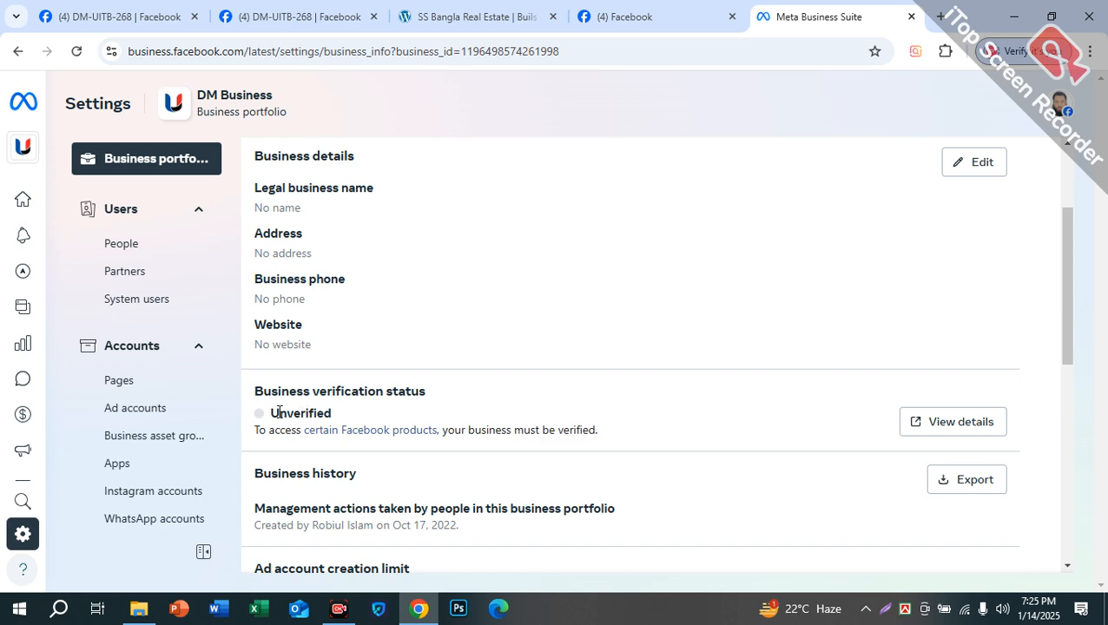
drag(270, 414, 340, 415)
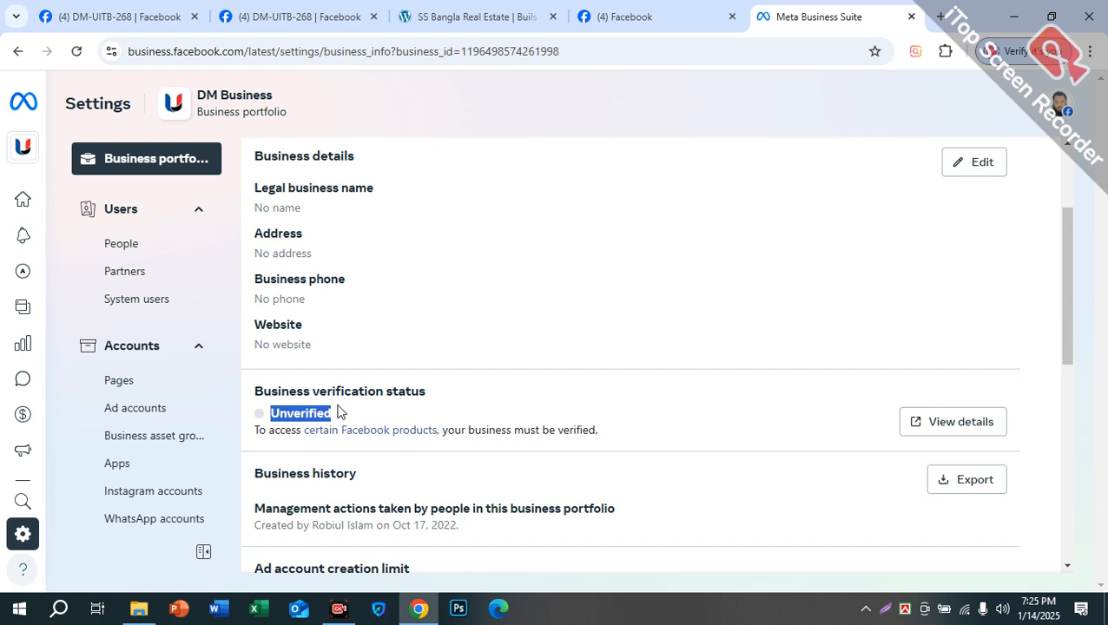
scroll(531, 420, down, 2)
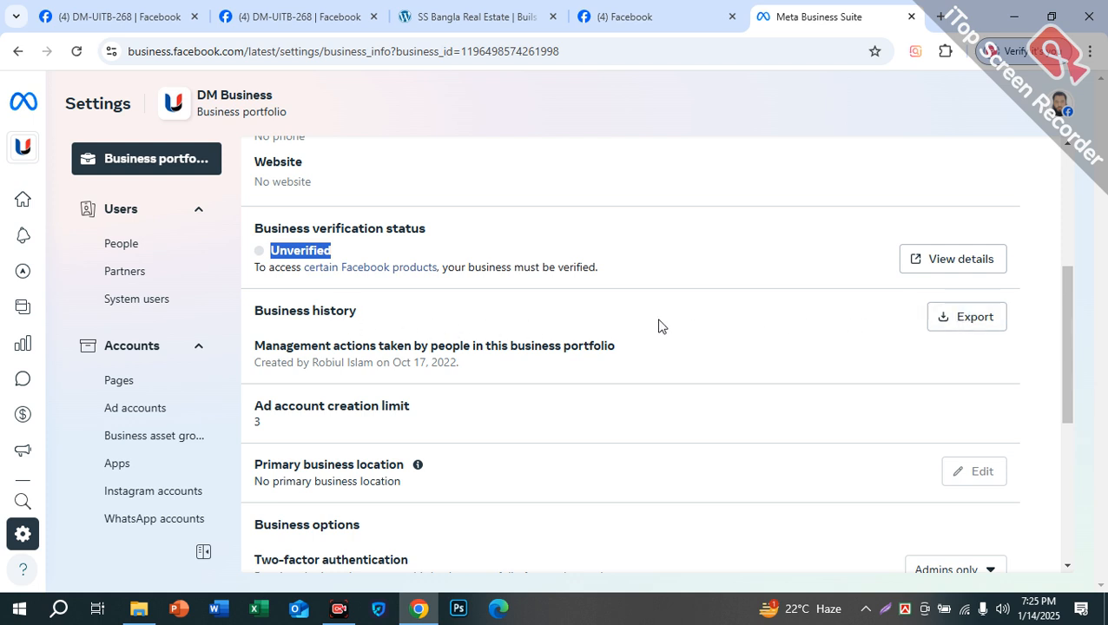
scroll(452, 347, down, 1)
drag(257, 324, 431, 333)
drag(279, 351, 254, 341)
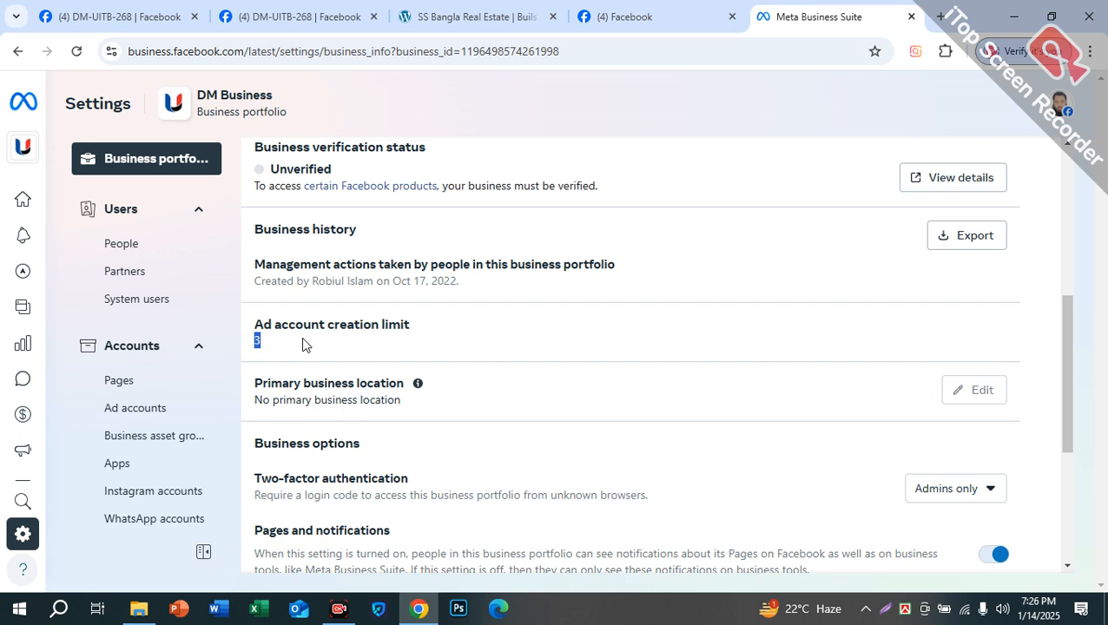
scroll(306, 339, down, 1)
drag(308, 301, 389, 301)
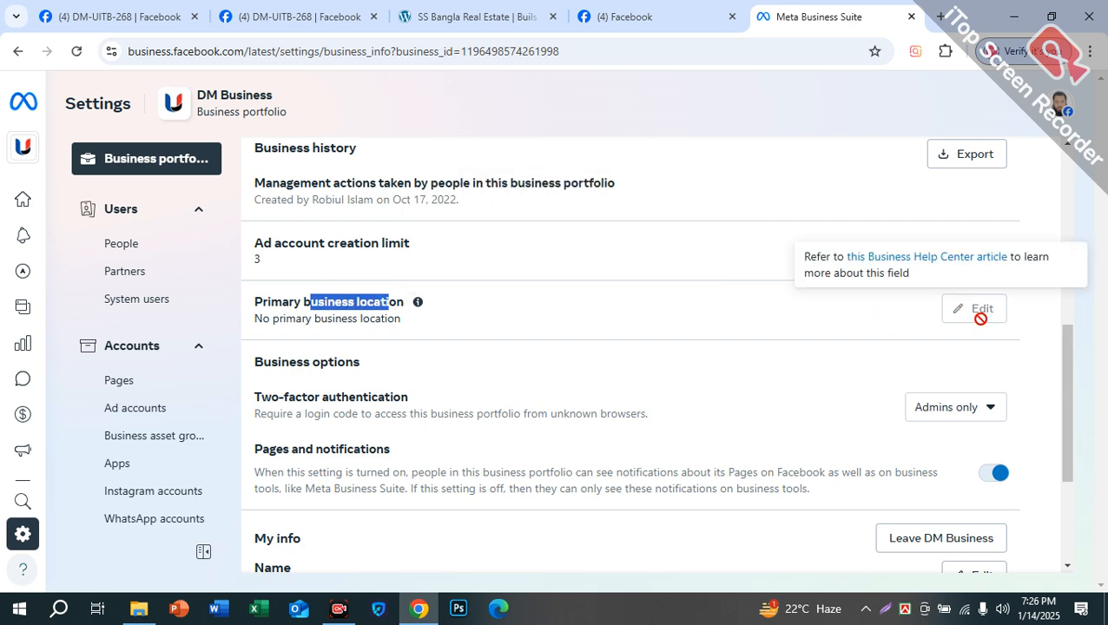
scroll(413, 351, down, 1)
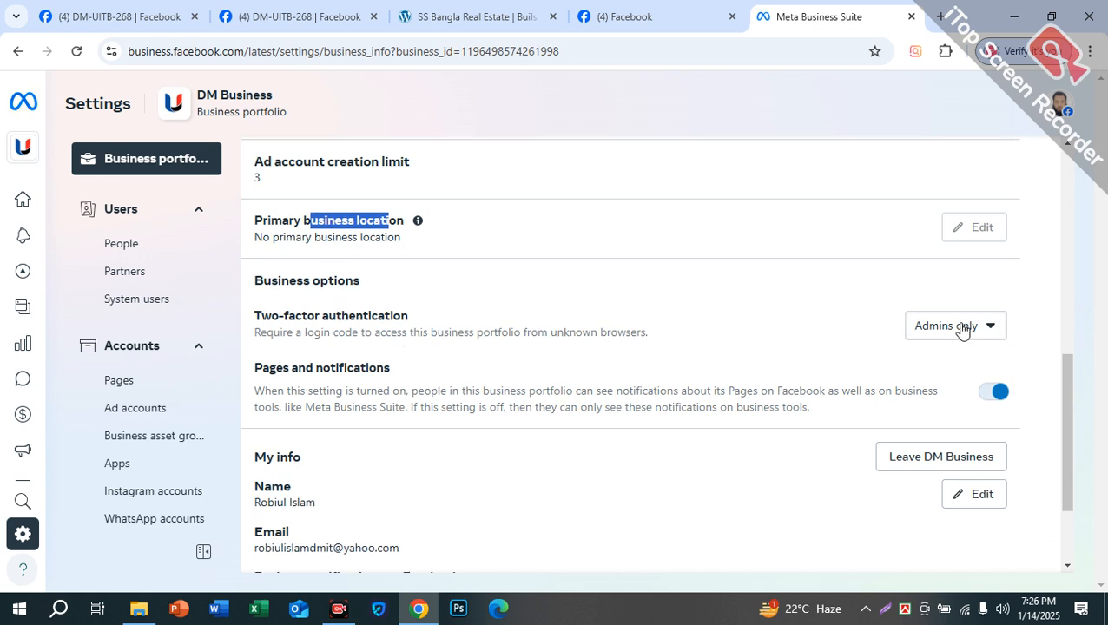
scroll(648, 284, down, 2)
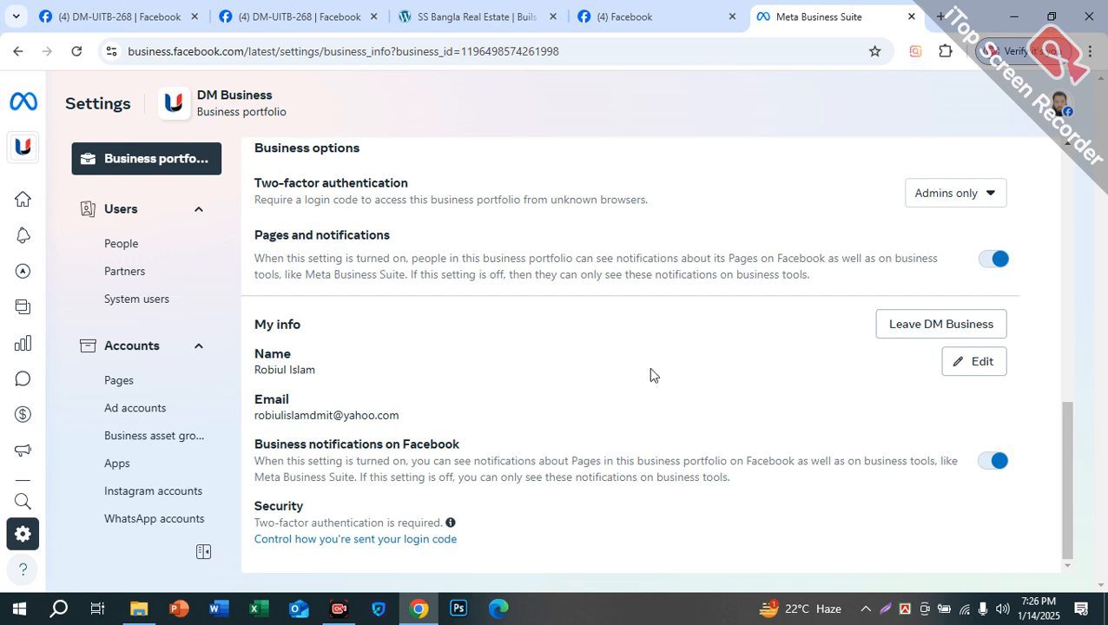
click(965, 362)
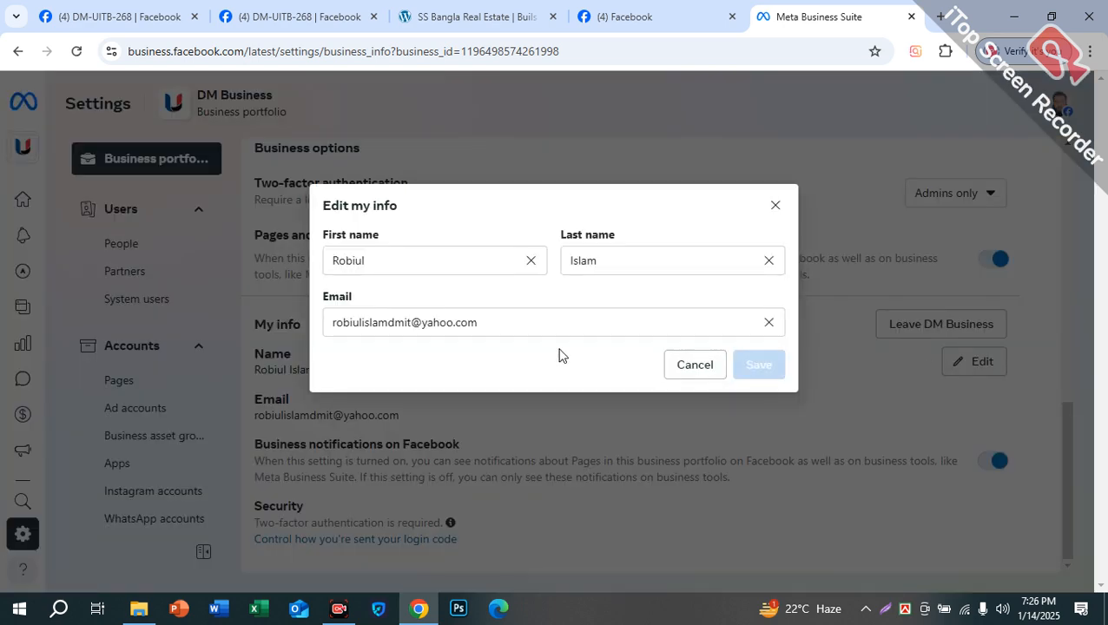
drag(440, 262, 266, 272)
drag(514, 322, 350, 324)
click(679, 365)
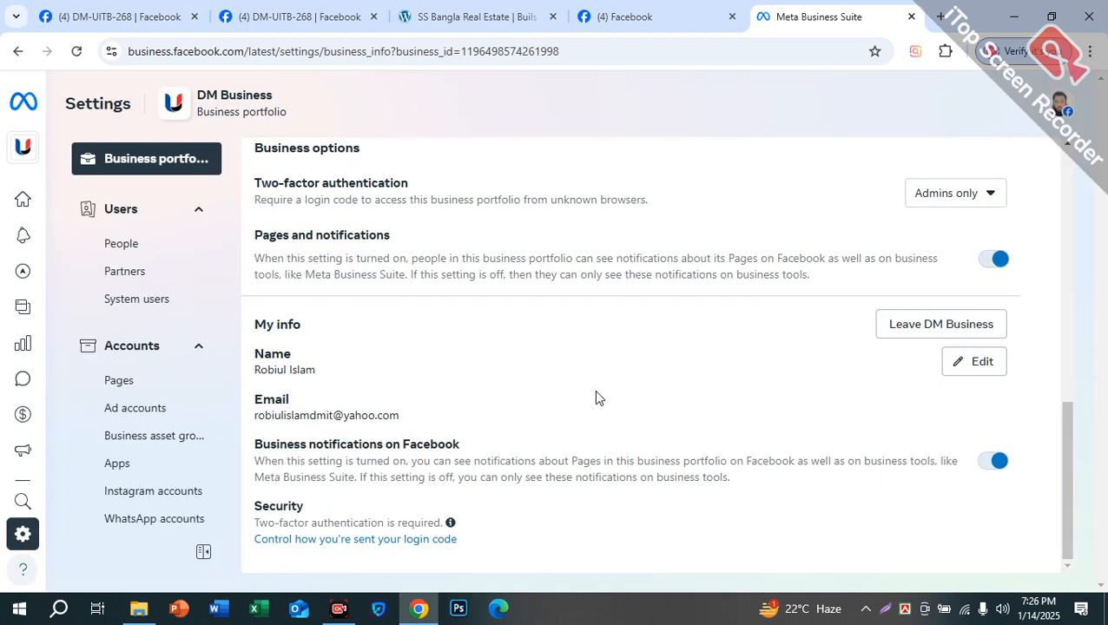
scroll(682, 311, up, 8)
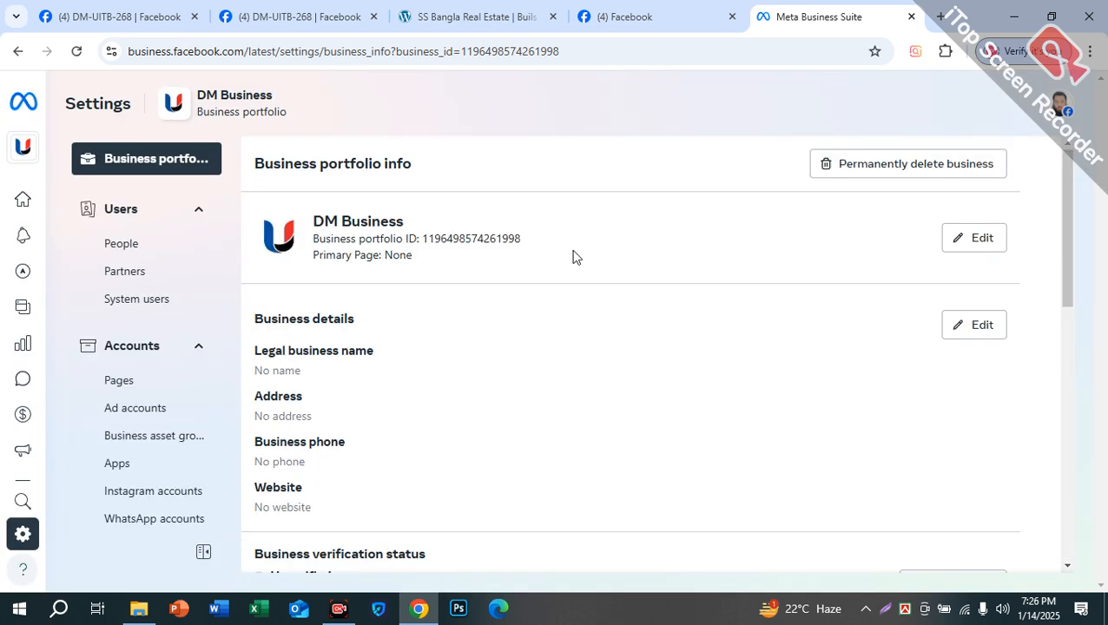
Step: Review the Ad account creation limit section, then collapse the Users group in the sidebar
mouse_move(145, 173)
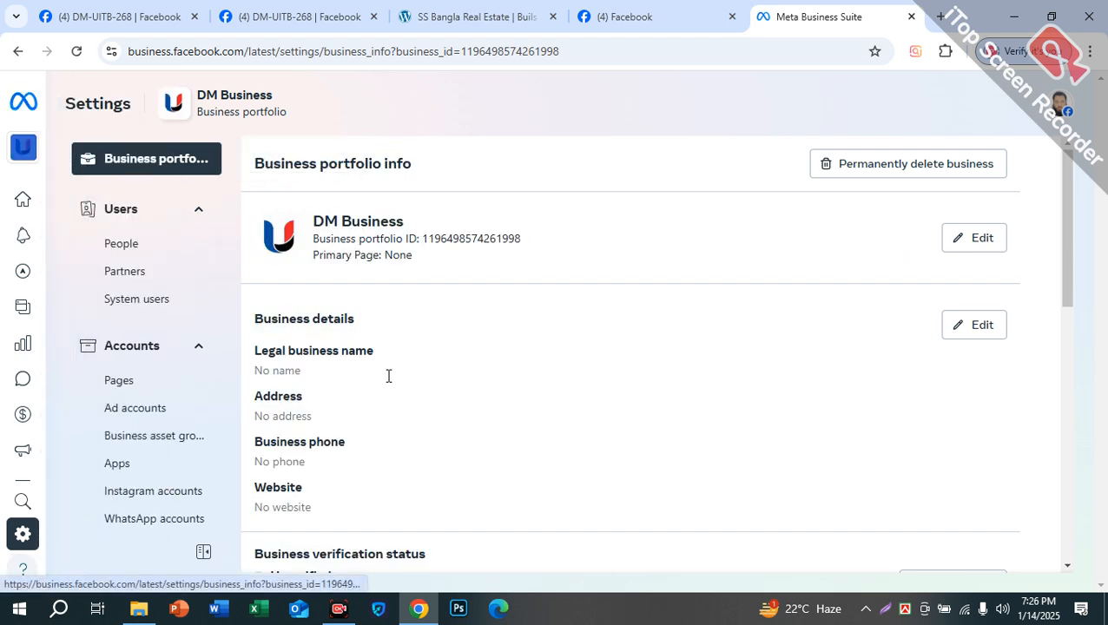
scroll(388, 371, down, 8)
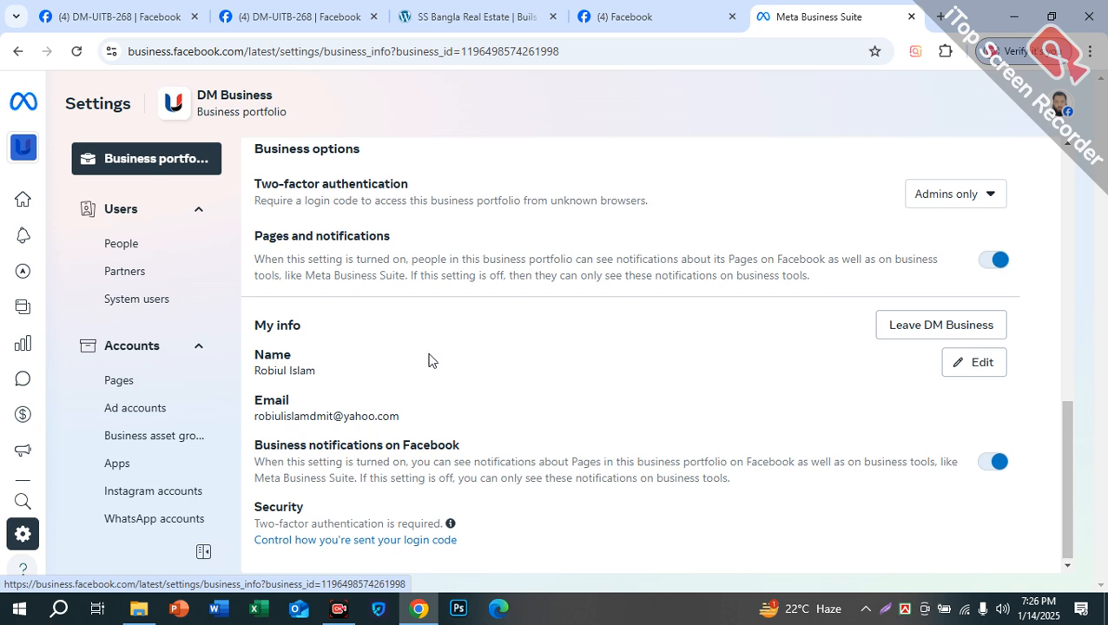
scroll(408, 360, up, 8)
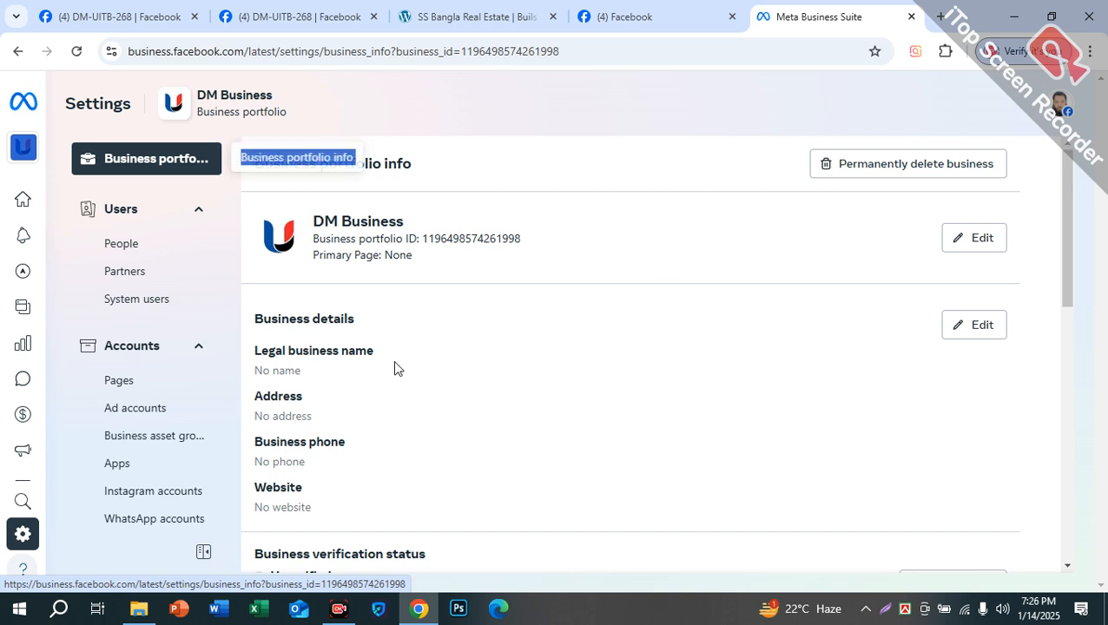
scroll(435, 367, down, 6)
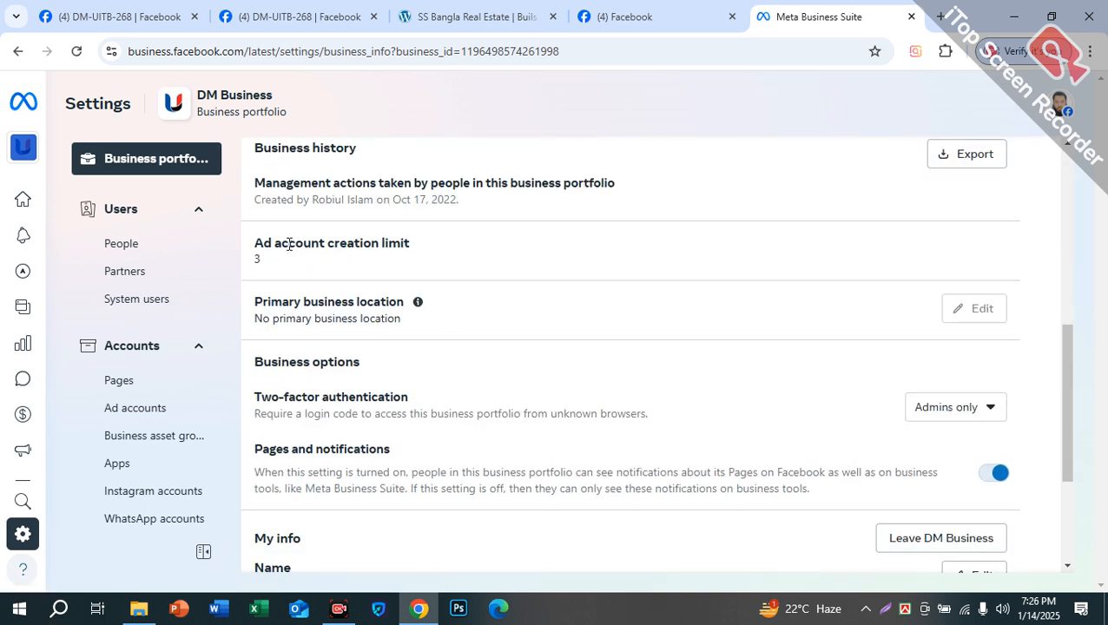
drag(257, 246, 402, 263)
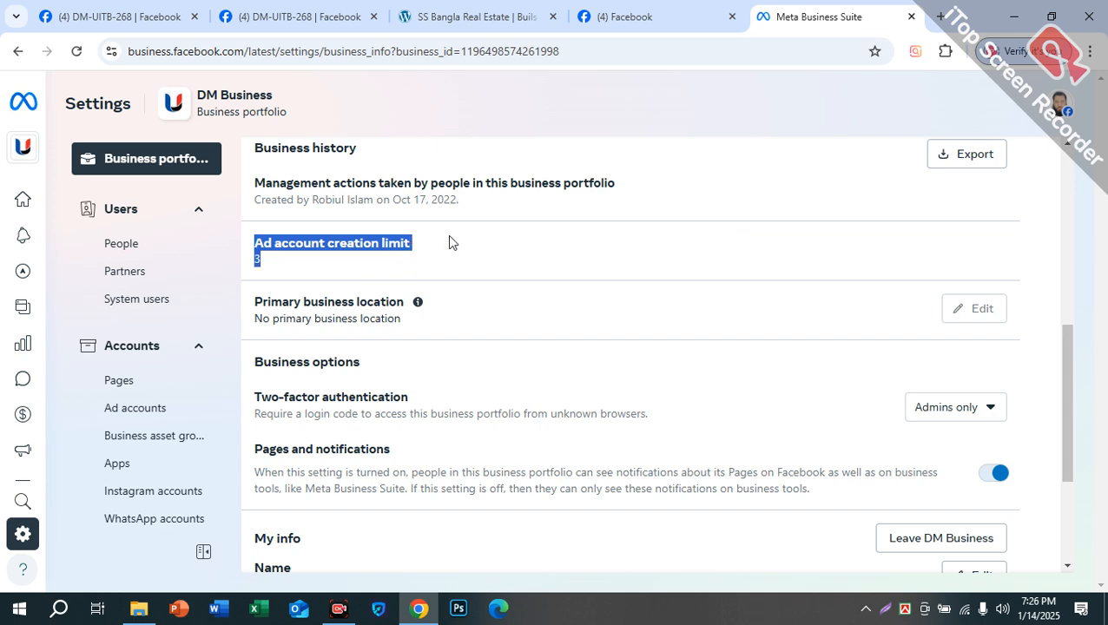
click(375, 271)
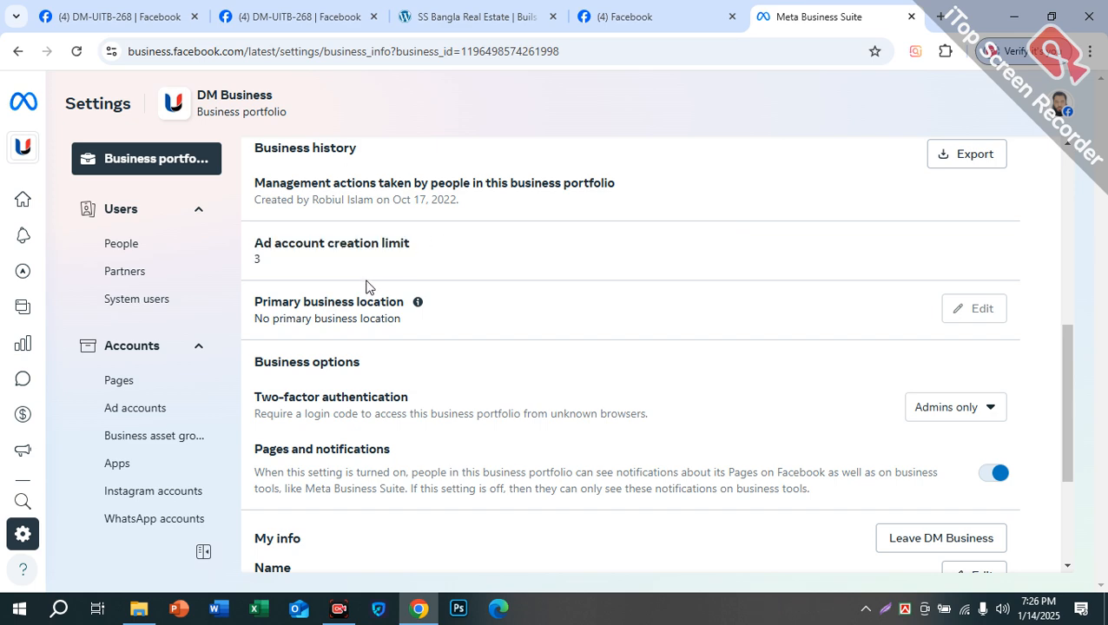
click(133, 217)
click(142, 213)
click(139, 213)
scroll(631, 317, up, 5)
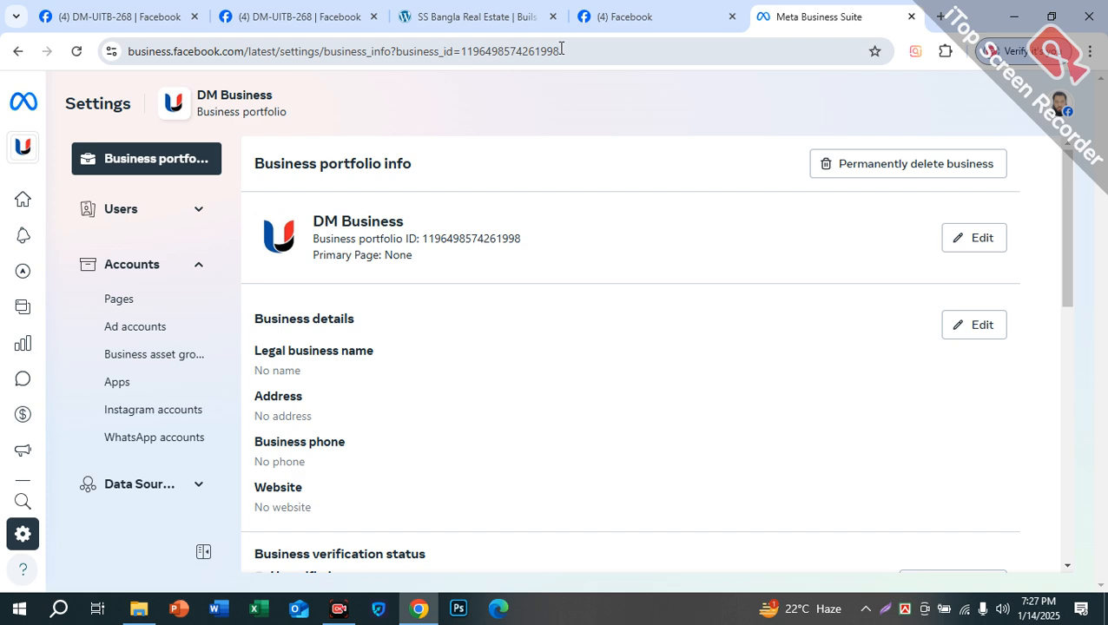
Step: Expand Users again, check the Facebook tab and portfolio list, and return to Meta Business Suite
click(196, 214)
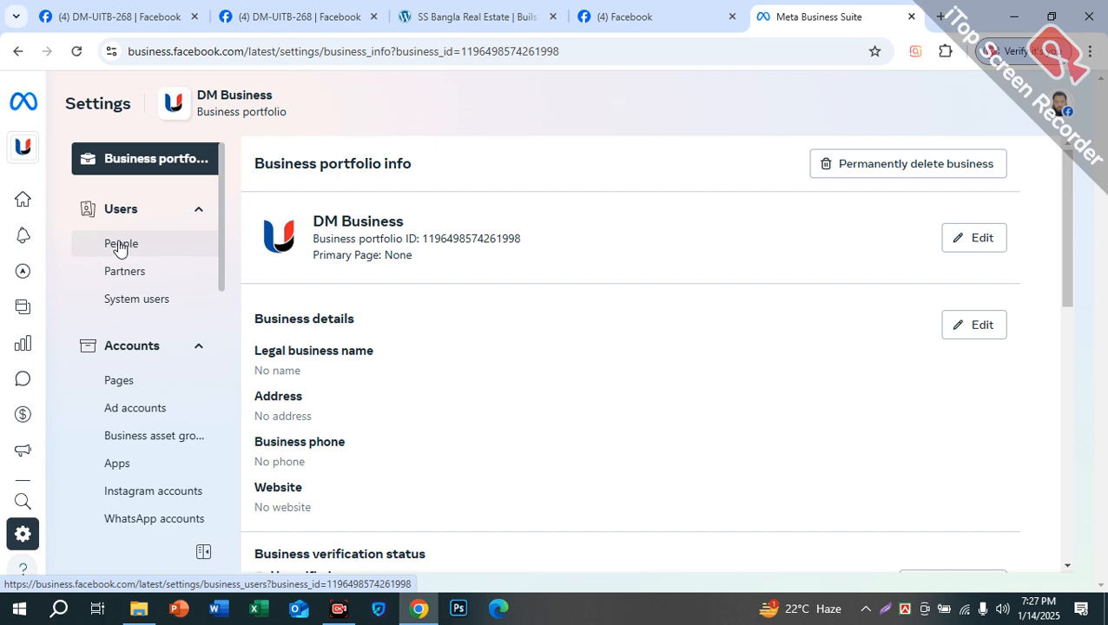
click(638, 16)
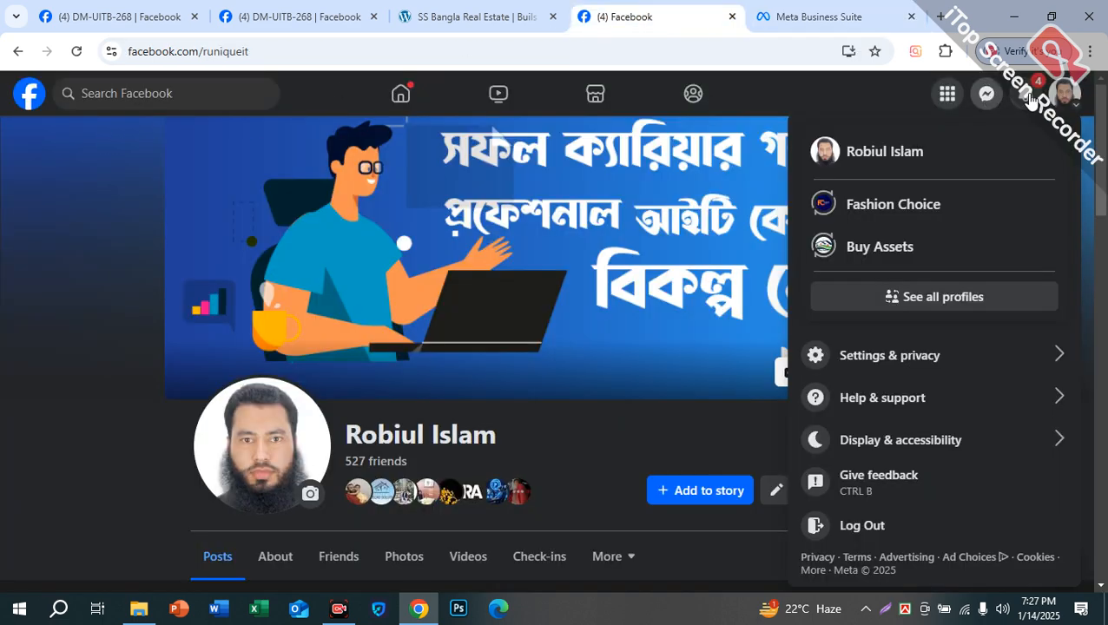
click(797, 13)
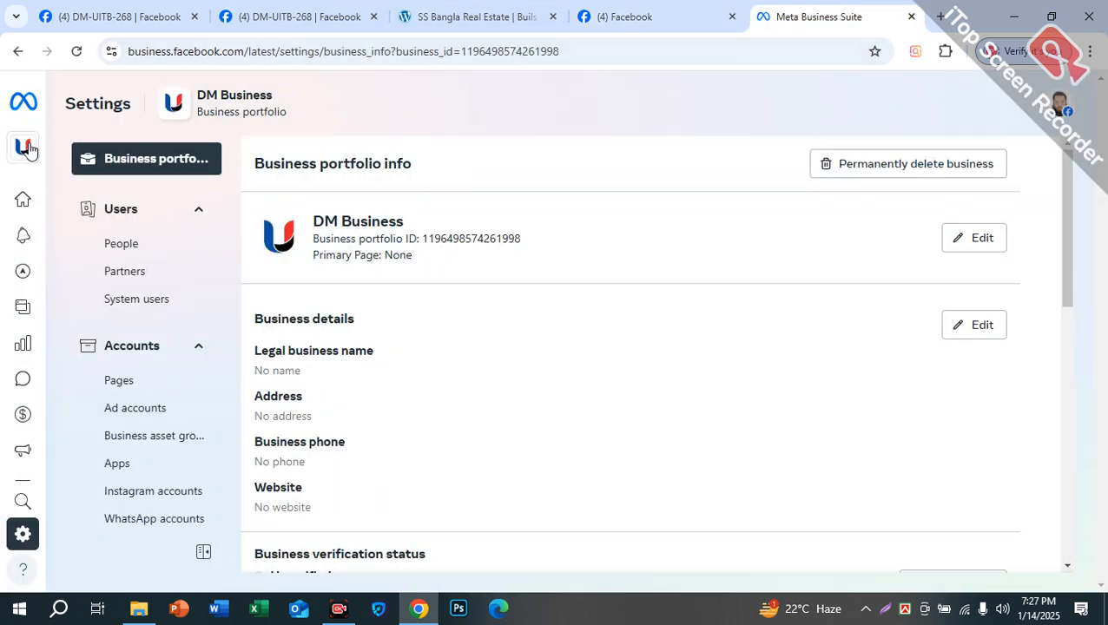
click(29, 150)
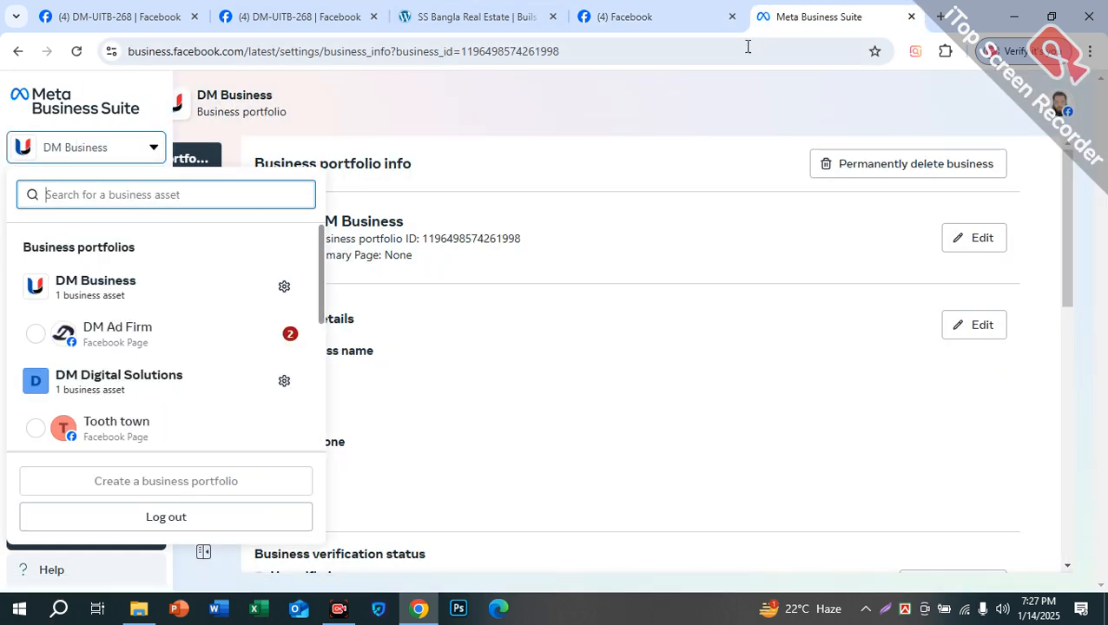
click(601, 33)
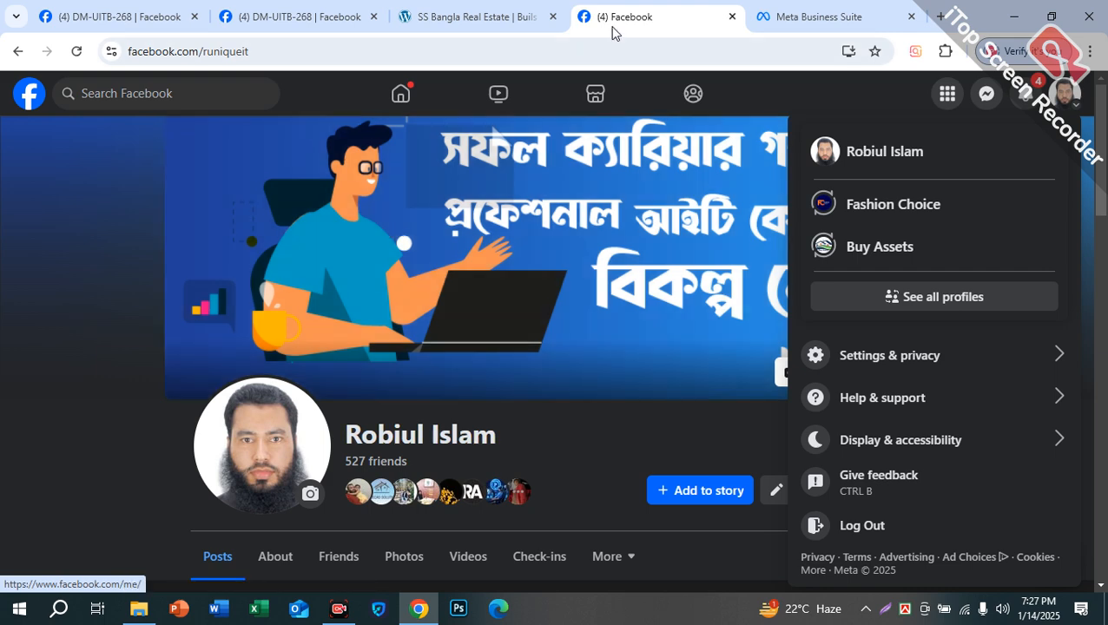
click(807, 10)
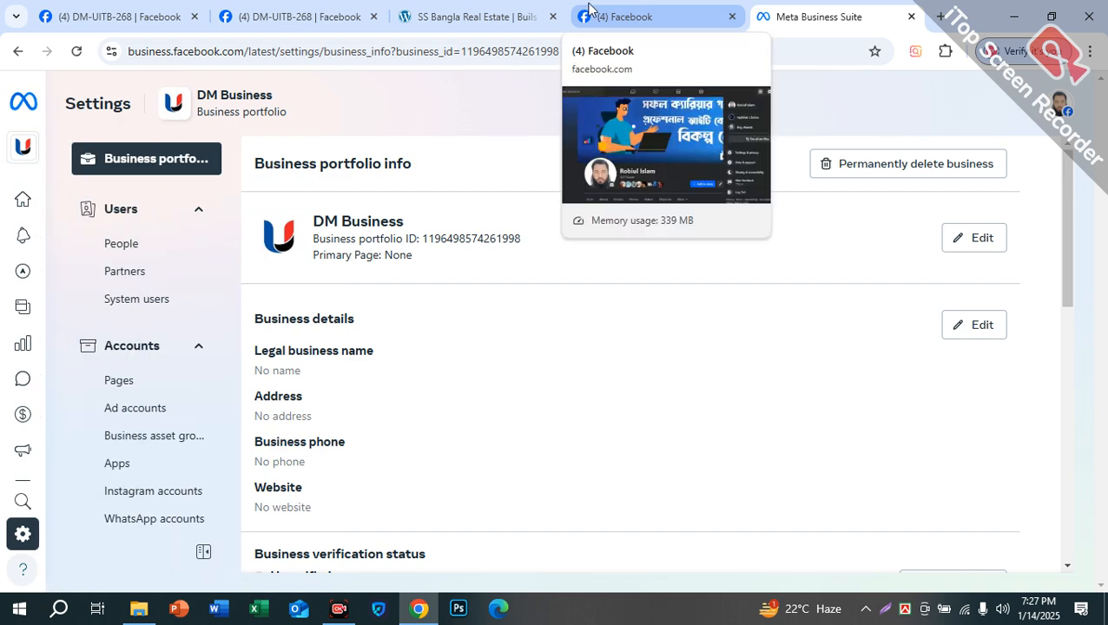
click(588, 12)
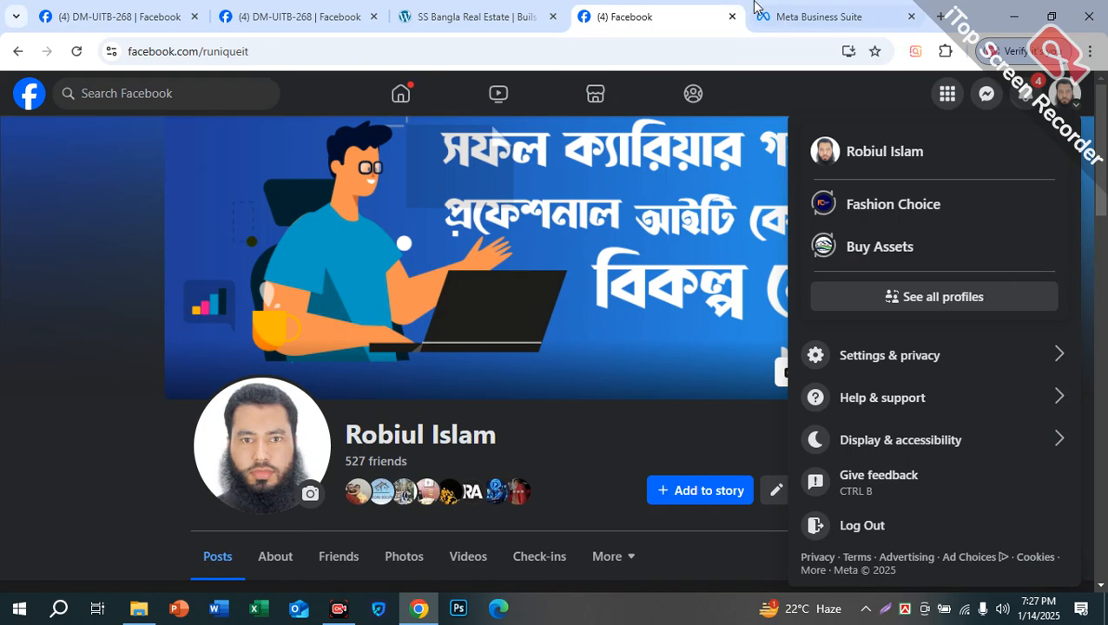
click(754, 12)
Step: Open People in DM Business and start inviting a new person
click(141, 250)
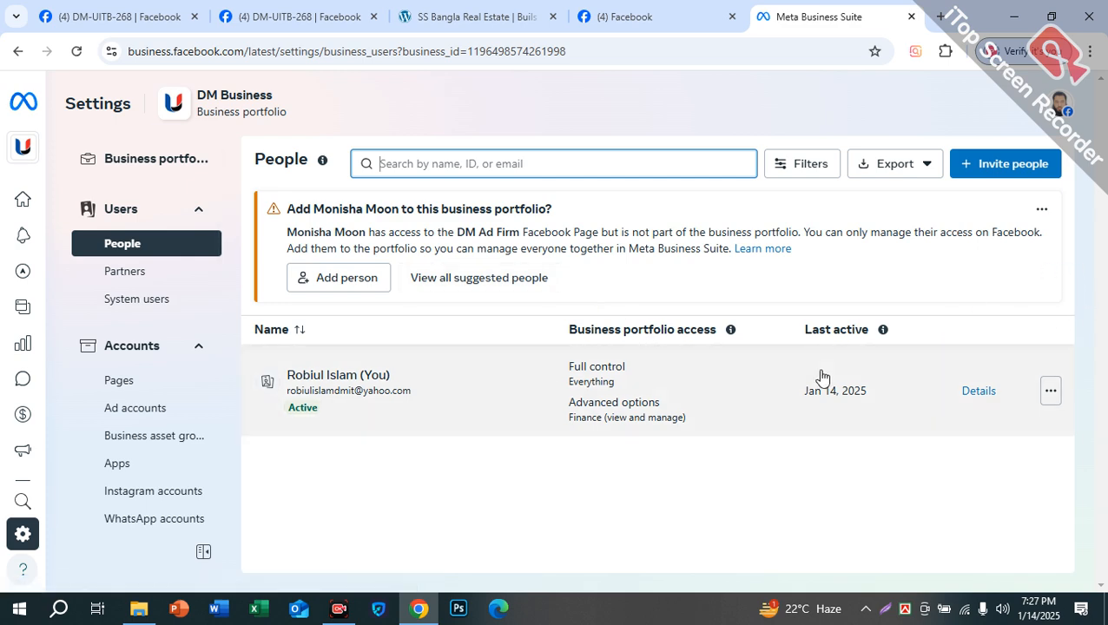
click(1005, 165)
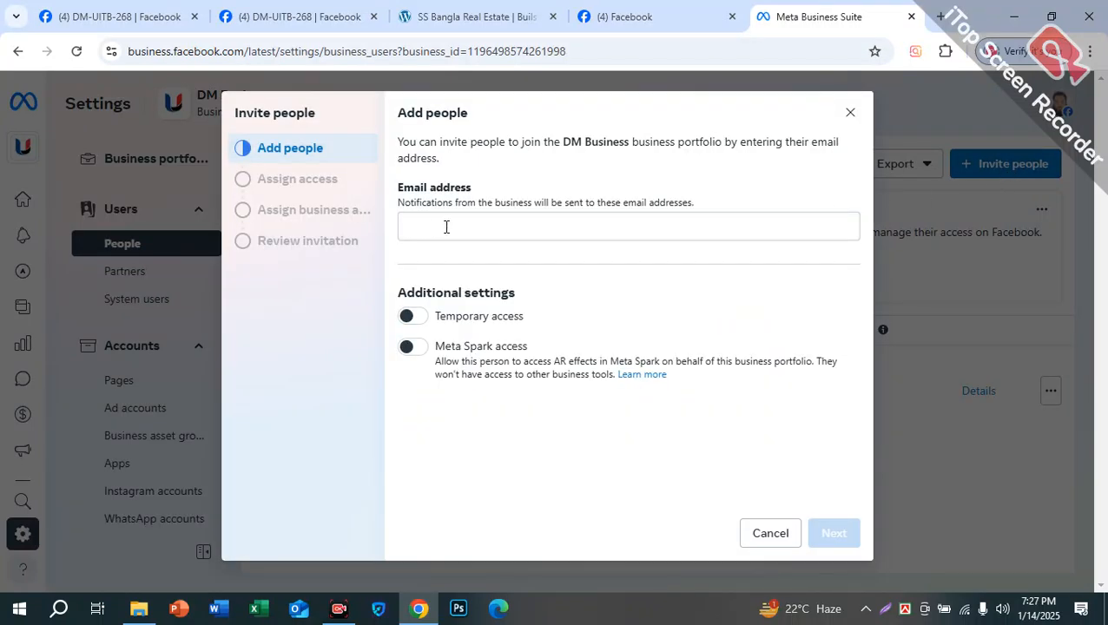
click(430, 227)
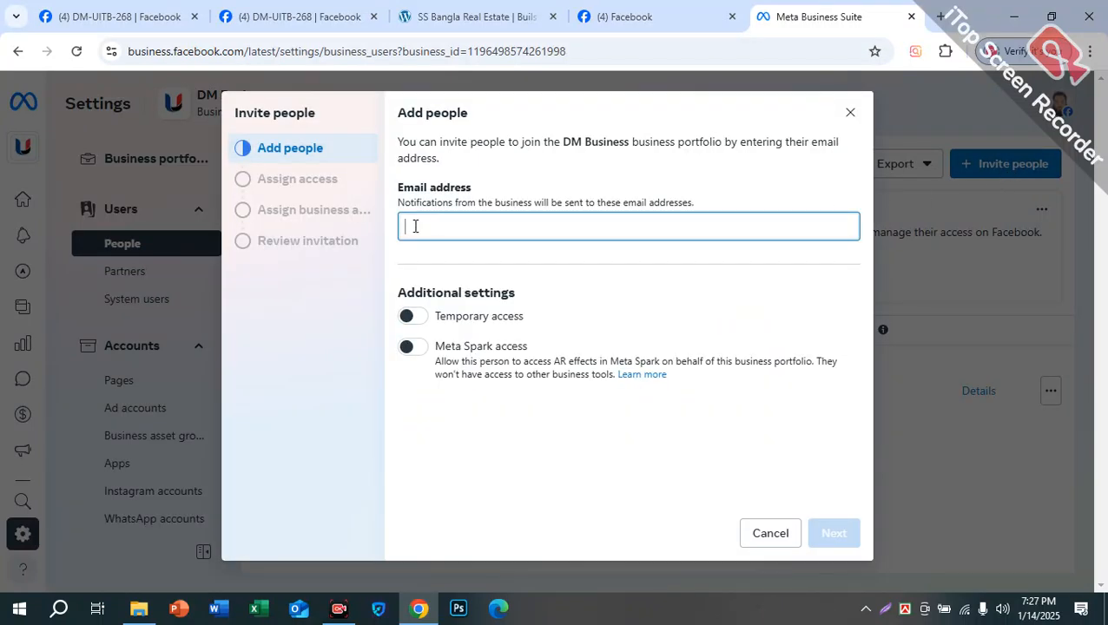
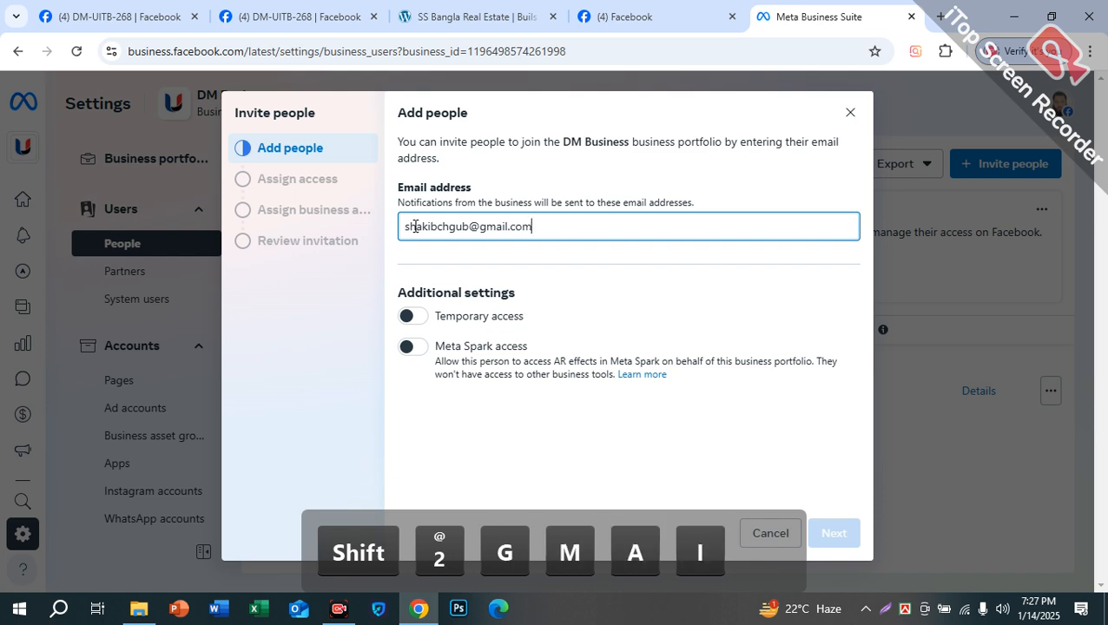
Step: Enter the invitee's Gmail address in the Email address field, correcting the typos
drag(569, 225, 353, 215)
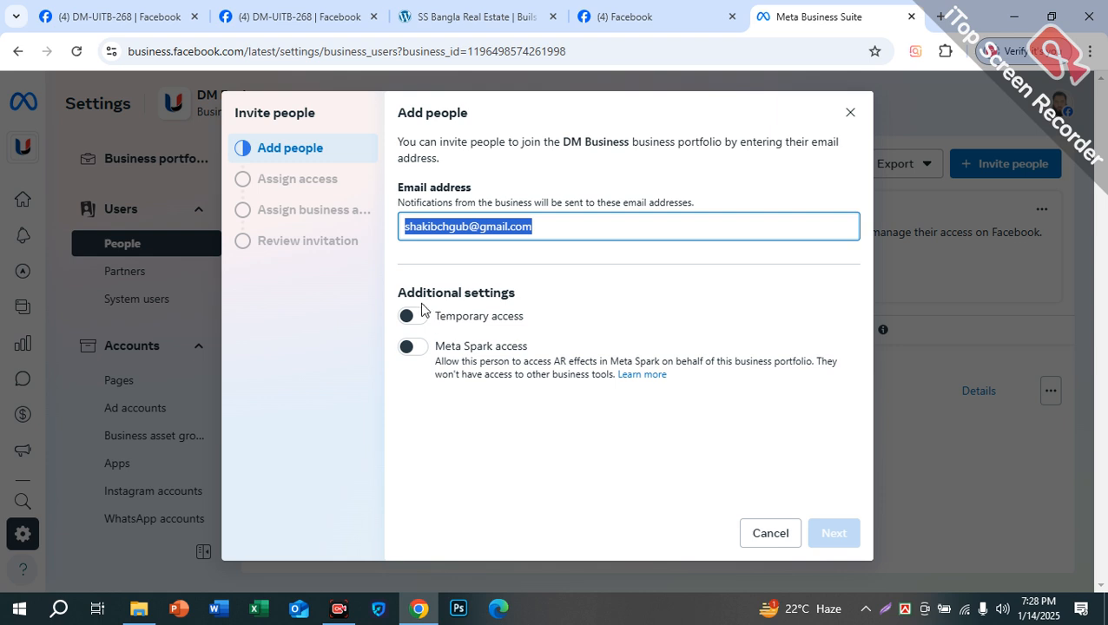
Step: Turn on temporary access for the invitee and read its expiration details
click(406, 316)
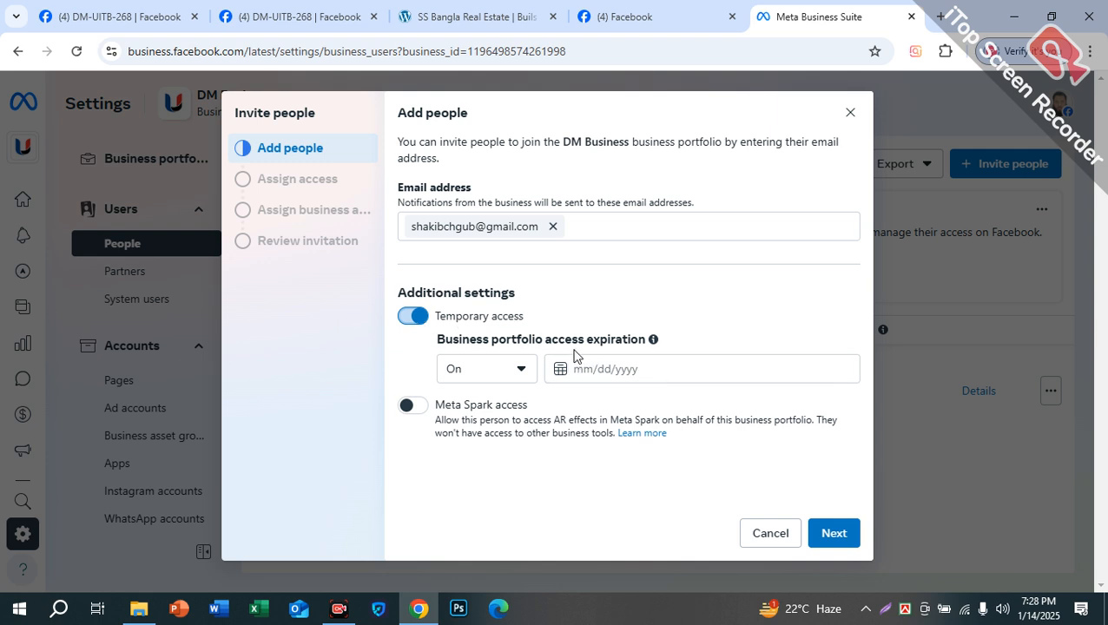
drag(558, 344, 647, 341)
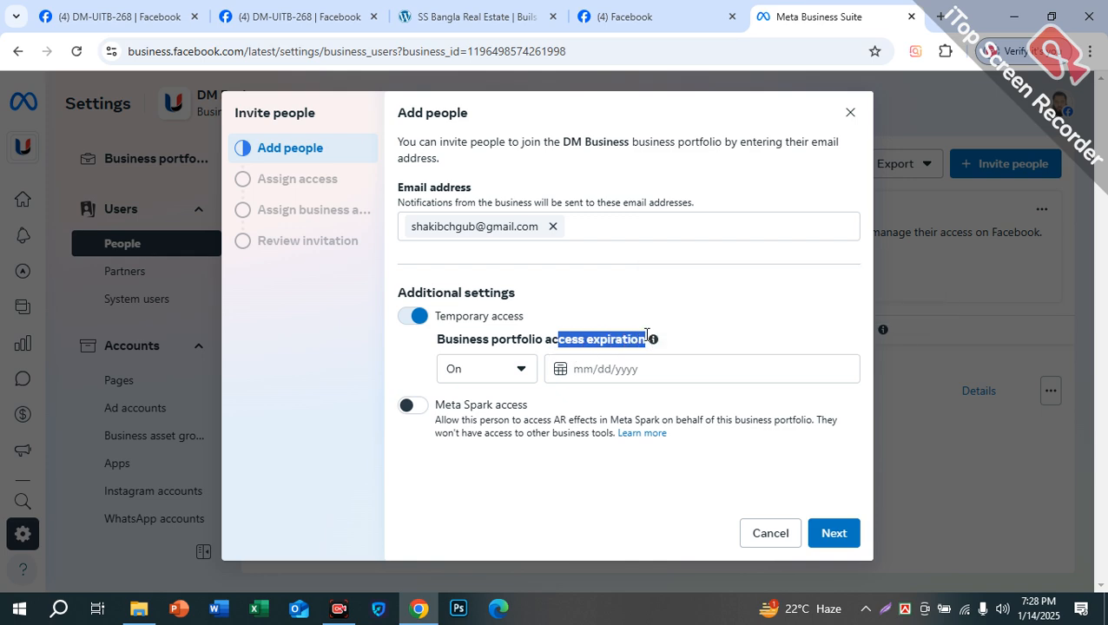
mouse_move(652, 340)
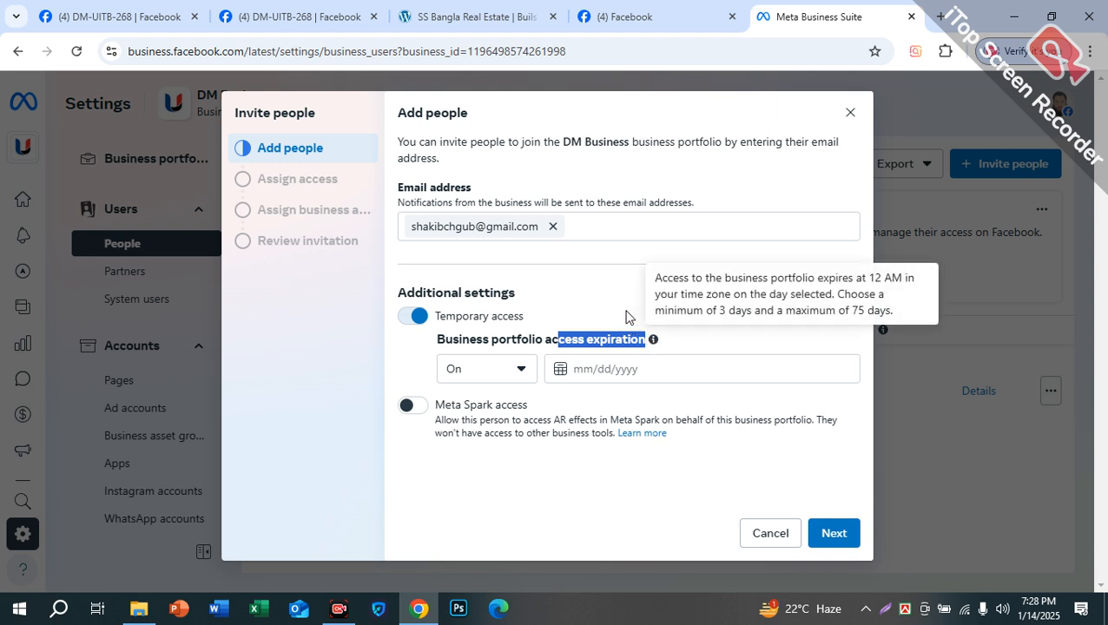
click(623, 306)
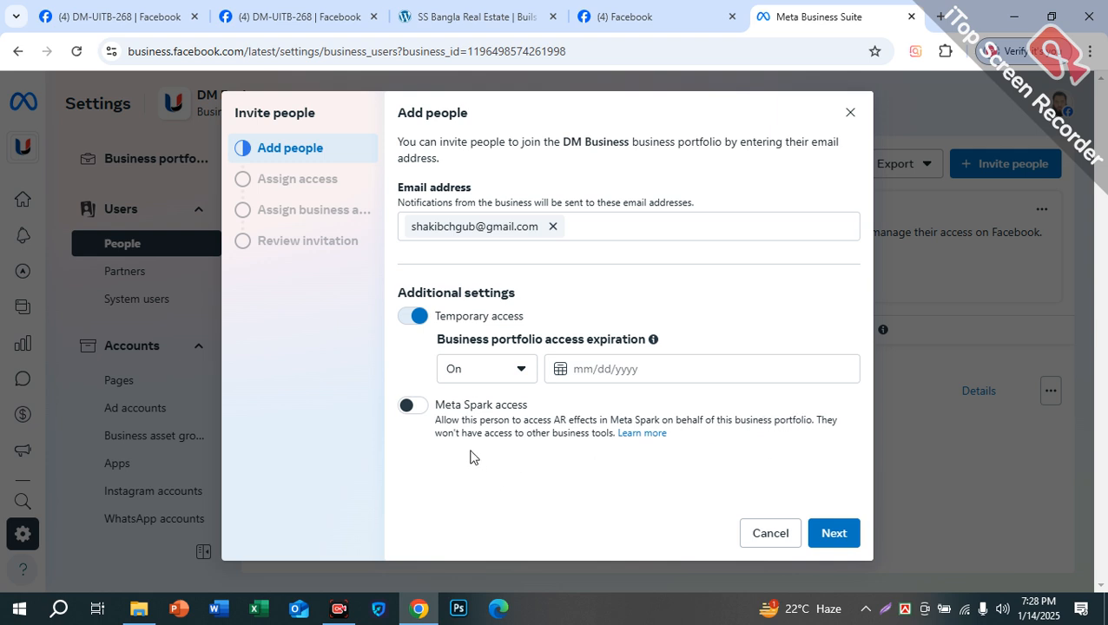
Step: Switch on Meta Spark access and turn temporary access back off
drag(536, 434, 613, 435)
click(592, 438)
drag(438, 424, 823, 425)
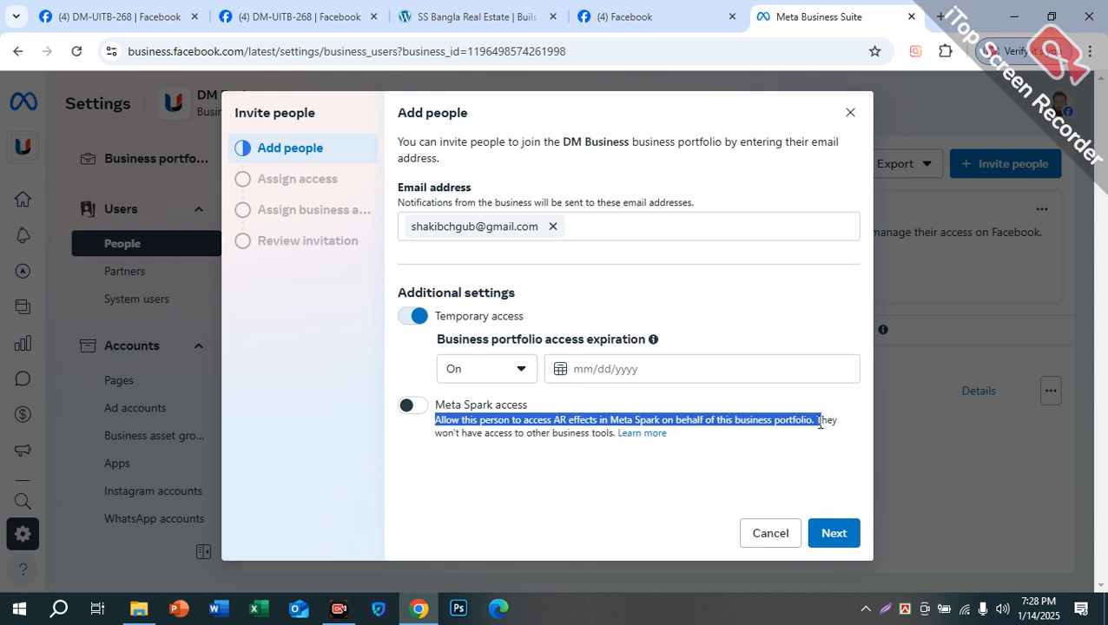
click(823, 422)
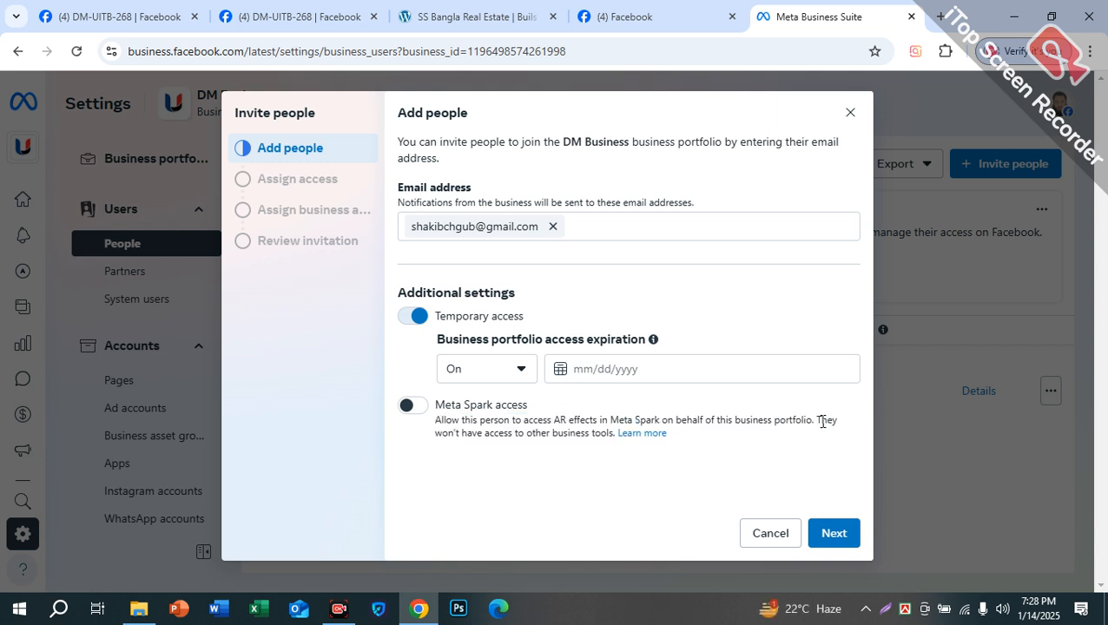
drag(822, 421, 434, 421)
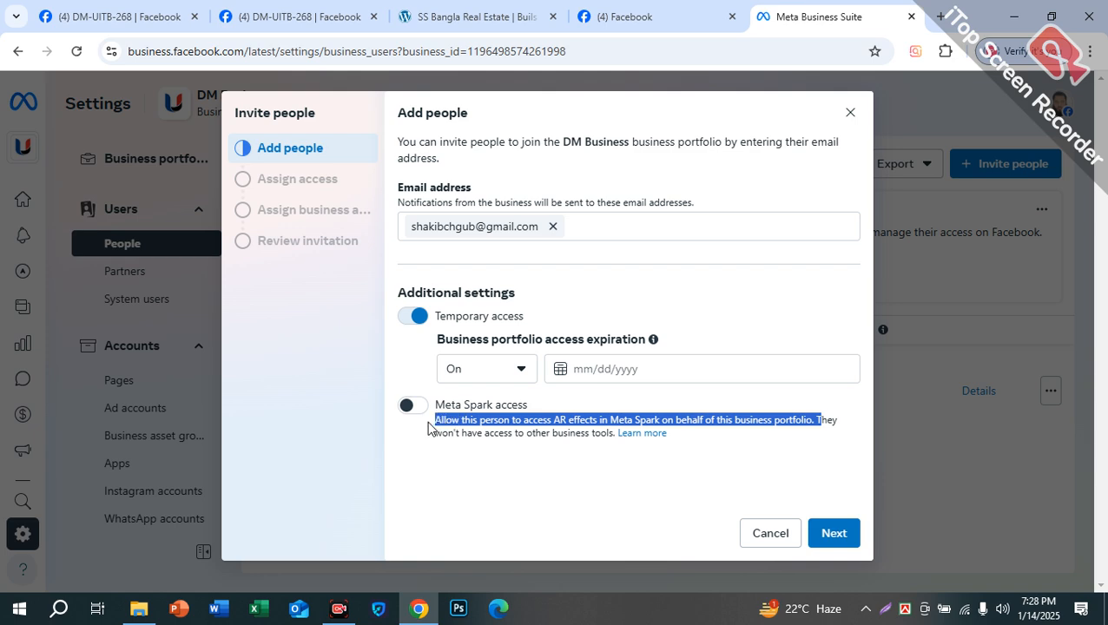
drag(609, 435, 438, 436)
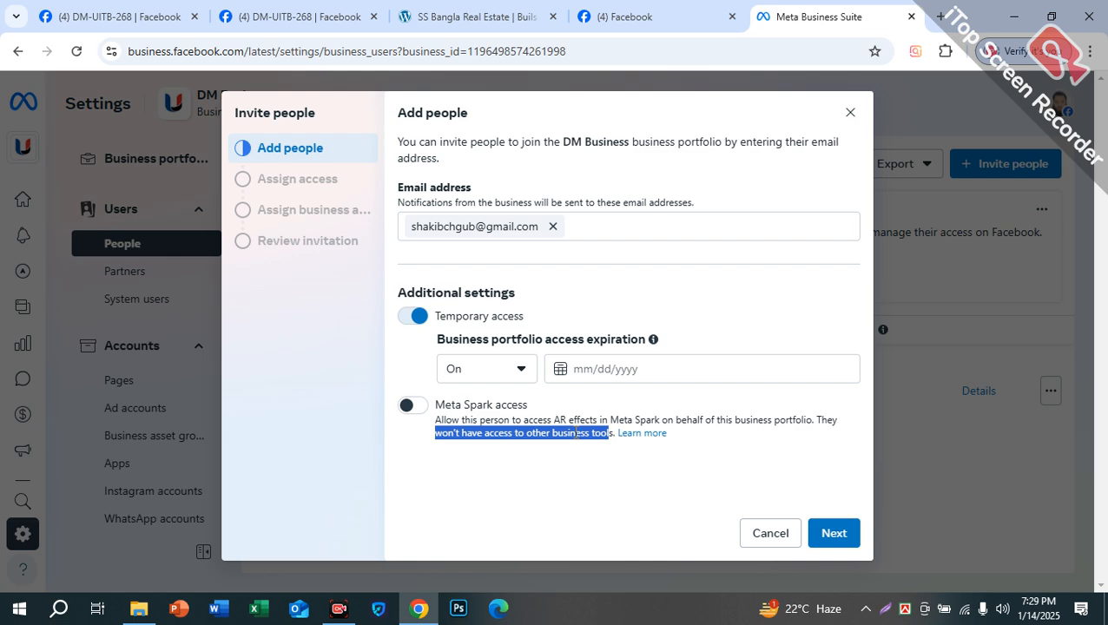
click(571, 435)
drag(611, 432, 429, 418)
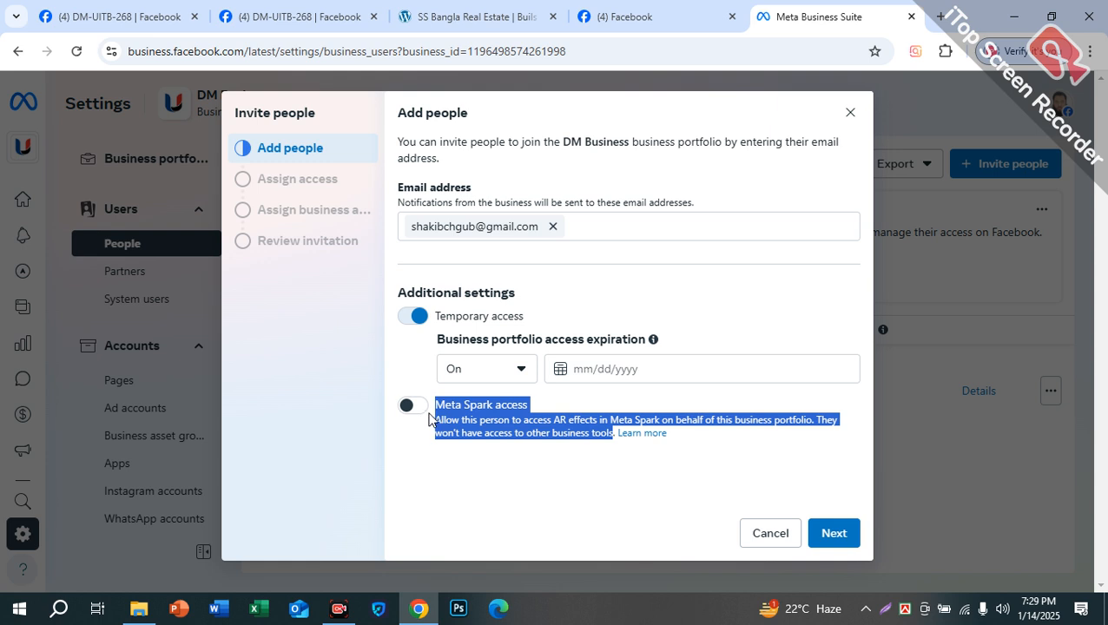
click(408, 409)
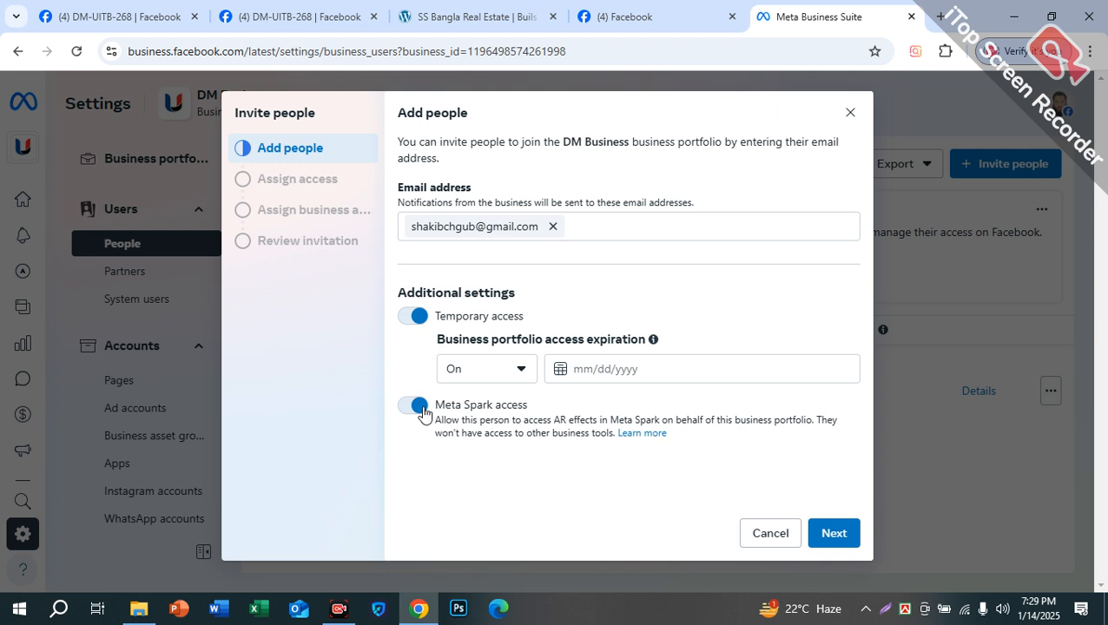
click(409, 316)
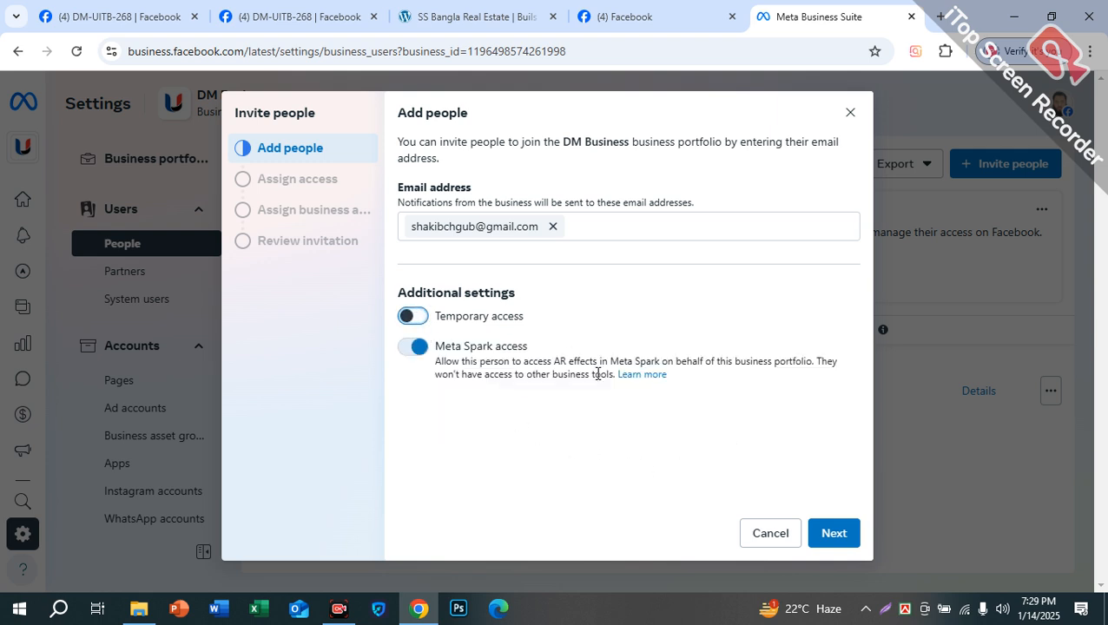
Step: Give DM Ad Firm Information and insights, Publishing and Files permissions, then continue to review
click(835, 537)
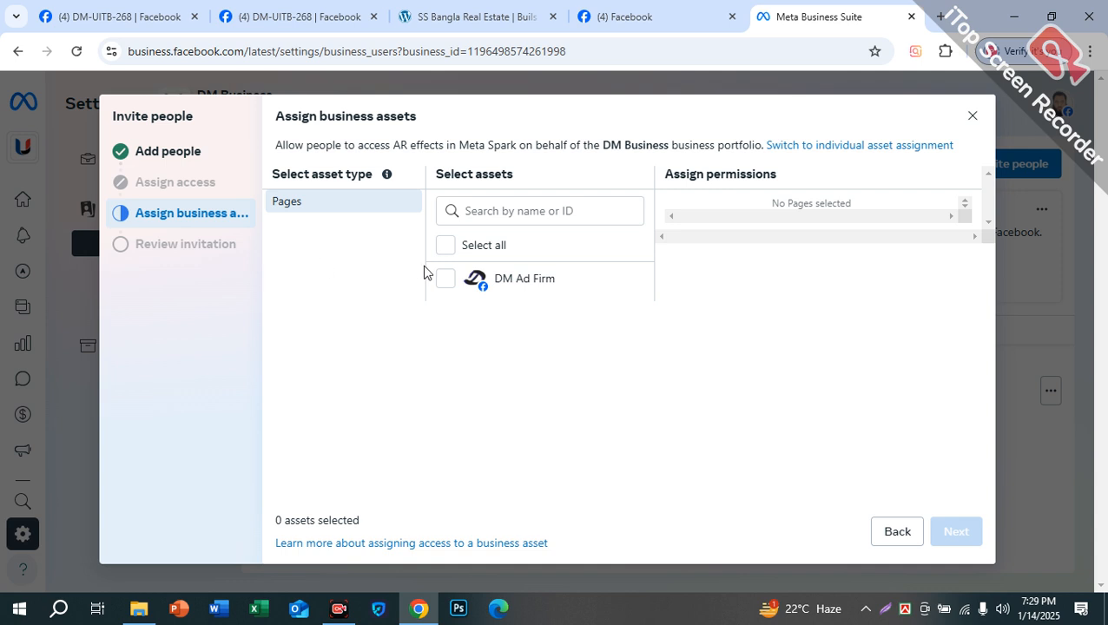
click(445, 245)
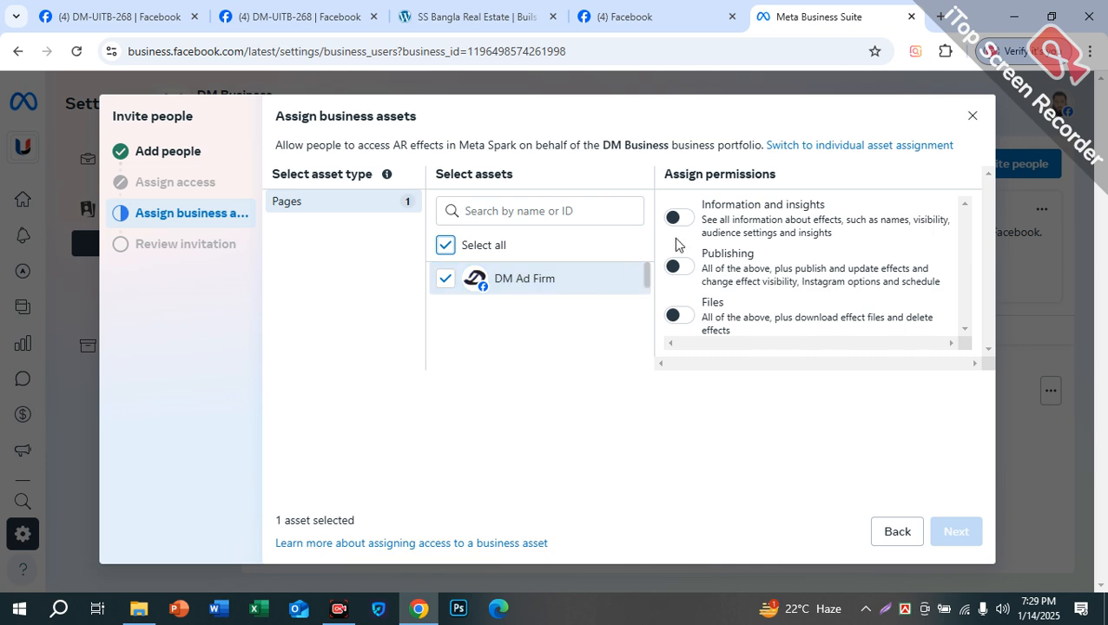
click(679, 314)
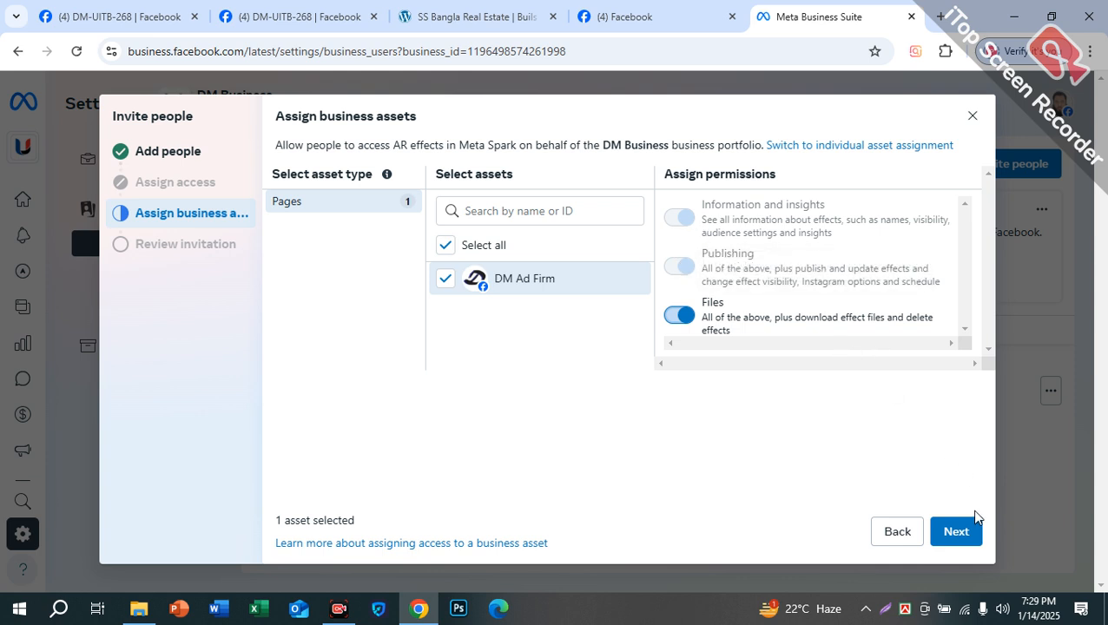
click(952, 534)
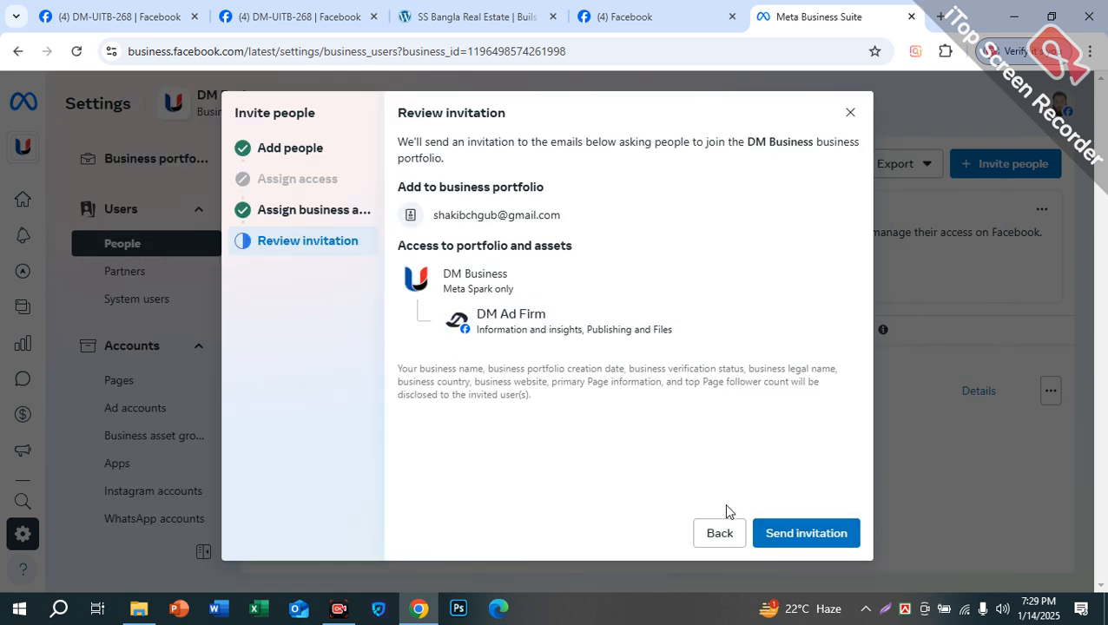
drag(396, 186, 554, 195)
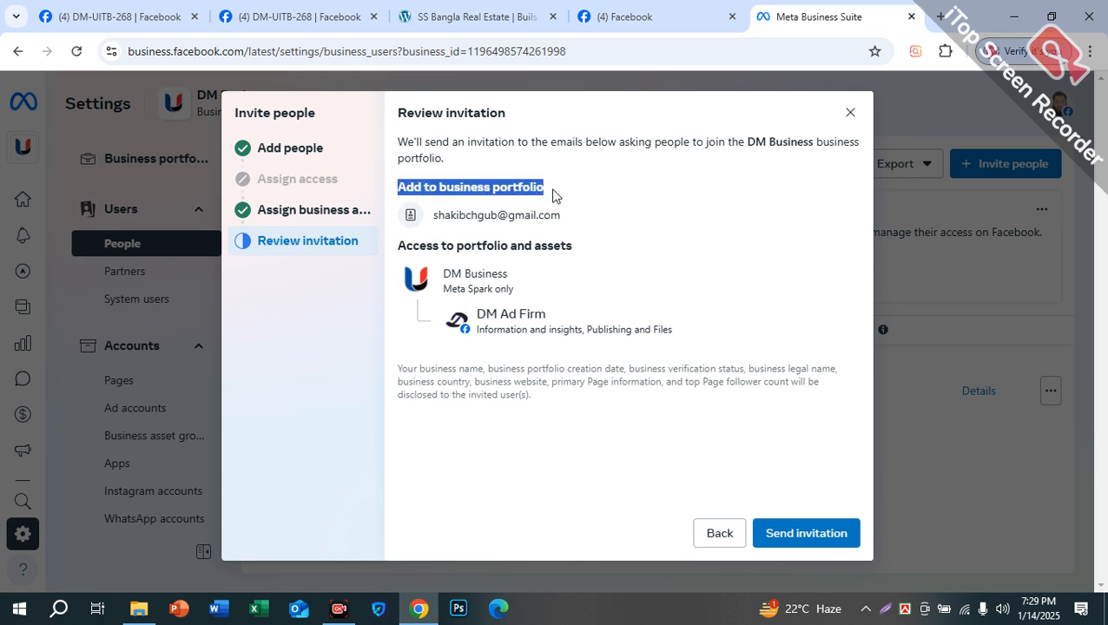
drag(396, 245, 580, 250)
mouse_move(456, 319)
mouse_down()
mouse_move(575, 301)
mouse_move(476, 322)
mouse_up()
click(823, 533)
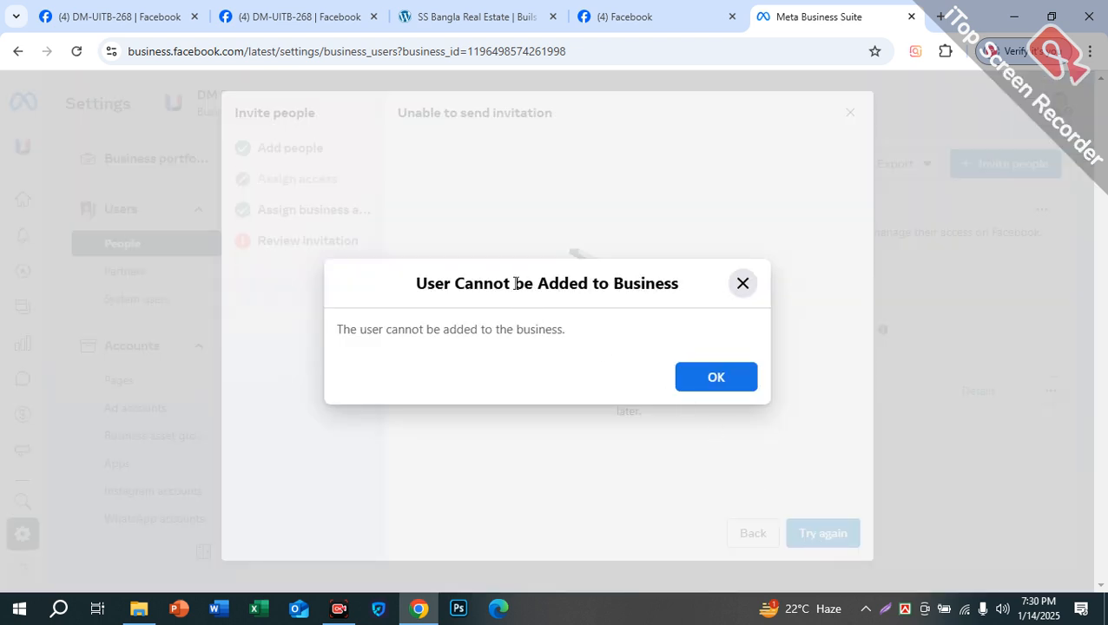
drag(514, 283, 483, 284)
drag(444, 329, 635, 353)
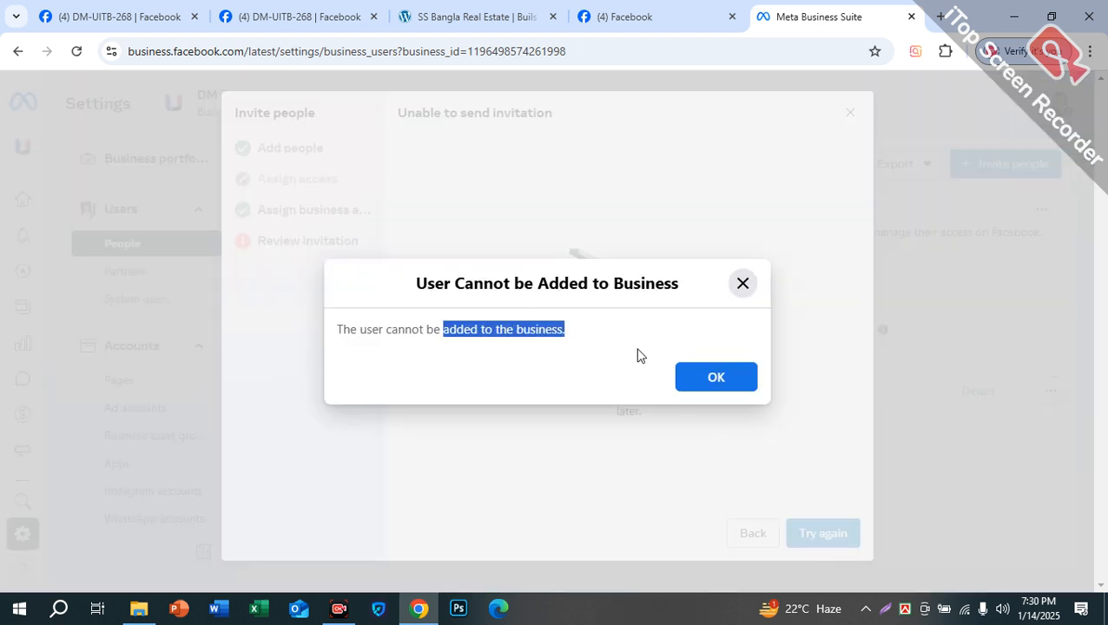
click(724, 380)
mouse_move(280, 183)
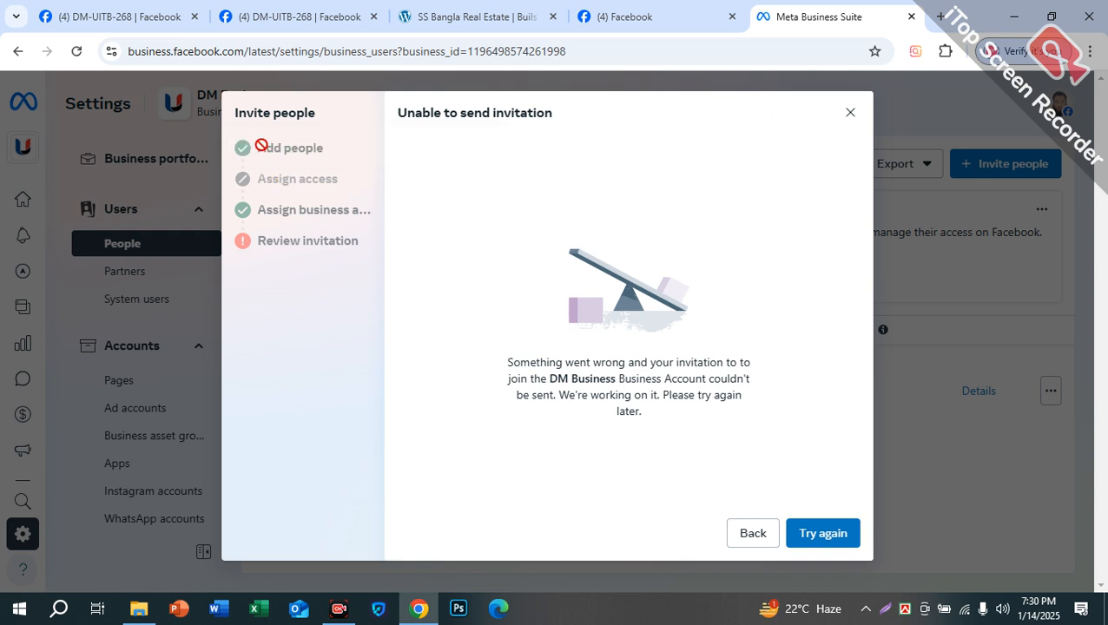
Step: Step back through the invitation to the add-people page, then advance to the access level
click(742, 535)
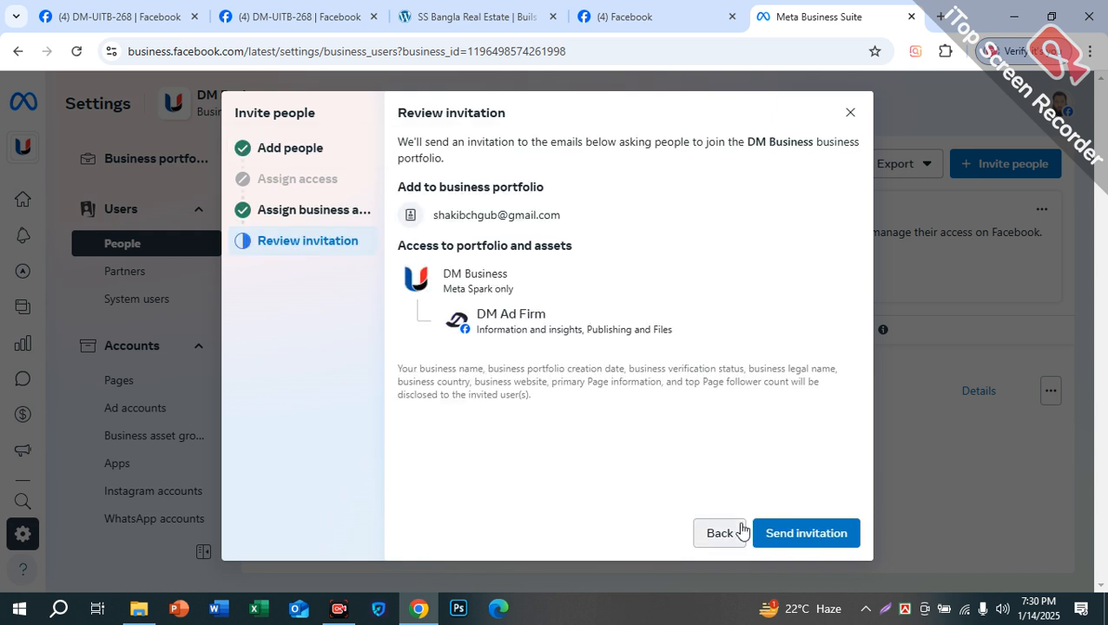
click(712, 534)
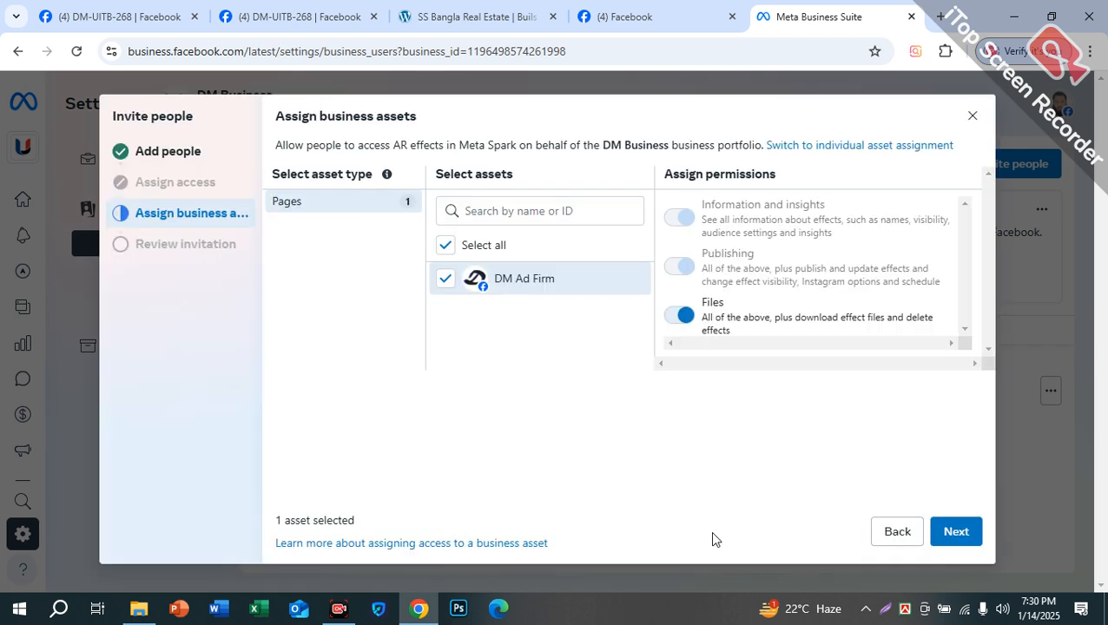
click(884, 537)
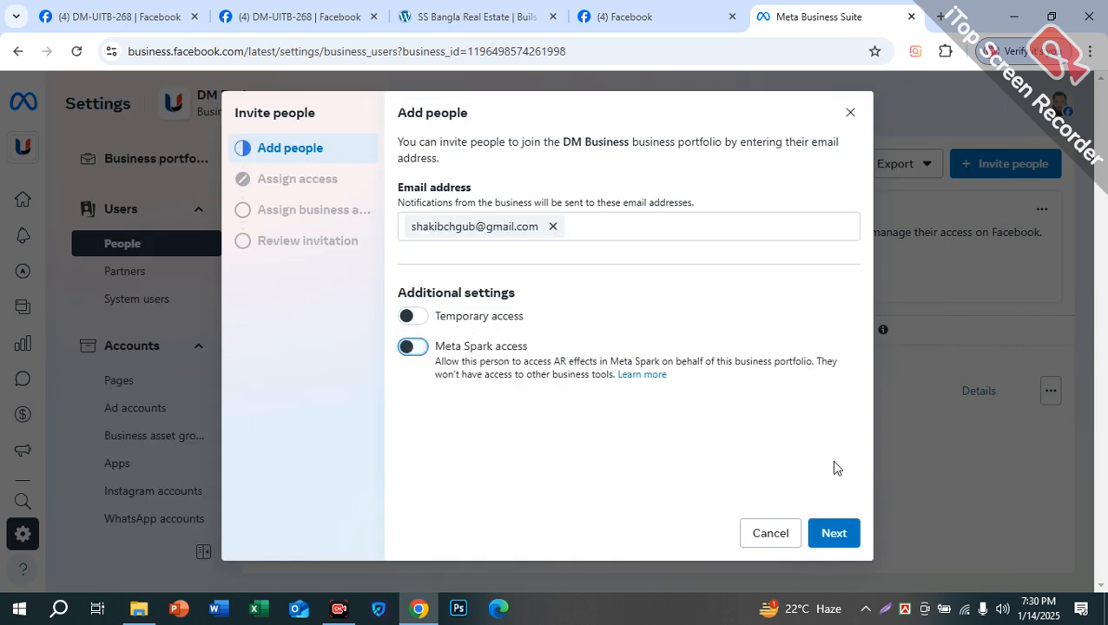
click(837, 536)
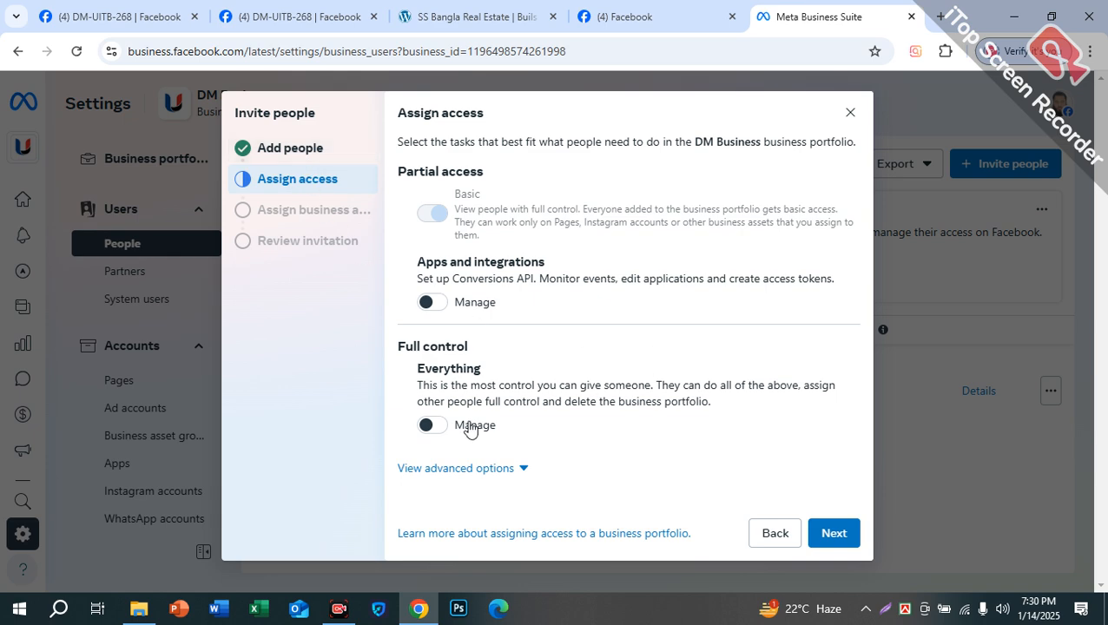
Step: Give the invitee Full control over everything and read the security warning
click(438, 425)
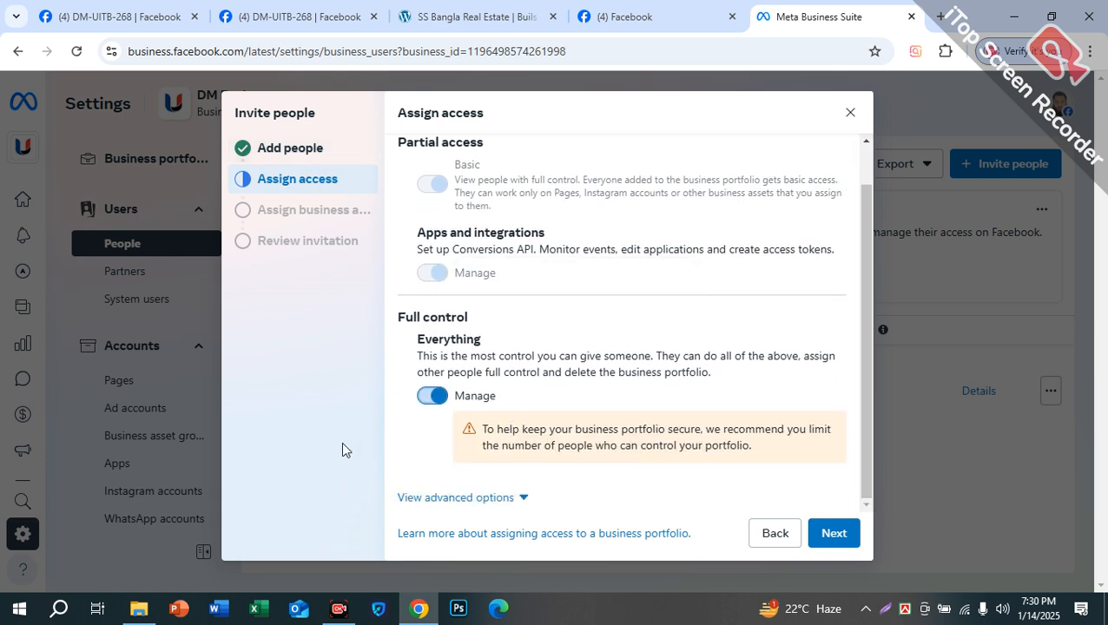
scroll(395, 373, up, 1)
scroll(484, 417, down, 1)
drag(484, 318, 394, 306)
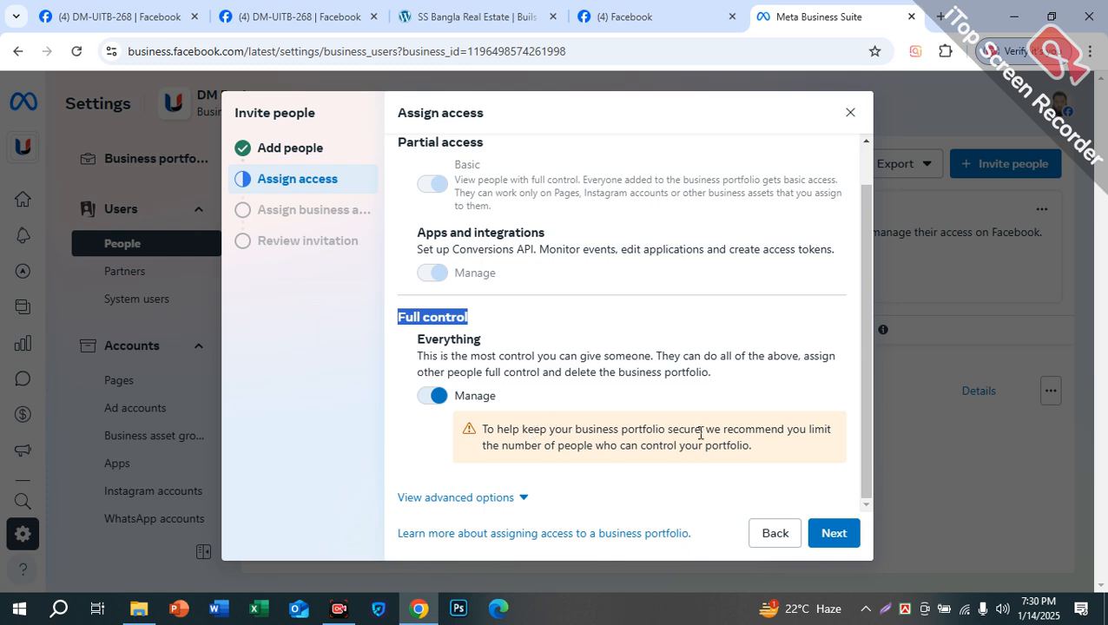
drag(515, 444, 753, 445)
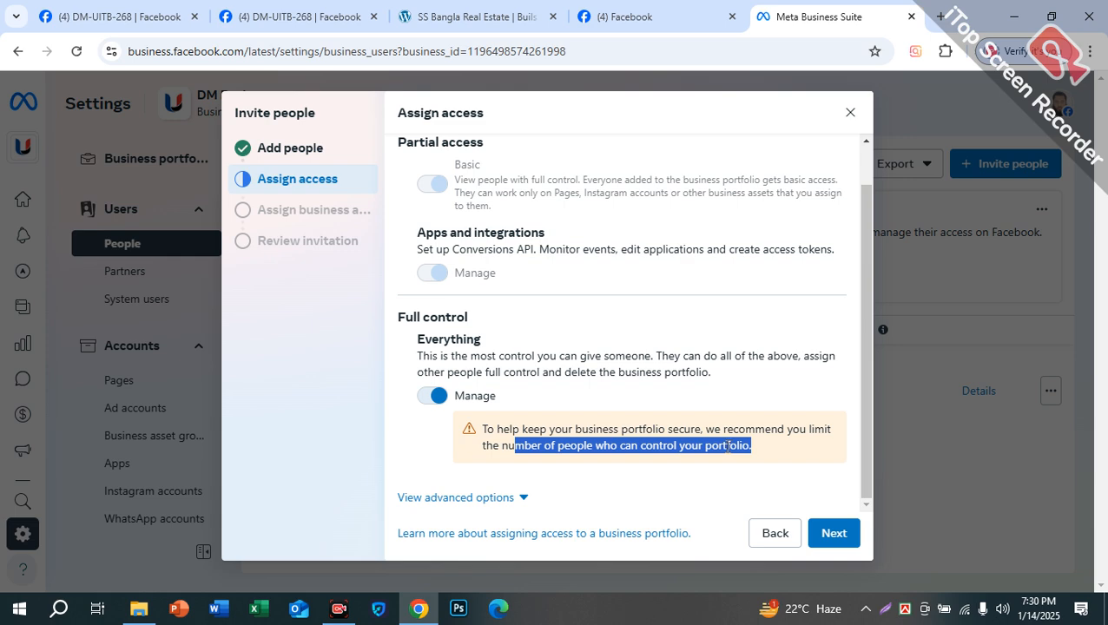
Step: Grant Everything, Revenue and Leads permissions on the DM Ad Firm Page
click(832, 534)
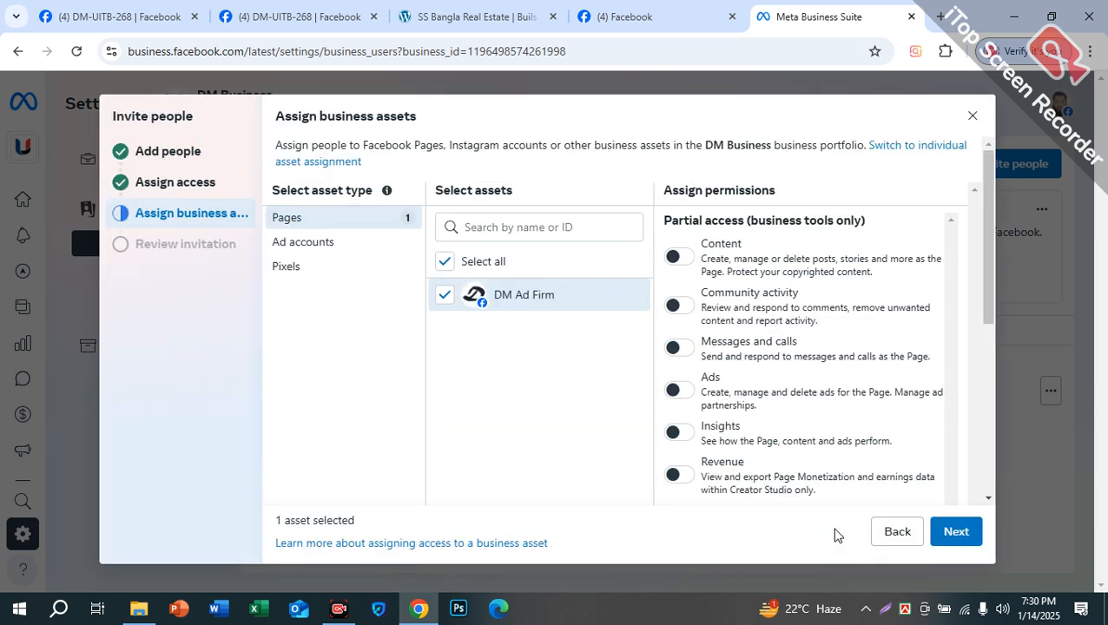
scroll(764, 421, down, 5)
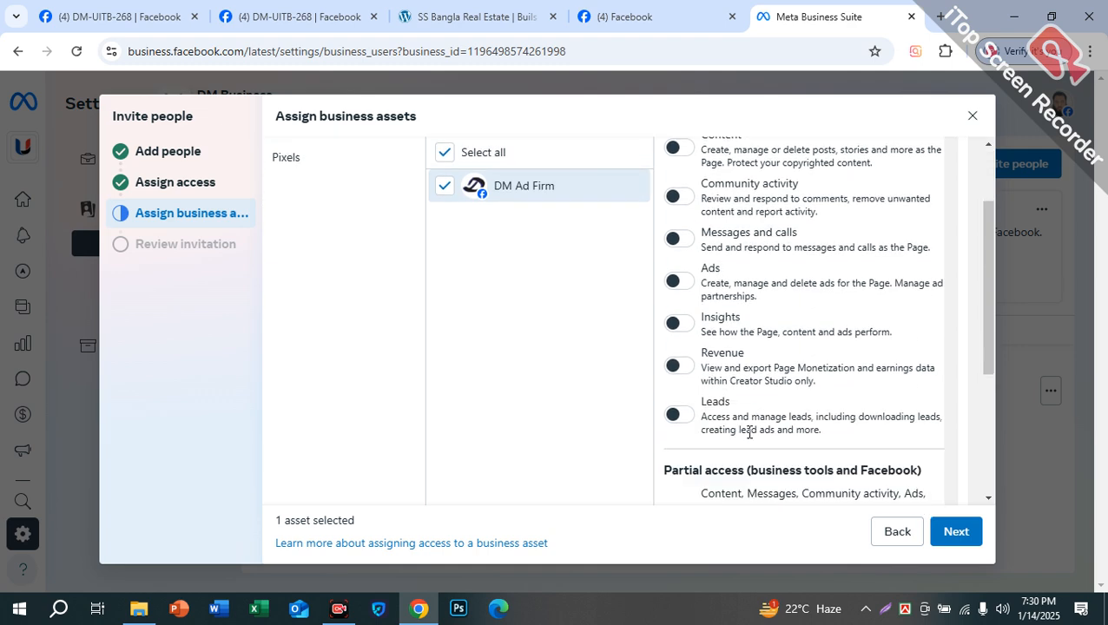
click(678, 418)
scroll(682, 423, up, 5)
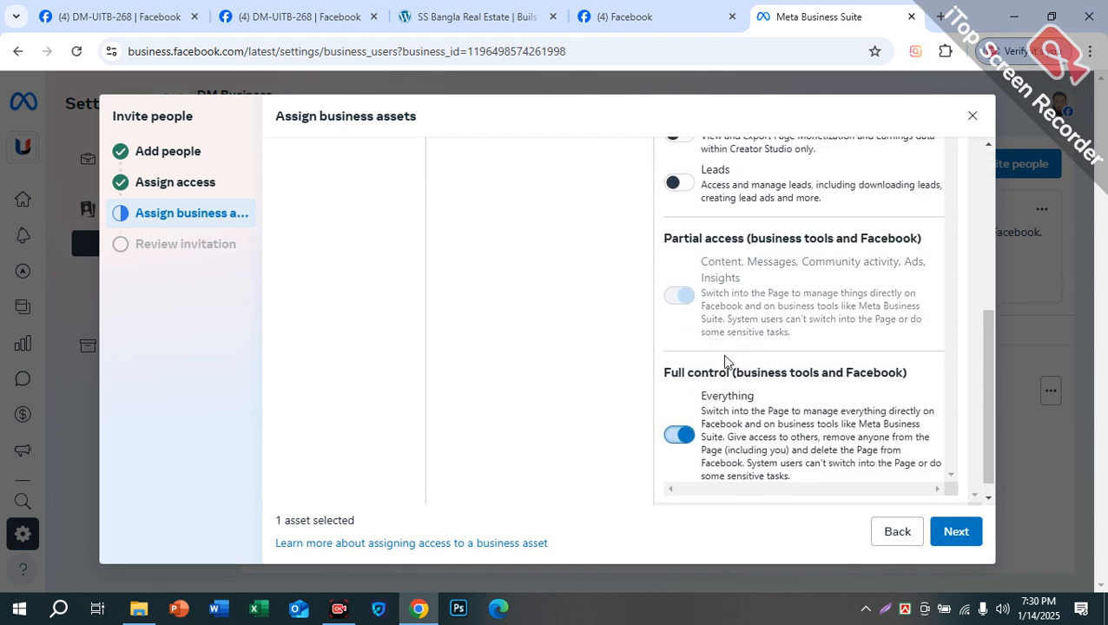
click(676, 434)
scroll(695, 430, down, 2)
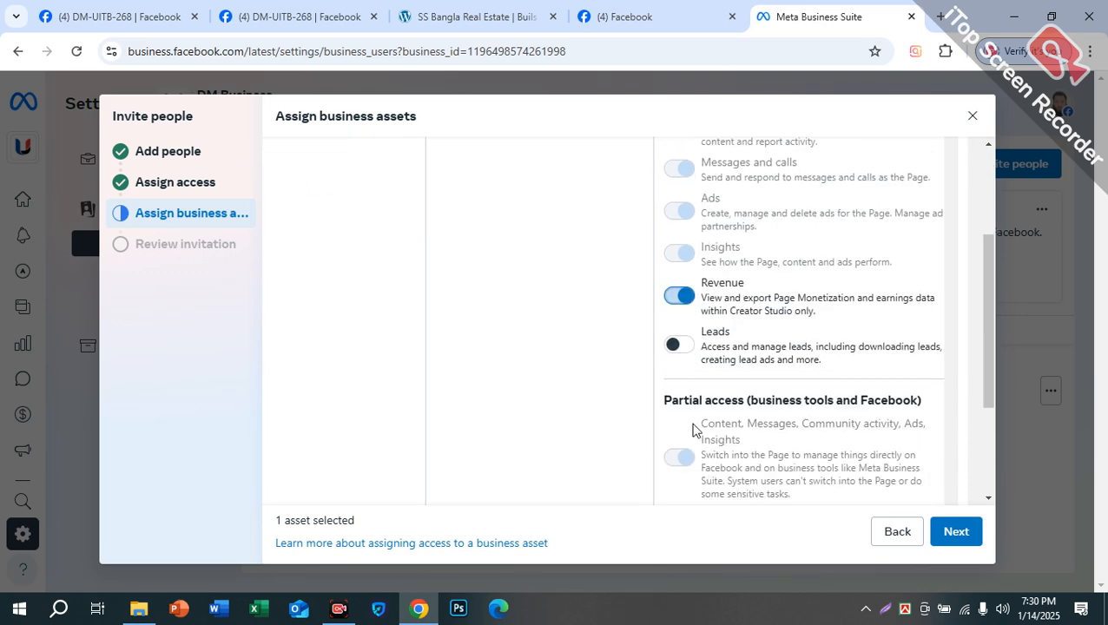
click(682, 329)
scroll(725, 338, up, 3)
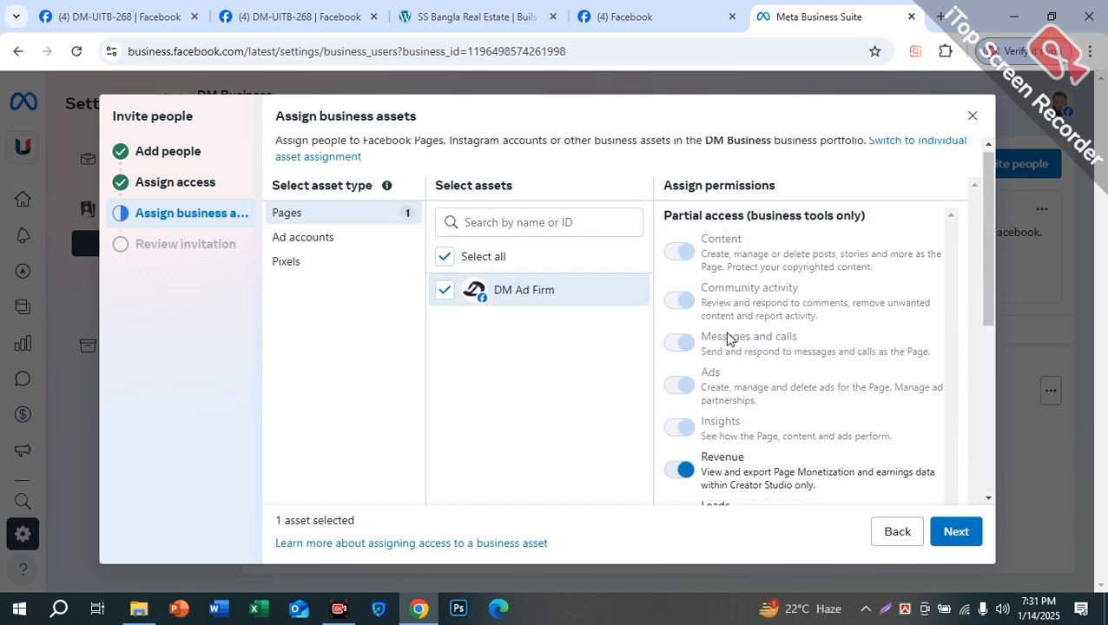
scroll(724, 339, down, 5)
Step: Send the invitation, dismiss the user-cannot-be-added error, and return to asset assignment
click(950, 540)
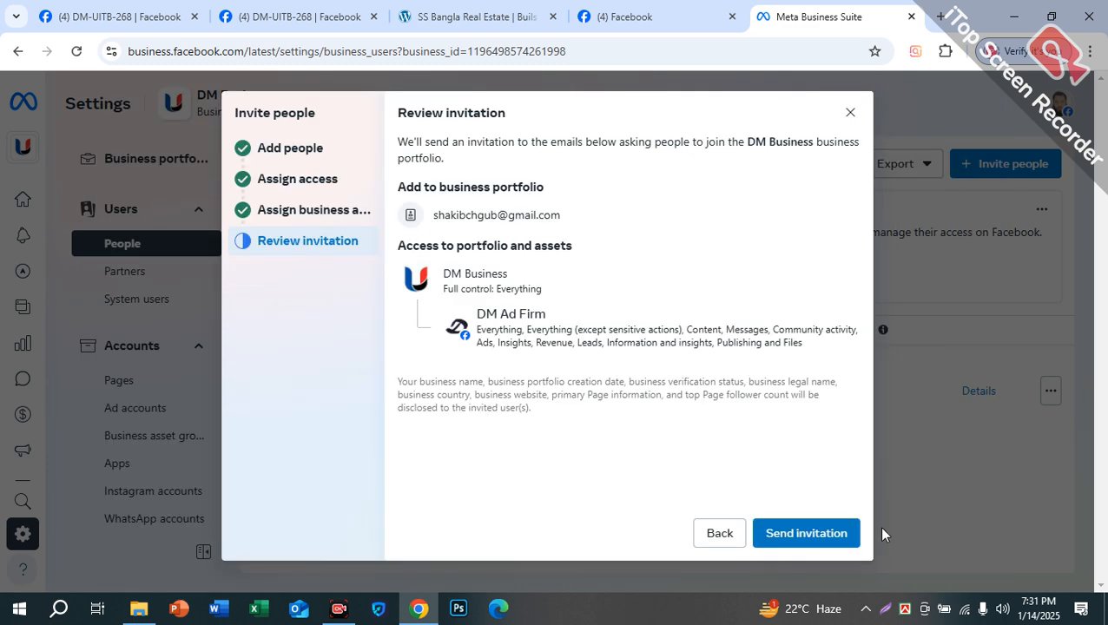
click(814, 531)
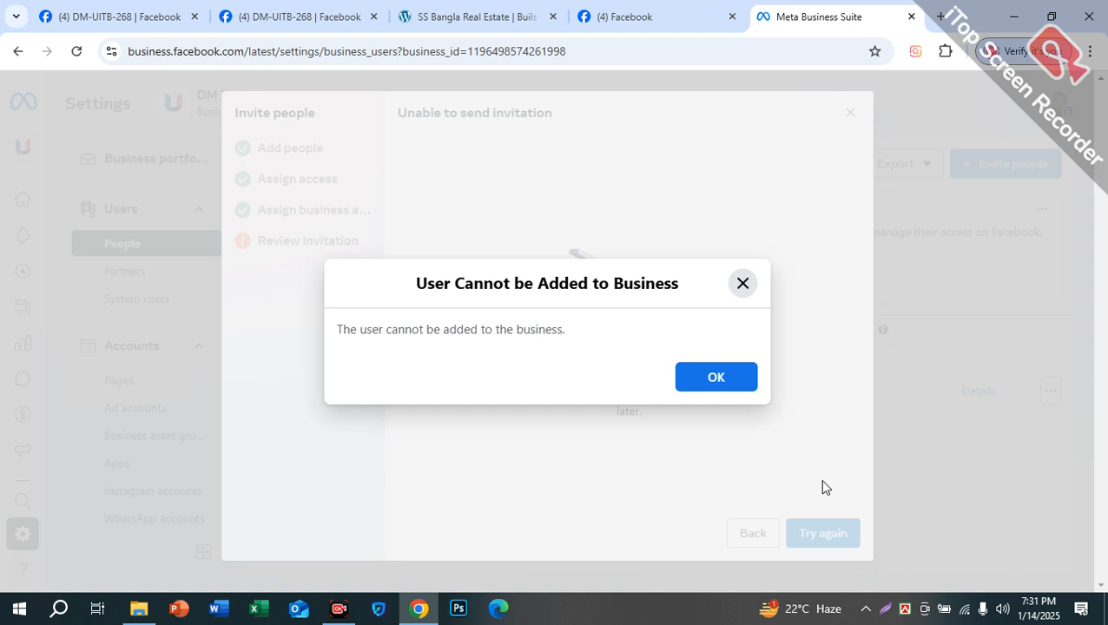
click(714, 376)
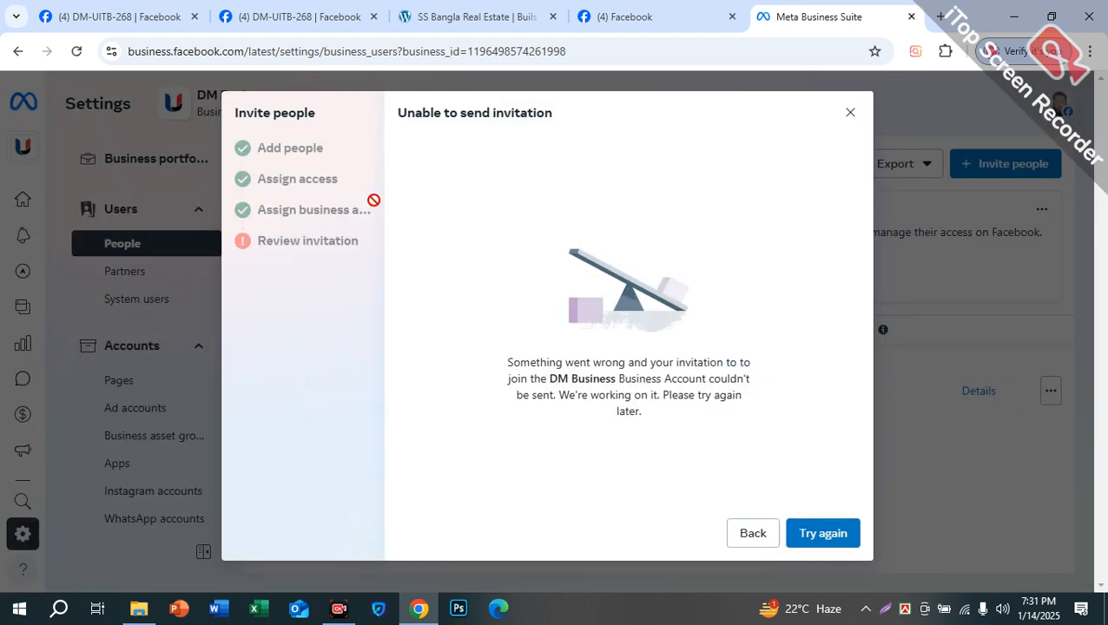
click(752, 534)
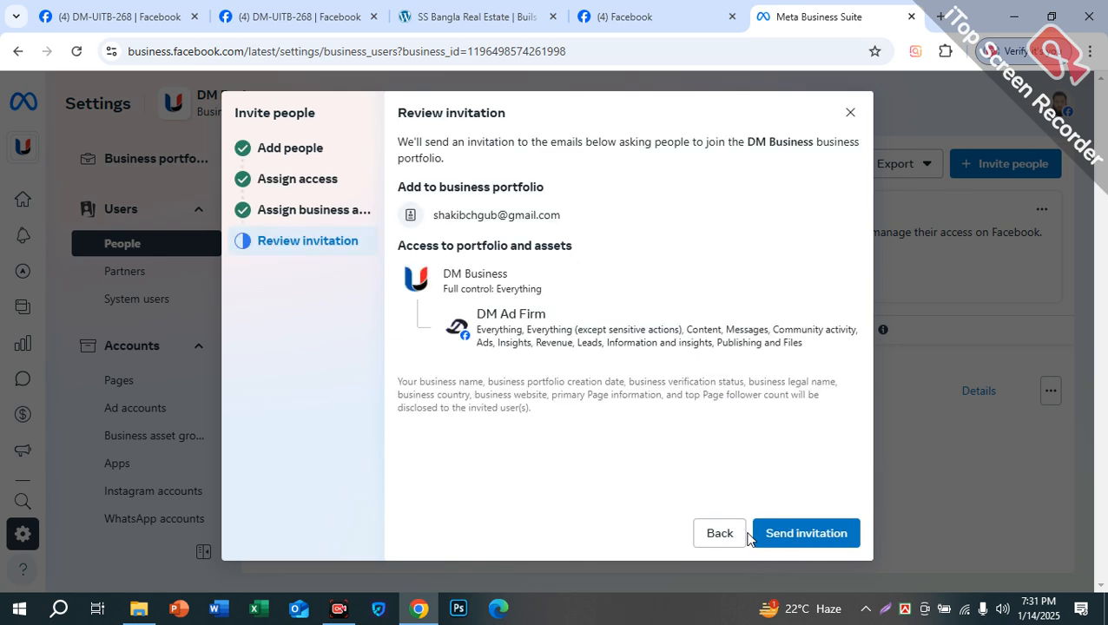
click(720, 534)
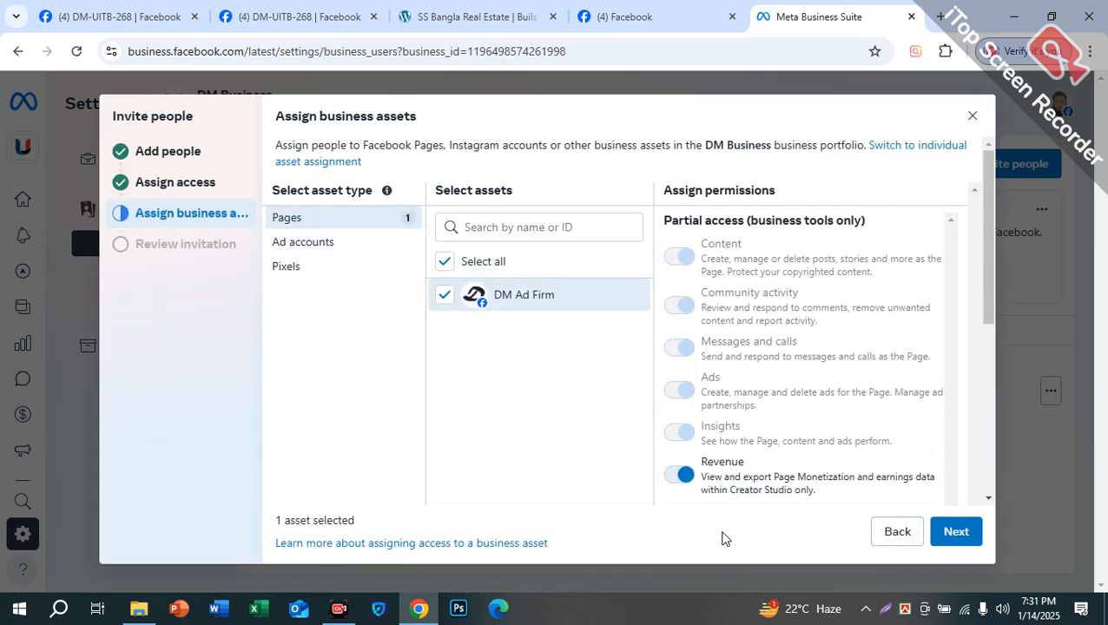
Step: Step back to recheck the invitee's email, advance again to the DM Business invitation review, then close it unsent
click(896, 535)
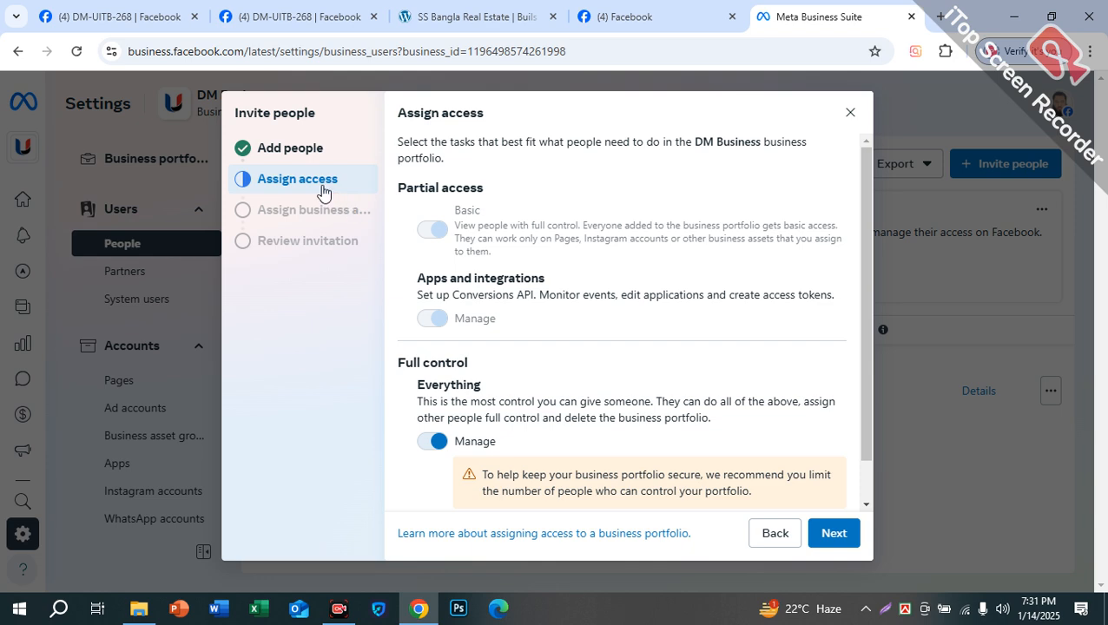
click(306, 155)
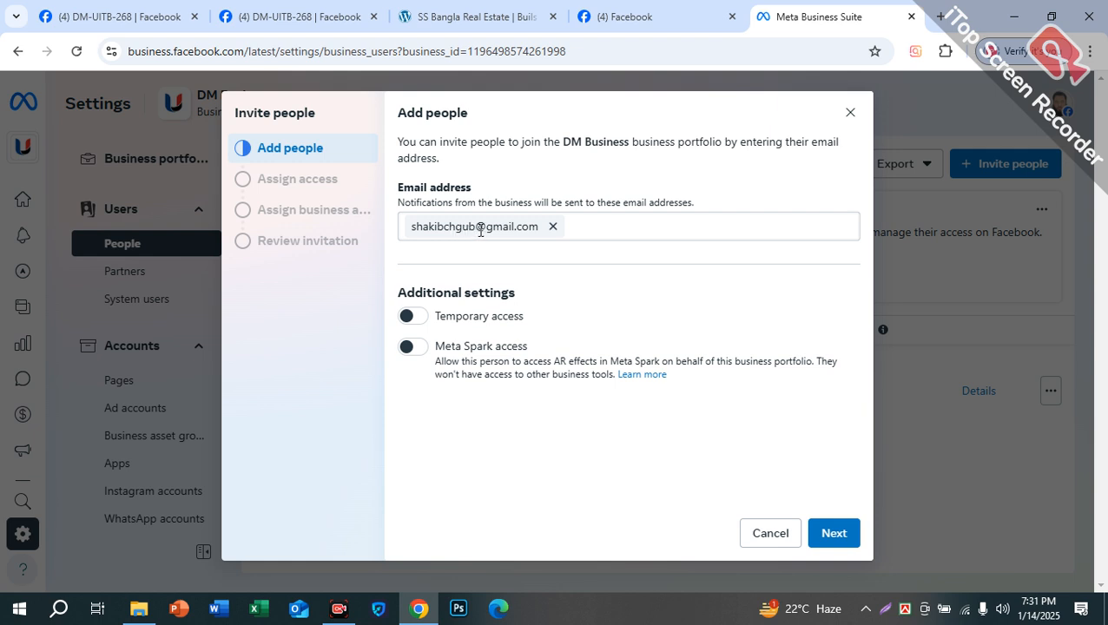
click(599, 227)
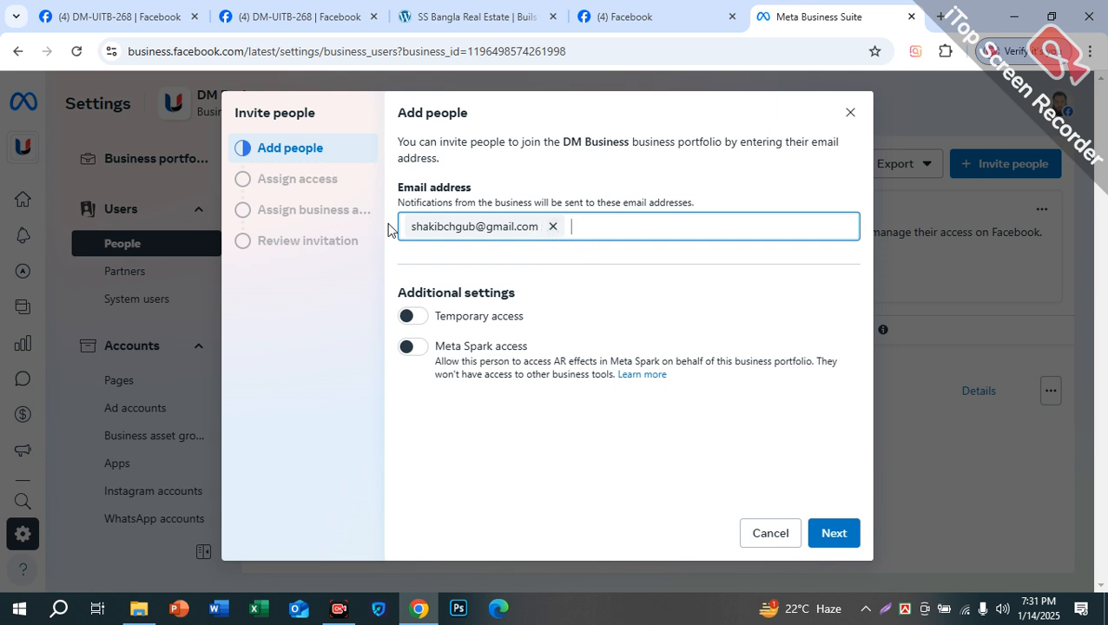
click(834, 532)
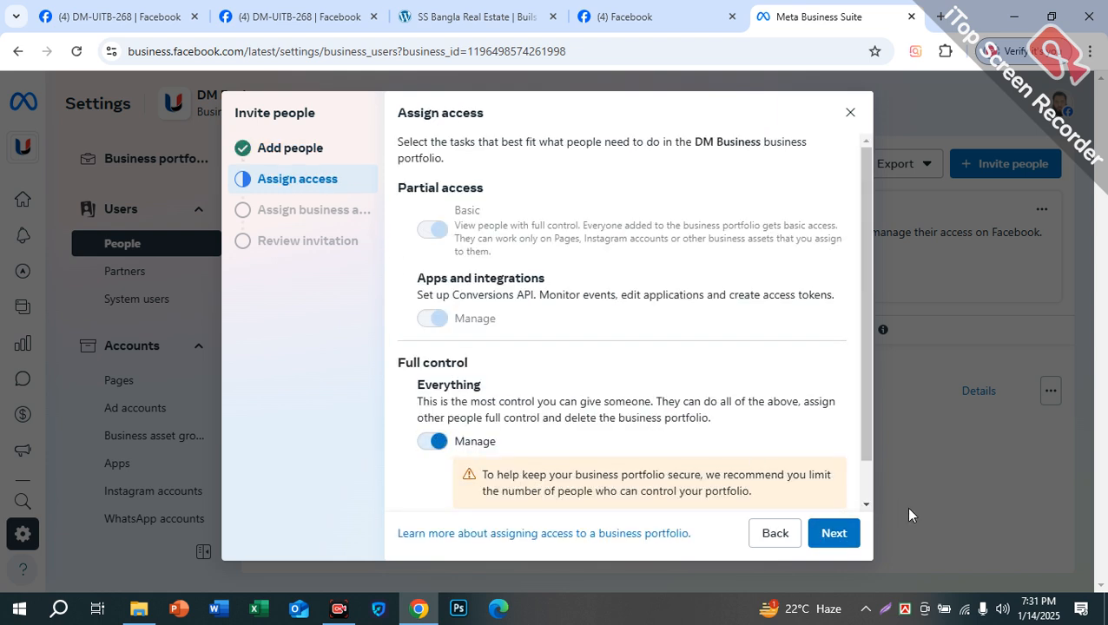
click(835, 532)
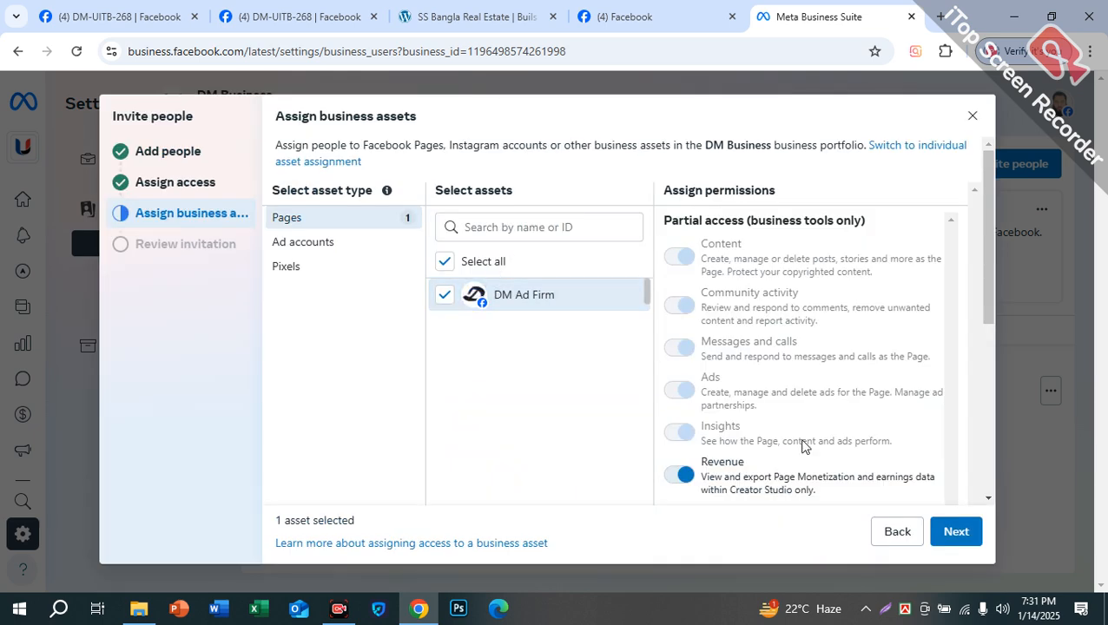
click(958, 532)
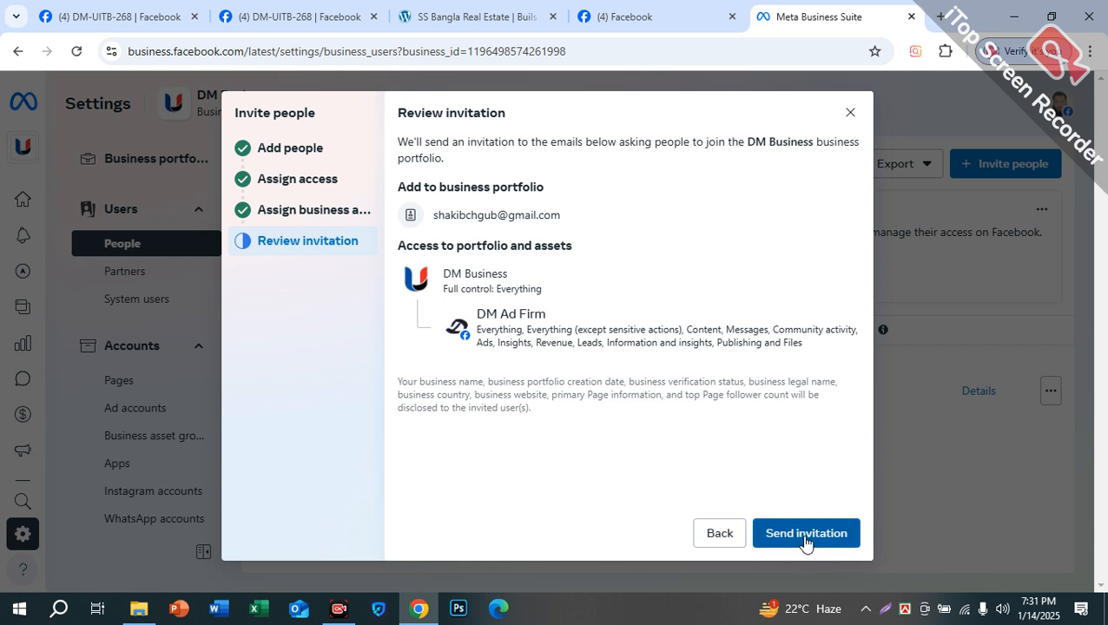
click(849, 116)
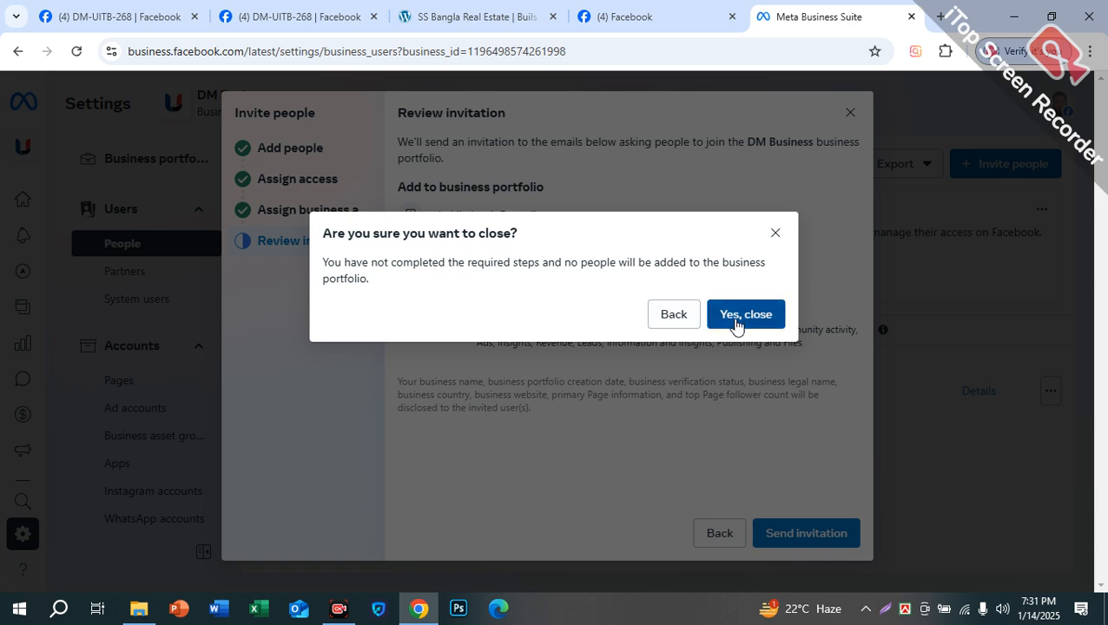
click(736, 317)
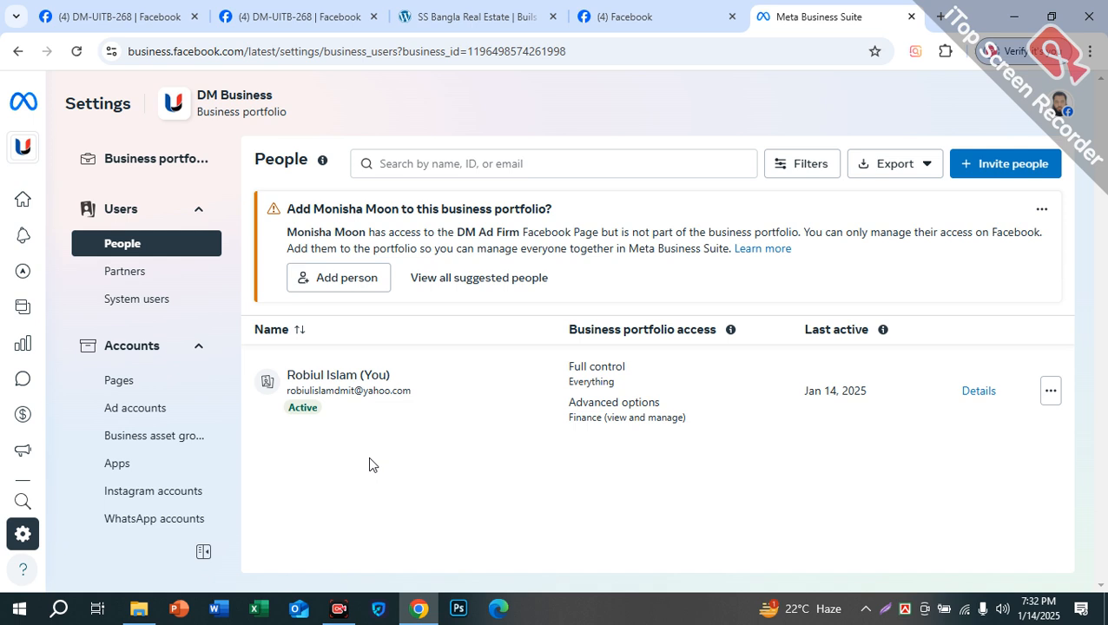
Step: Go to the DM Business Partners page, which shows no partners added yet
click(169, 278)
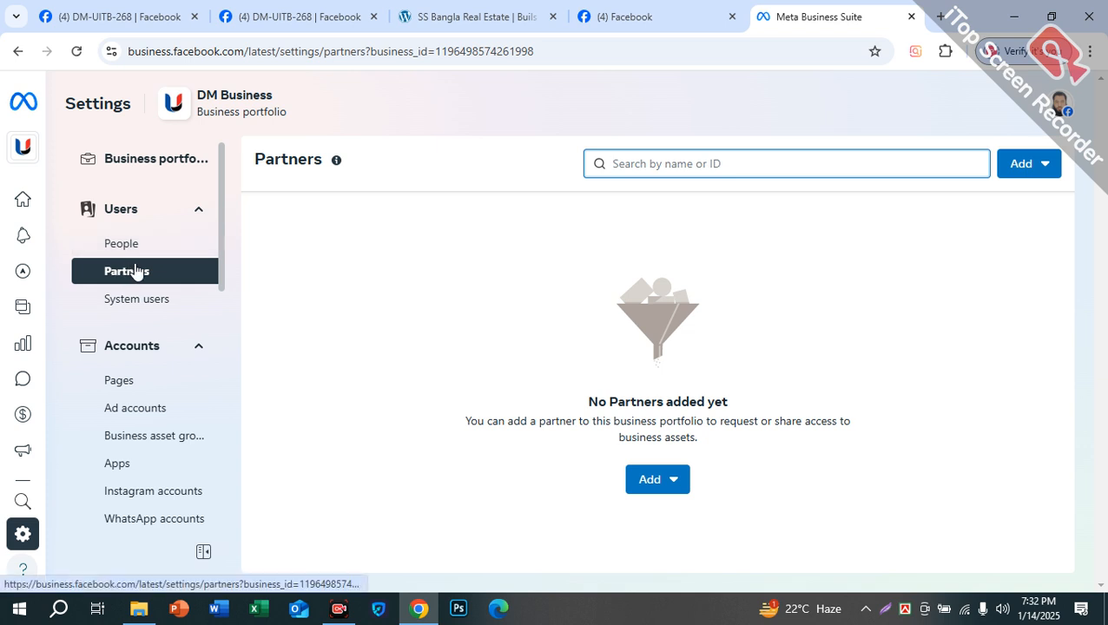
mouse_move(22, 150)
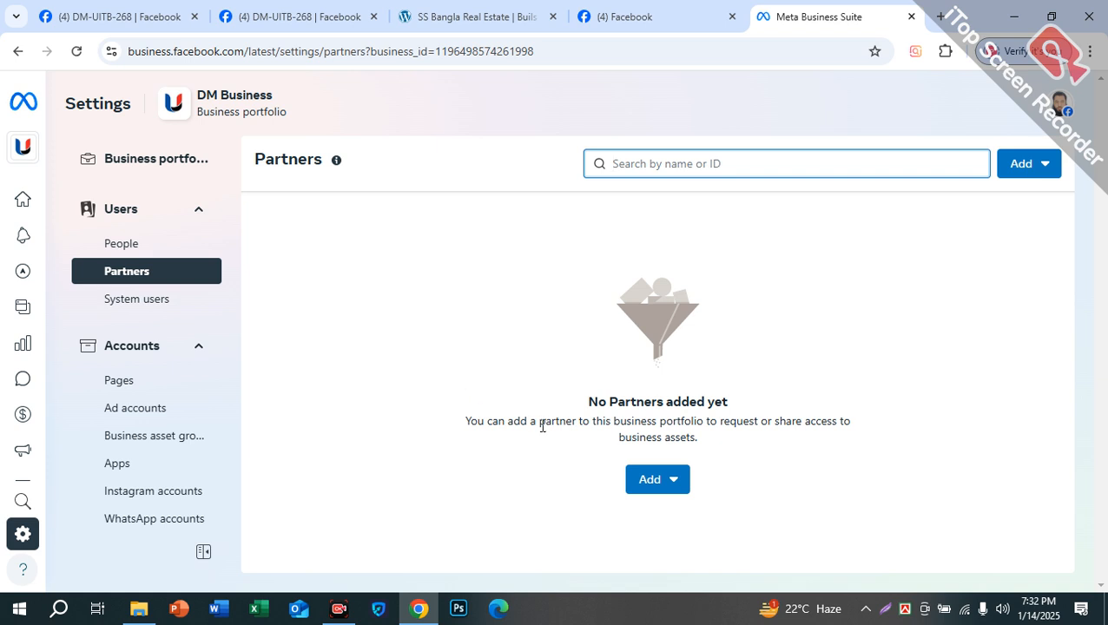
click(639, 487)
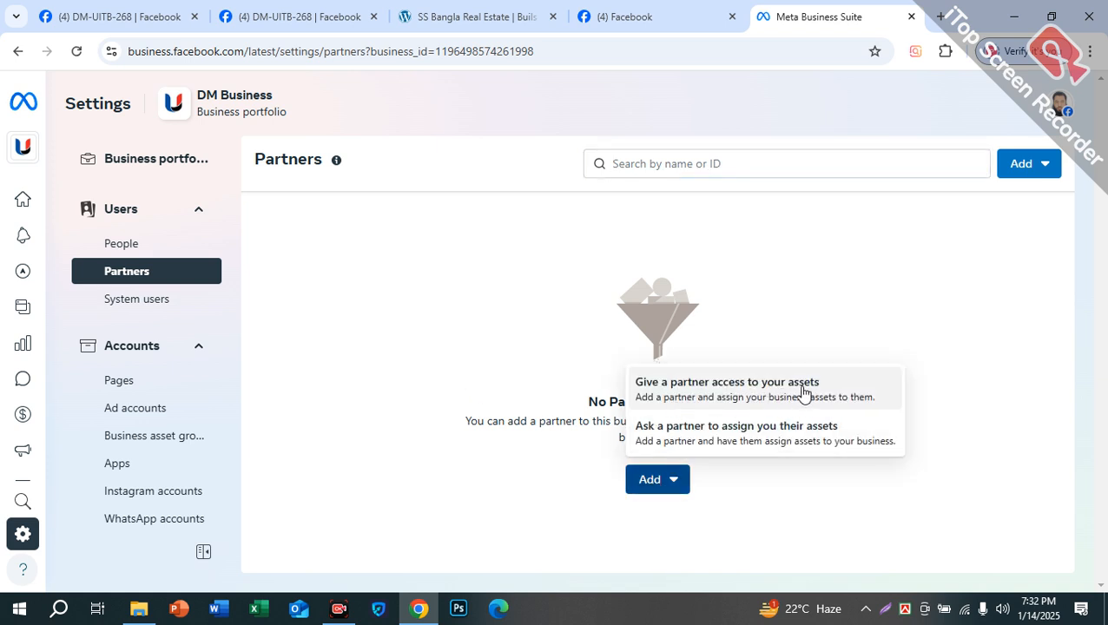
click(732, 408)
click(523, 351)
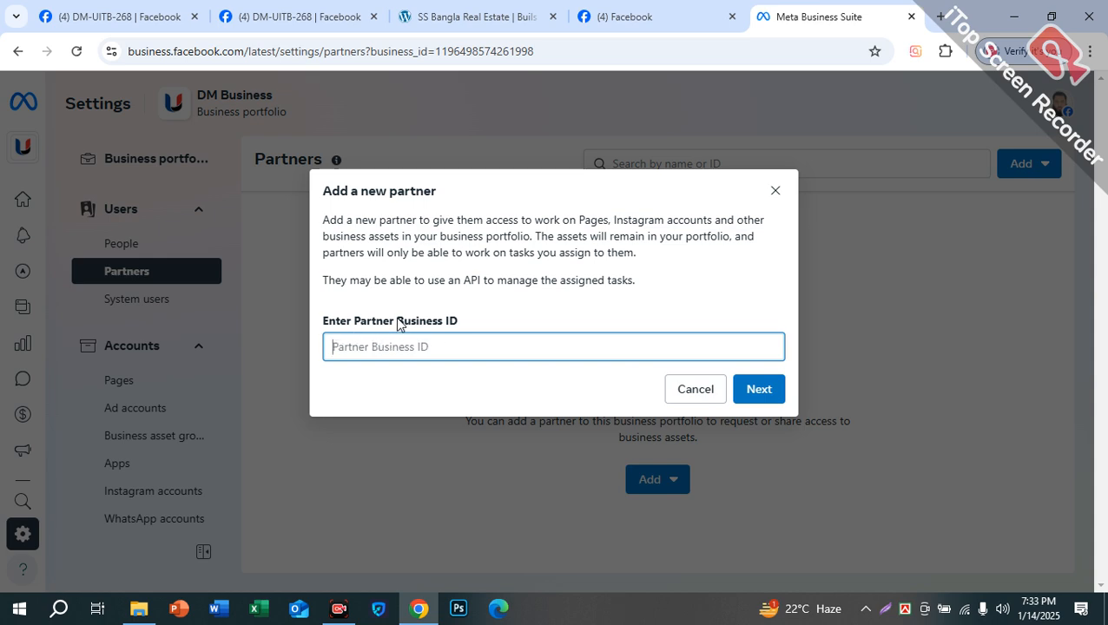
click(700, 389)
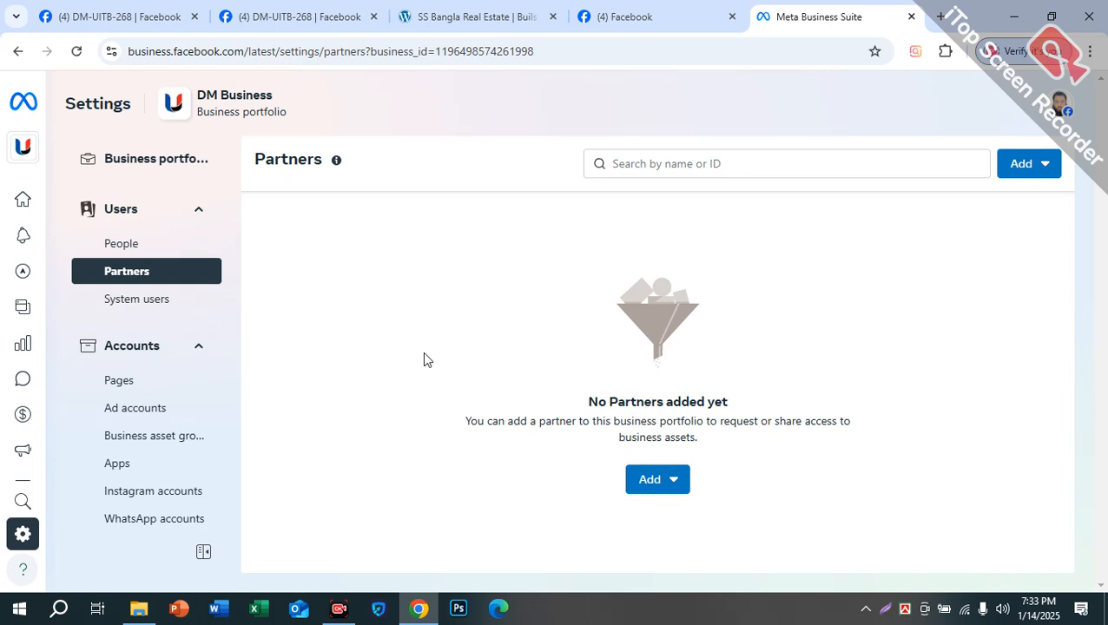
click(145, 162)
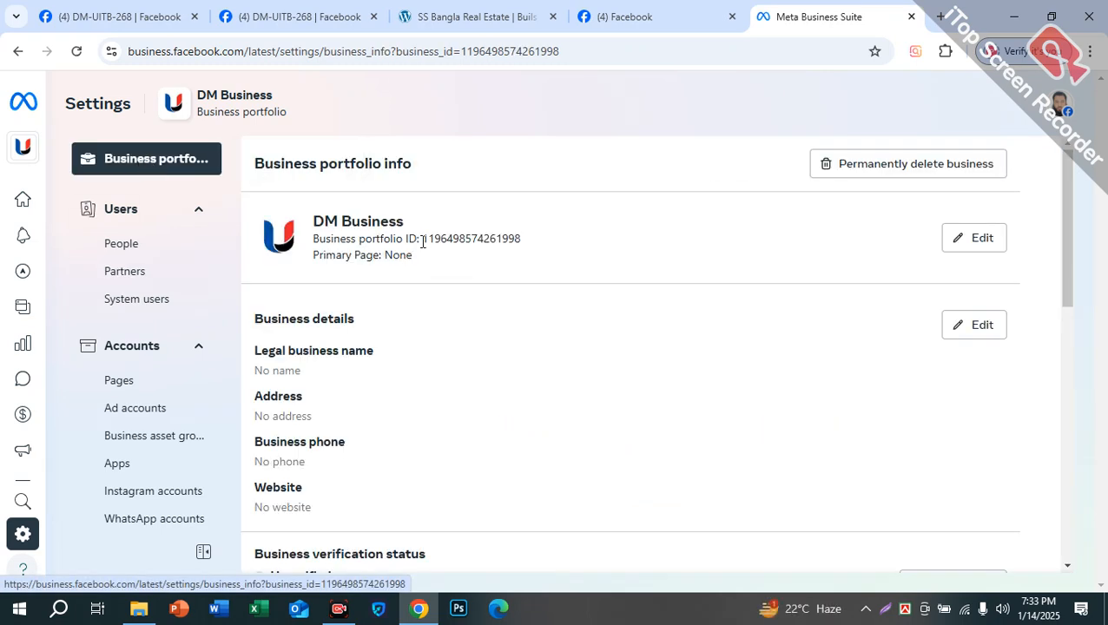
drag(423, 242, 566, 243)
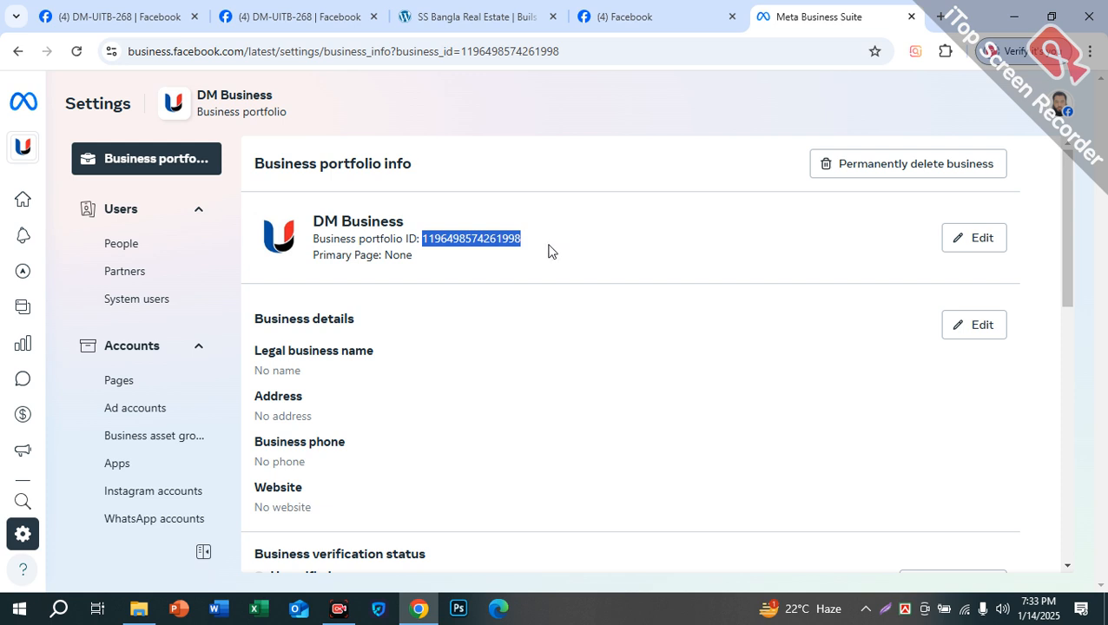
click(135, 270)
click(649, 481)
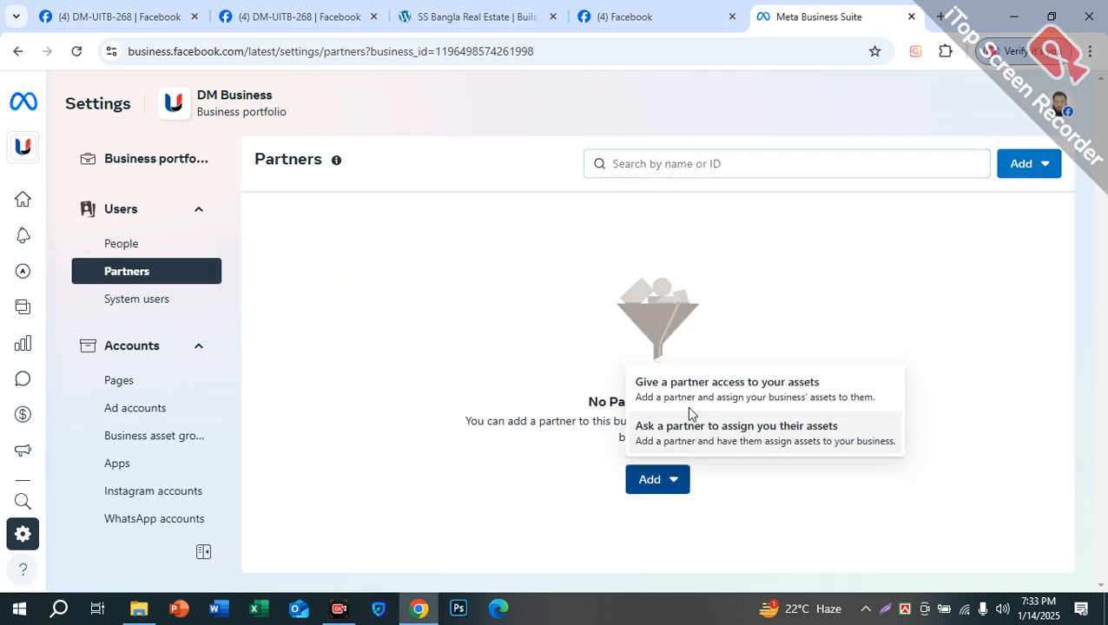
click(785, 382)
click(599, 348)
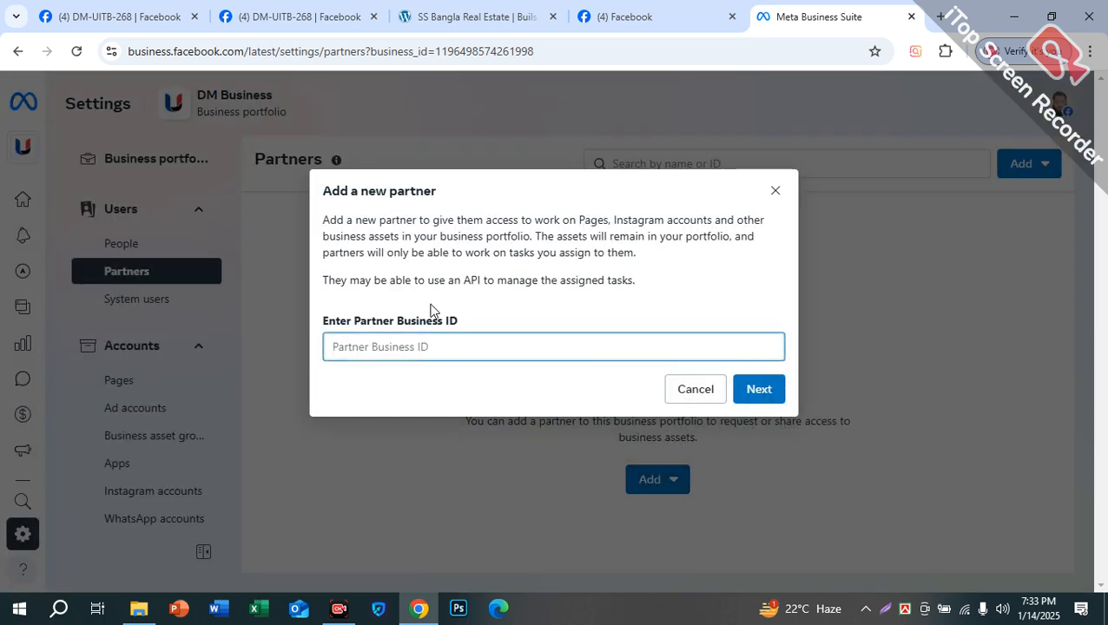
click(754, 391)
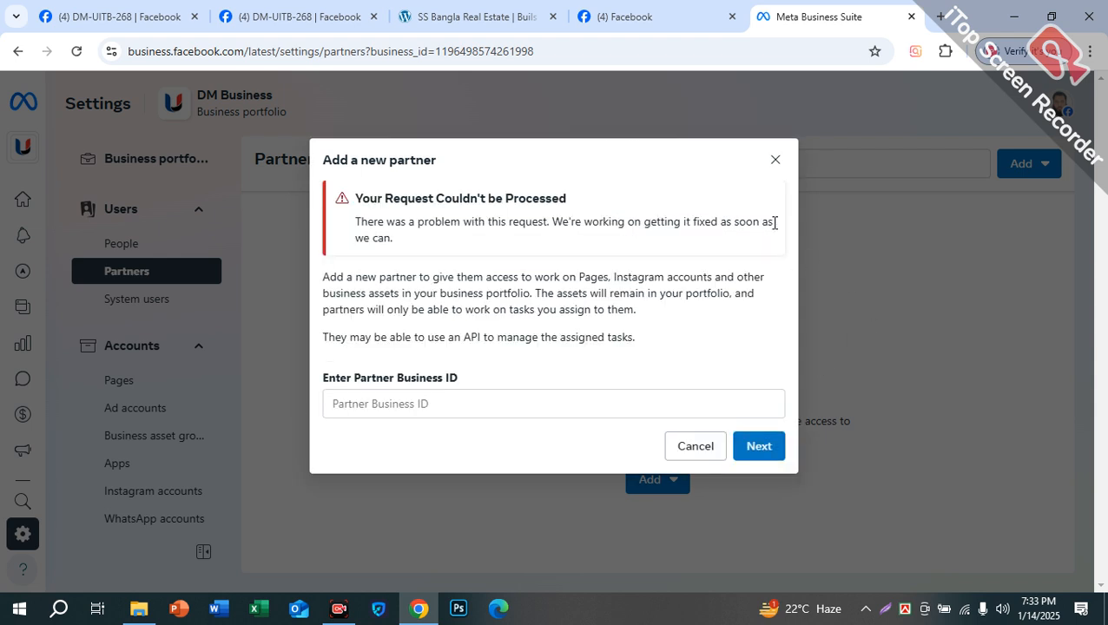
click(774, 162)
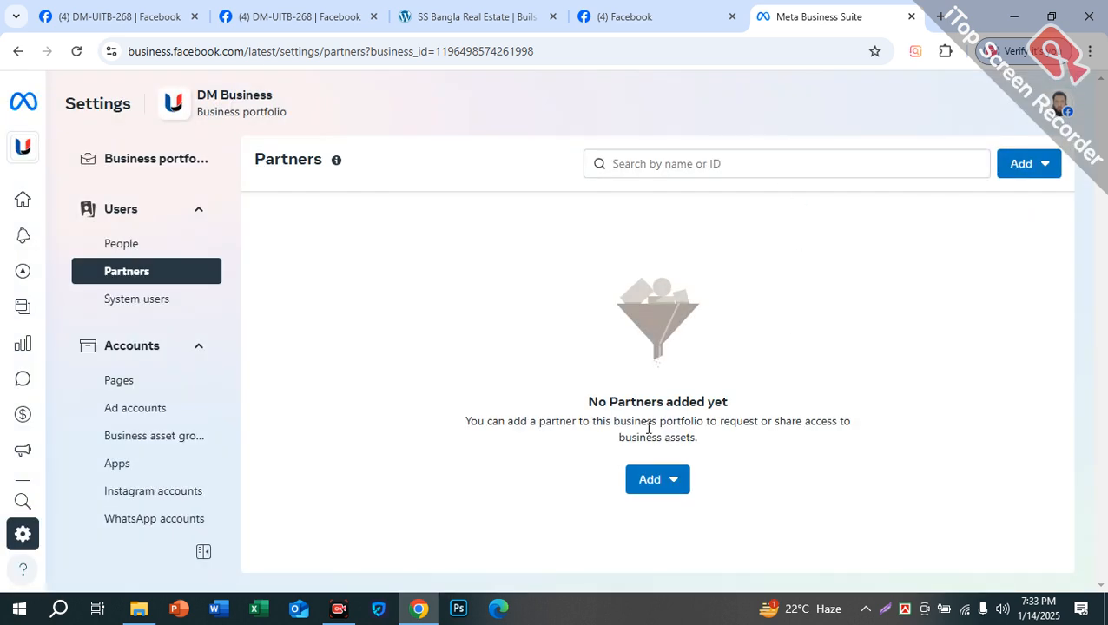
click(653, 482)
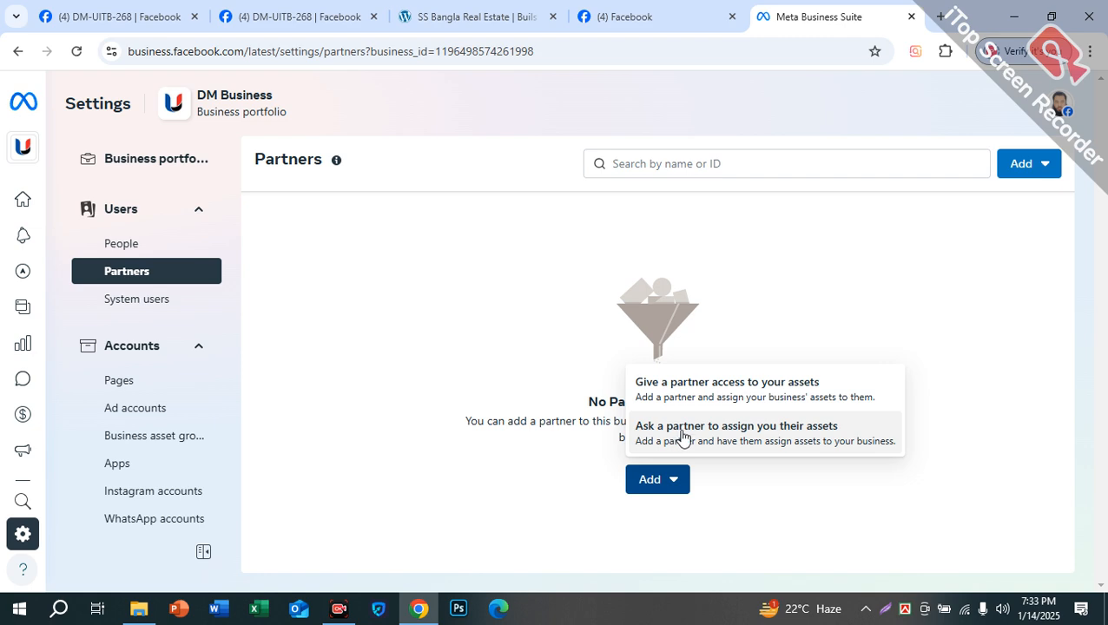
click(776, 445)
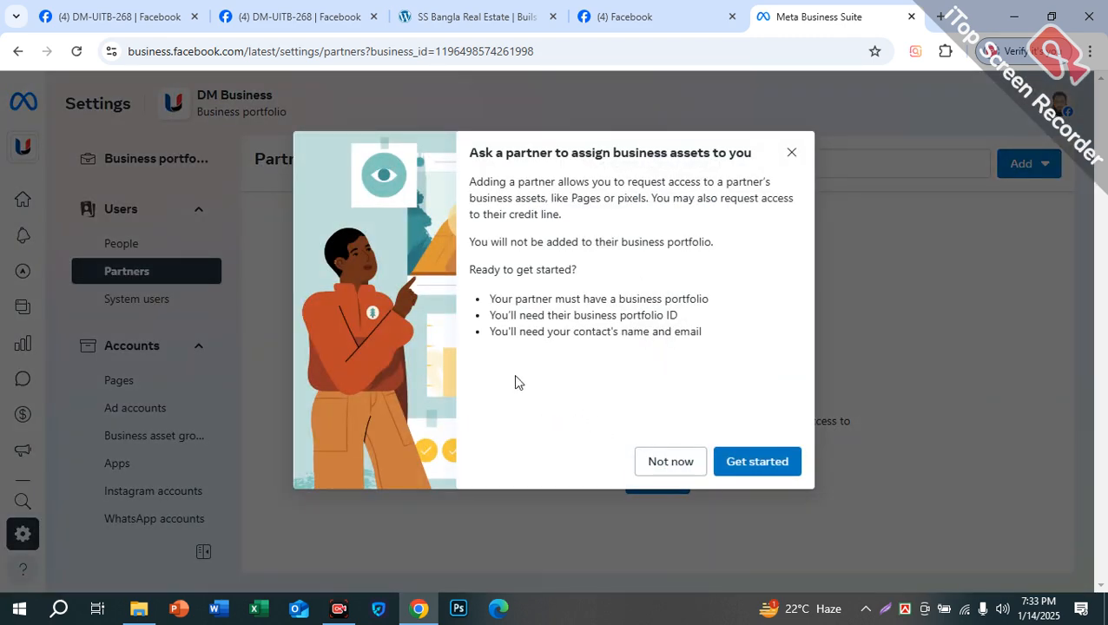
click(768, 462)
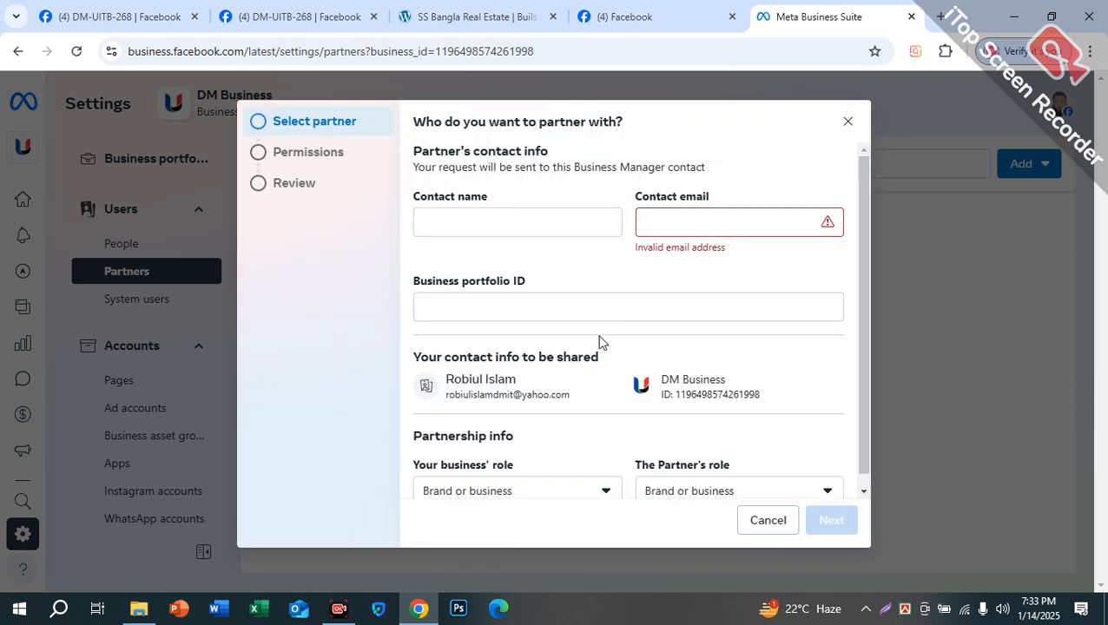
click(444, 219)
click(747, 222)
click(563, 302)
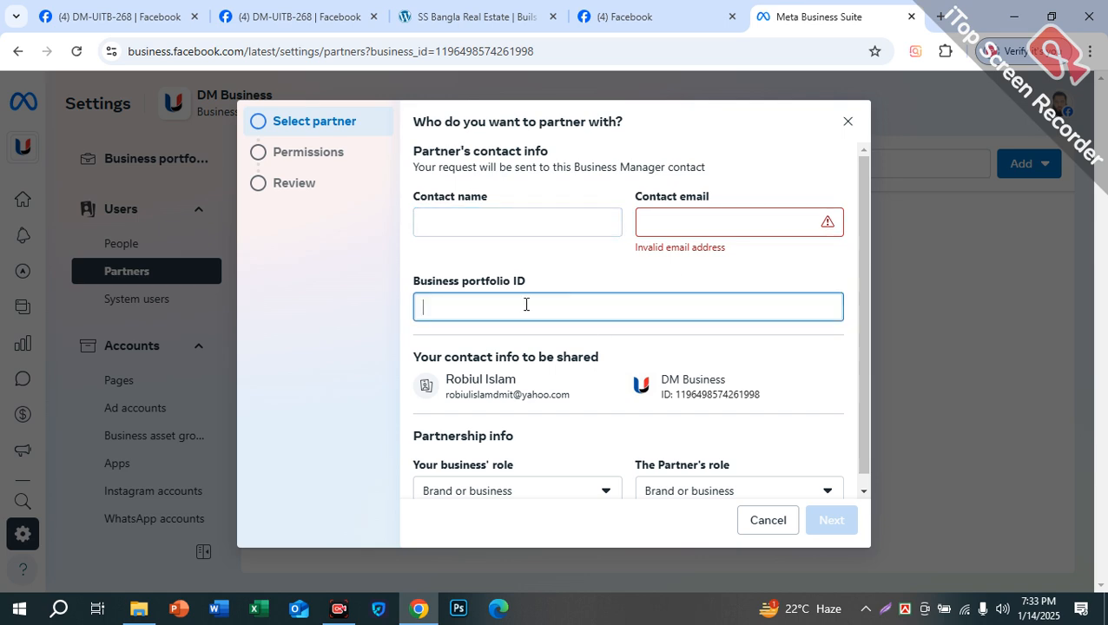
scroll(631, 295, down, 1)
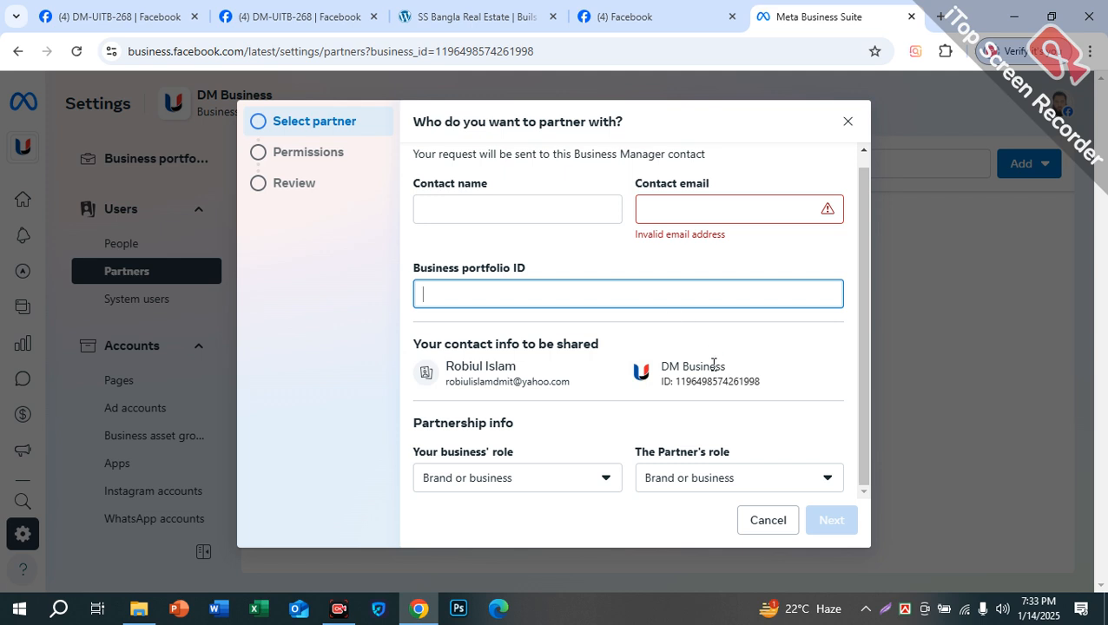
drag(434, 266, 555, 276)
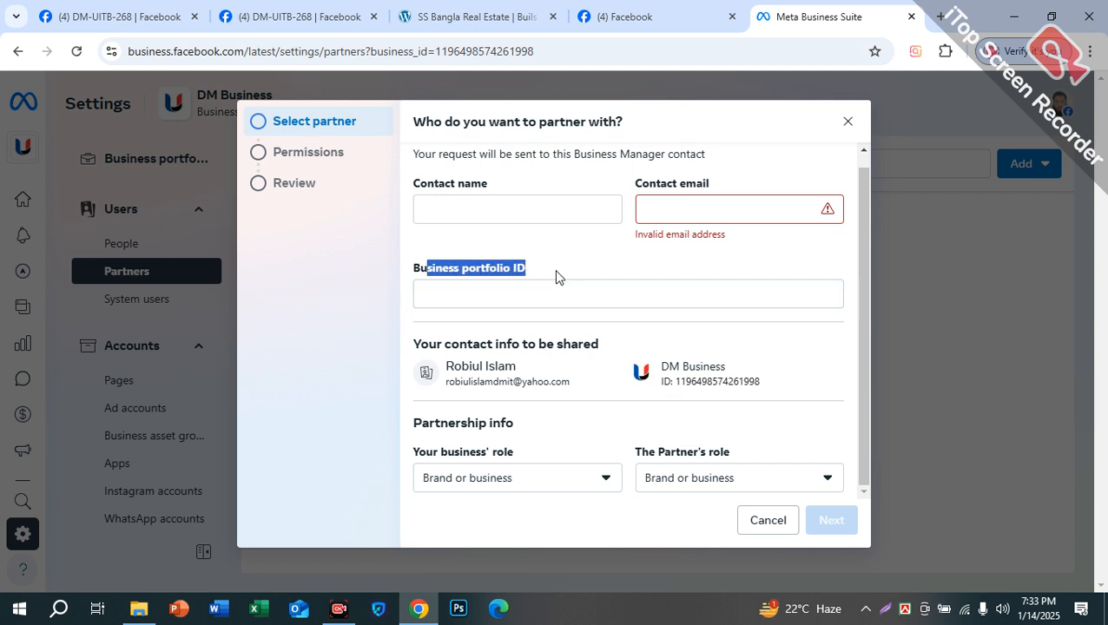
click(521, 293)
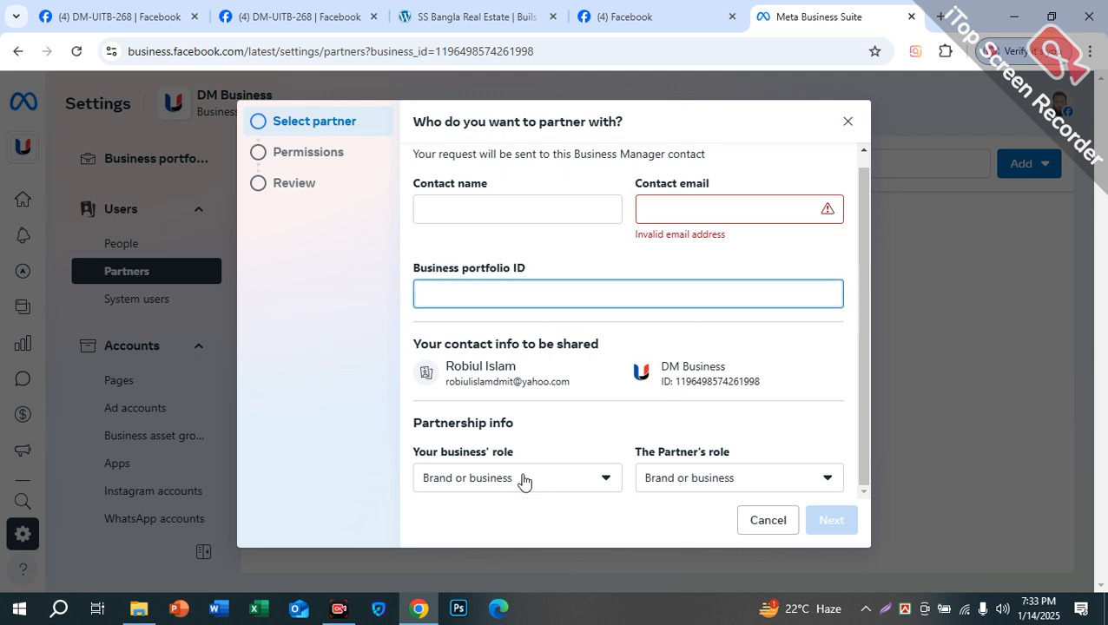
click(450, 208)
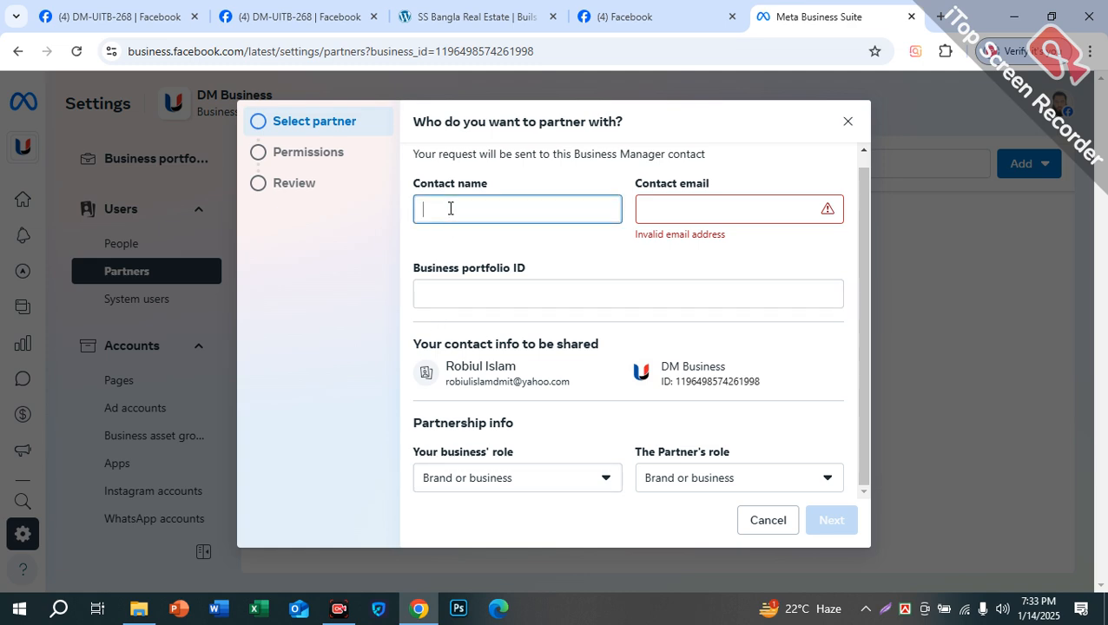
click(708, 216)
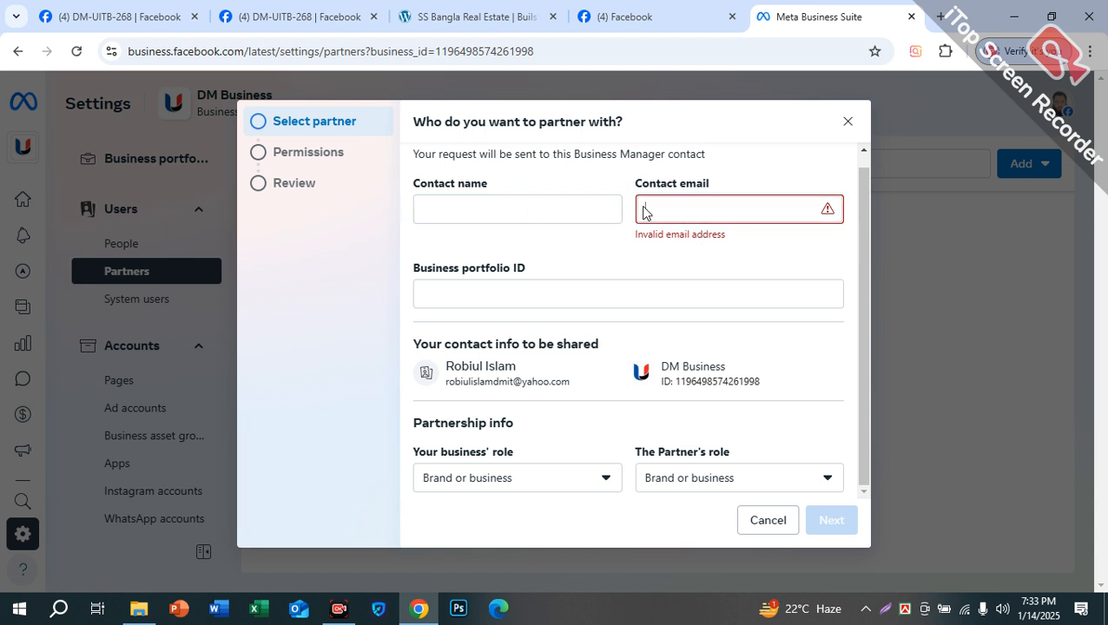
click(526, 288)
click(485, 210)
click(516, 292)
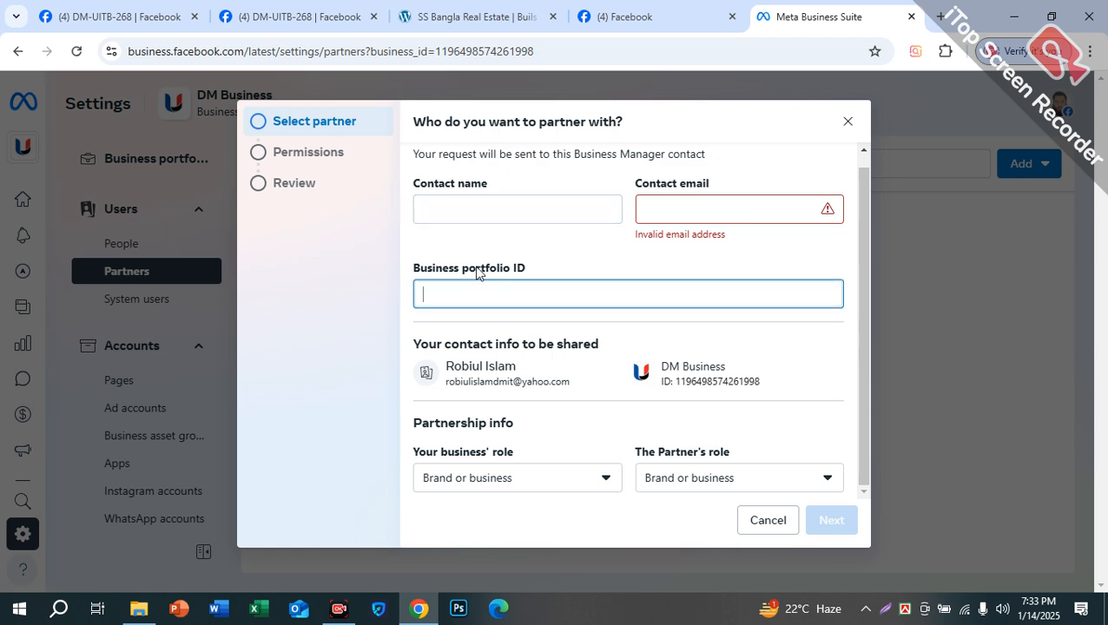
drag(463, 268, 535, 273)
click(509, 289)
click(499, 209)
click(677, 206)
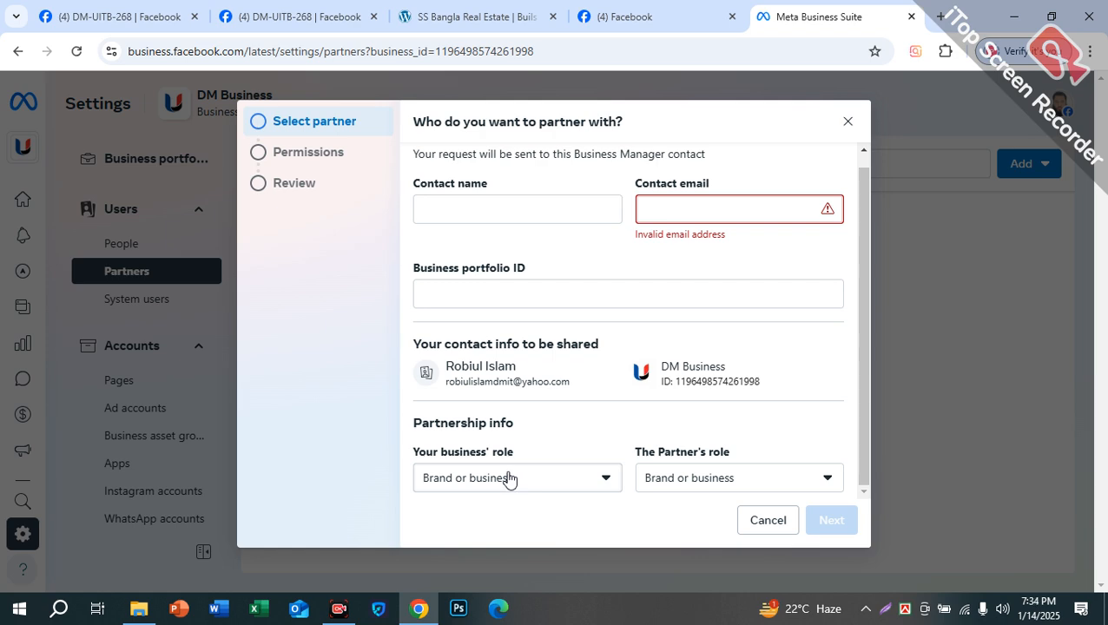
click(579, 209)
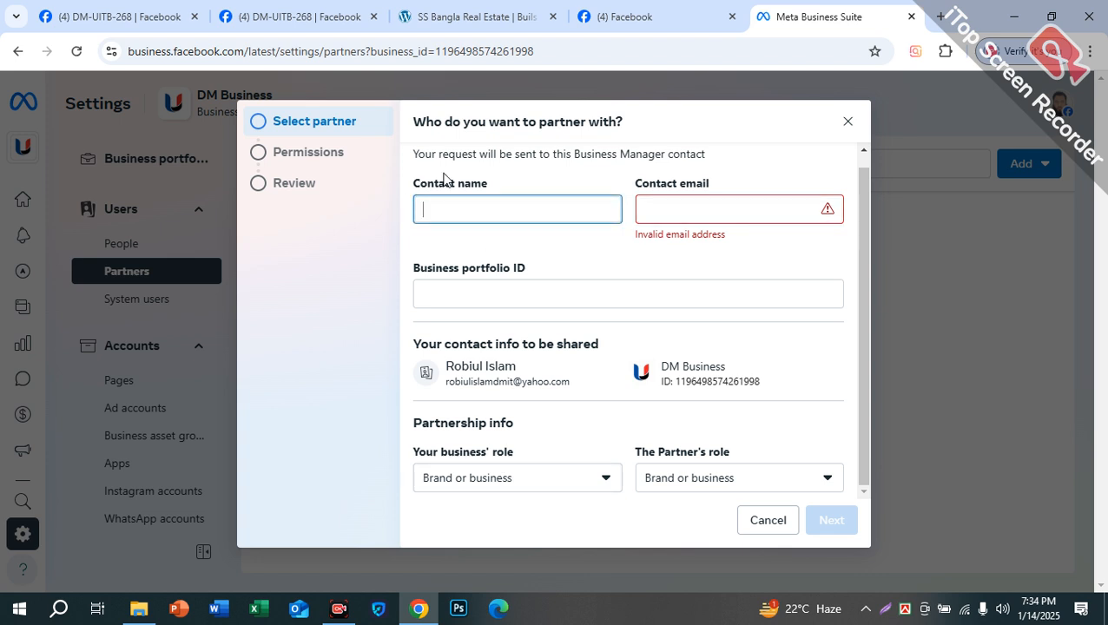
click(681, 206)
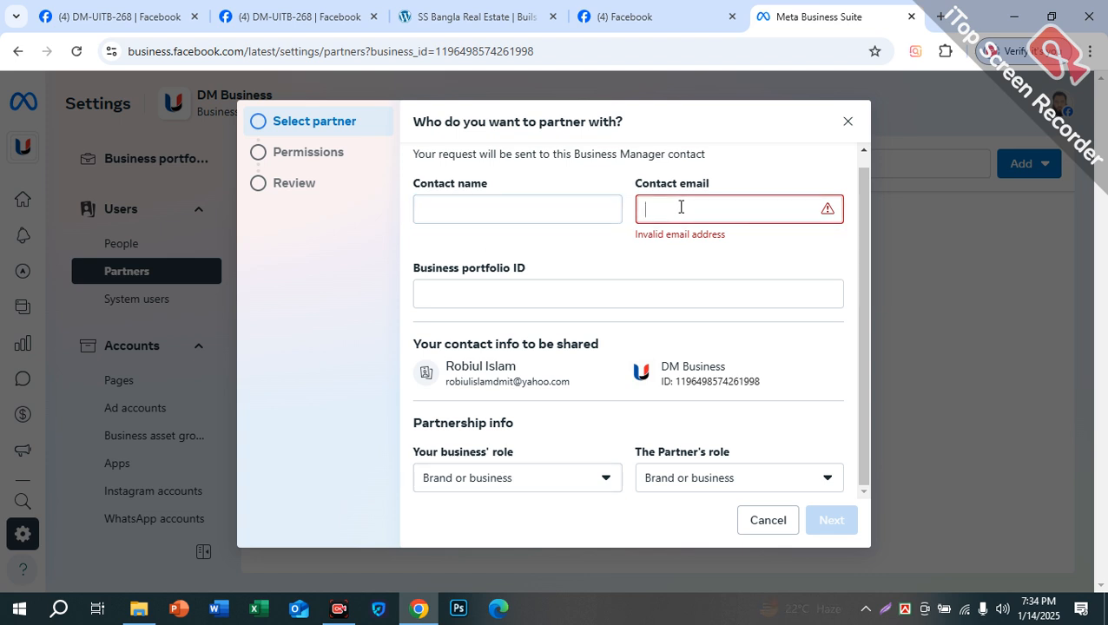
drag(673, 240, 752, 244)
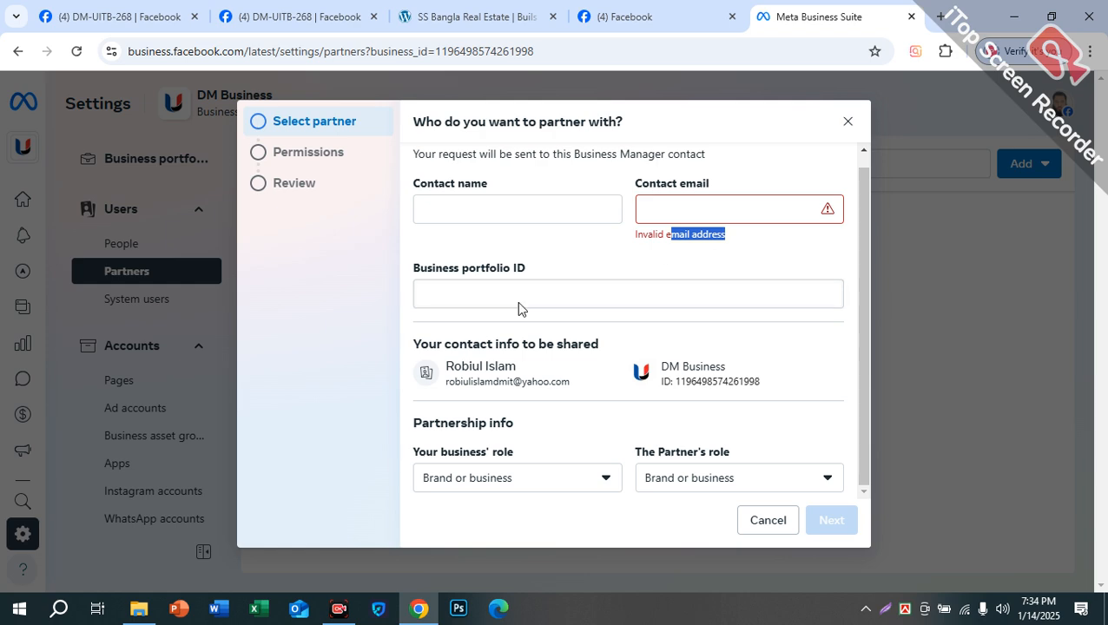
click(518, 308)
click(507, 205)
click(738, 208)
click(581, 288)
click(512, 209)
click(686, 208)
click(632, 288)
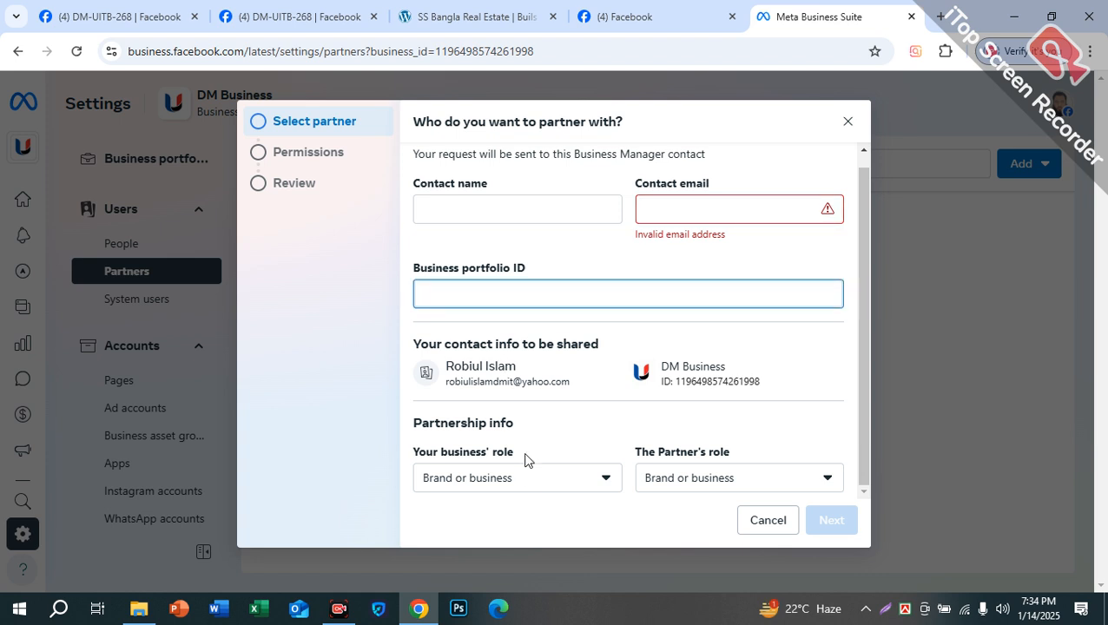
click(514, 488)
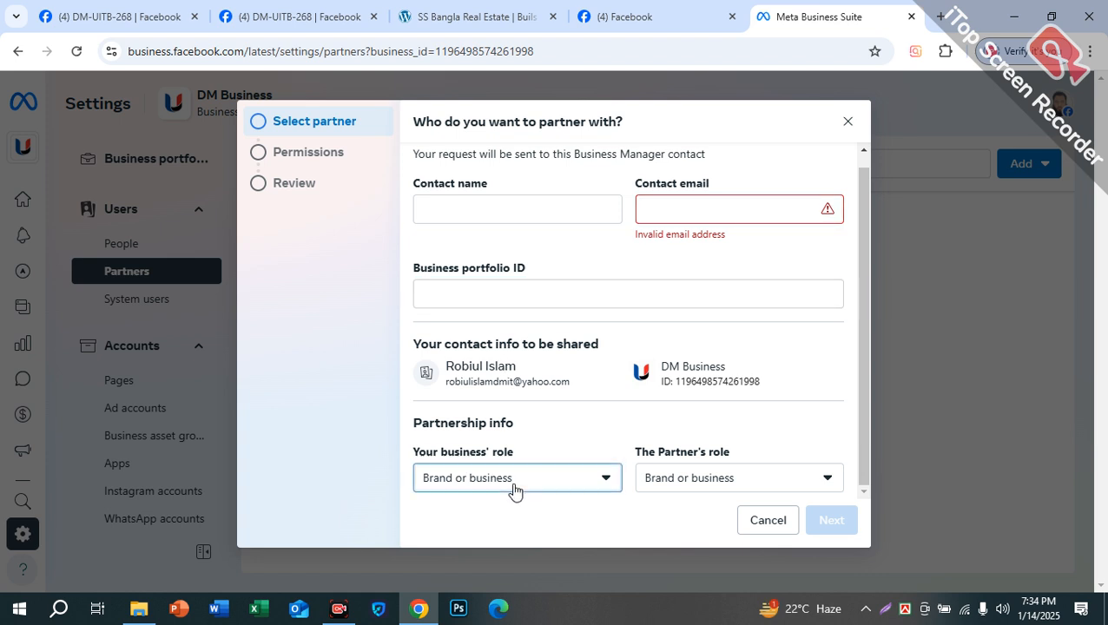
click(493, 414)
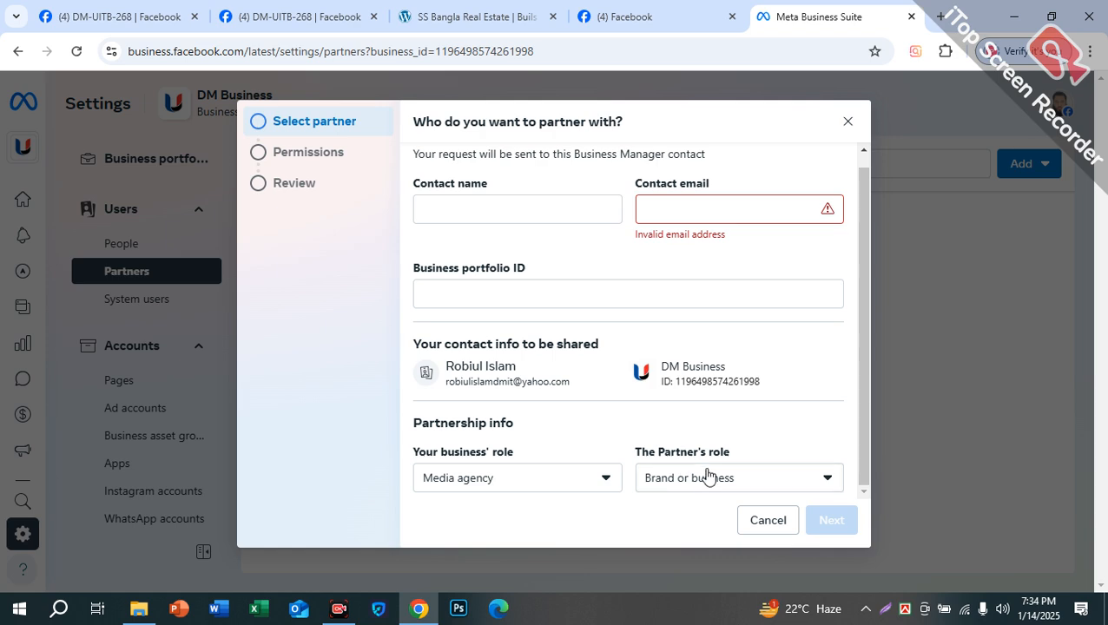
click(507, 486)
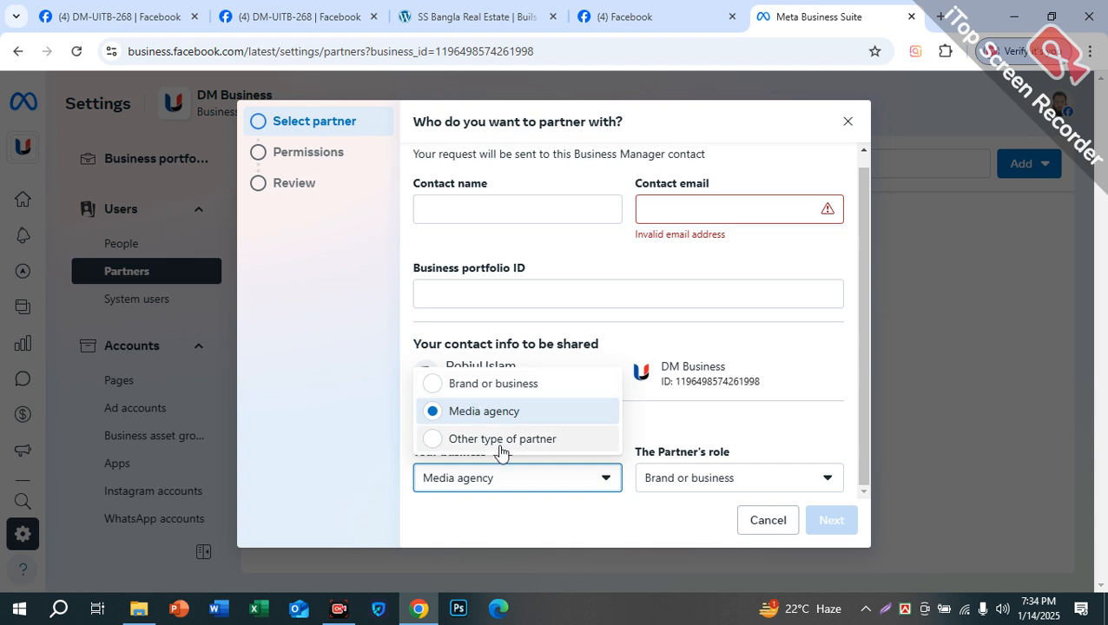
click(504, 441)
click(686, 478)
click(740, 438)
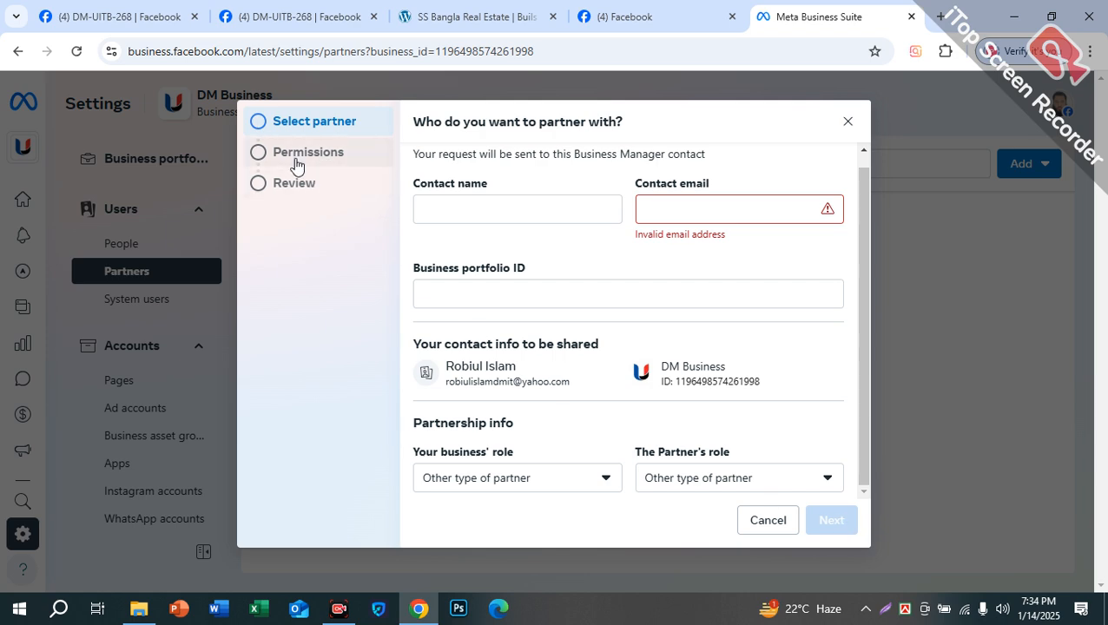
click(846, 127)
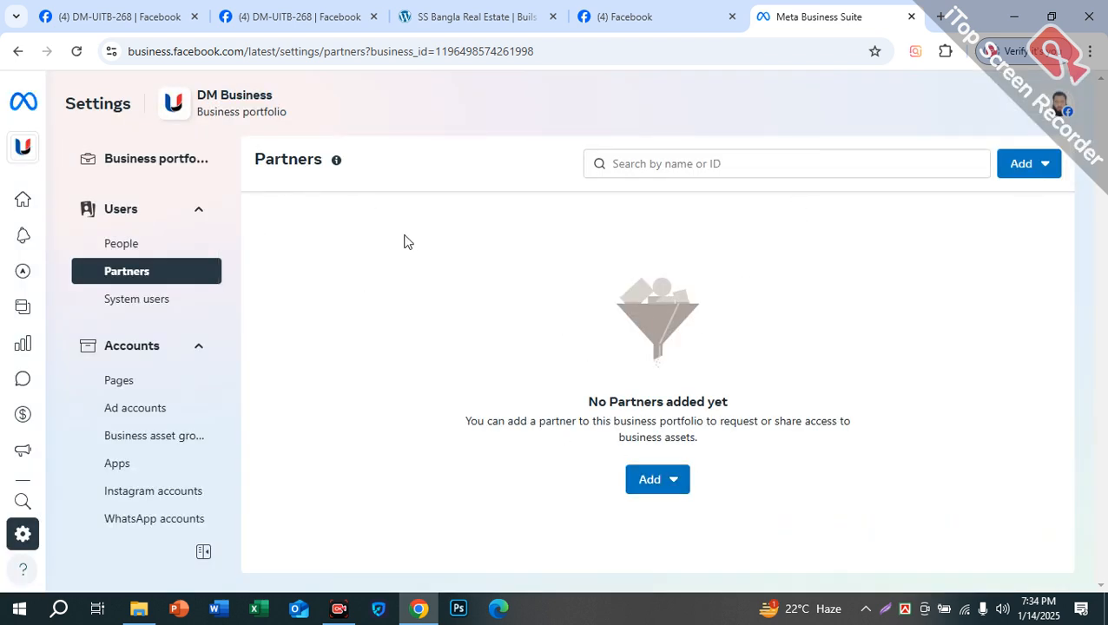
Step: Open DM Digital Solutions settings and start inviting a person by their Gmail address
click(22, 153)
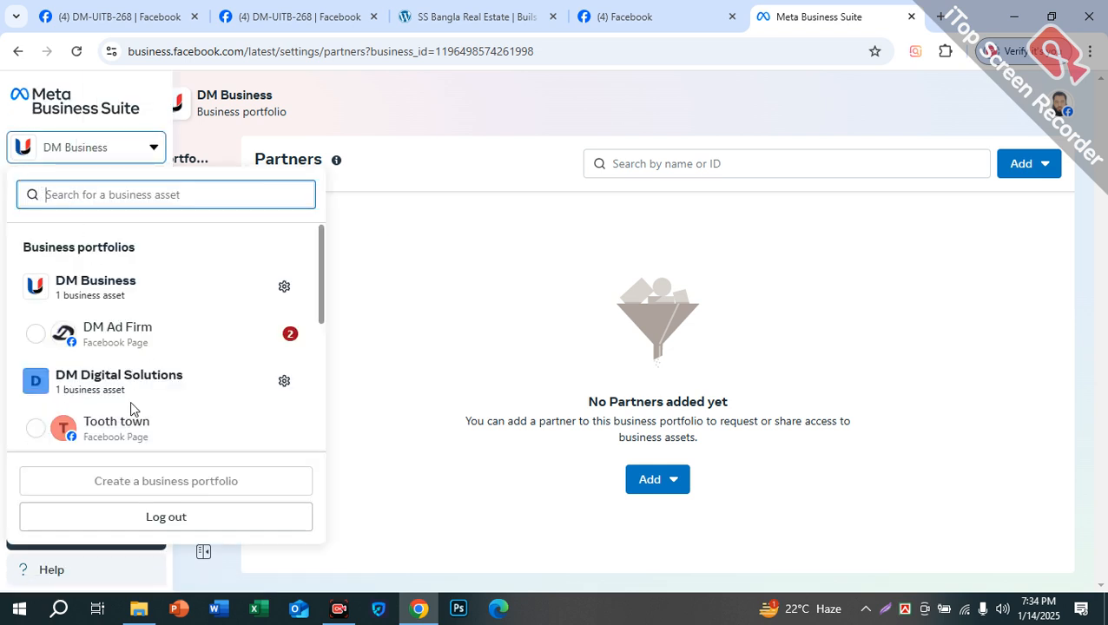
click(287, 382)
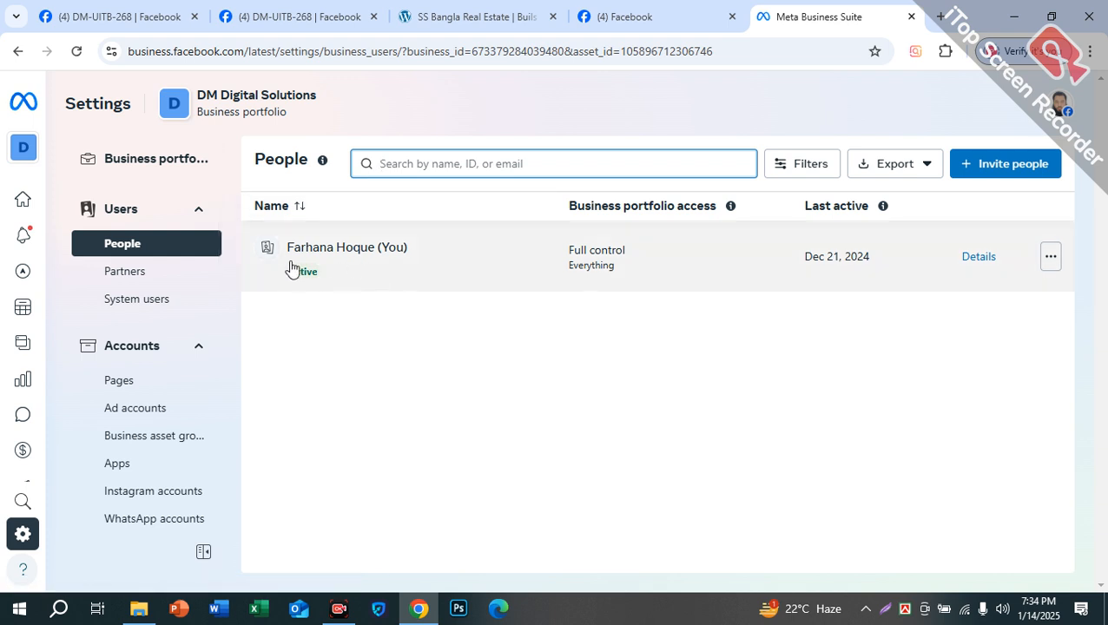
click(999, 168)
click(450, 227)
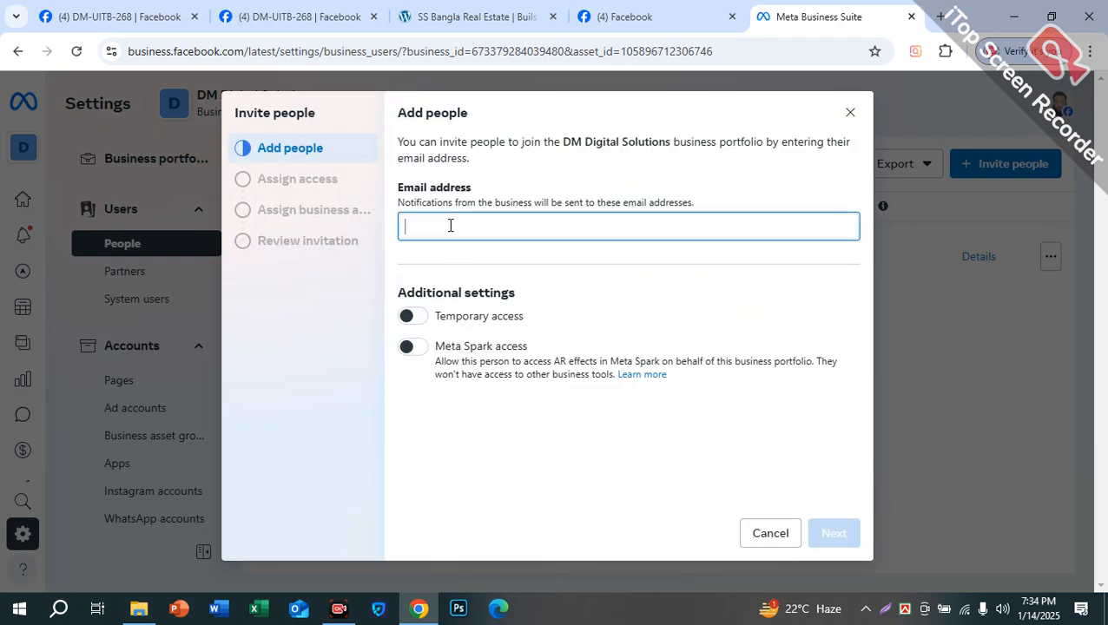
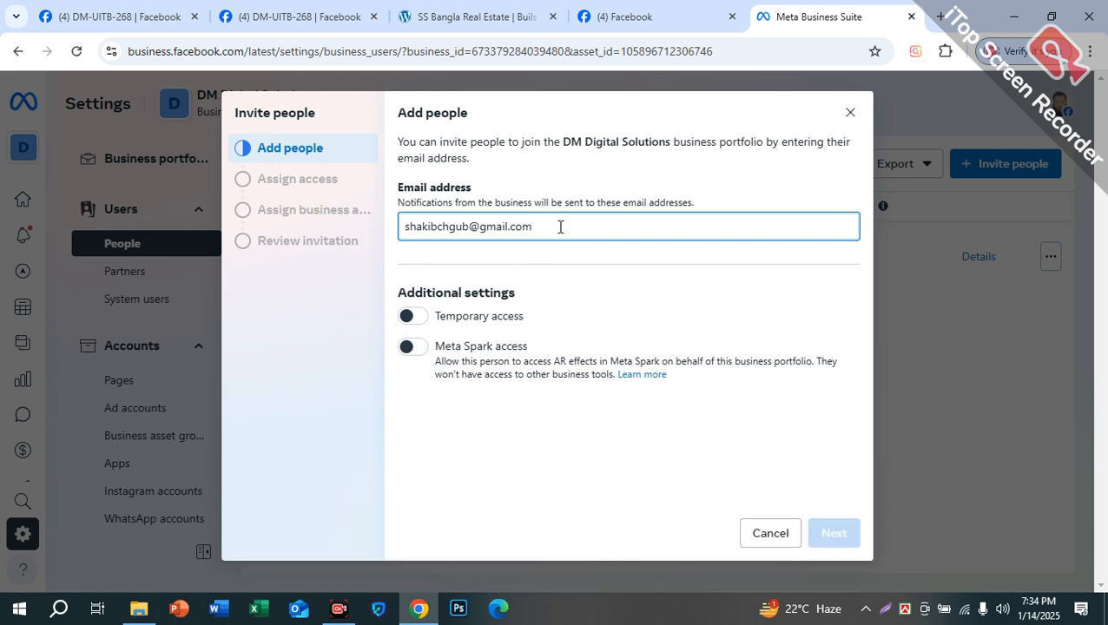
click(580, 304)
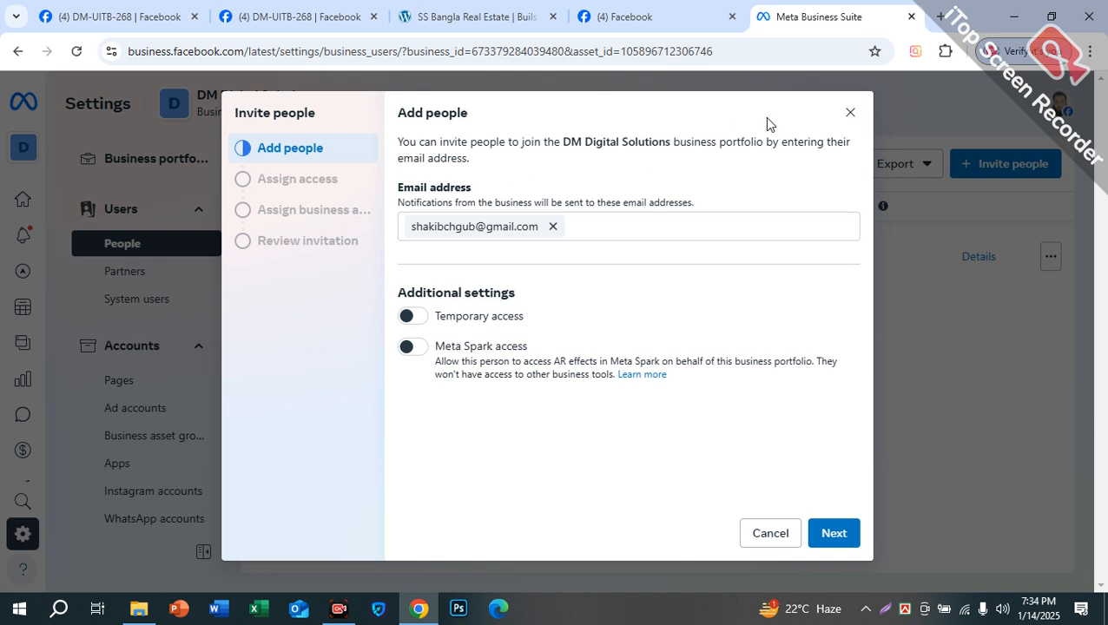
Step: Discard the unfinished invitation and go to the portfolio's info section
click(849, 115)
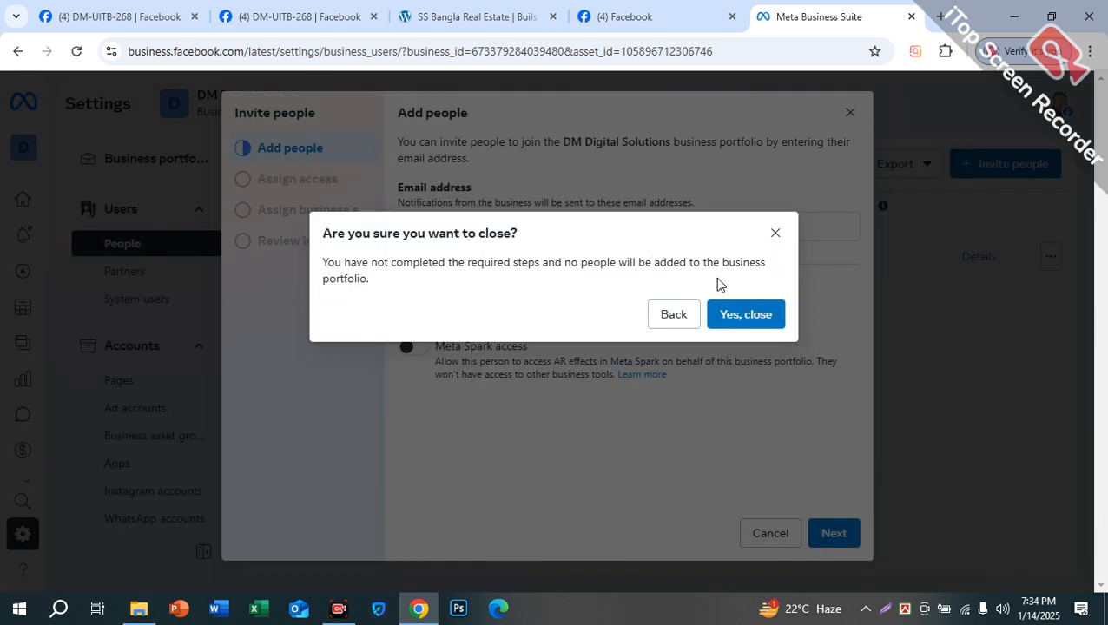
click(762, 320)
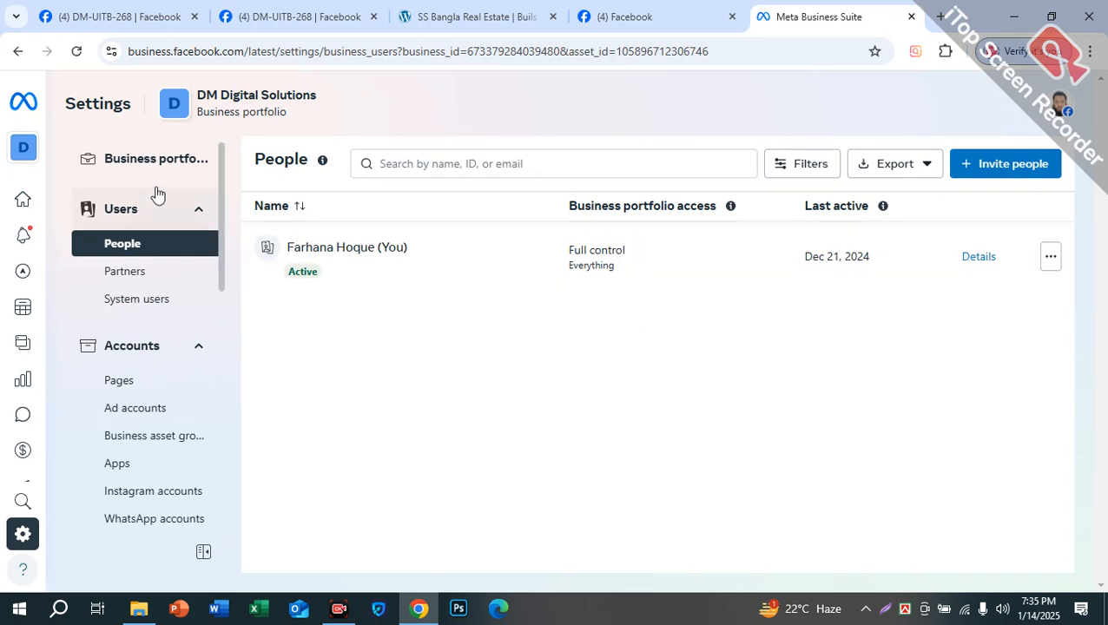
click(161, 161)
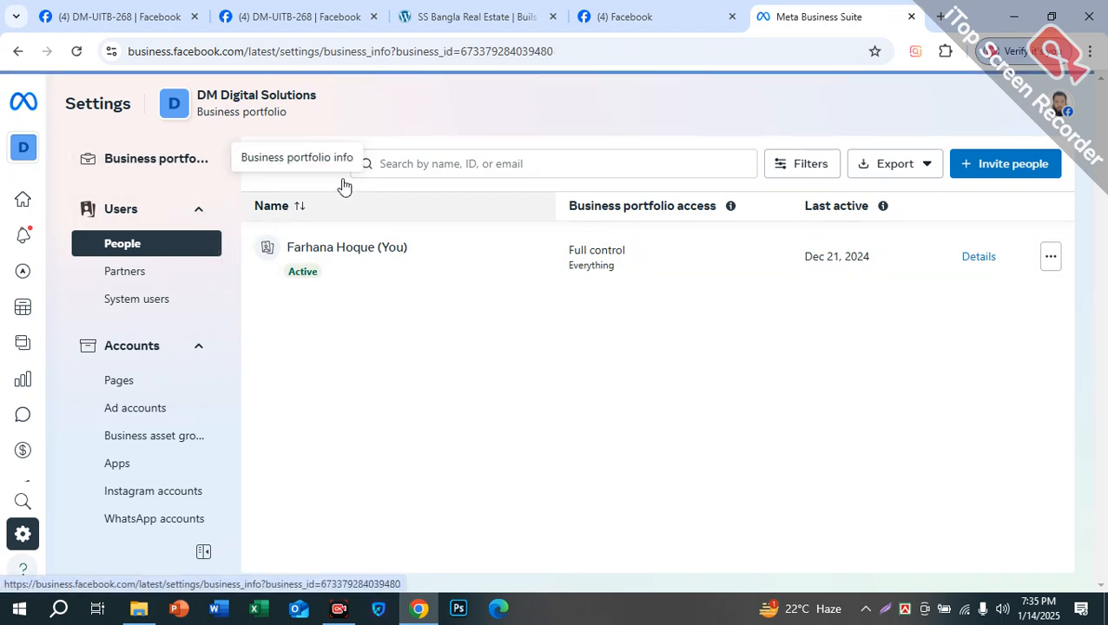
Step: Copy the DM Digital Solutions business portfolio ID from its info page
click(144, 161)
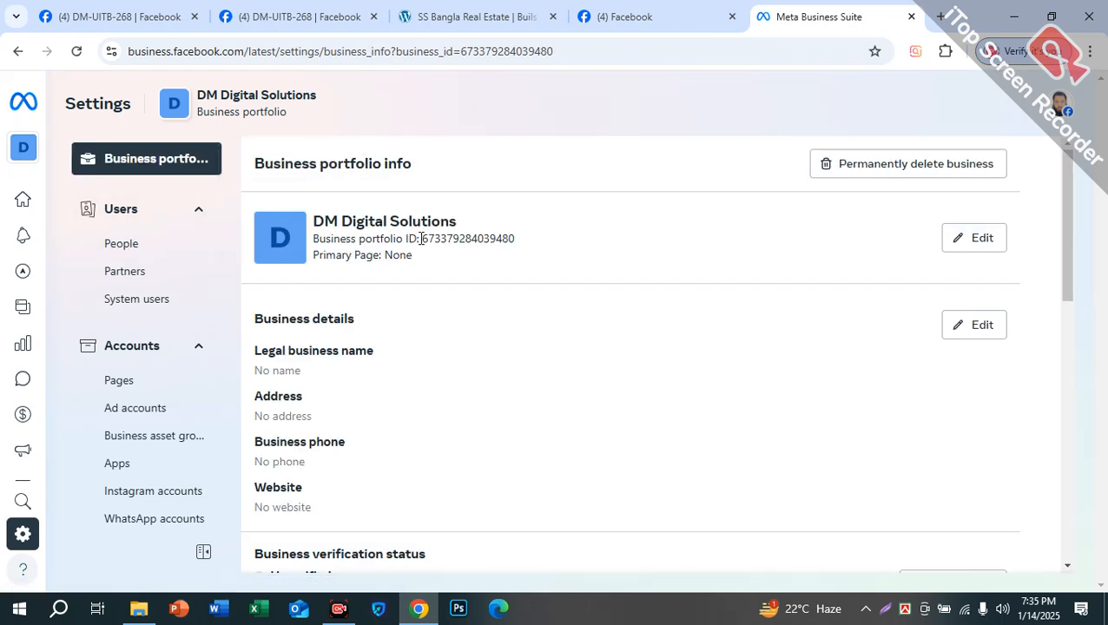
drag(441, 239, 498, 255)
right_click(474, 238)
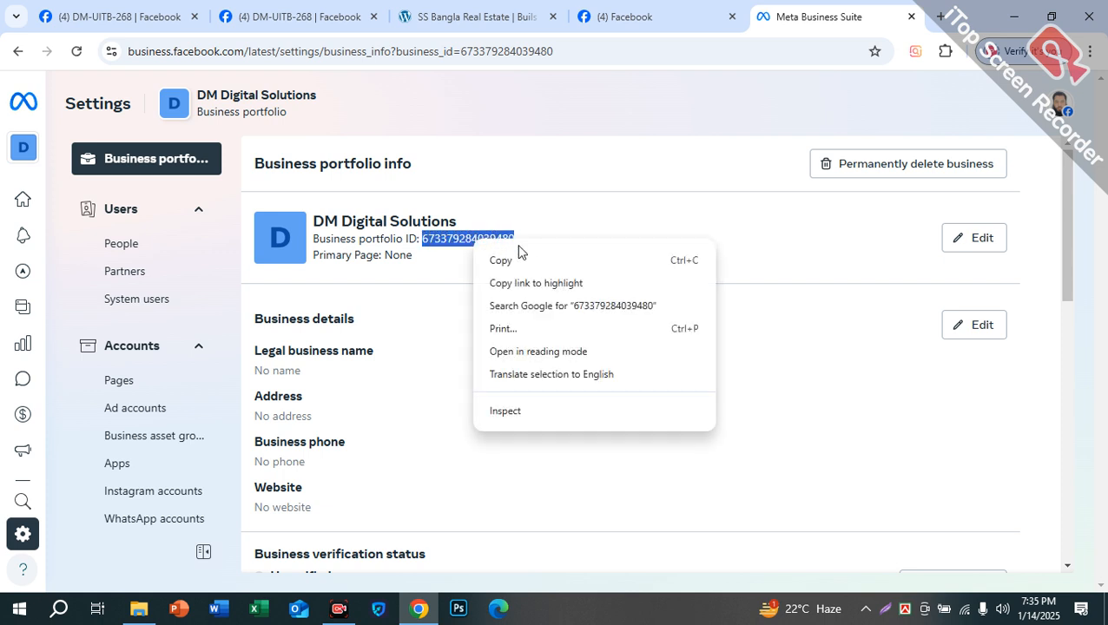
click(567, 257)
Step: Switch to the DM Business portfolio's settings from the portfolio list
mouse_move(20, 197)
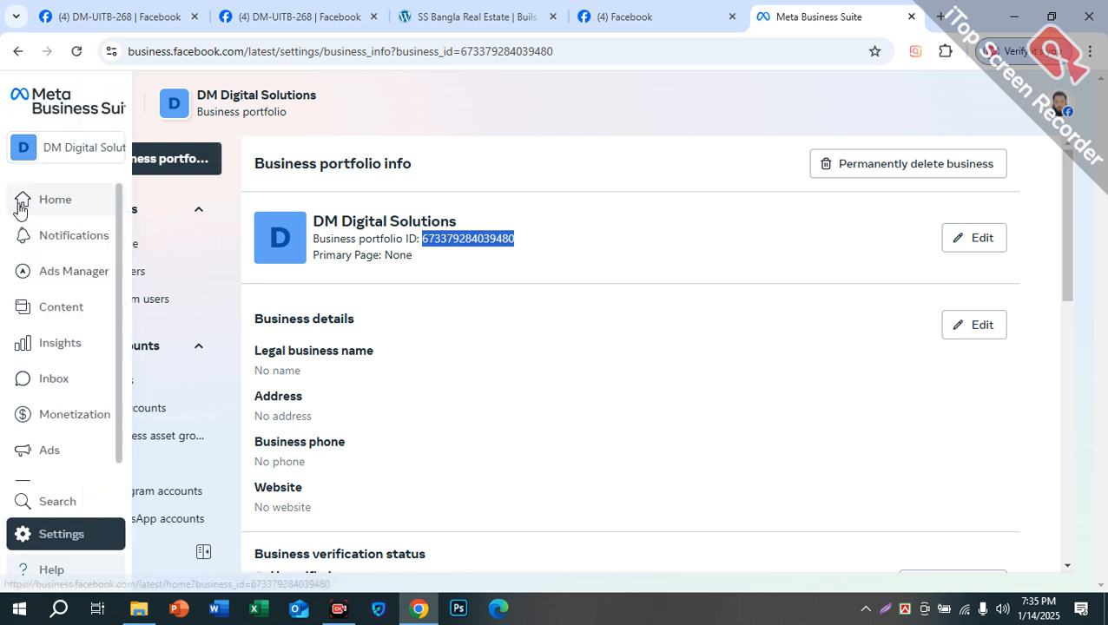
click(89, 149)
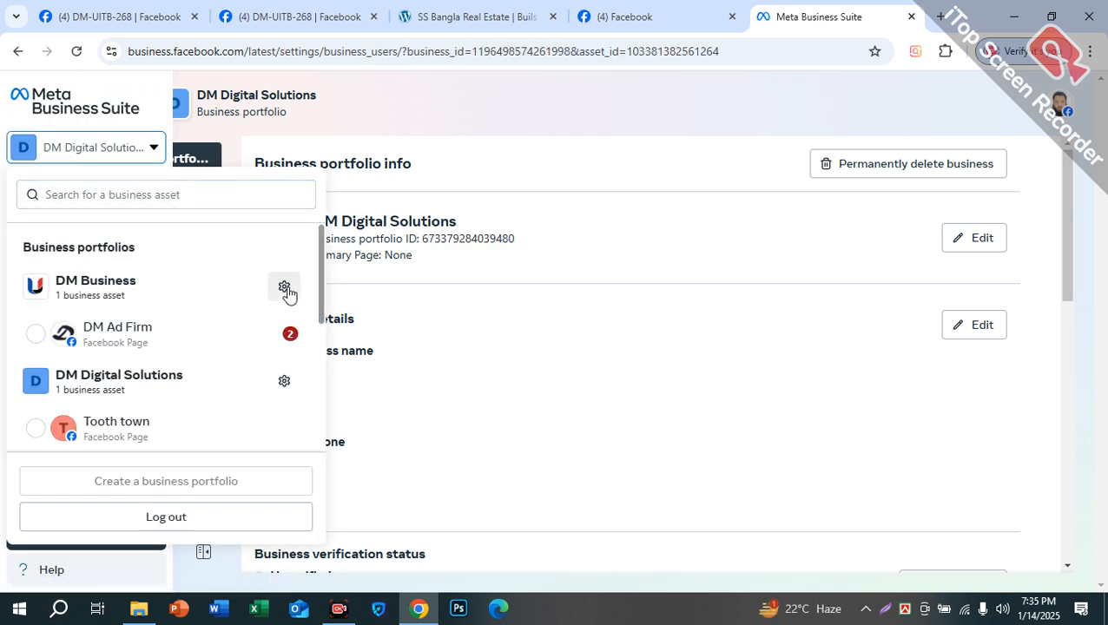
click(282, 285)
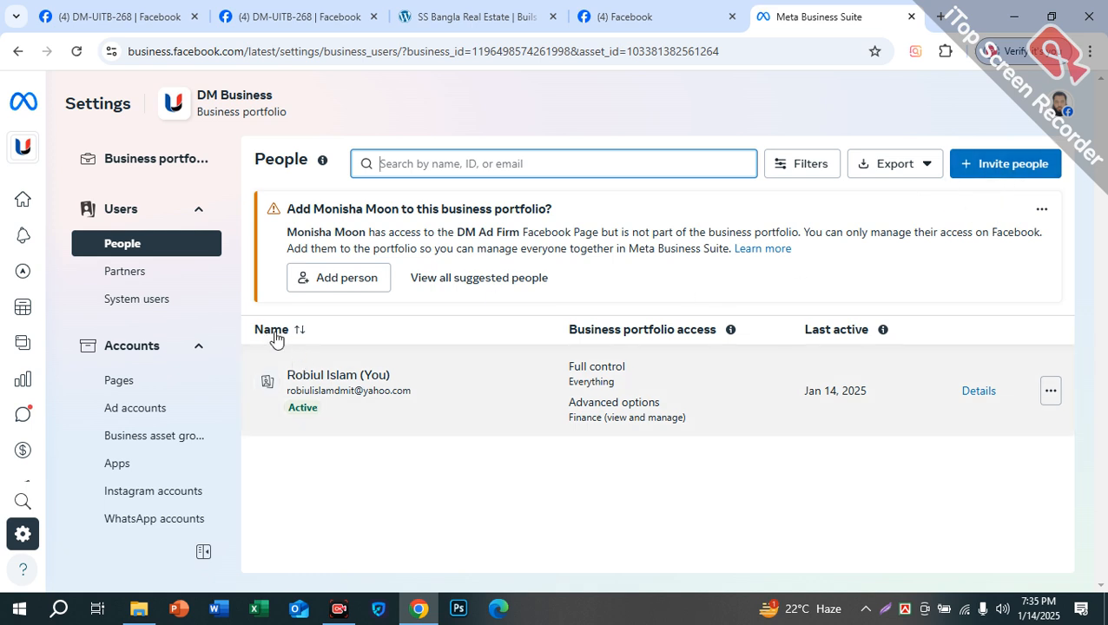
Step: Try giving partner access by pasting the copied DM Digital Solutions ID as the Partner Business ID
click(137, 271)
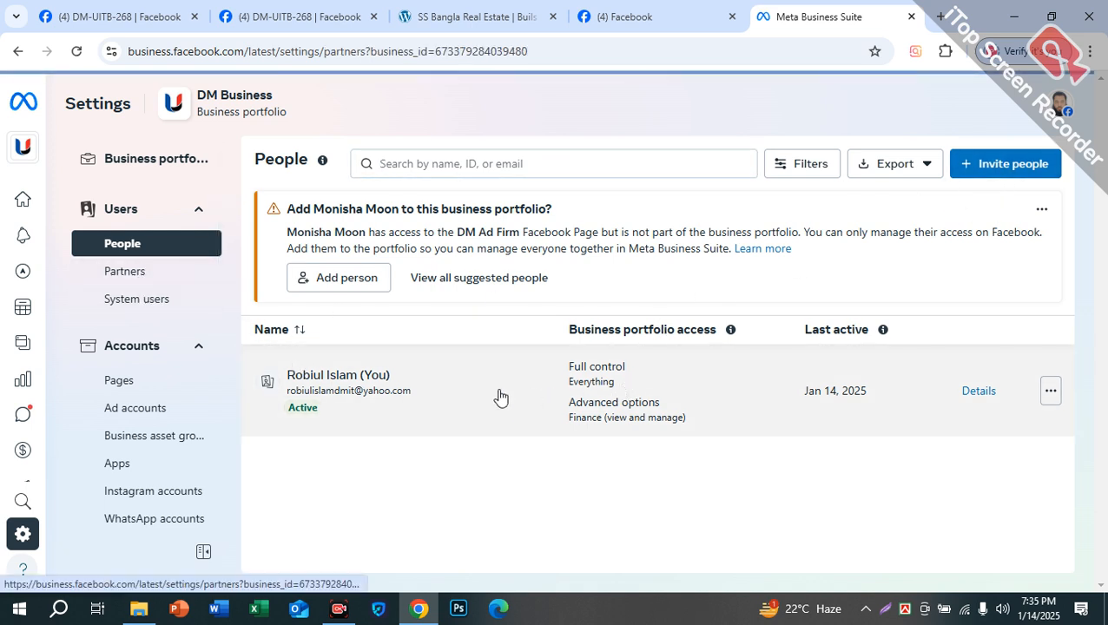
click(641, 486)
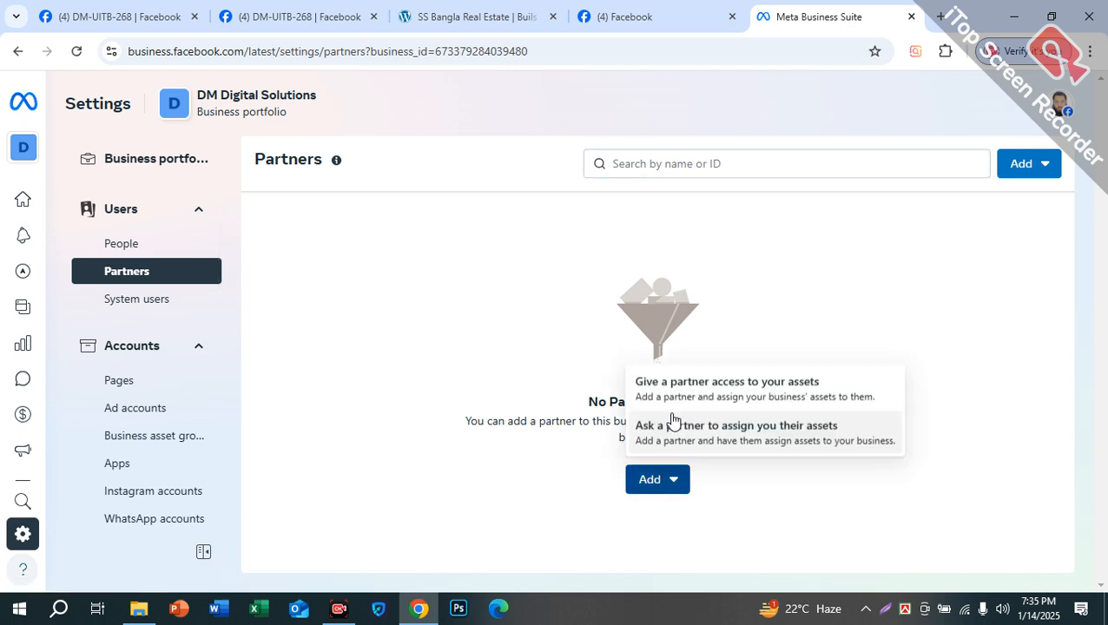
click(691, 395)
click(631, 343)
key(ctrl+v)
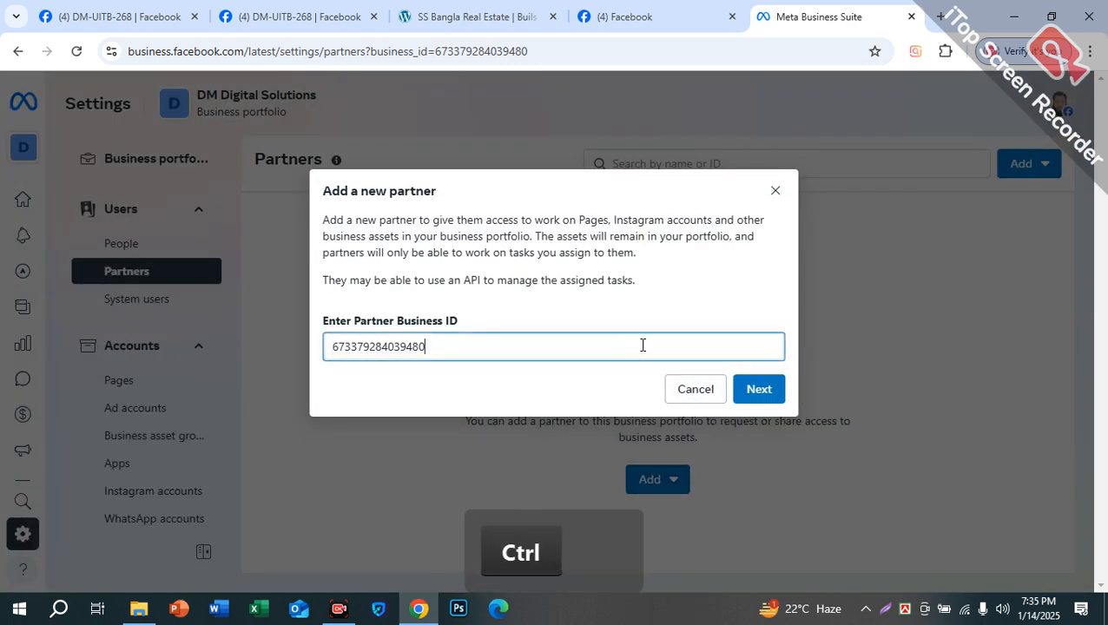
click(764, 395)
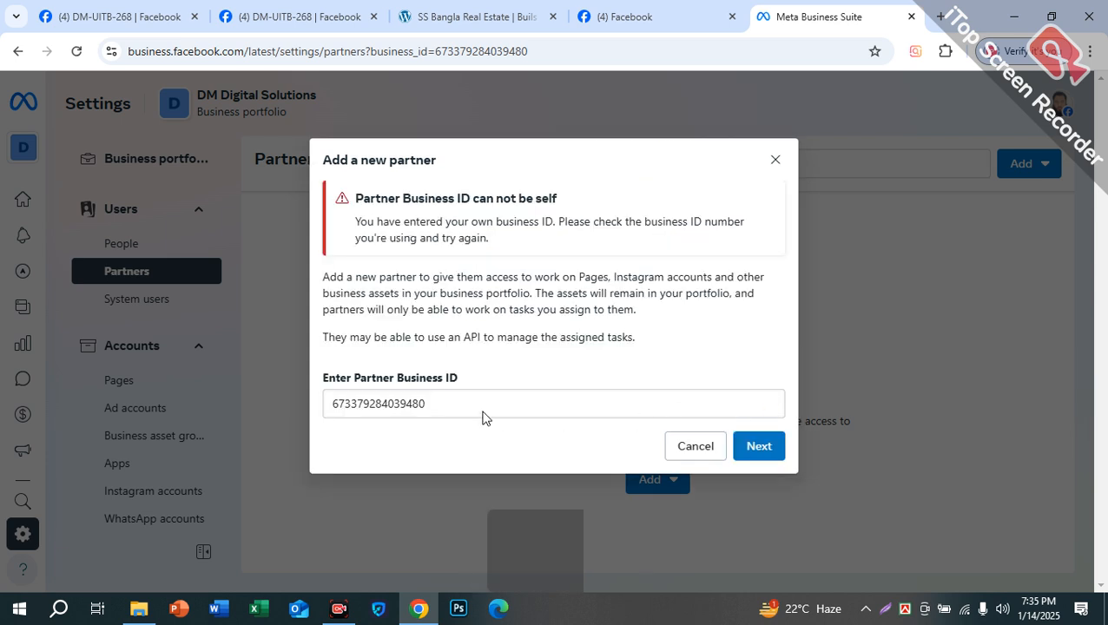
Step: Read the rejection error, dismiss the add partner dialog, and go to System users
drag(400, 215, 618, 207)
click(618, 207)
drag(358, 196, 585, 206)
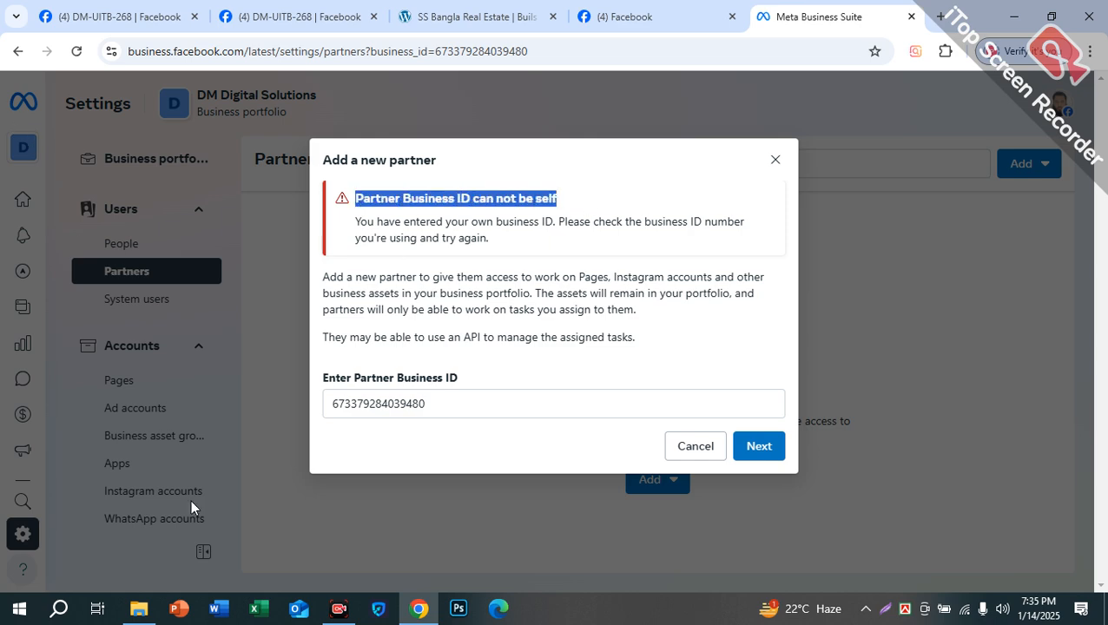
click(778, 161)
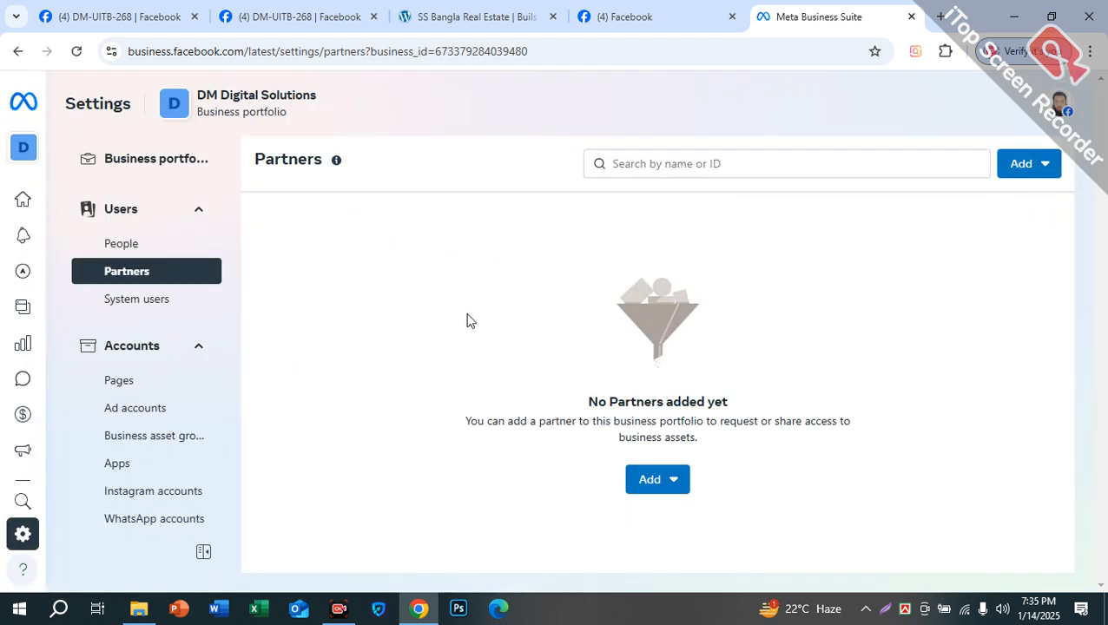
click(110, 301)
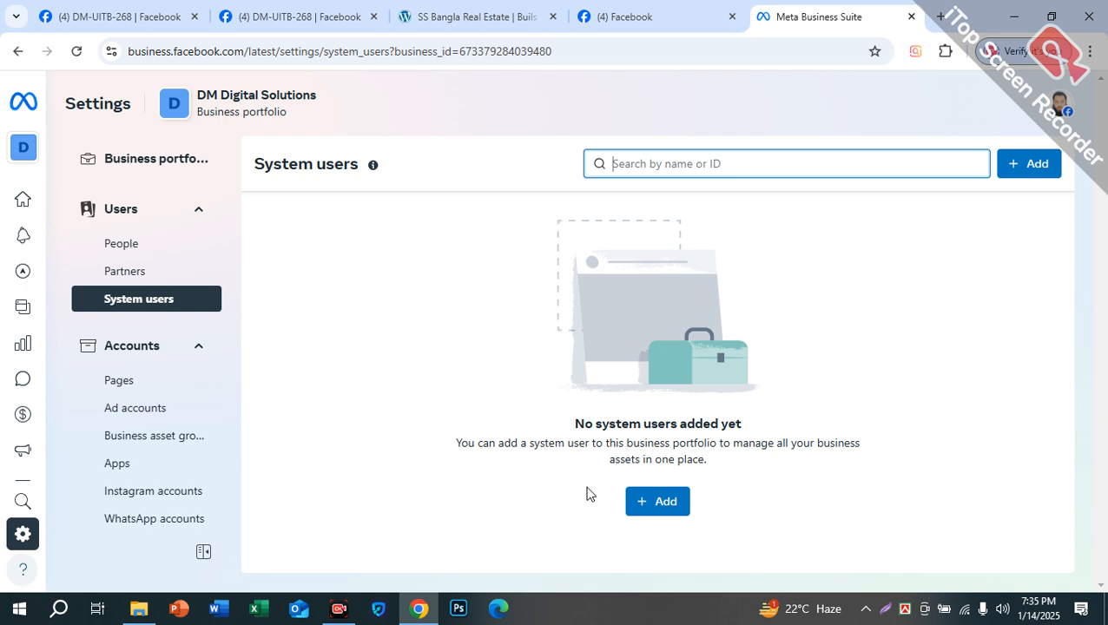
click(663, 502)
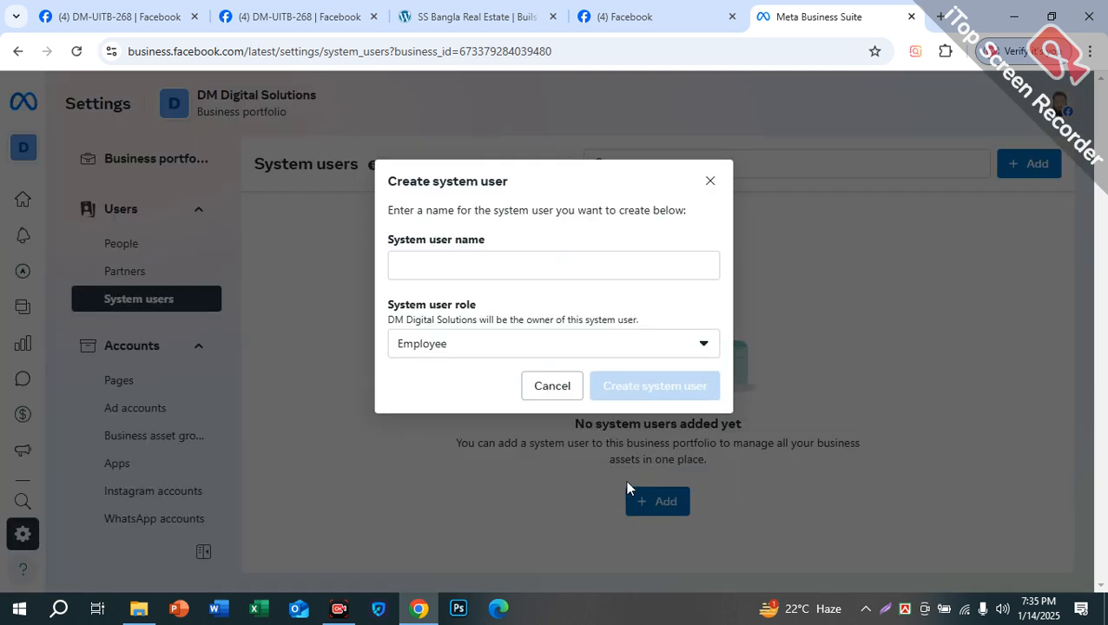
click(452, 269)
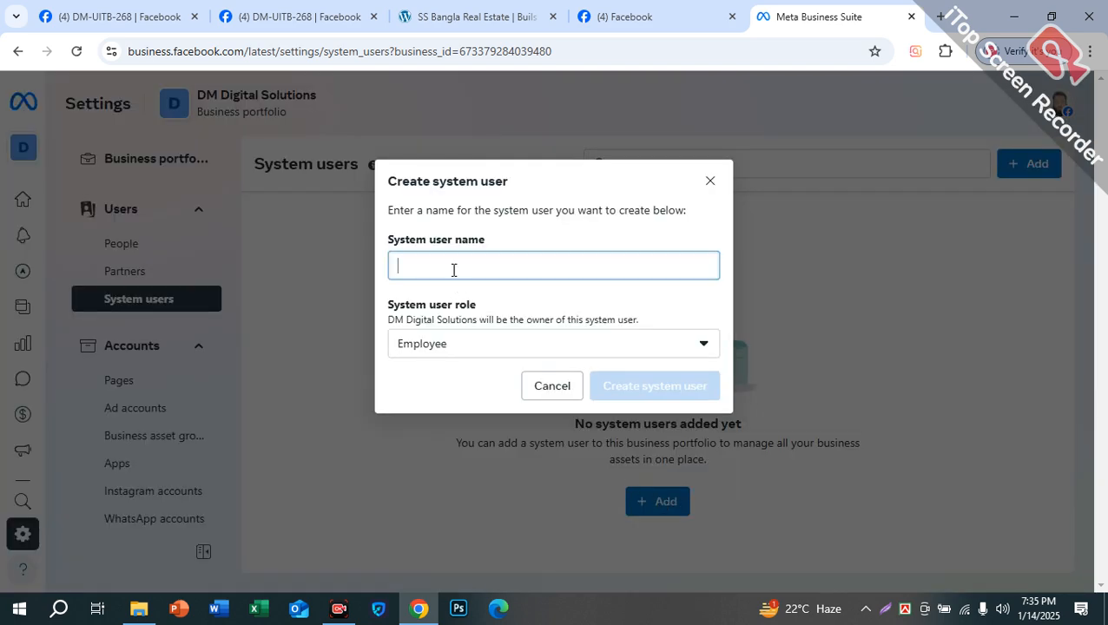
click(457, 349)
click(441, 411)
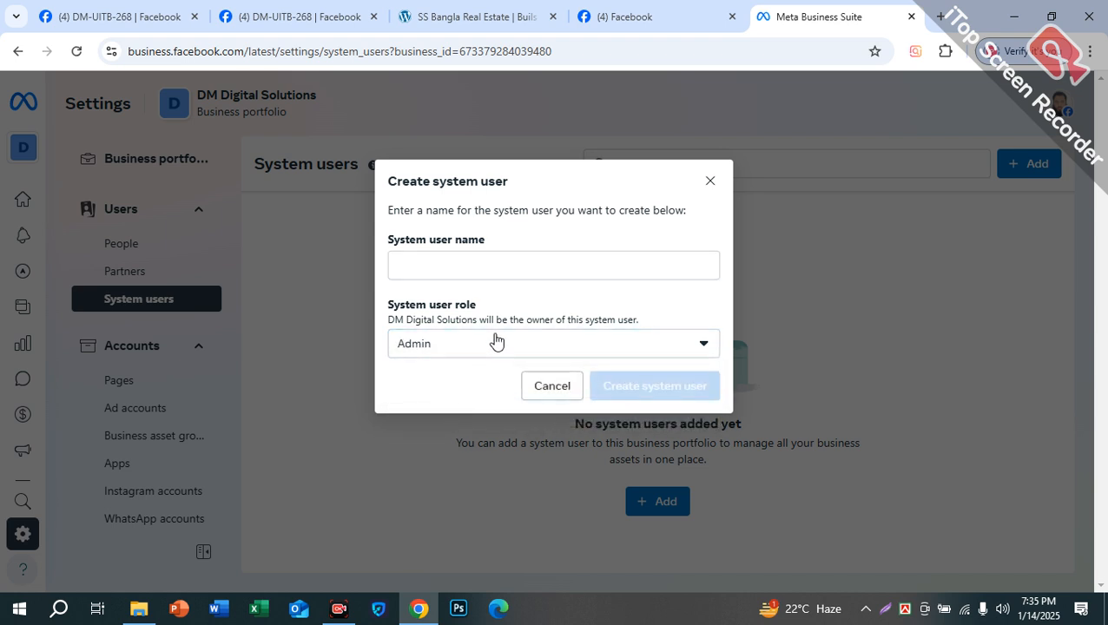
click(482, 264)
click(553, 388)
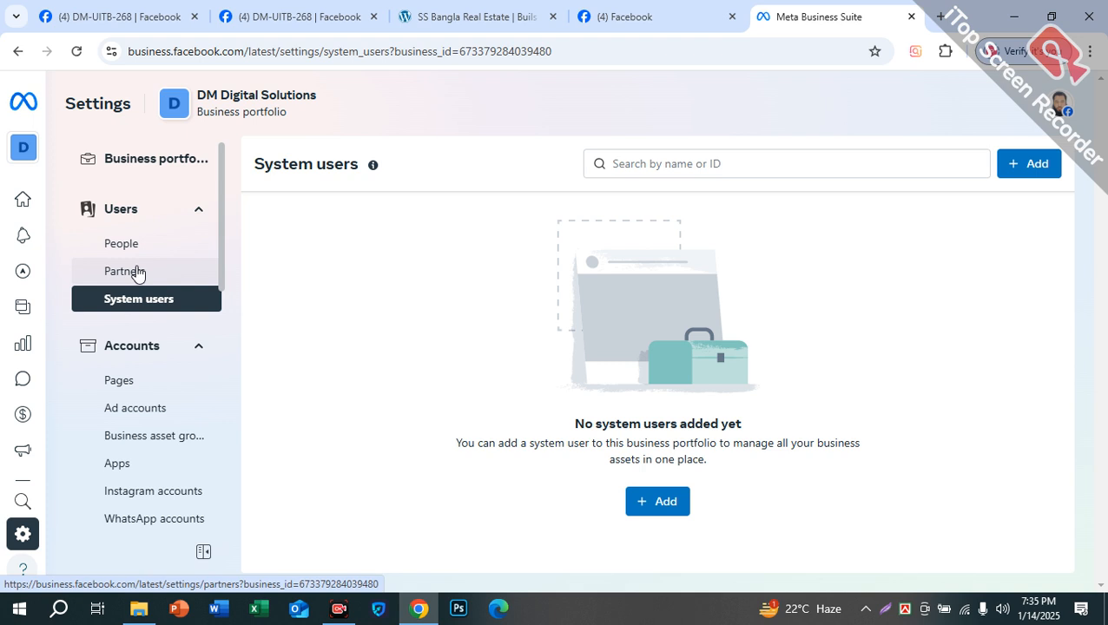
scroll(178, 399, down, 3)
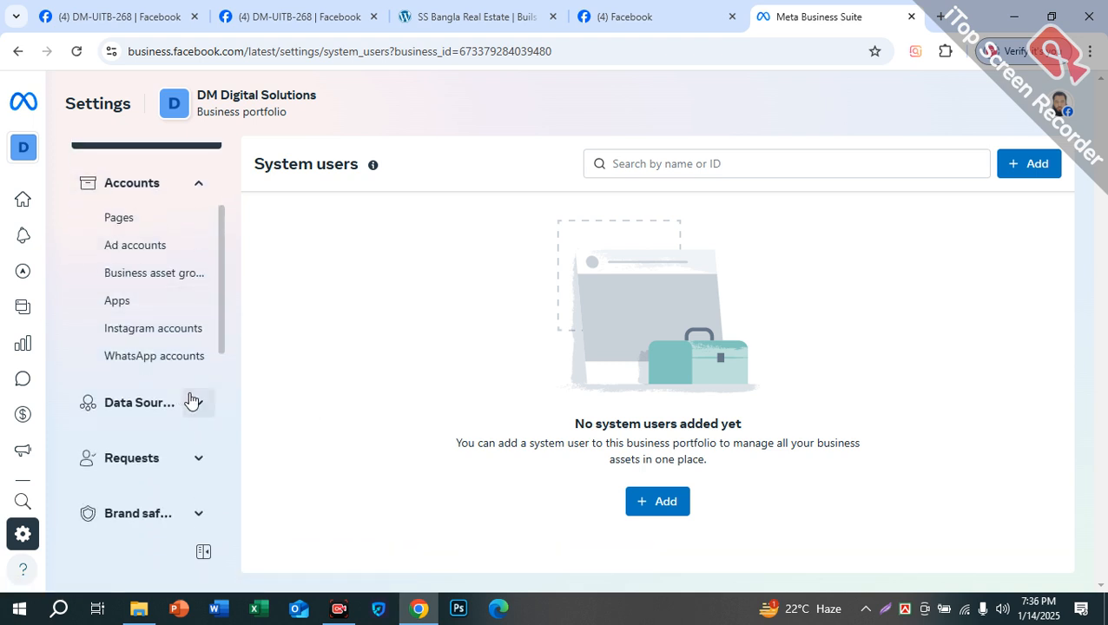
scroll(191, 400, up, 1)
scroll(191, 400, up, 1)
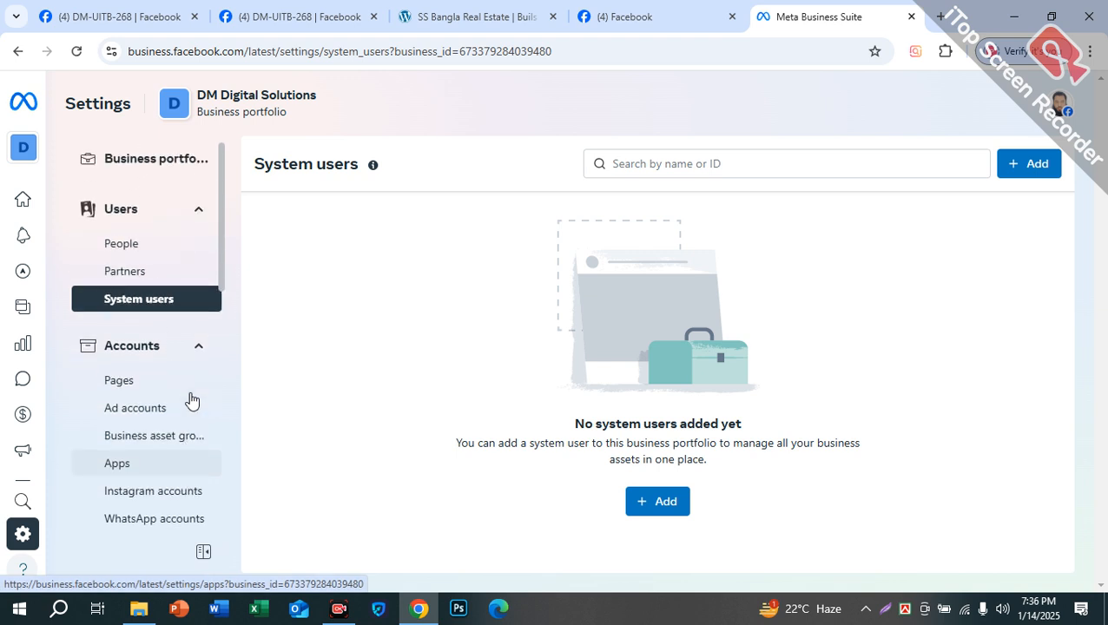
click(122, 382)
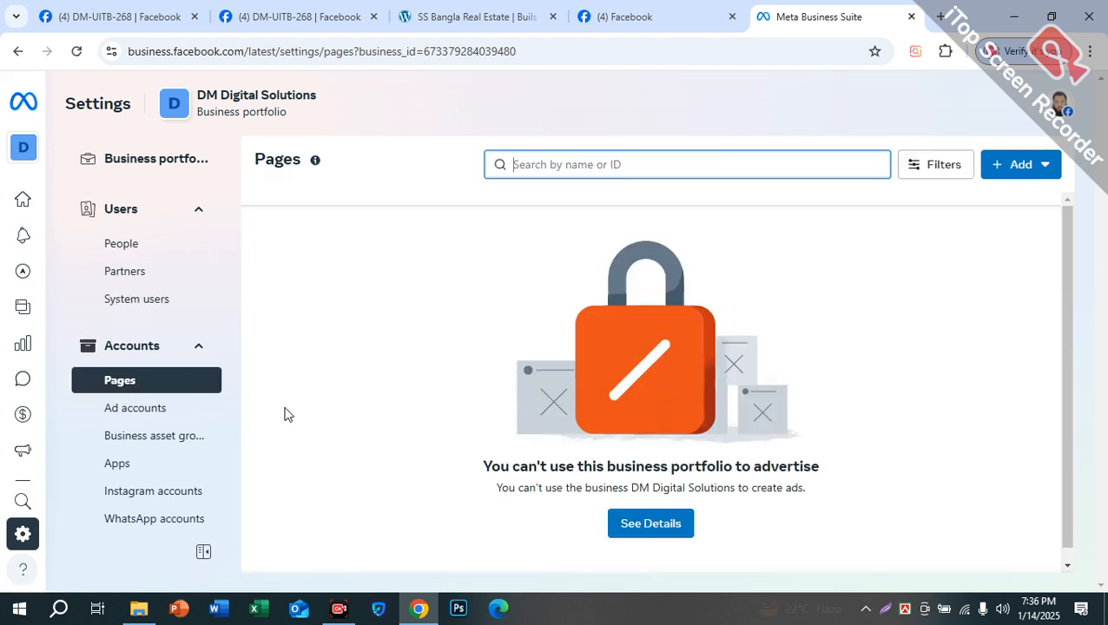
Step: Highlight the 'You can't use this business portfolio to advertise' notice and its subtitle to read them
drag(483, 448, 807, 468)
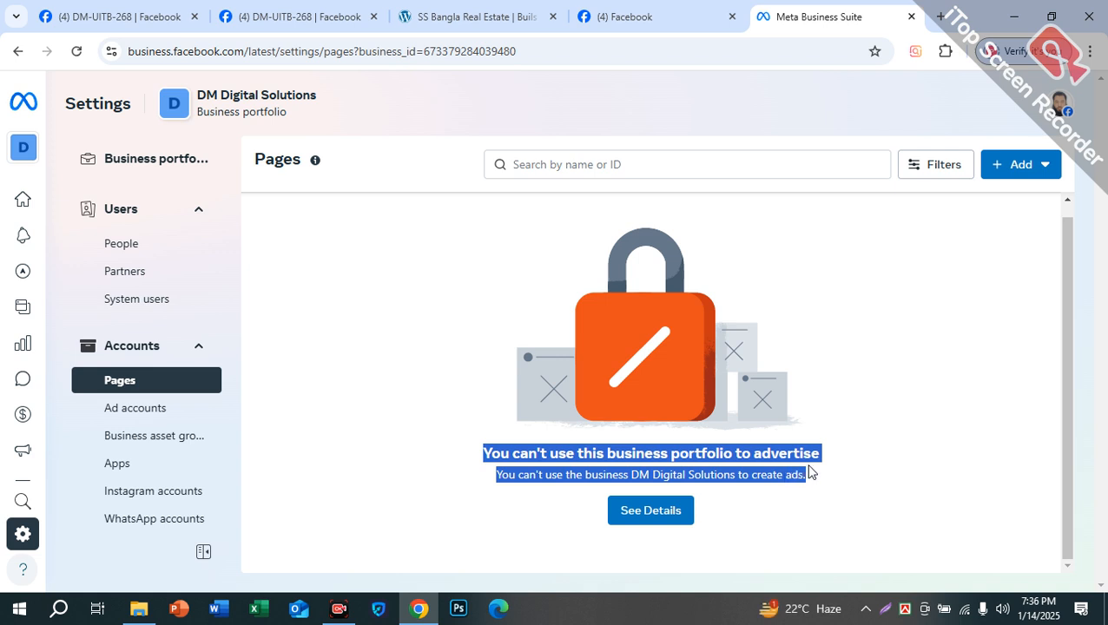
click(733, 469)
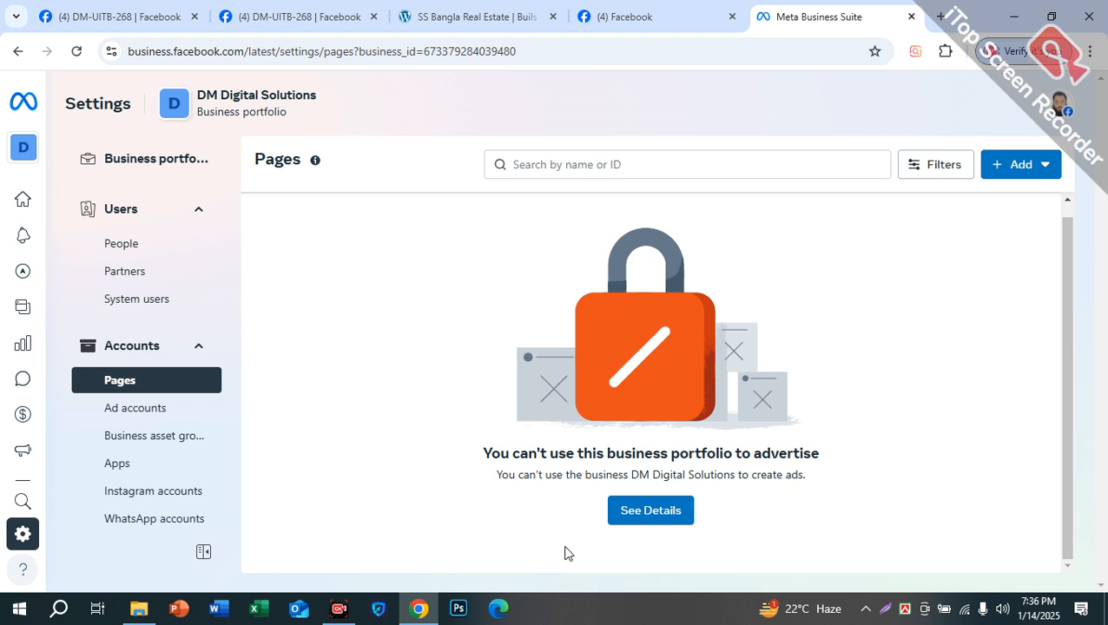
drag(559, 477, 813, 488)
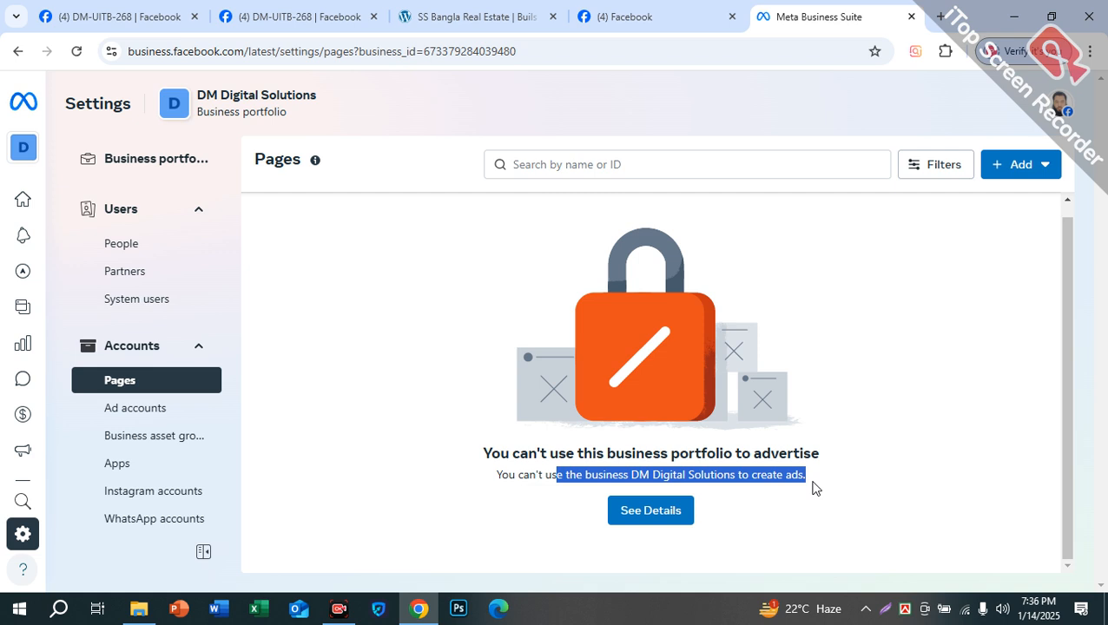
click(757, 458)
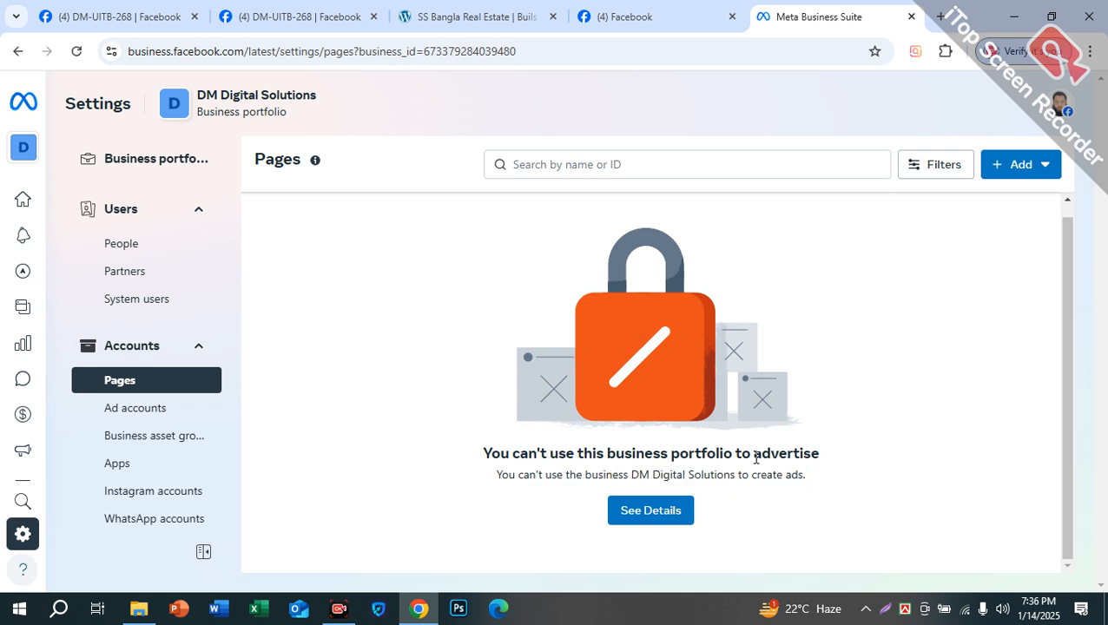
drag(788, 454, 844, 461)
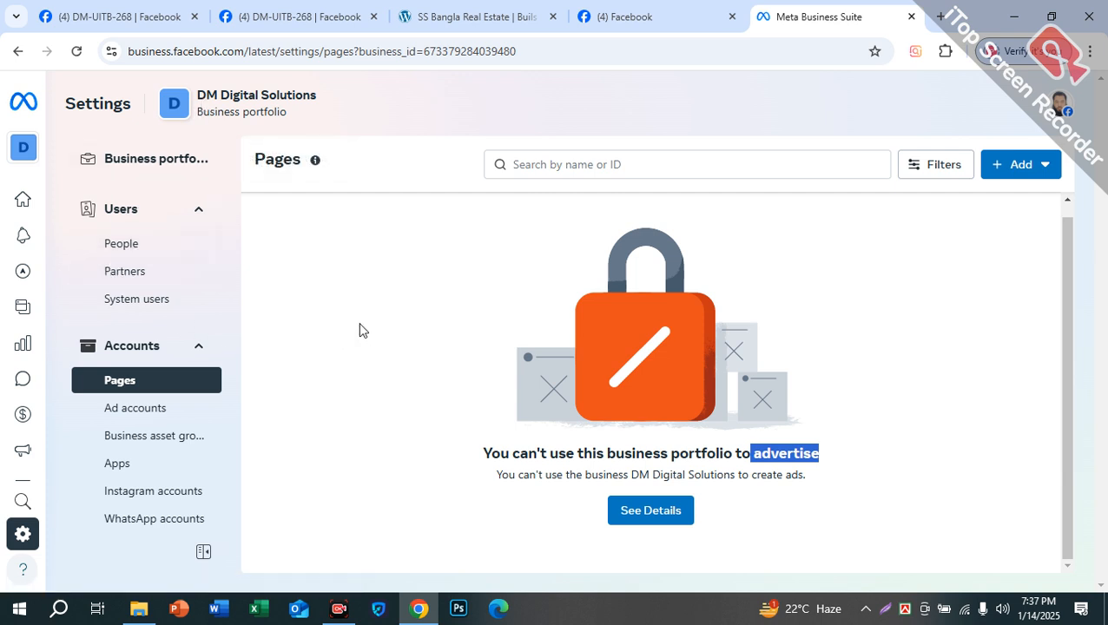
Step: Briefly check the portfolio list, then bring up the Add options for Pages in DM Digital Solutions
click(35, 151)
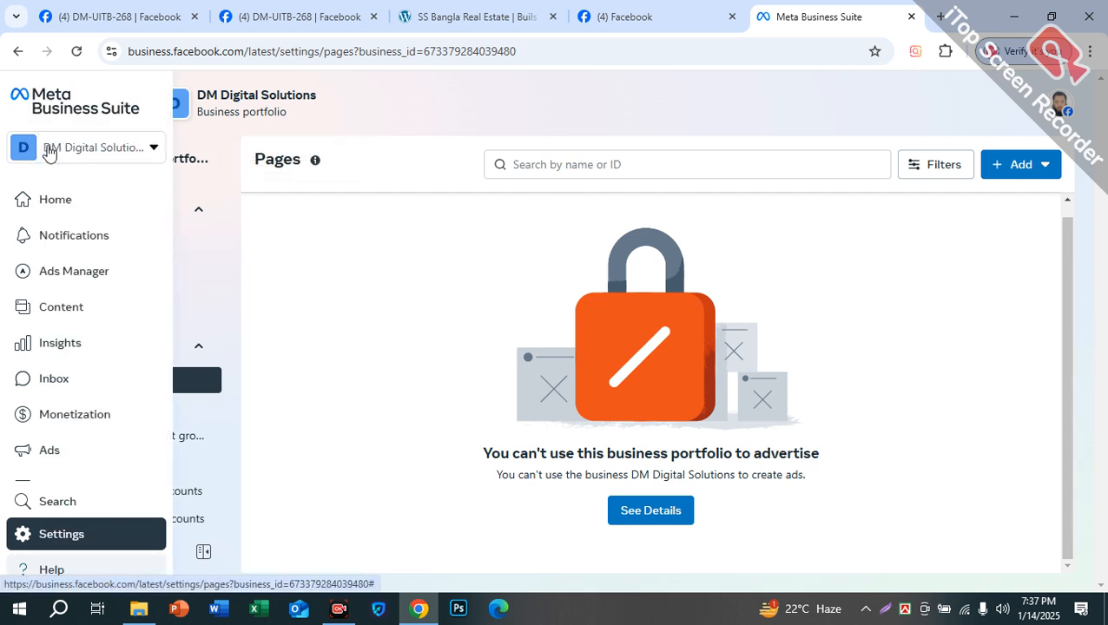
click(50, 152)
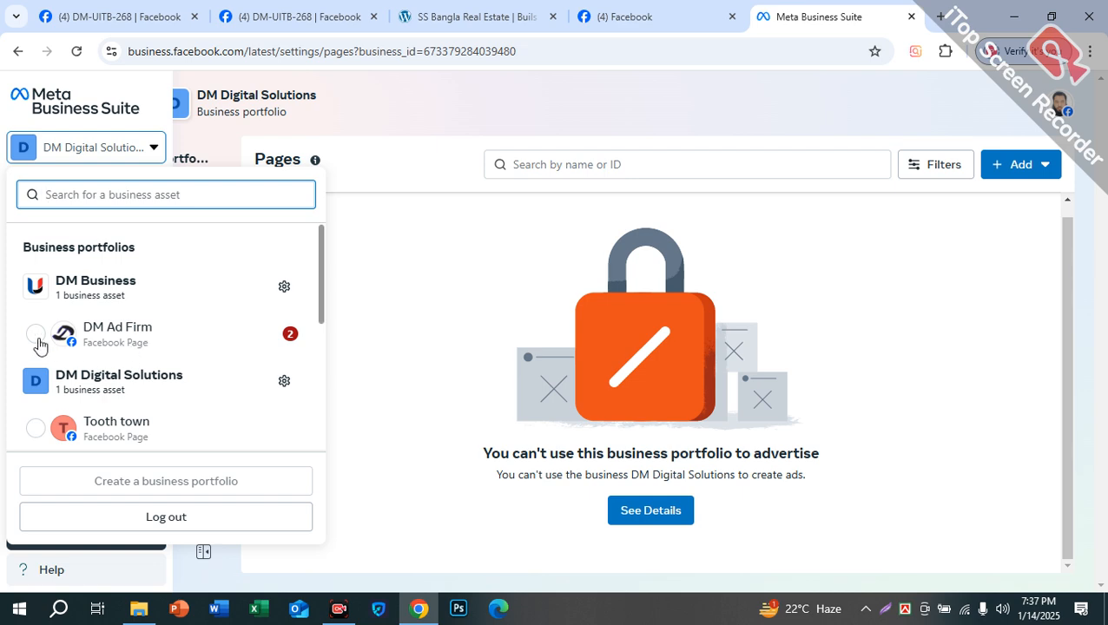
click(40, 344)
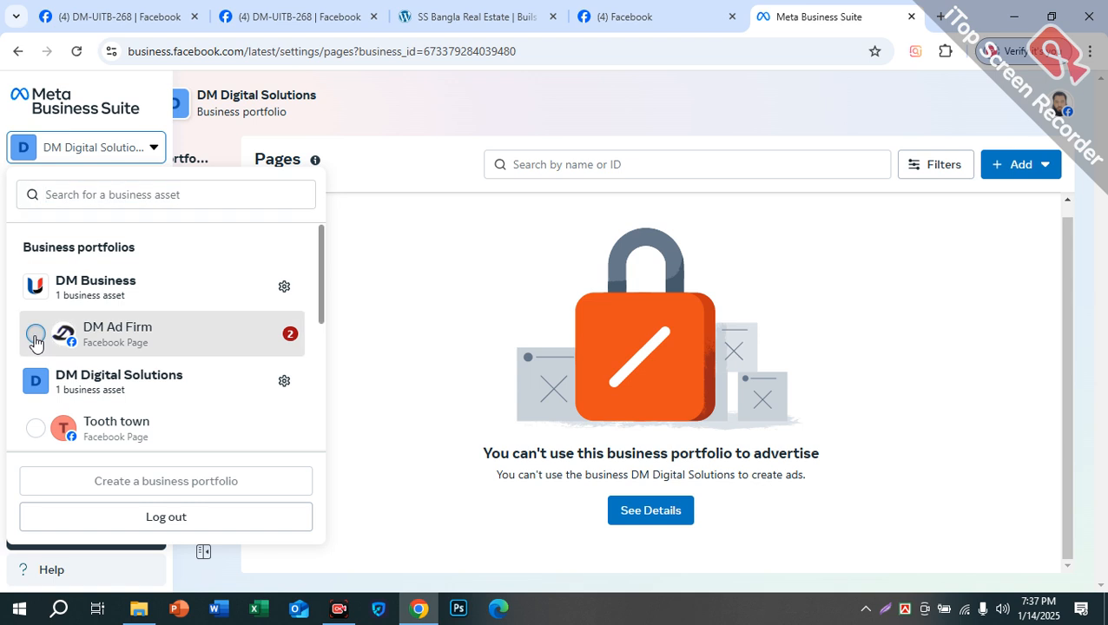
click(383, 270)
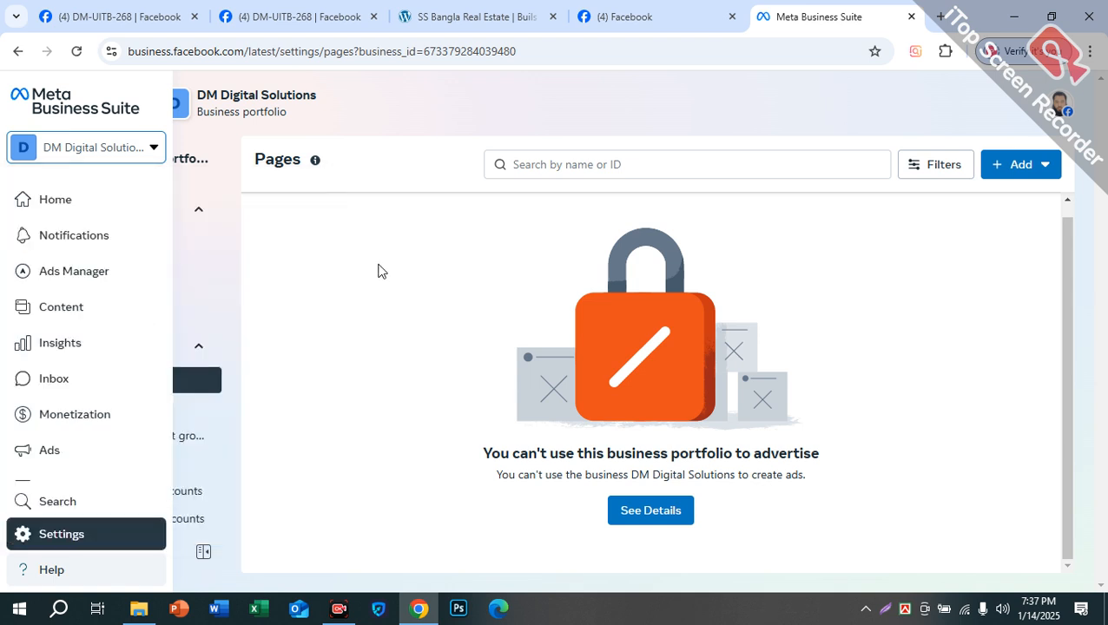
click(1012, 168)
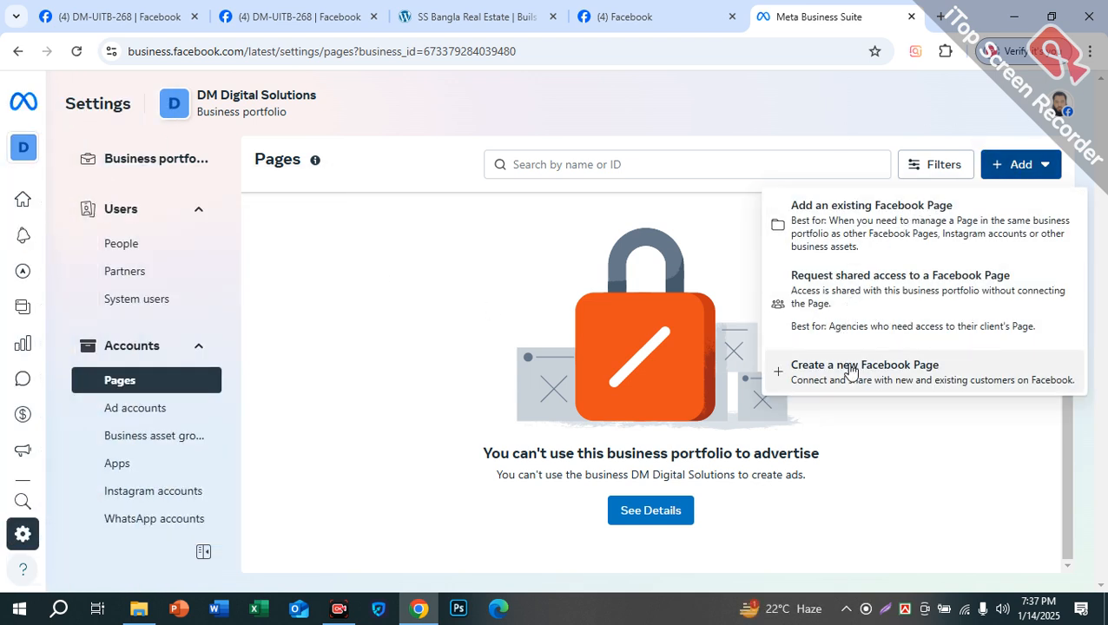
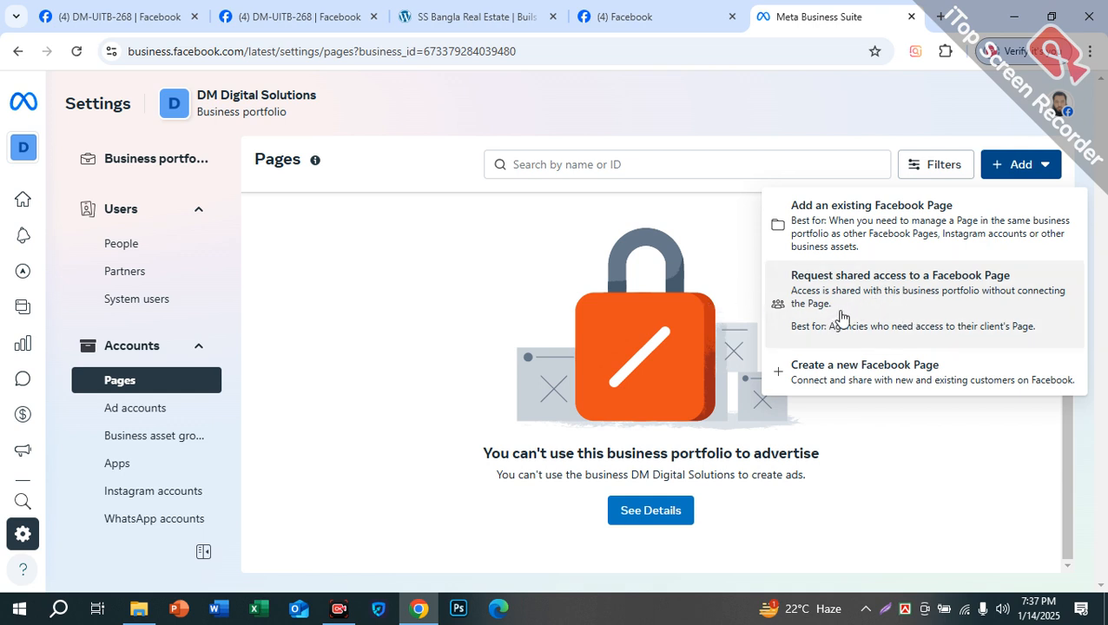
Step: Start adding an existing Facebook Page, checking the Facebook account's managed Pages along the way
click(912, 234)
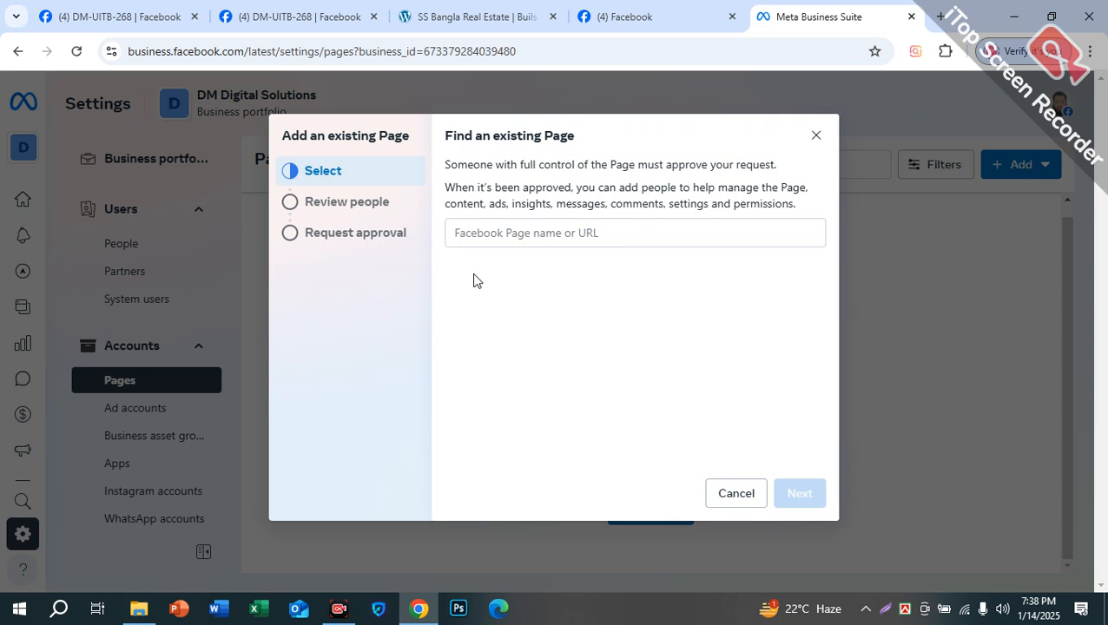
click(537, 231)
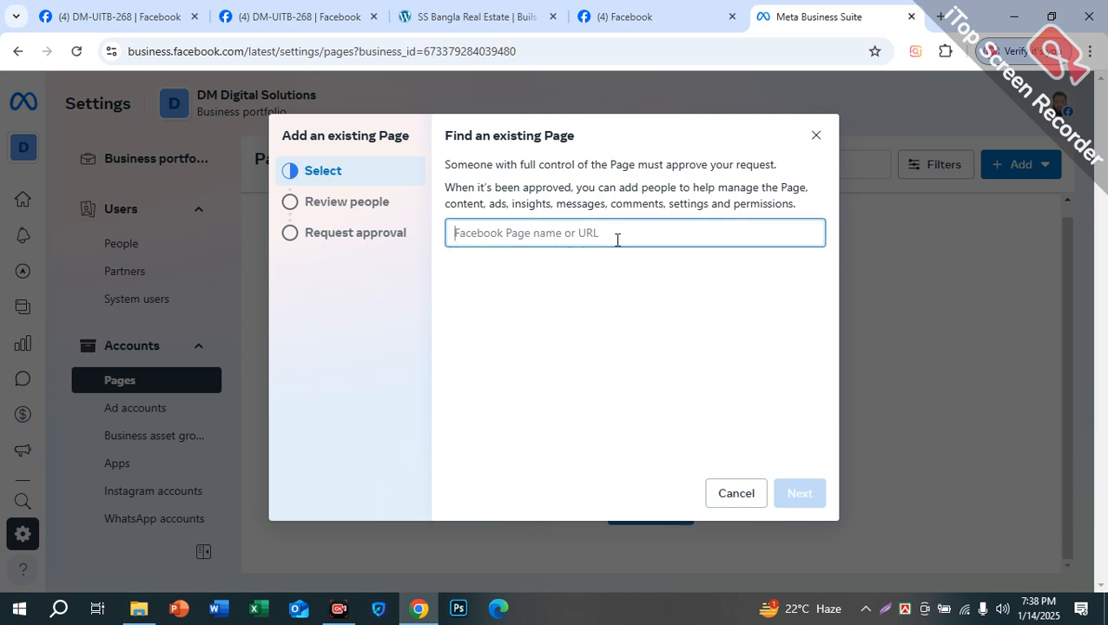
click(699, 13)
click(1064, 93)
click(1064, 93)
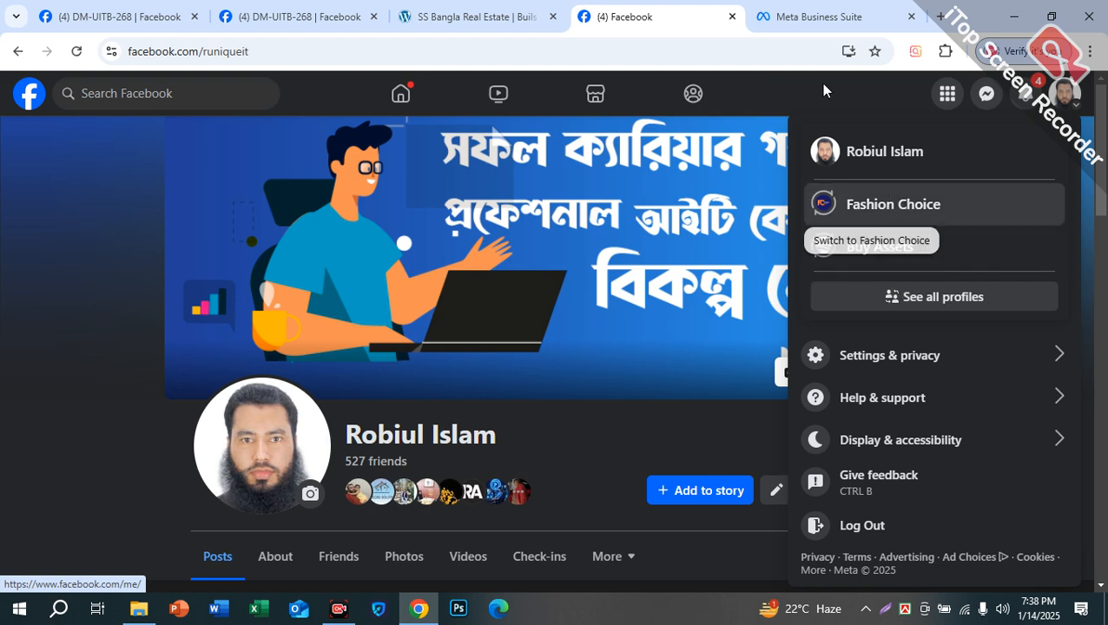
click(809, 19)
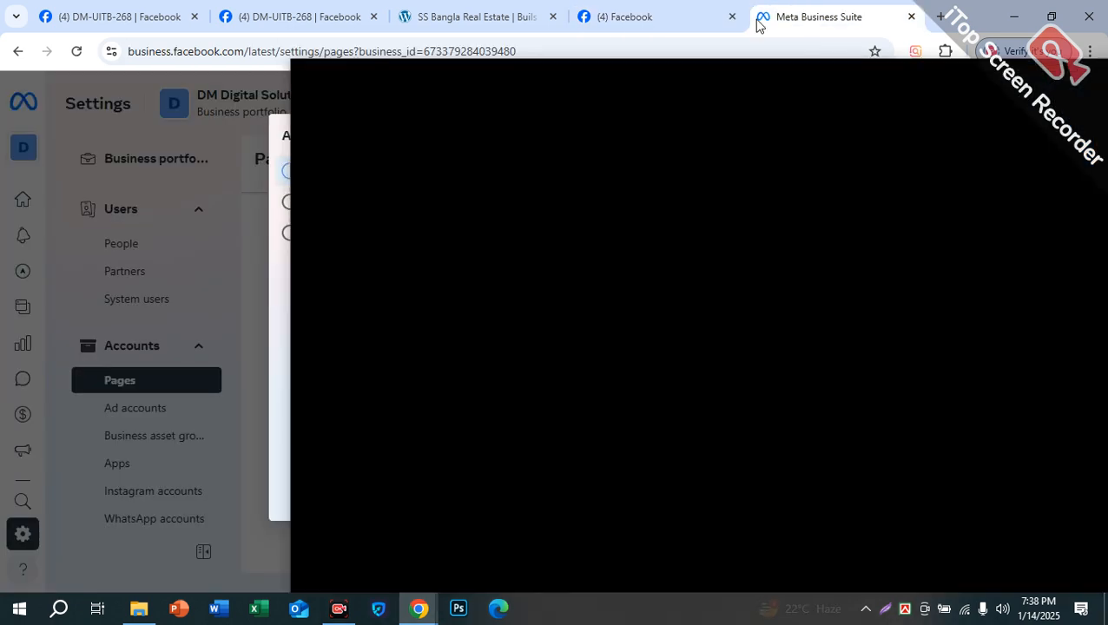
key(ctrl+w)
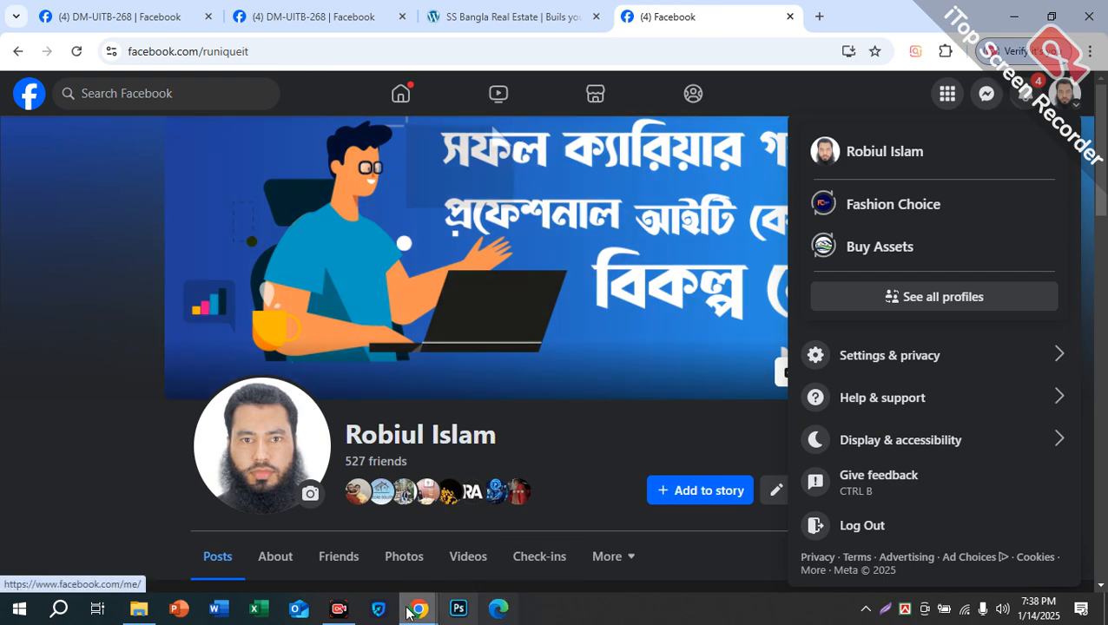
click(421, 608)
click(491, 560)
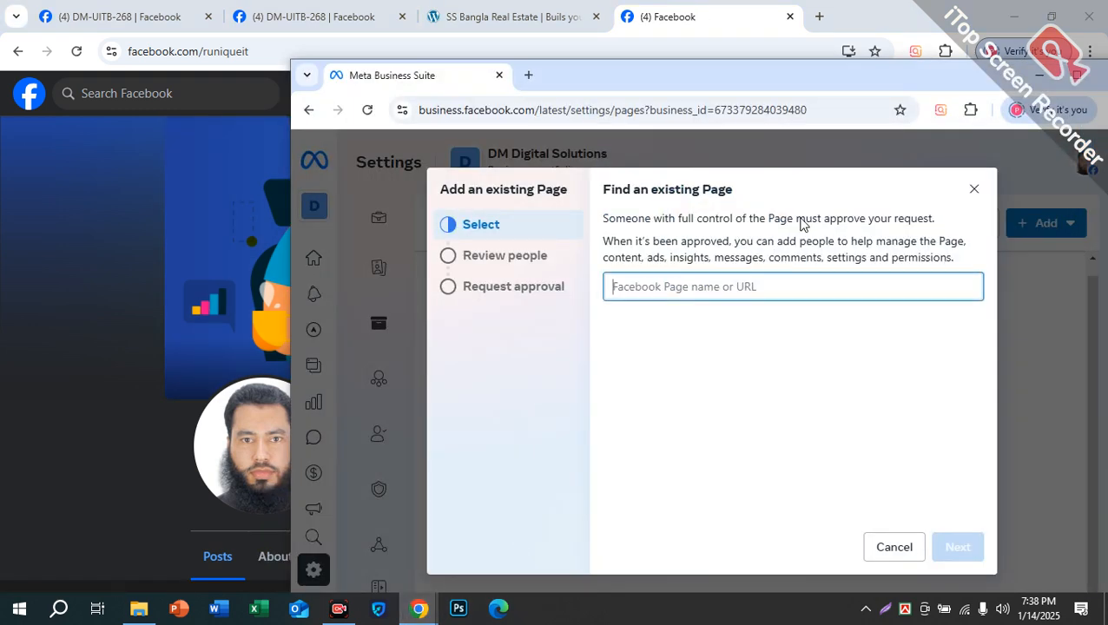
drag(781, 79, 435, 162)
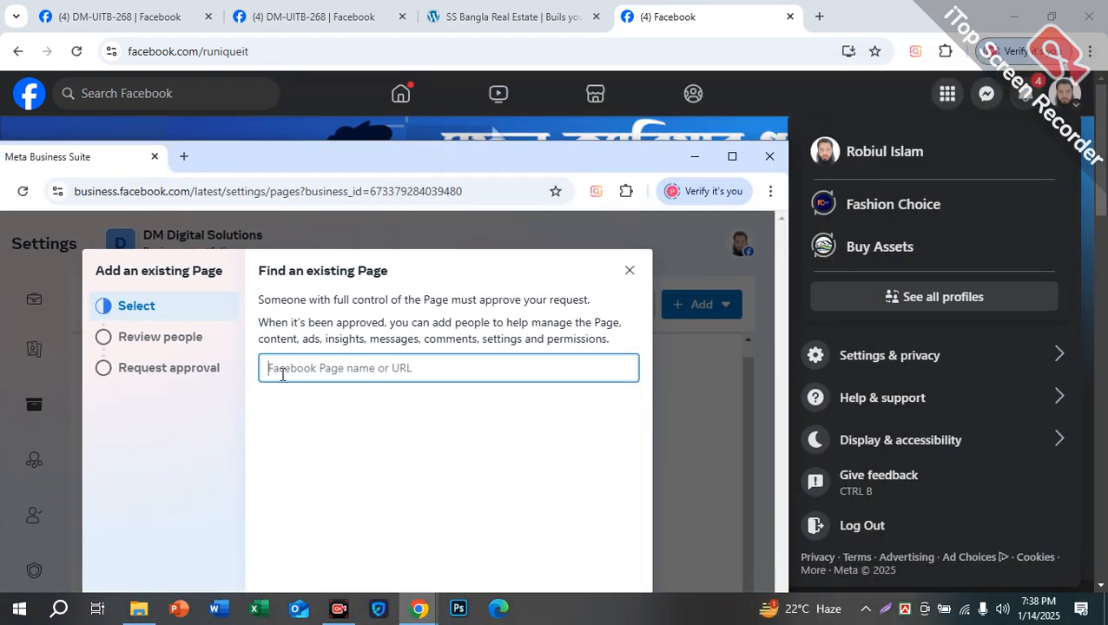
Step: Search 'Fas' and select the Fashion Choice Page to claim
text(F)
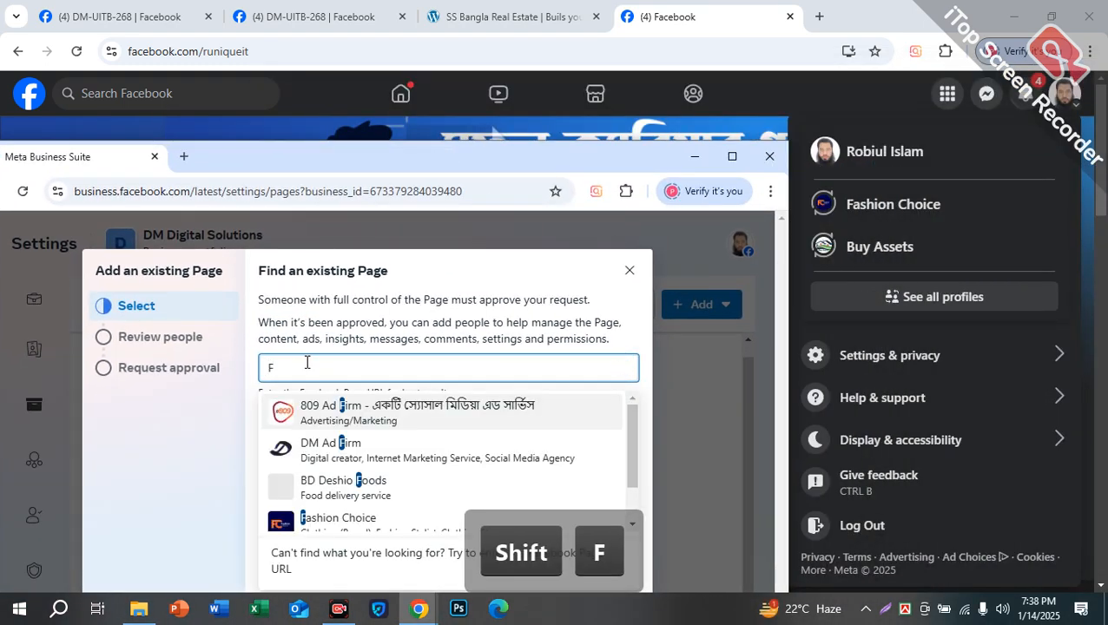
text(as)
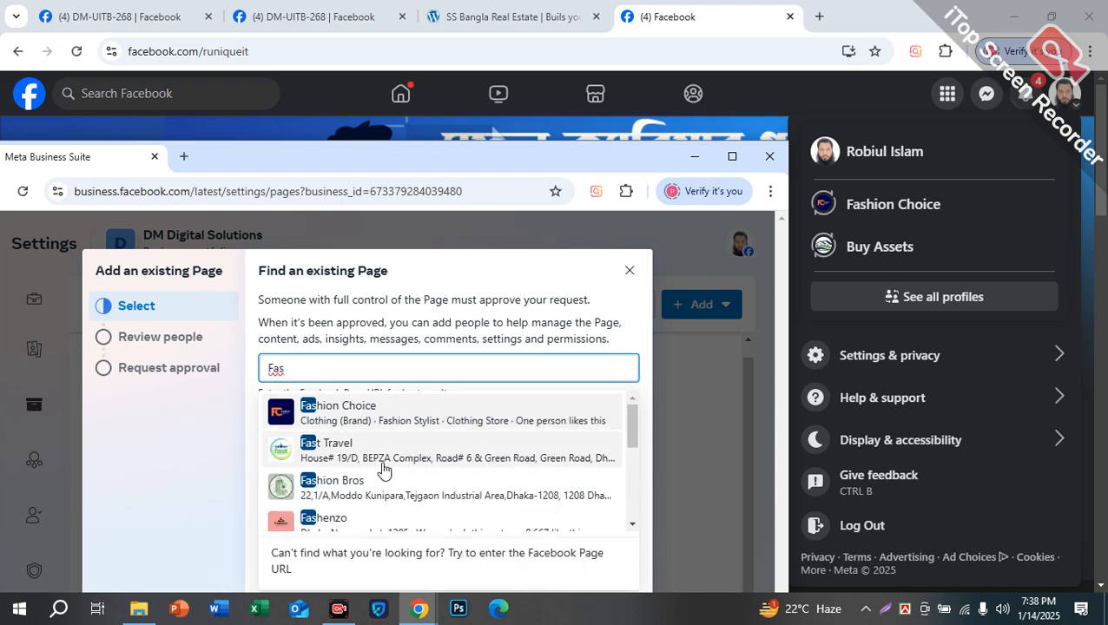
scroll(383, 469, down, 5)
scroll(402, 497, up, 4)
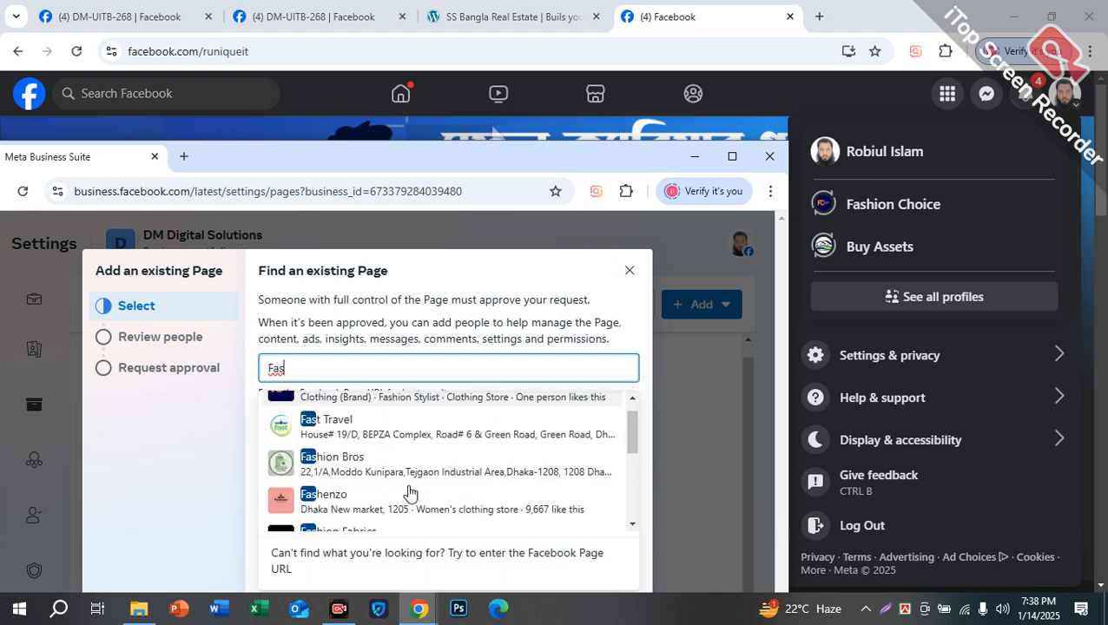
scroll(408, 493, up, 1)
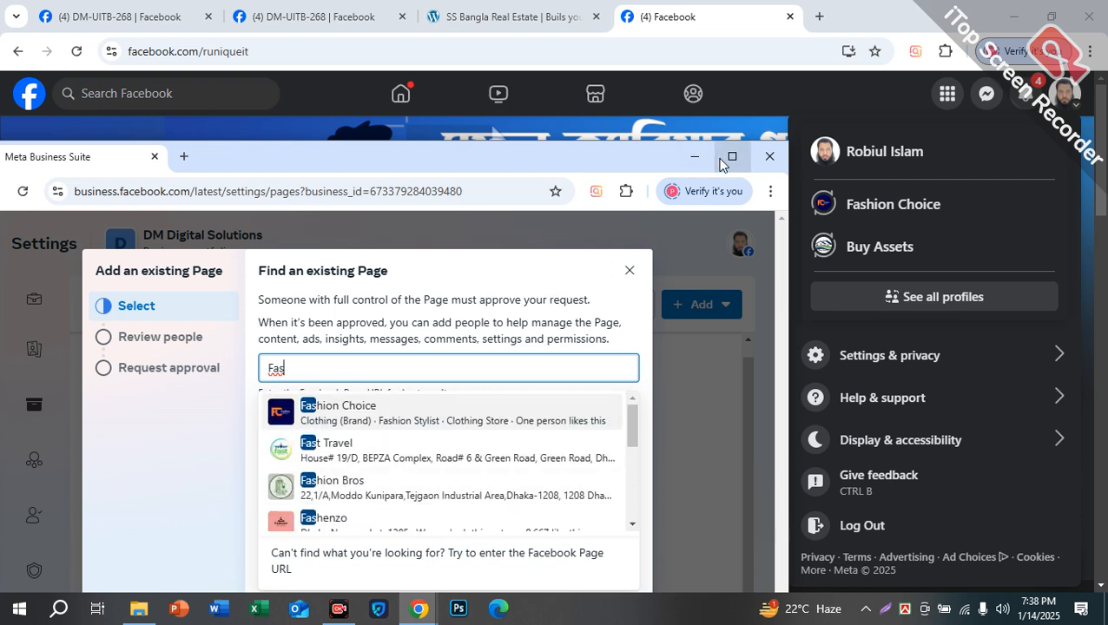
click(731, 157)
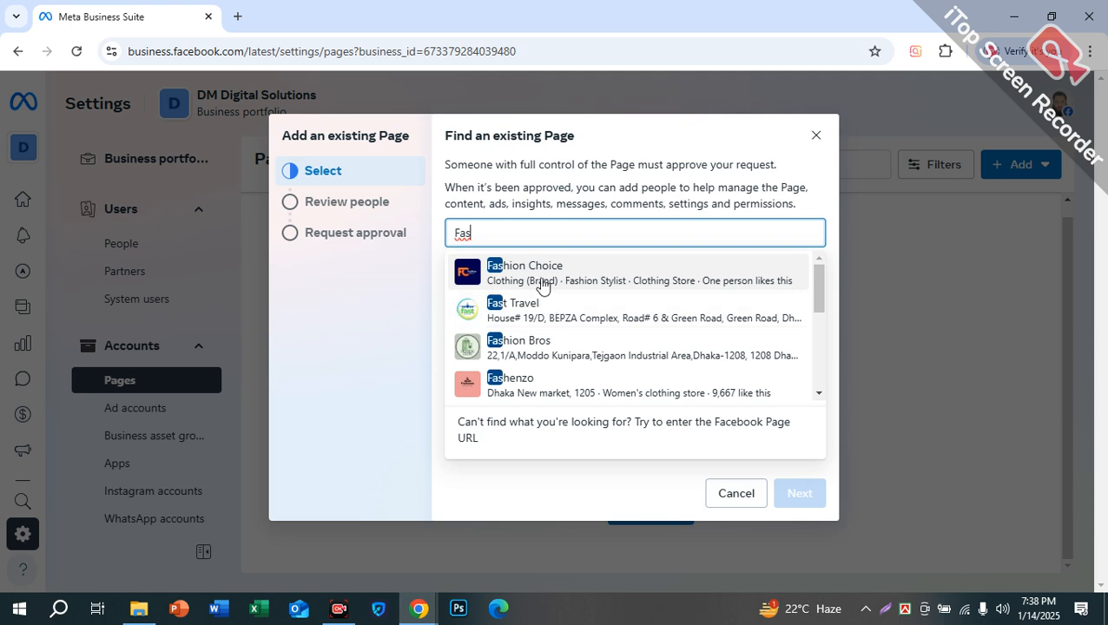
click(540, 275)
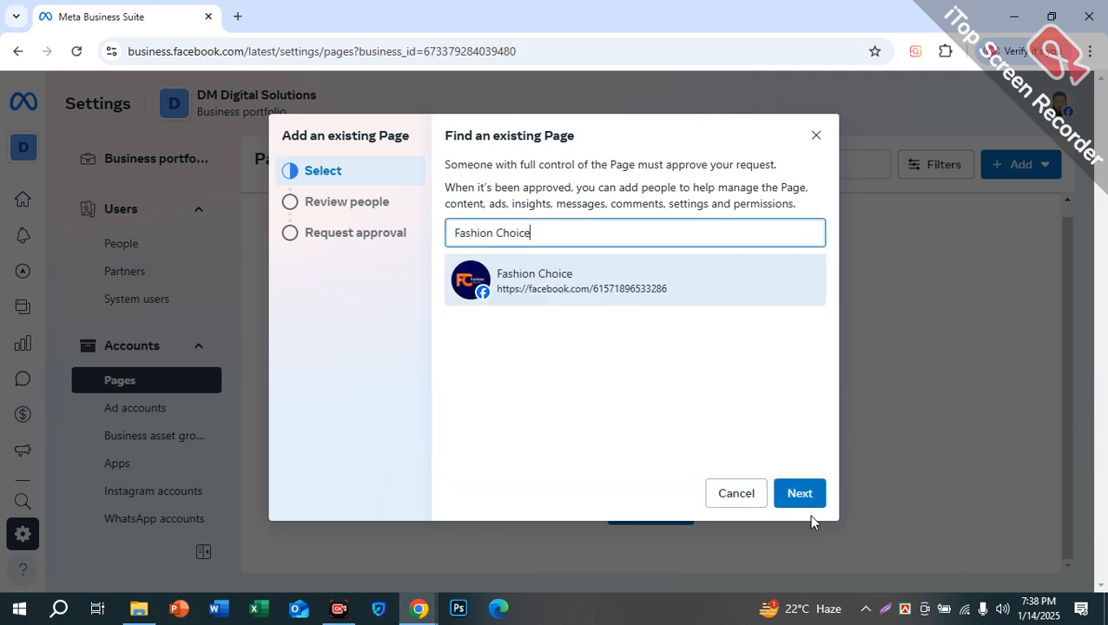
click(788, 492)
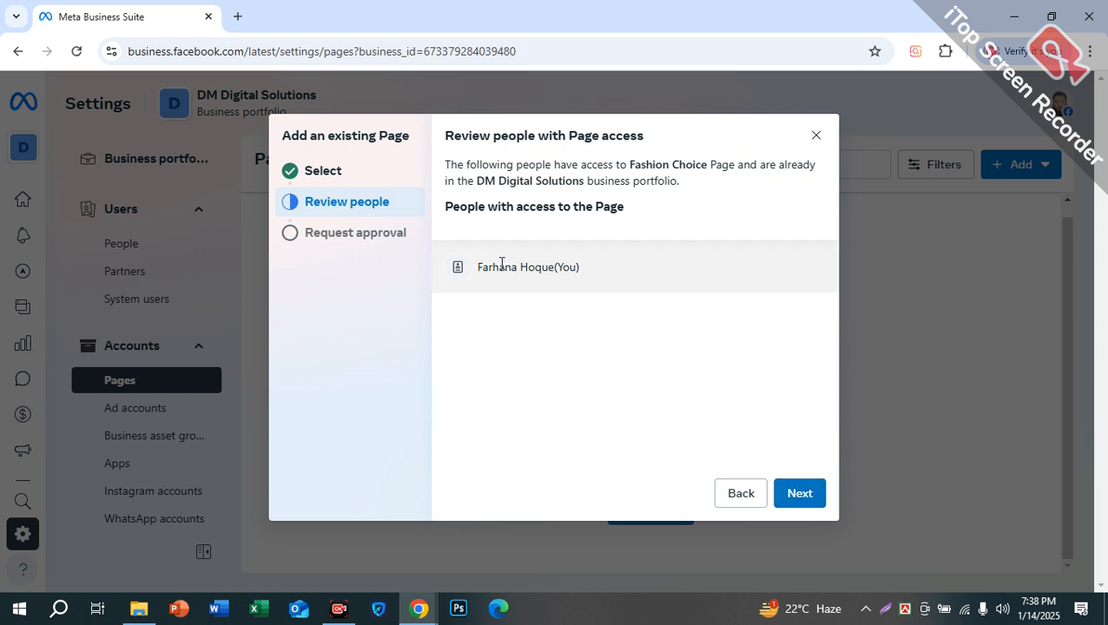
Step: Review who has Page access, agree to the terms, and submit the Fashion Choice claim, which is refused
drag(477, 274, 580, 289)
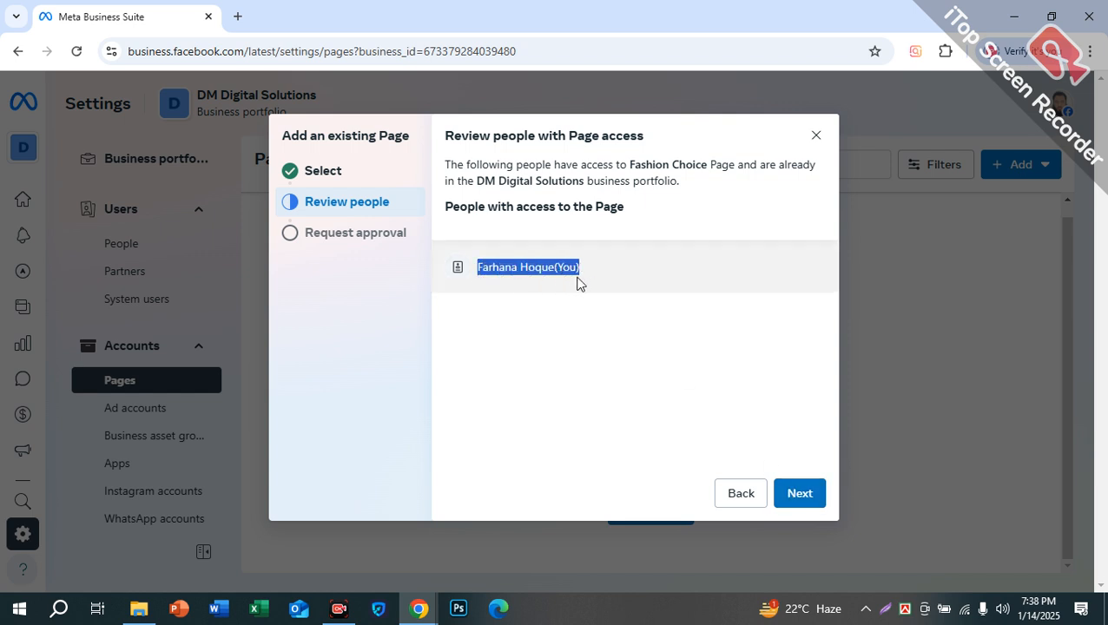
drag(469, 206, 633, 222)
click(593, 299)
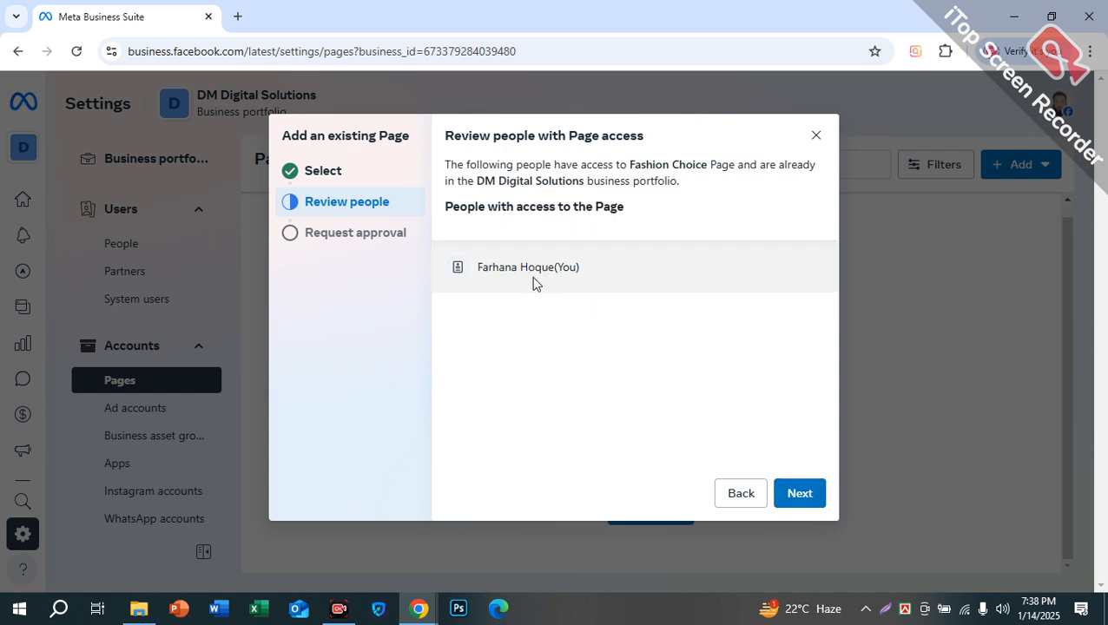
drag(479, 268, 581, 270)
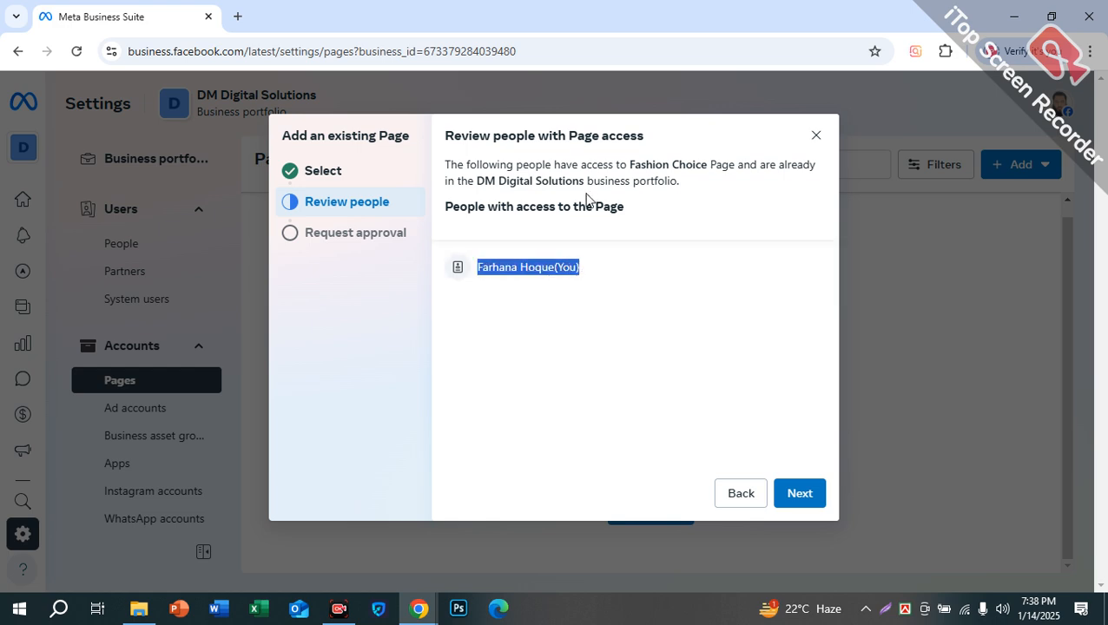
click(802, 497)
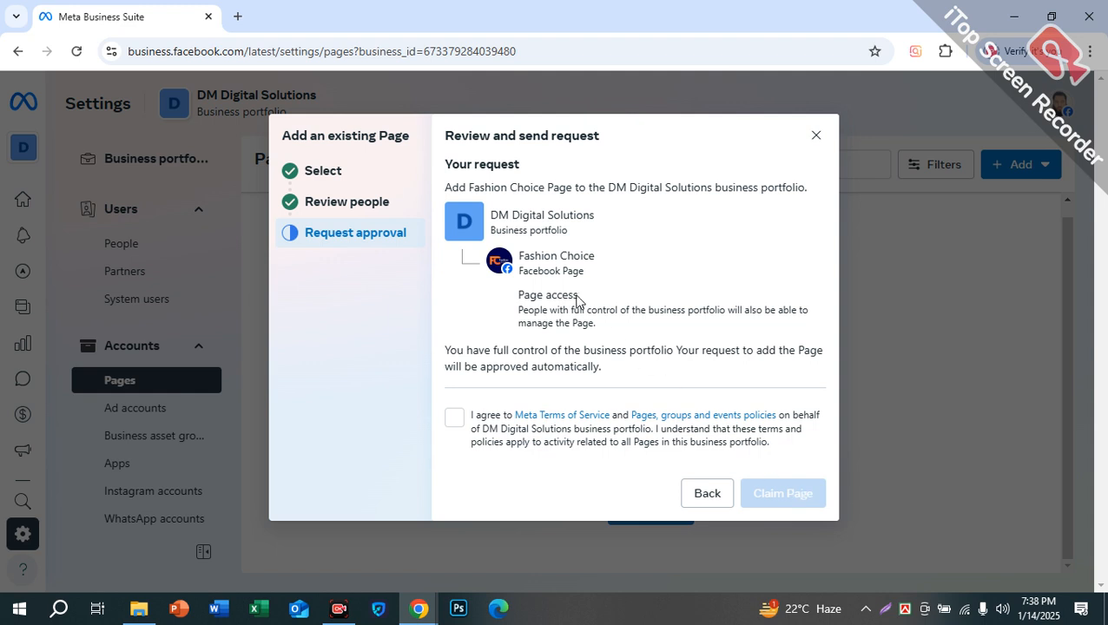
click(457, 425)
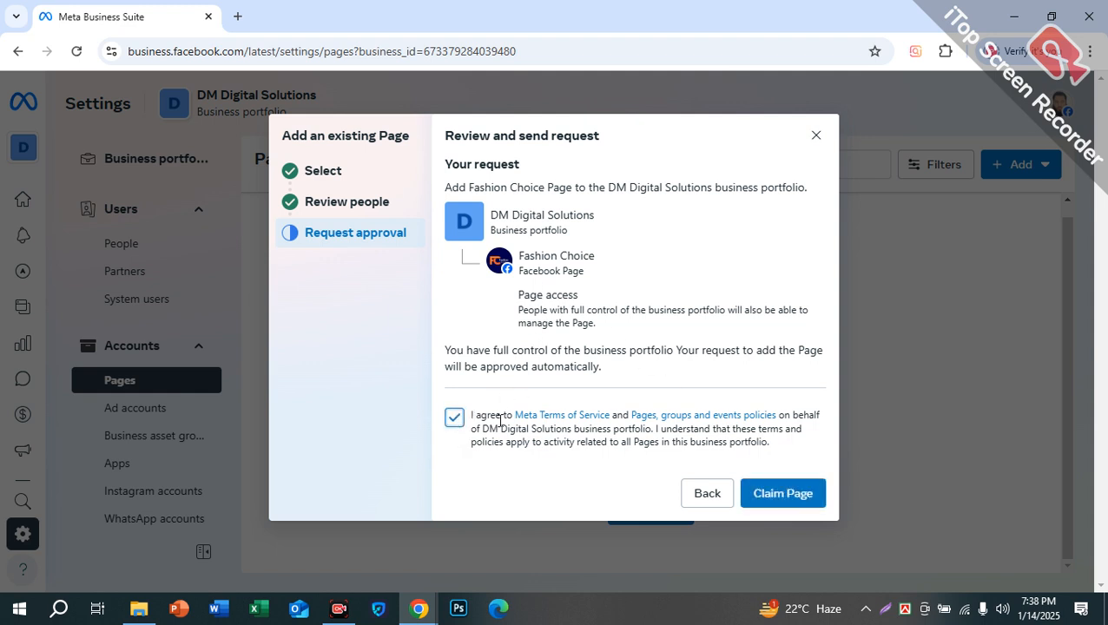
click(782, 492)
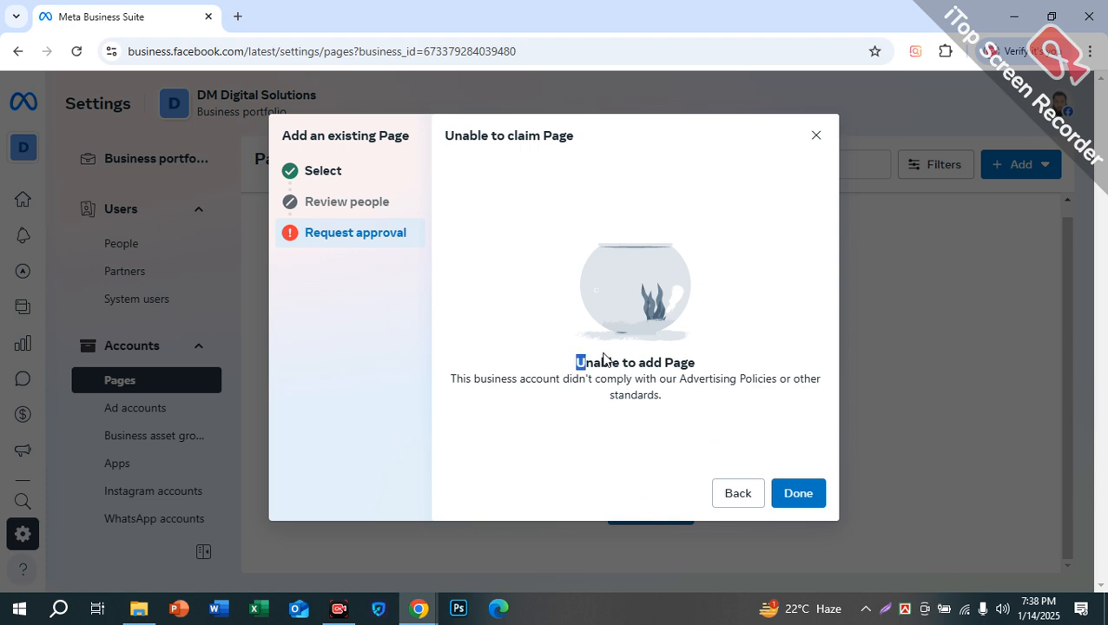
drag(577, 353, 717, 363)
click(796, 493)
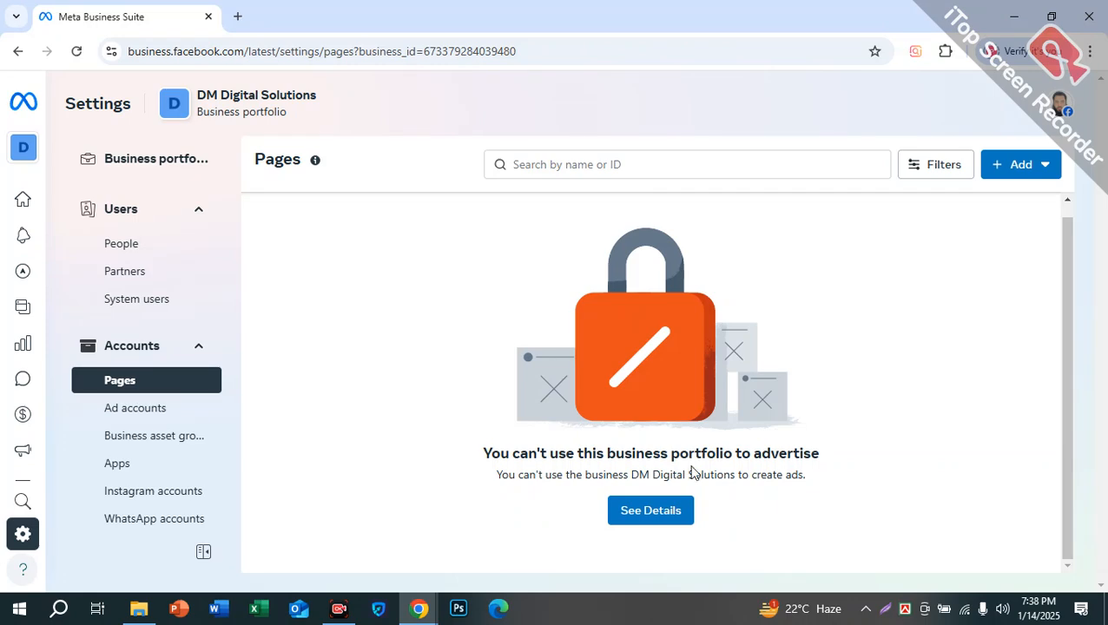
Step: Reopen the Business Suite tab and start a request for shared access to a Page
key(ctrl+w)
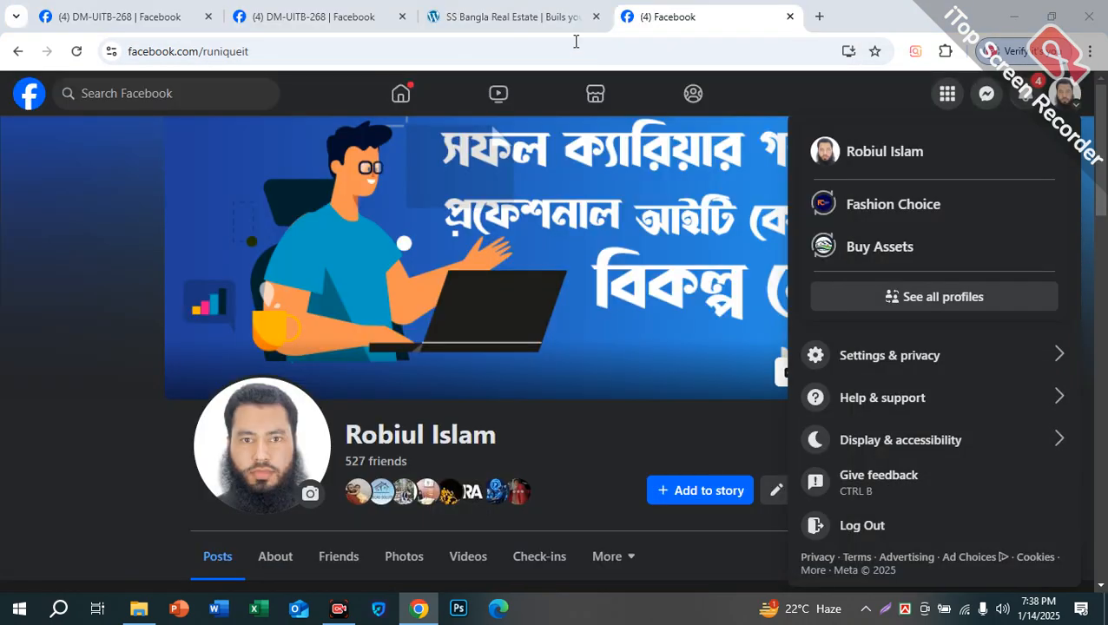
key(ctrl+shift+t)
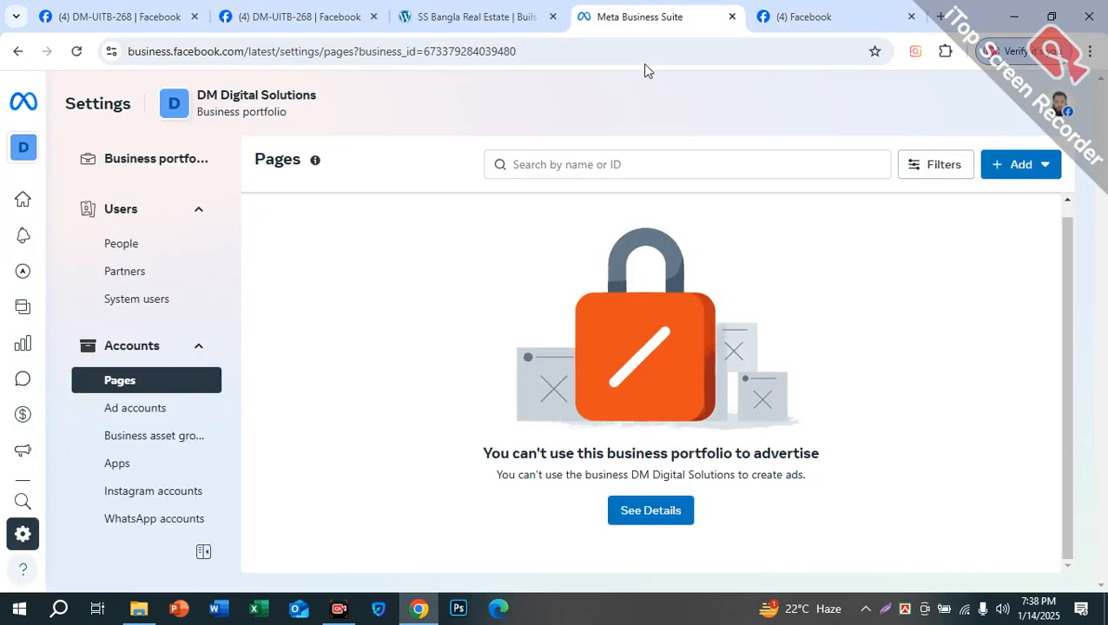
click(1011, 164)
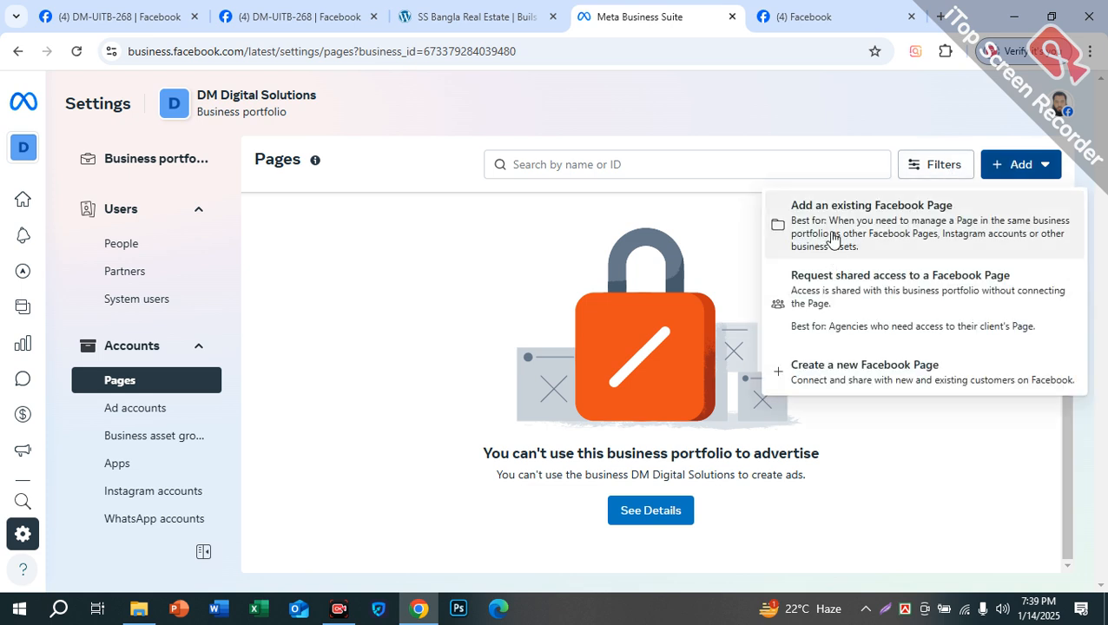
click(912, 297)
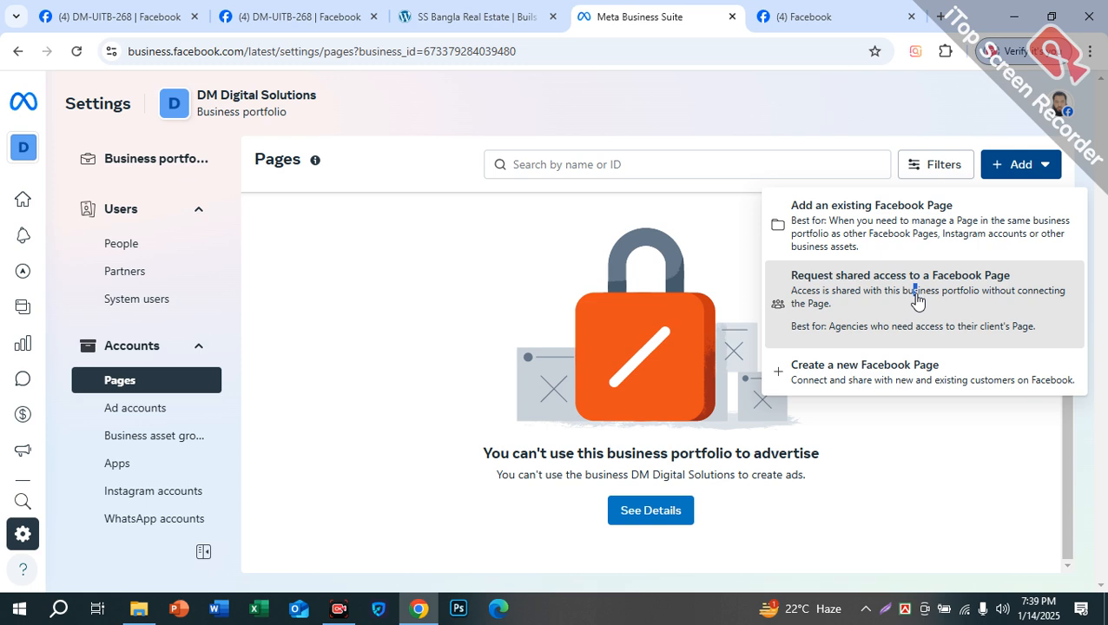
click(916, 300)
click(659, 248)
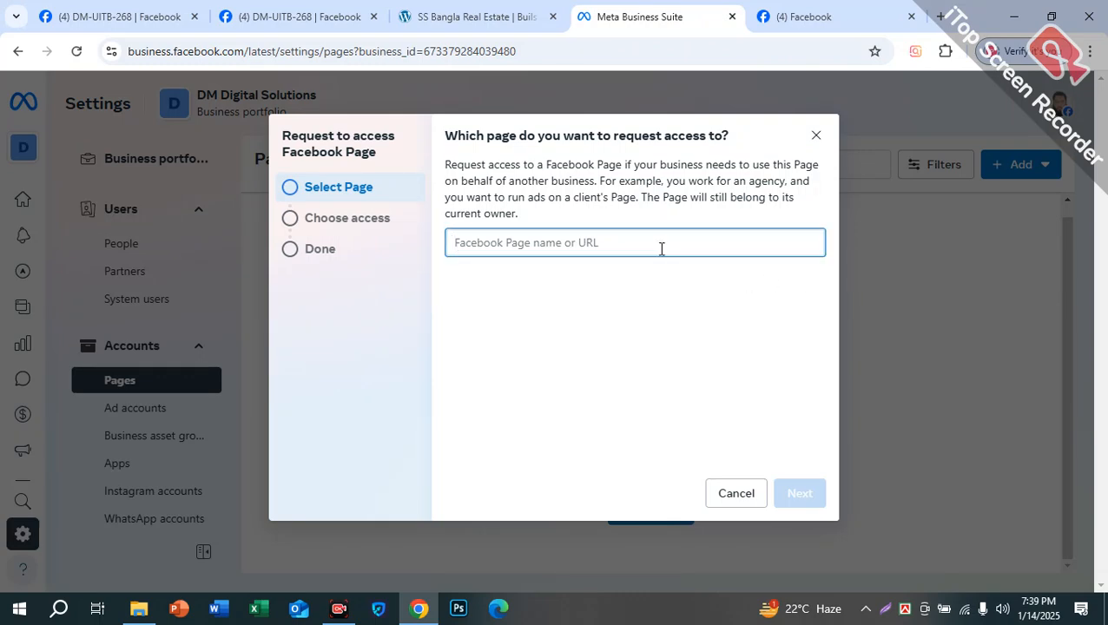
Step: Search Facebook for 'code soft bd', open the Code Softs BD page, and cut its web address
click(790, 14)
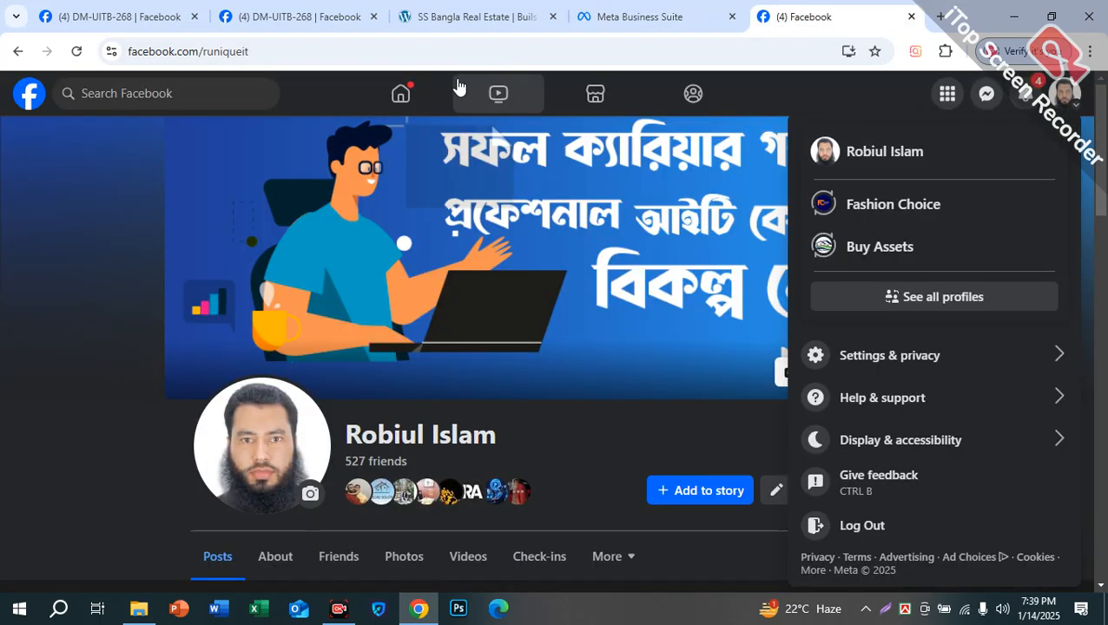
click(200, 100)
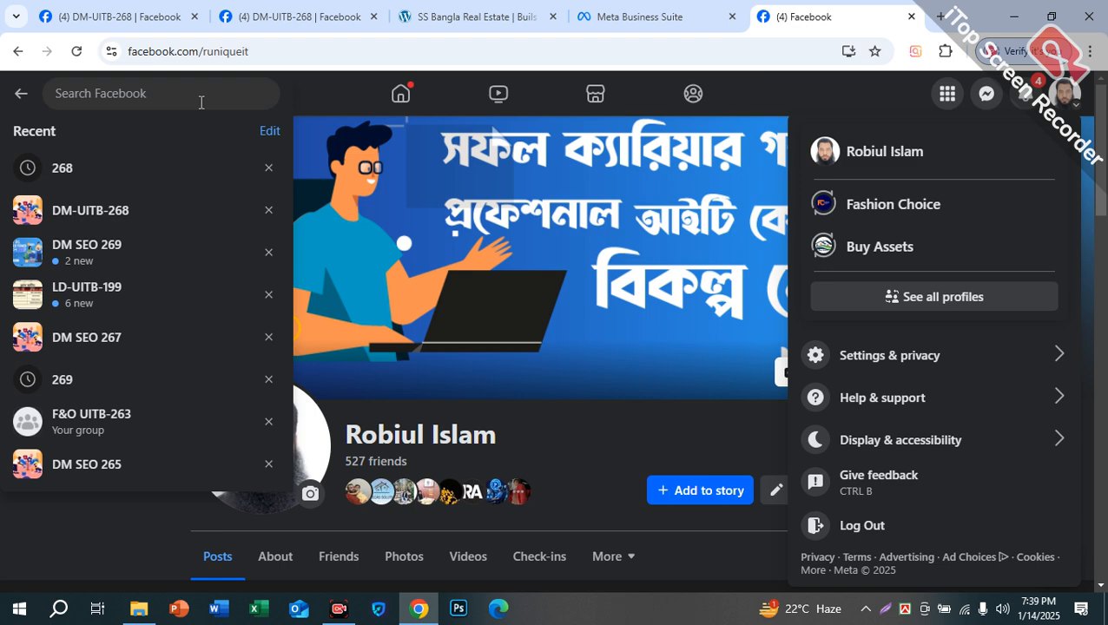
text(codet)
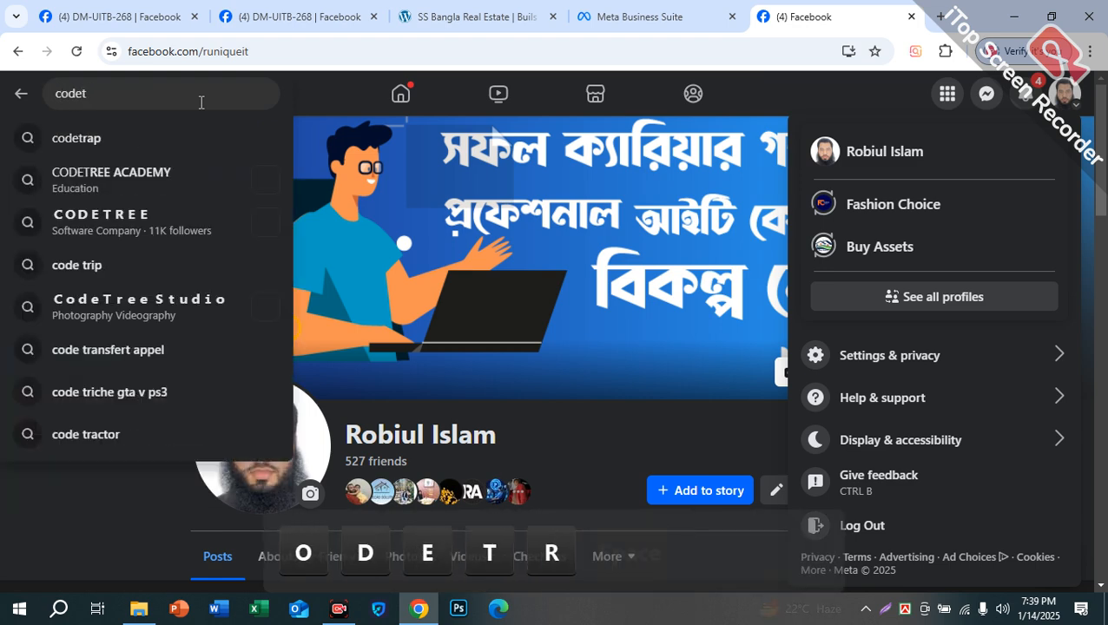
key(BackSpace)
text(s)
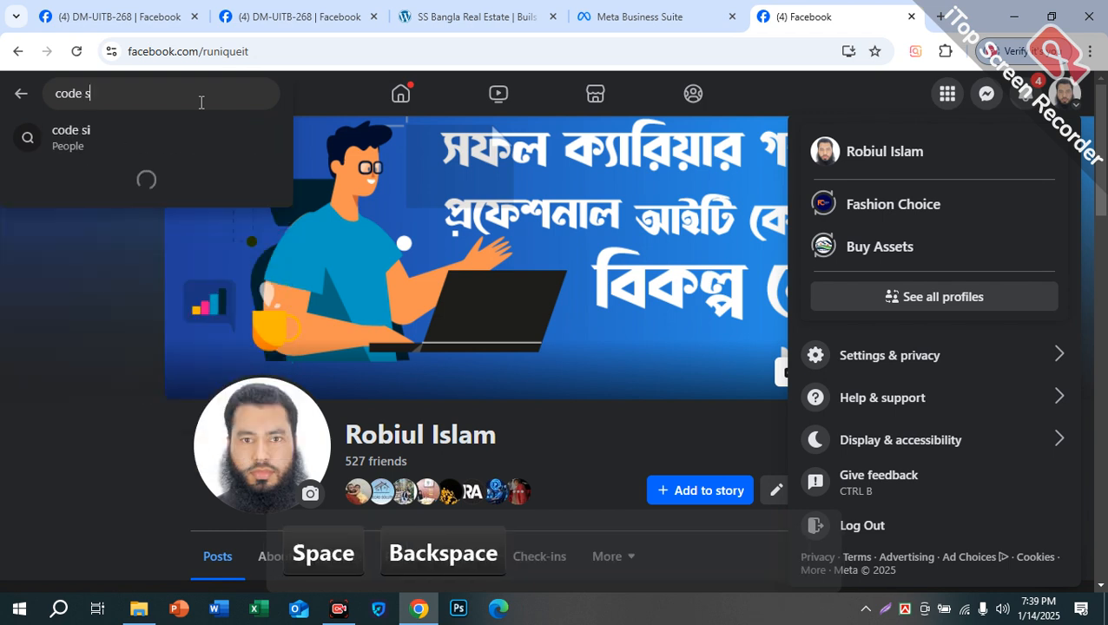
text(oft bd)
key(Return)
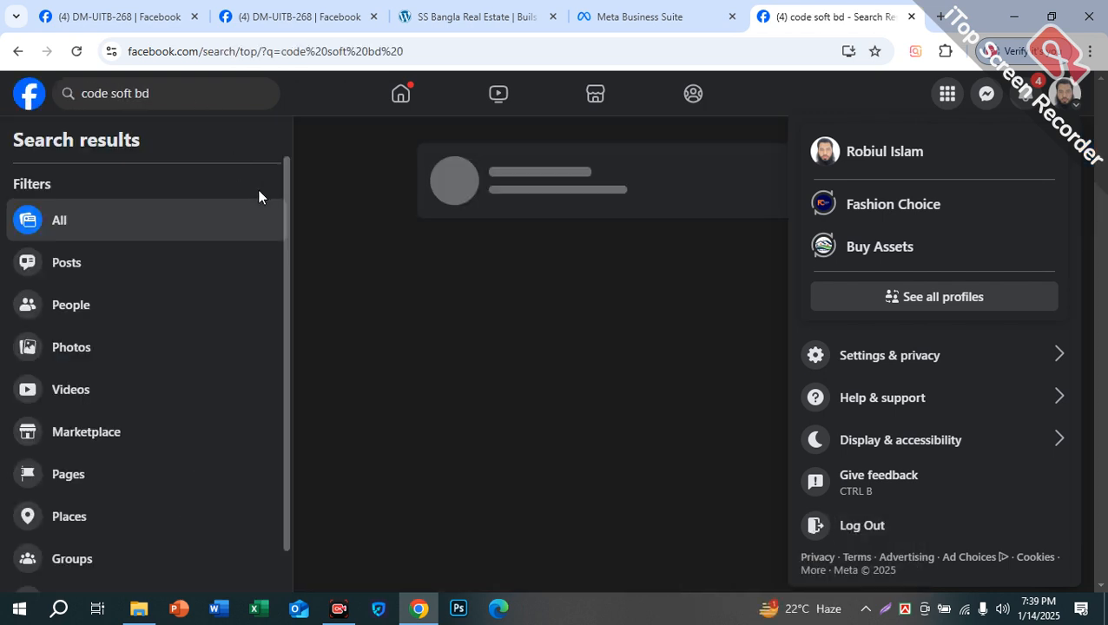
scroll(455, 383, down, 8)
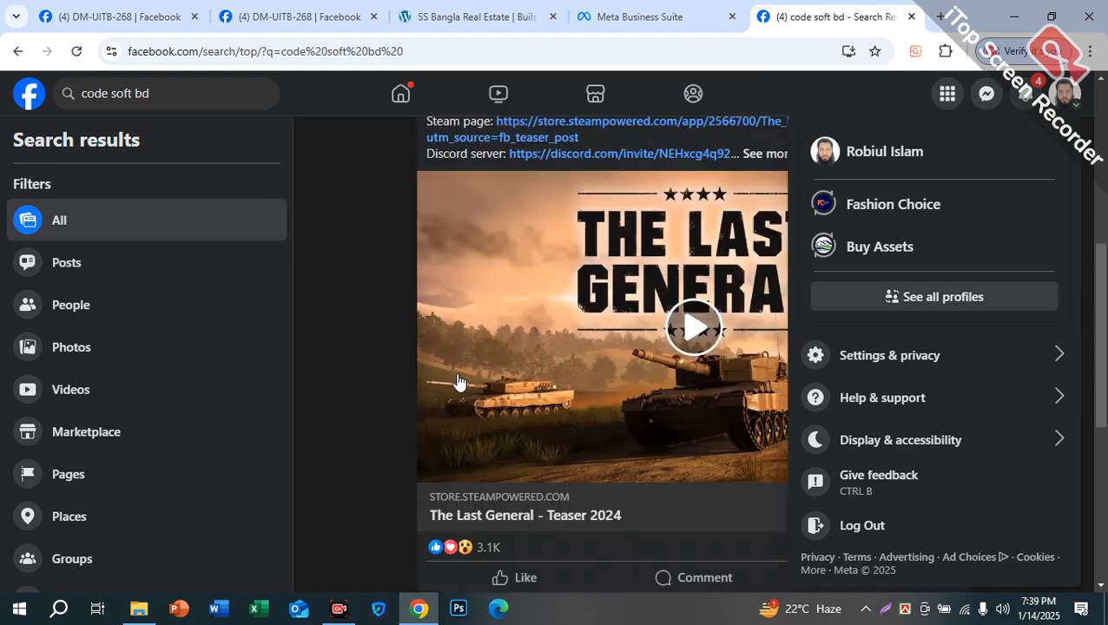
click(549, 296)
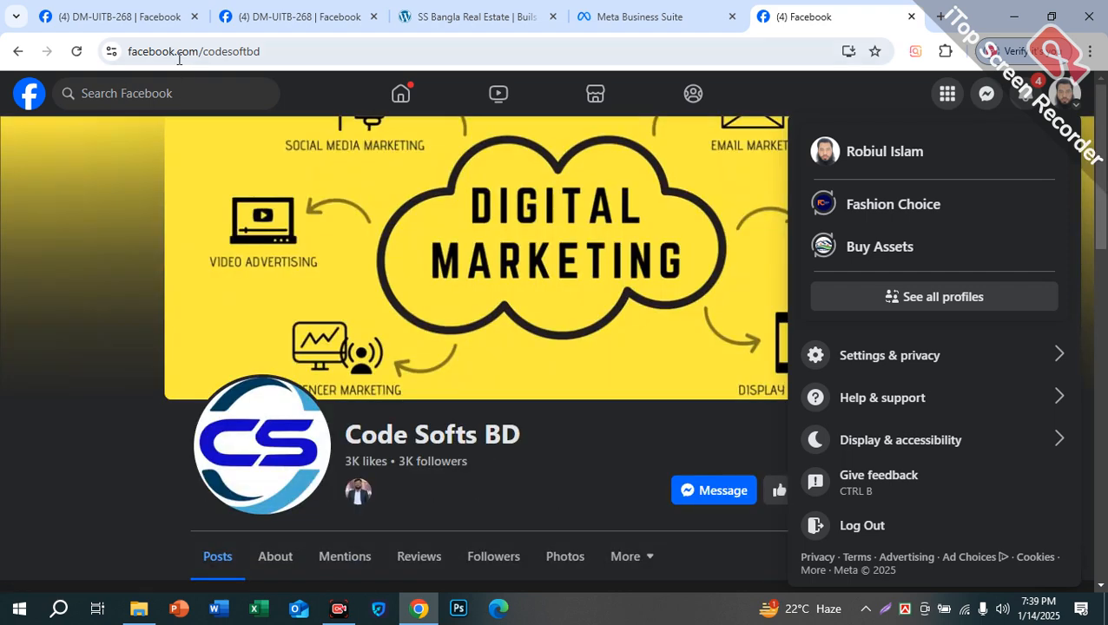
click(179, 54)
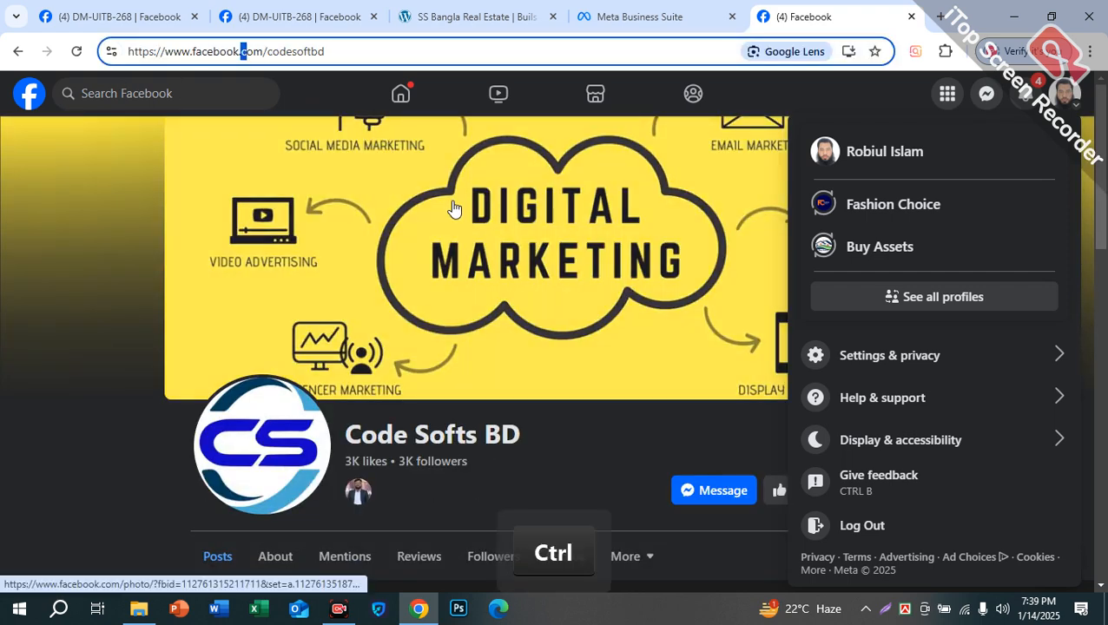
key(ctrl+a)
key(ctrl+c)
key(BackSpace)
Step: Paste the Code Softs BD address into the request, pick the Page, and request Full control
click(651, 16)
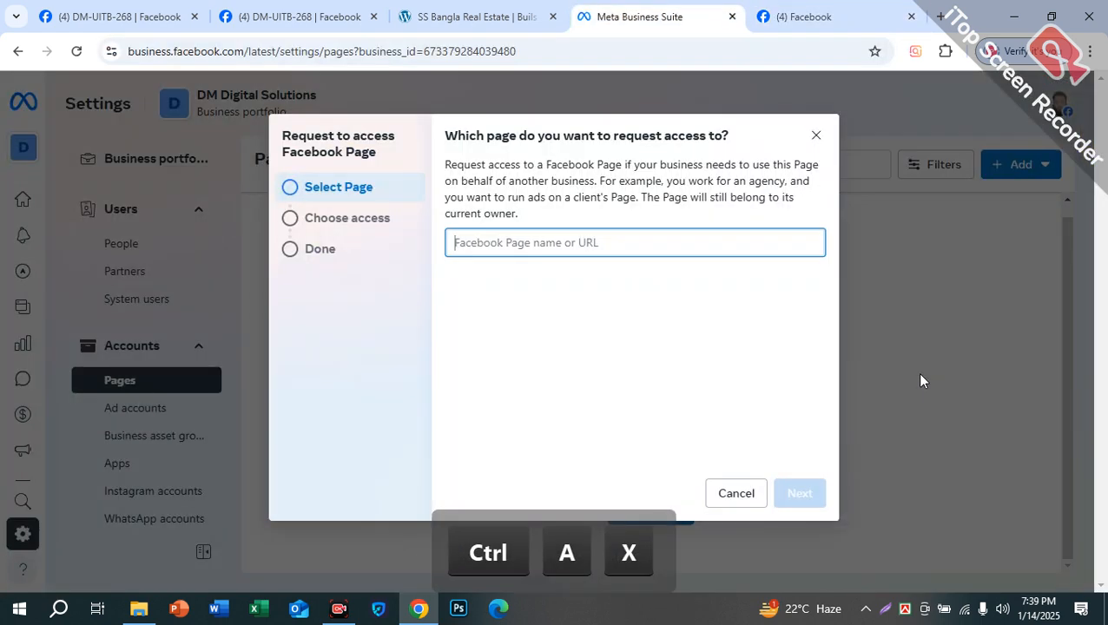
key(ctrl+v)
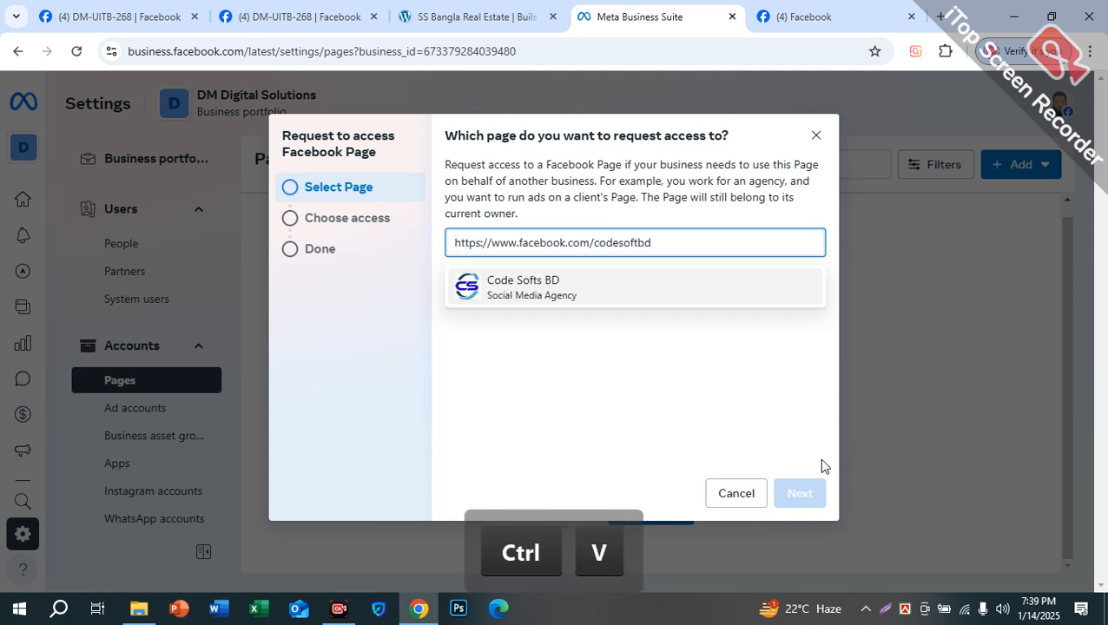
click(588, 300)
click(798, 493)
scroll(680, 434, down, 5)
click(460, 345)
click(789, 493)
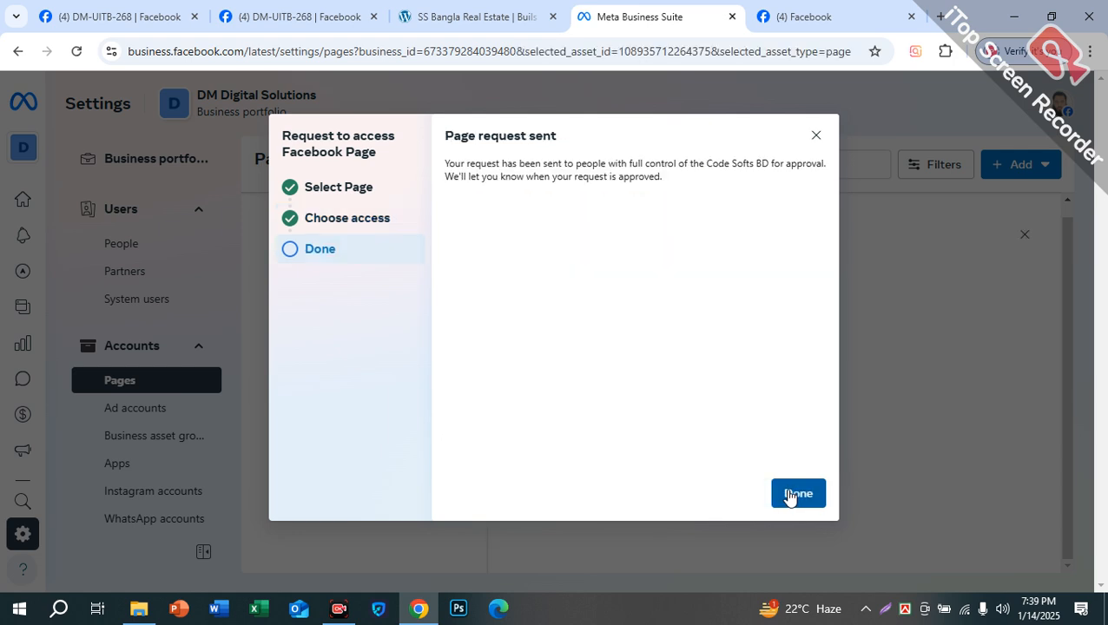
Step: Keep the Code Softs BD request pending without cancelling, then view the portfolio's Ad accounts settings
click(789, 494)
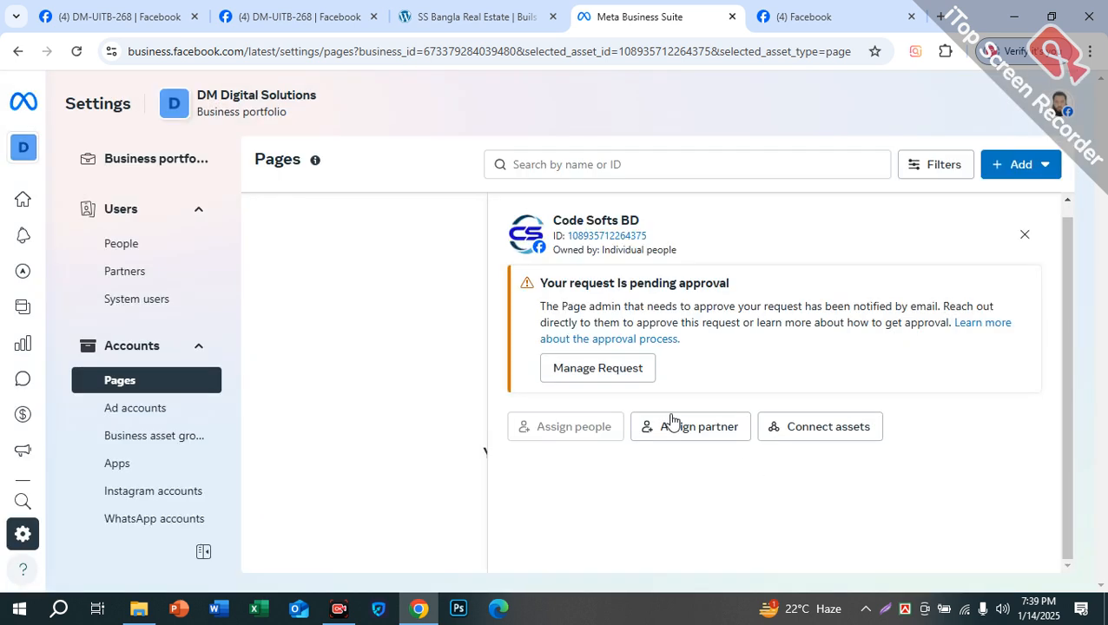
click(603, 374)
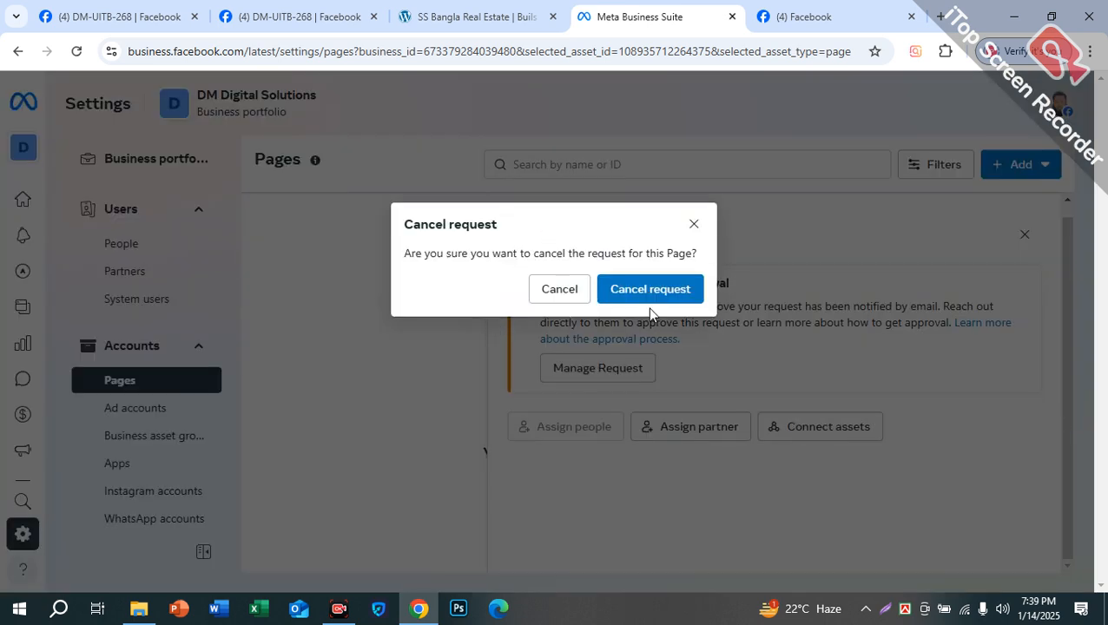
click(694, 228)
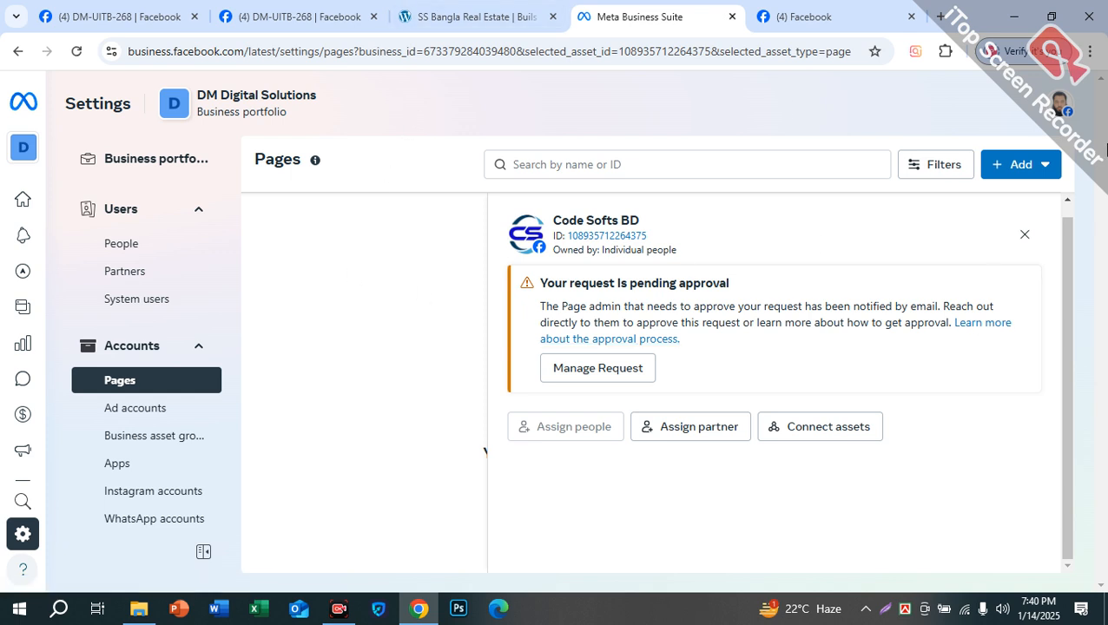
click(157, 410)
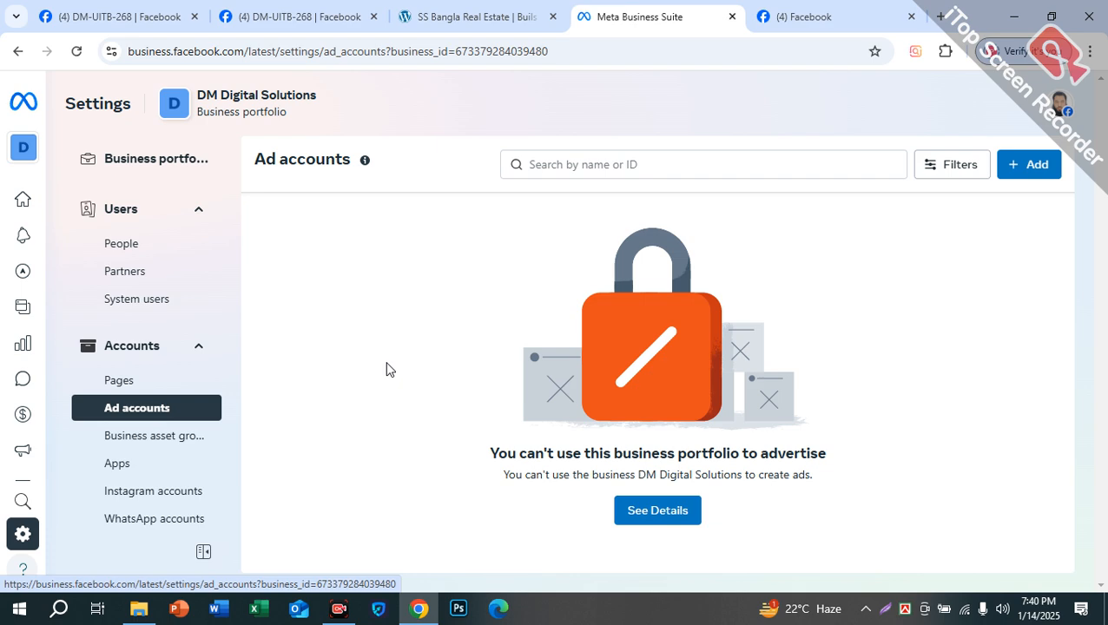
Step: Choose Claim an existing ad account under Add and focus the empty Ad account ID field
right_click(369, 333)
click(1024, 212)
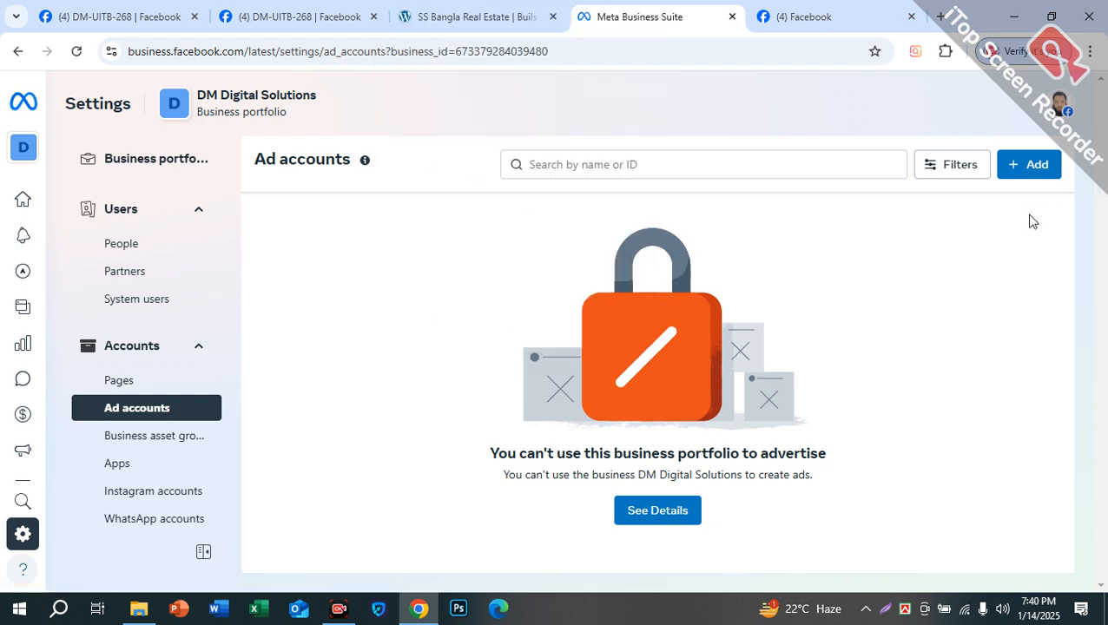
click(1015, 165)
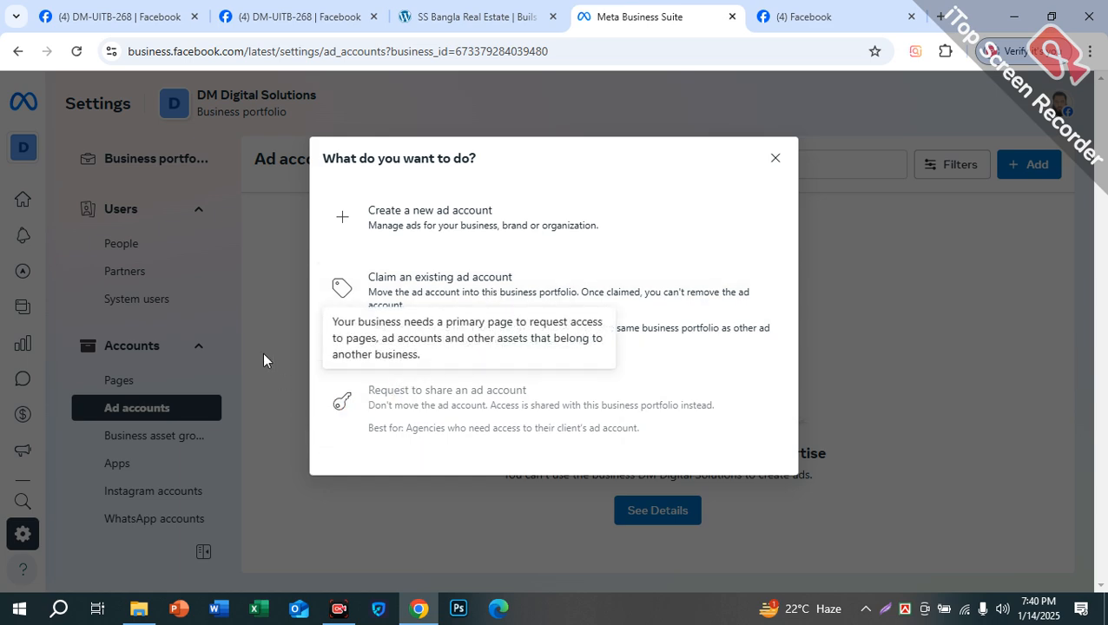
click(449, 295)
click(498, 250)
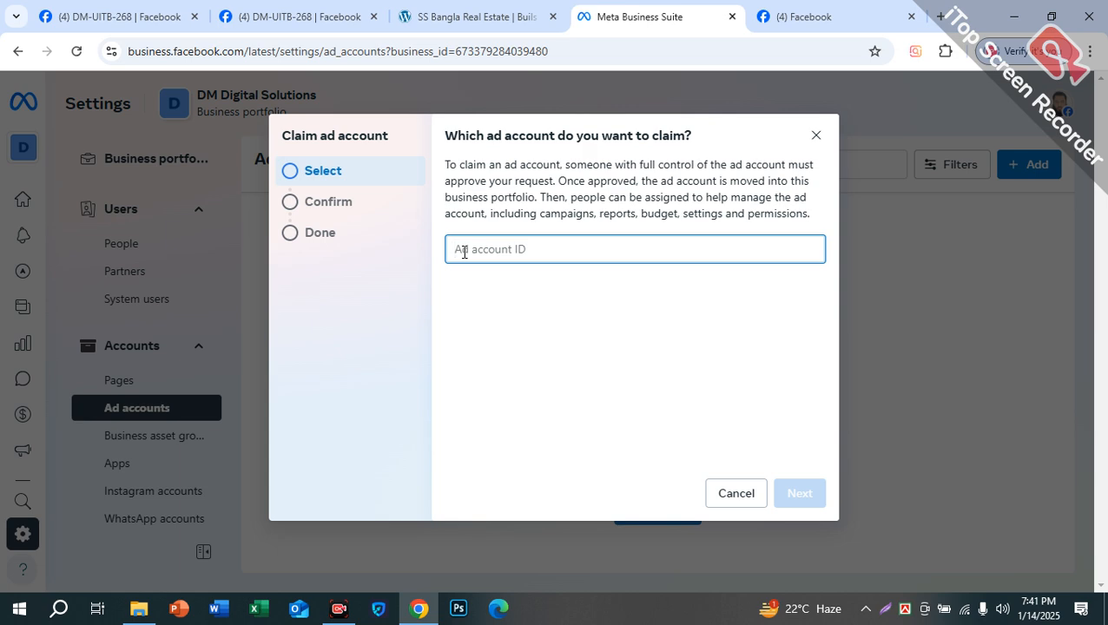
Step: Go to the Facebook home feed tab and launch Ads Manager from its left sidebar
click(306, 15)
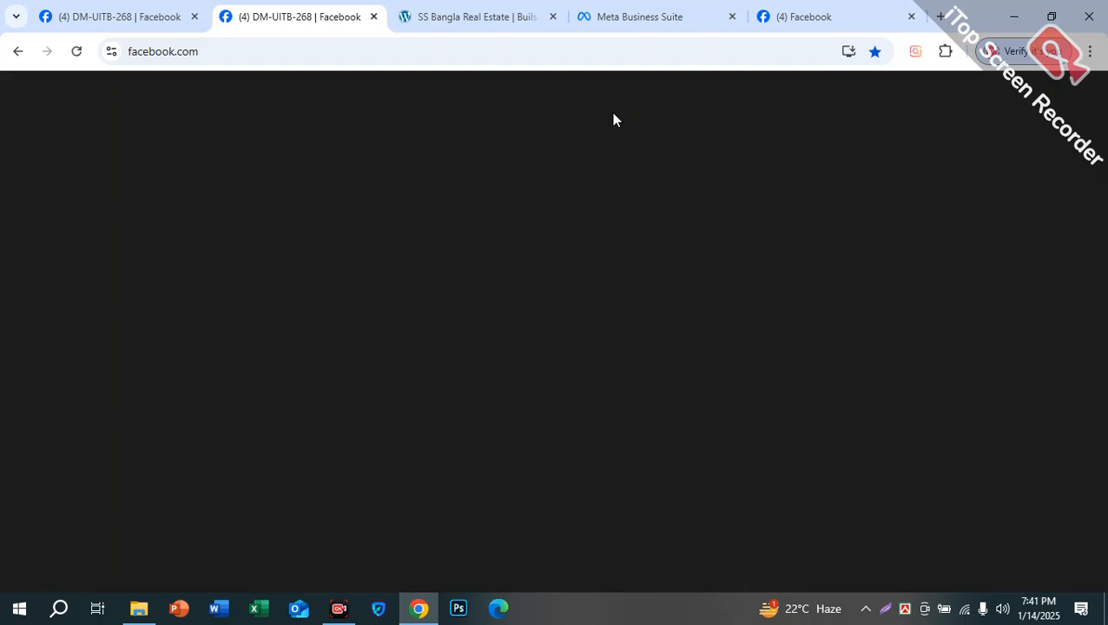
click(803, 13)
click(162, 117)
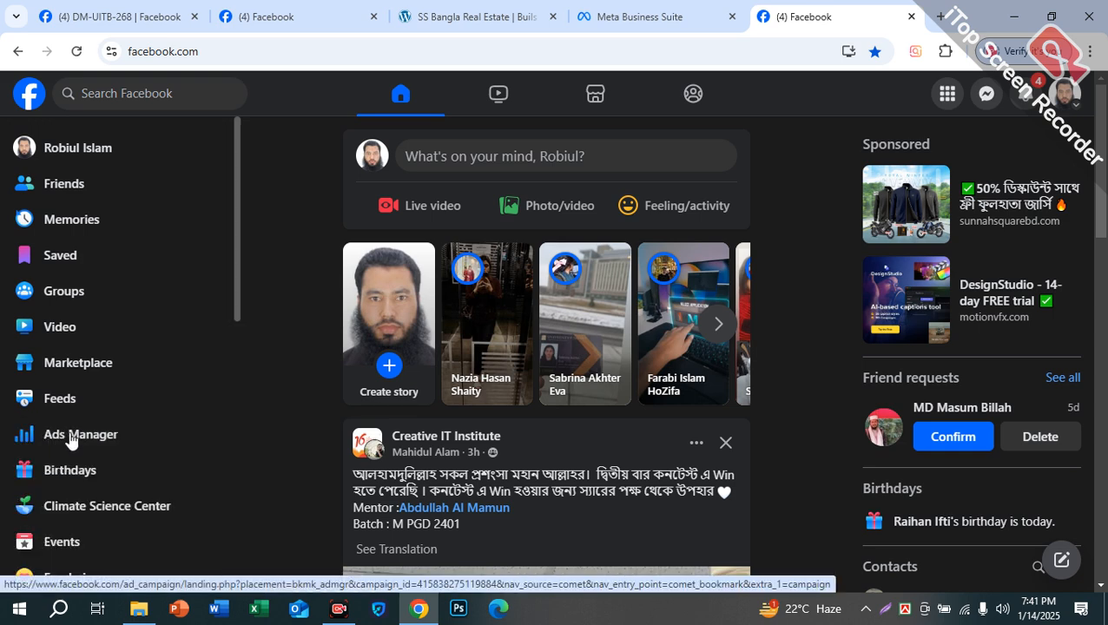
click(81, 434)
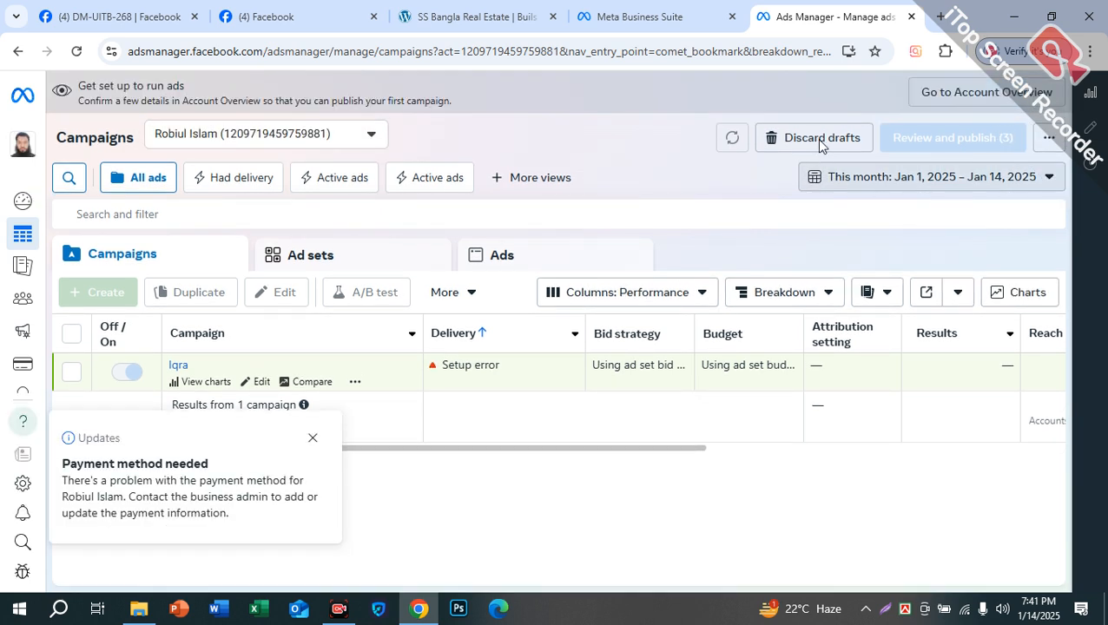
Step: Browse all ad accounts across portfolios in the ad account switcher without switching
click(287, 139)
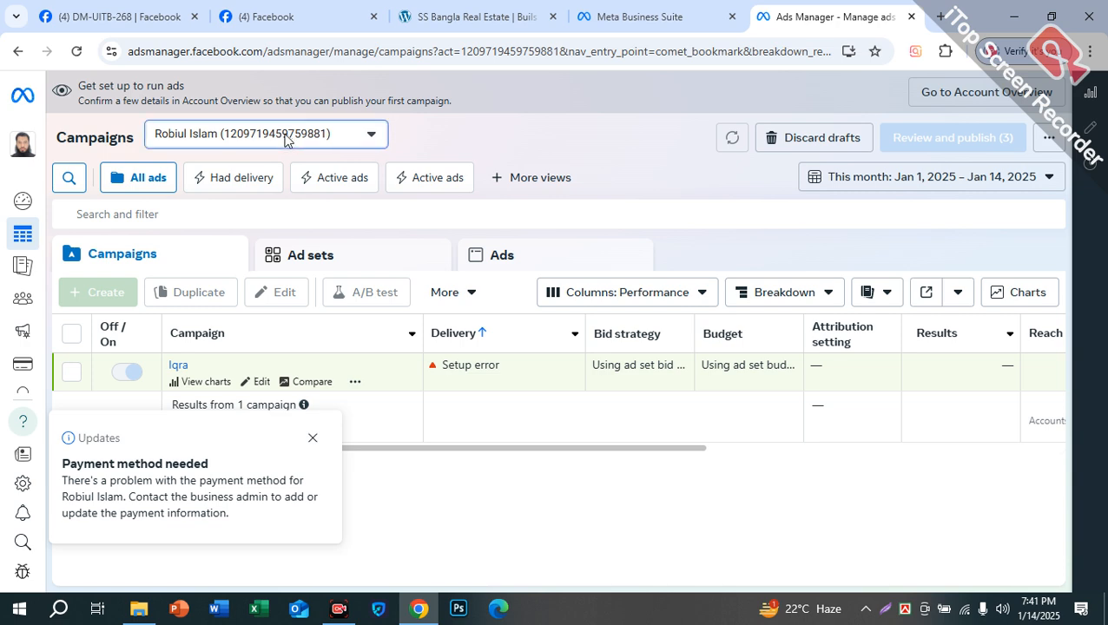
click(530, 149)
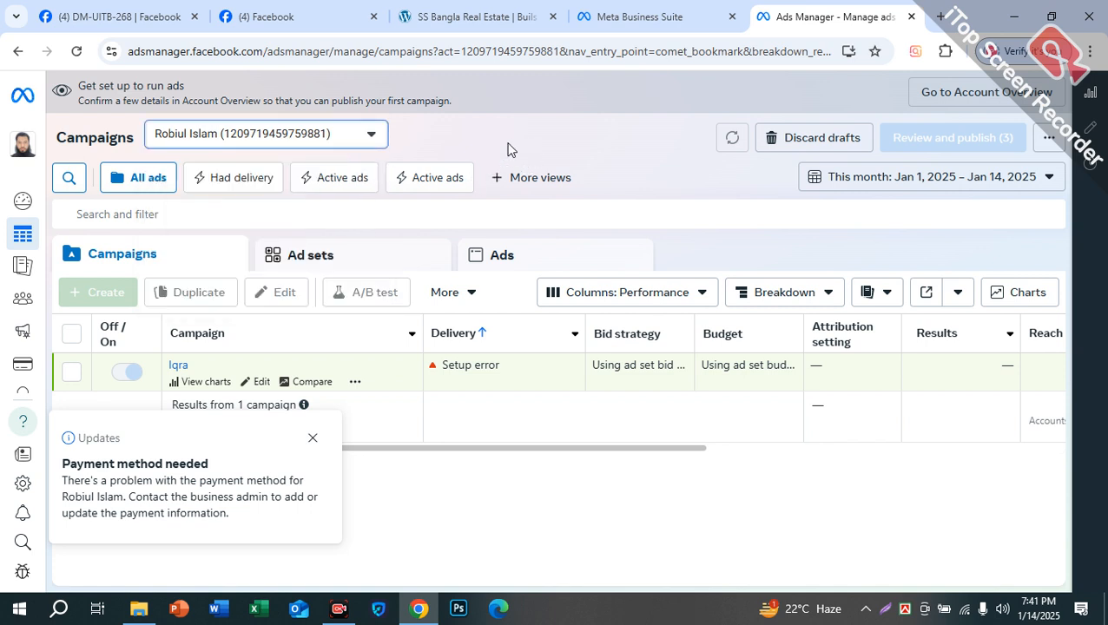
click(342, 139)
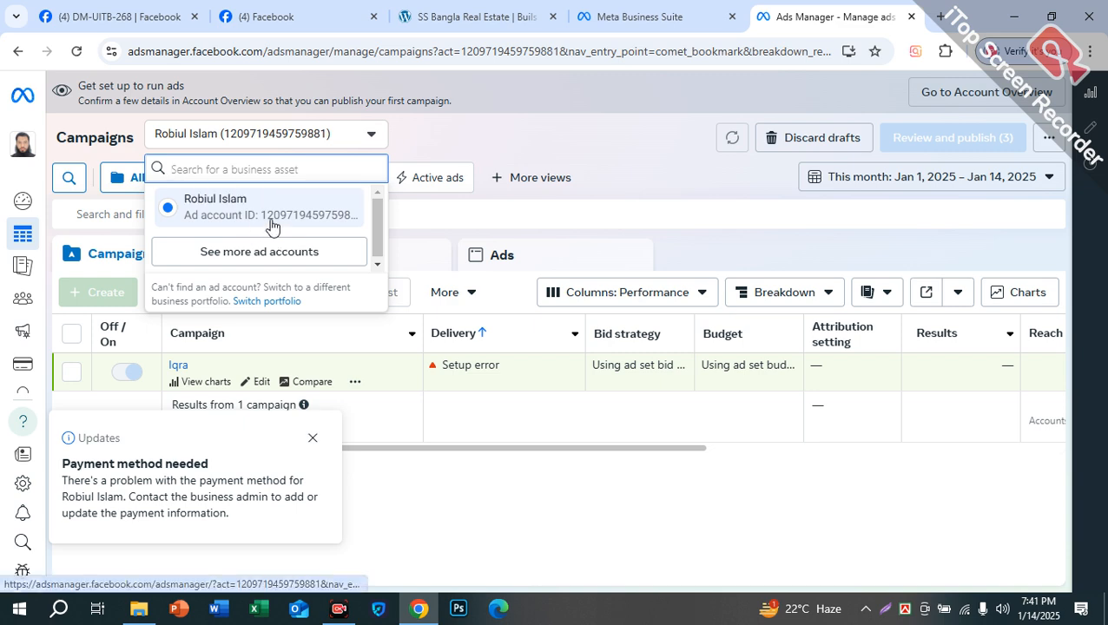
click(233, 254)
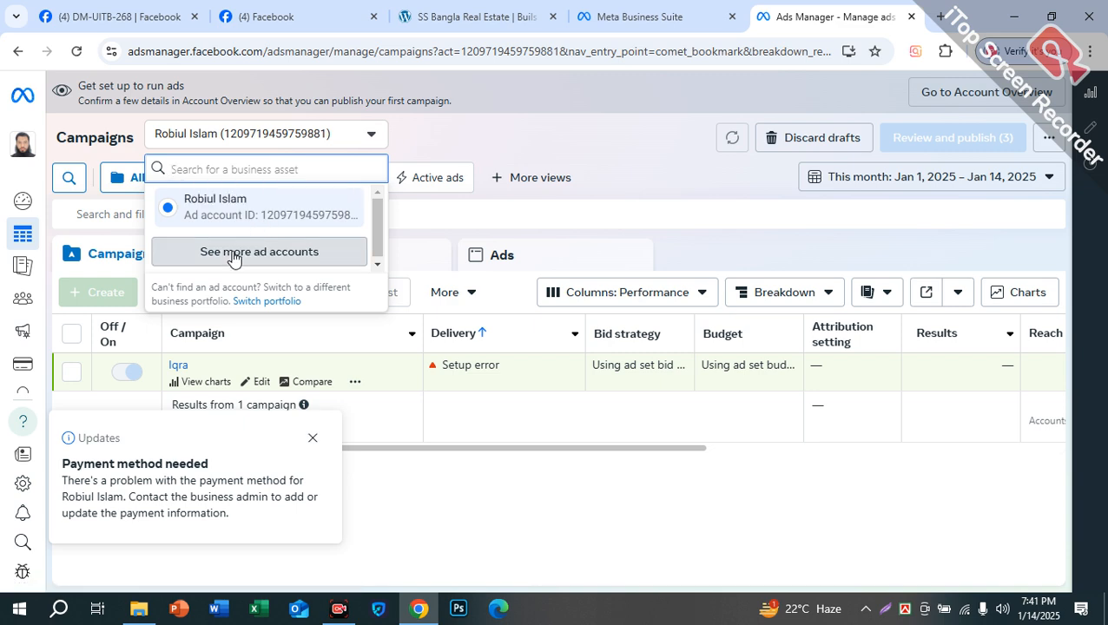
scroll(235, 330, down, 1)
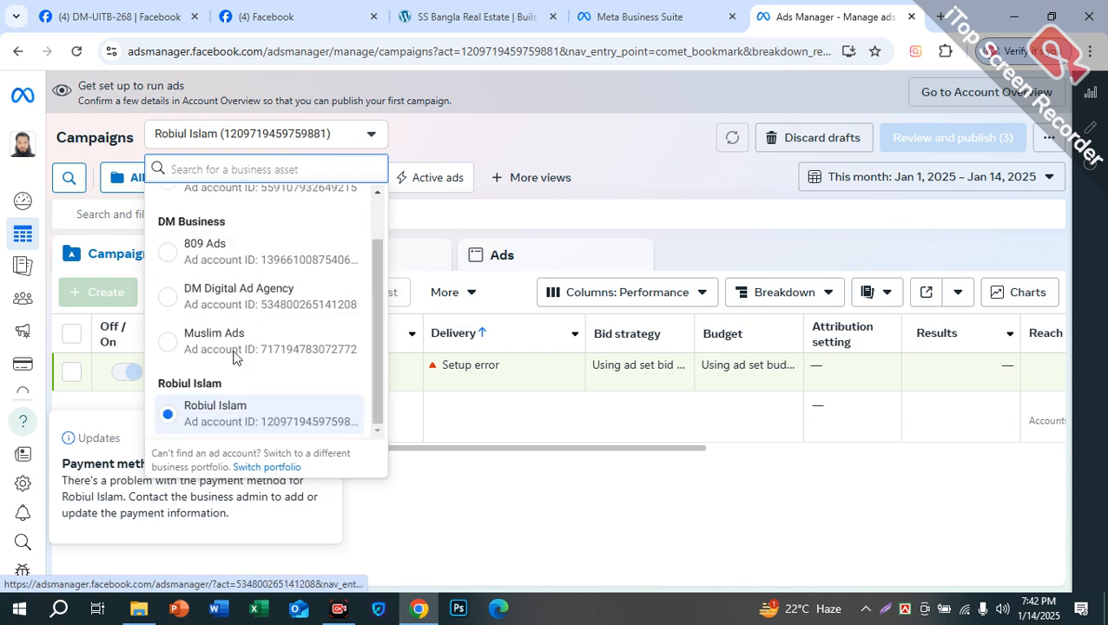
scroll(233, 308, up, 1)
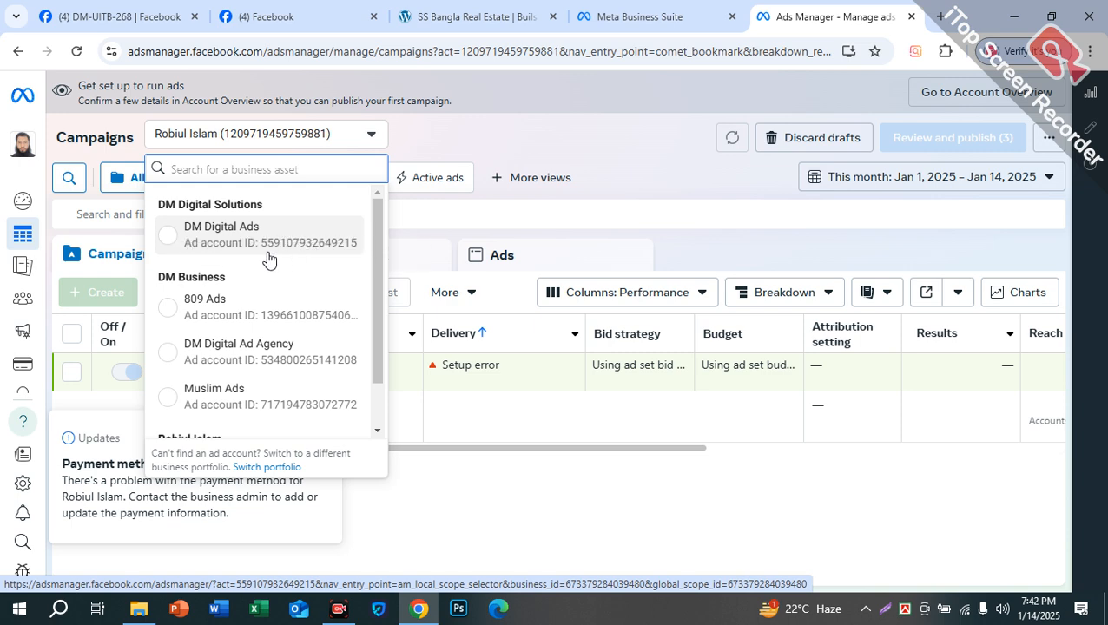
scroll(200, 347, down, 2)
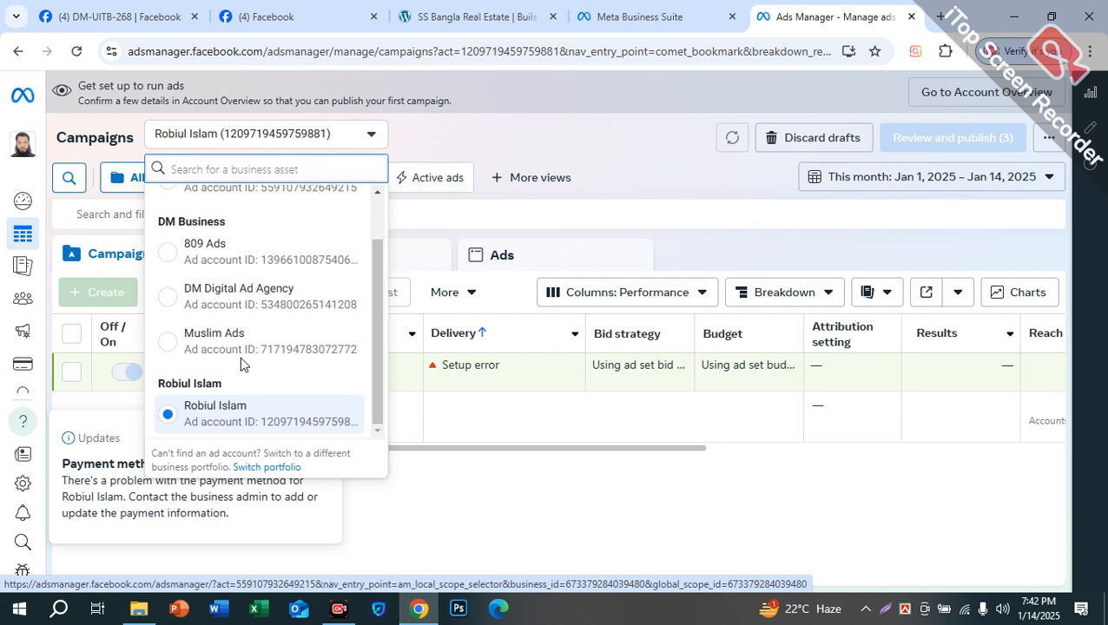
click(616, 166)
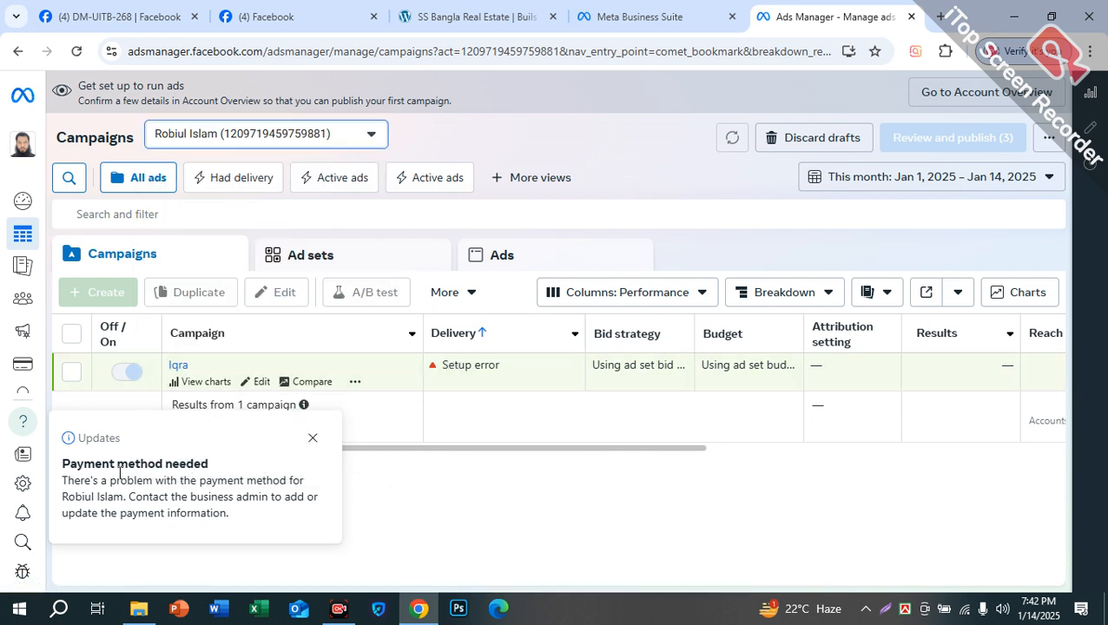
Step: Note the payment method warning, then switch the campaigns view to the 809 Ads account
drag(69, 480, 309, 531)
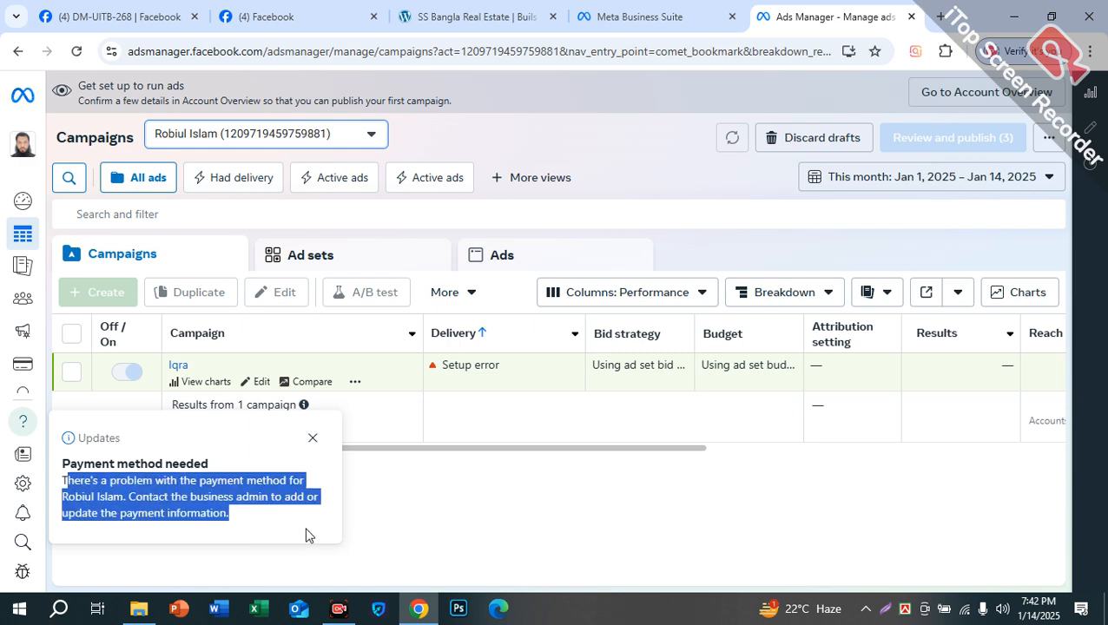
click(245, 136)
click(227, 251)
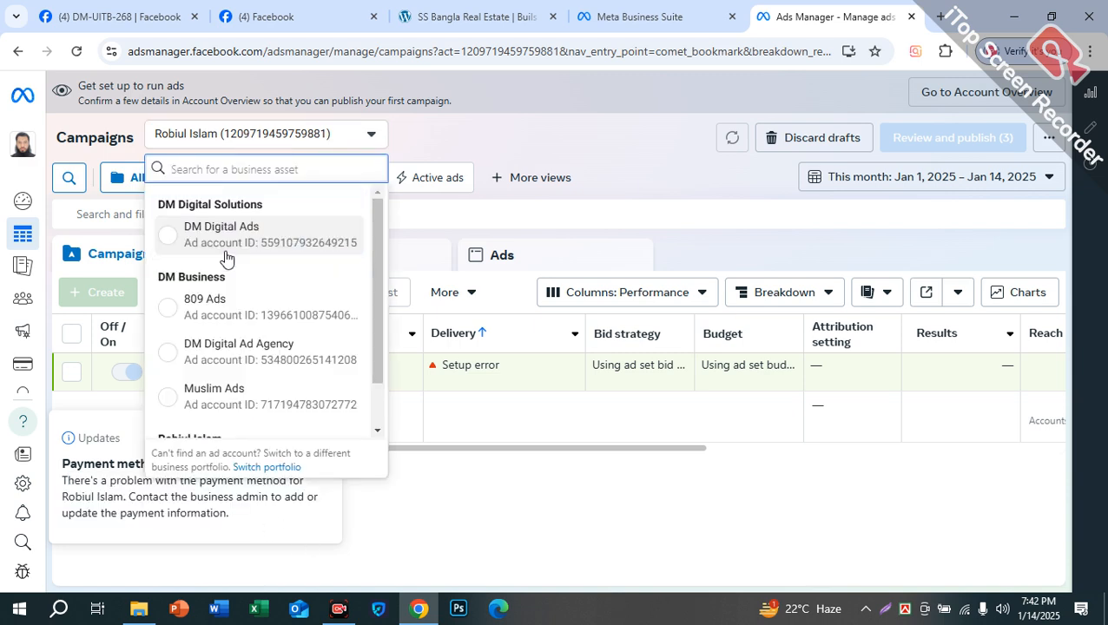
click(207, 298)
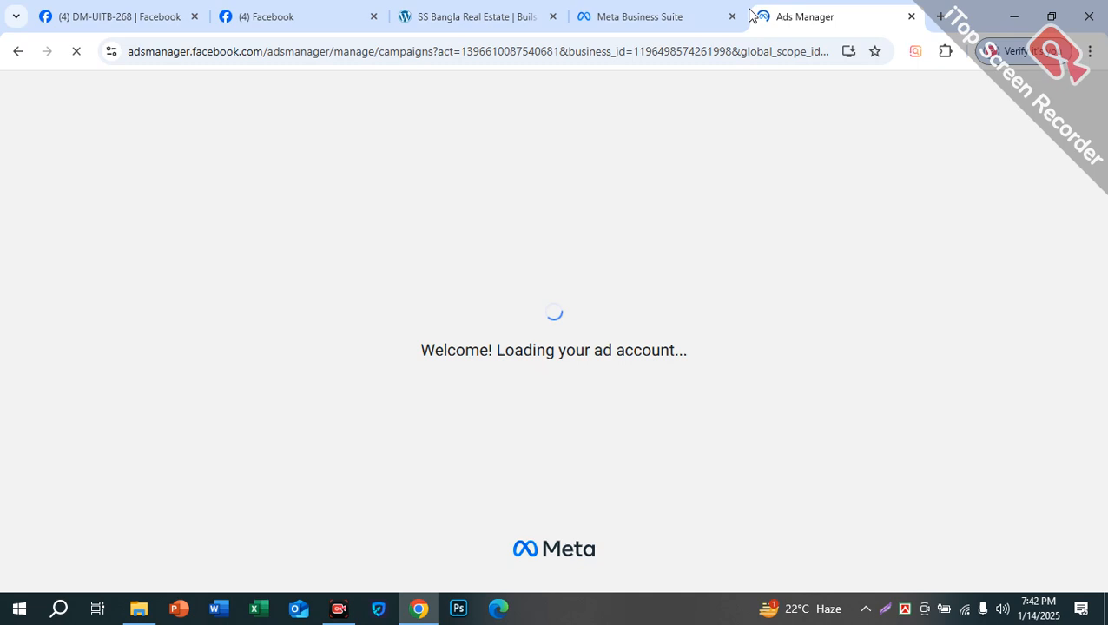
Step: Highlight 809 Ads' Payment method needed warning, then open Account Overview and Business Support Home
click(668, 17)
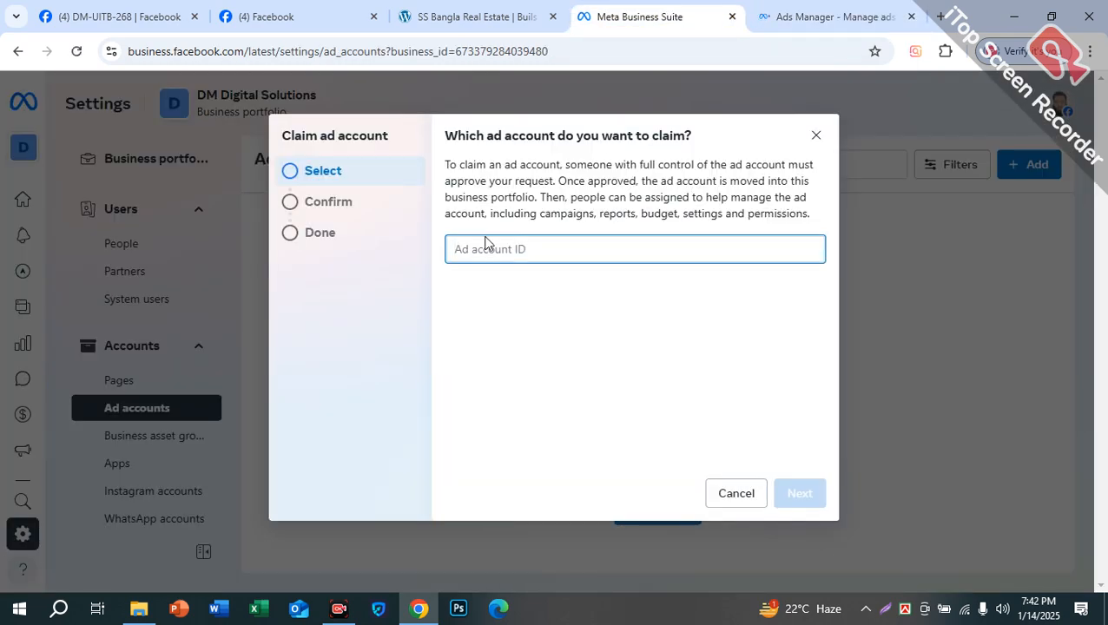
click(808, 22)
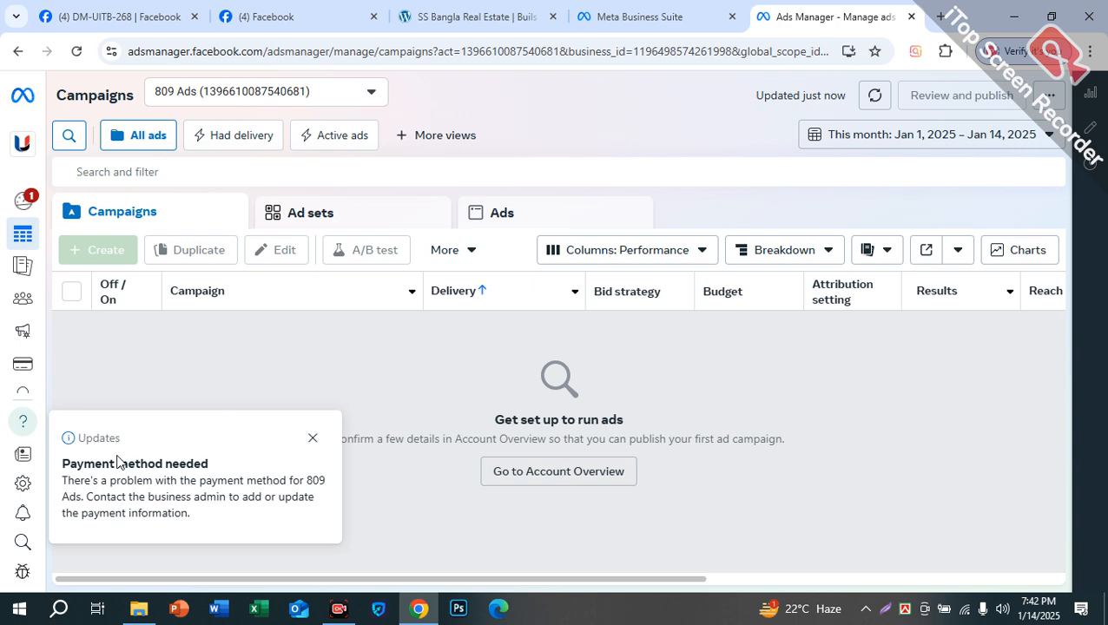
drag(95, 471, 208, 465)
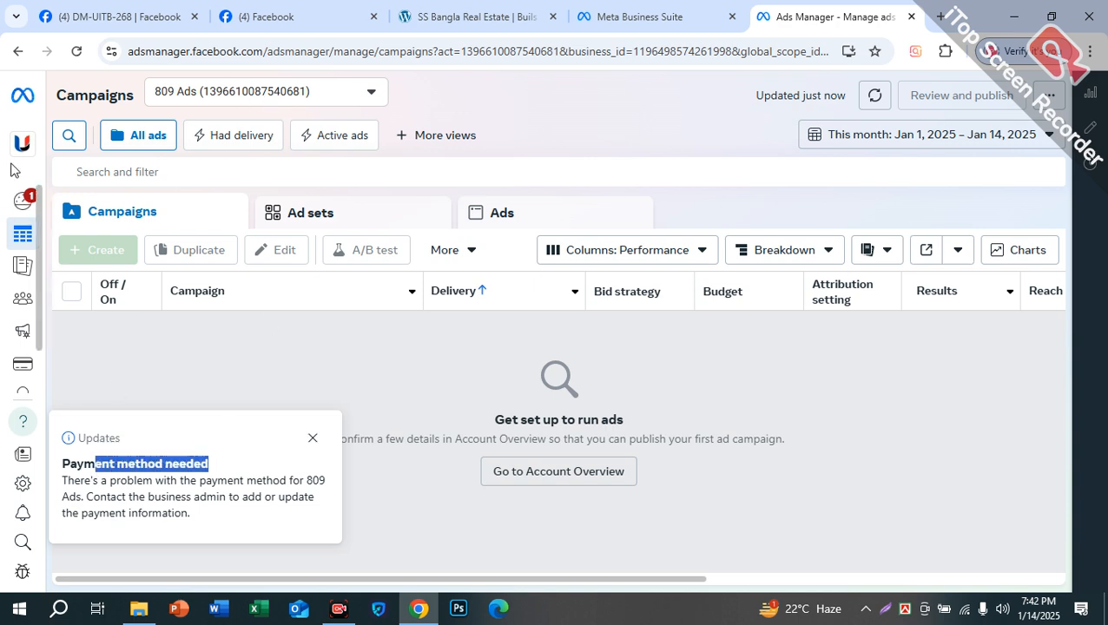
click(26, 207)
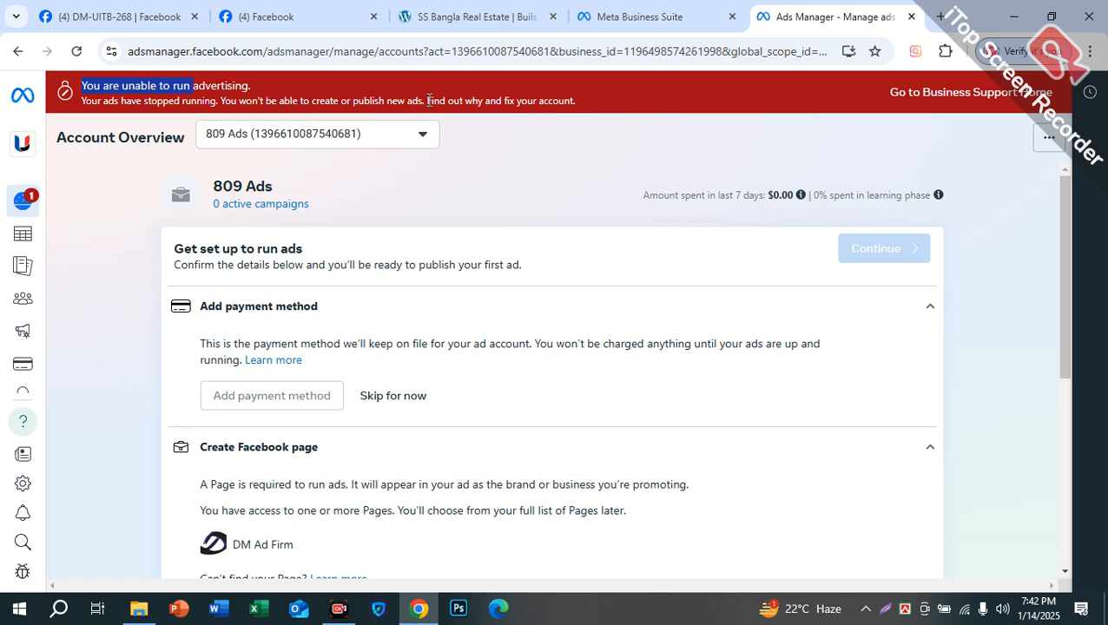
click(968, 94)
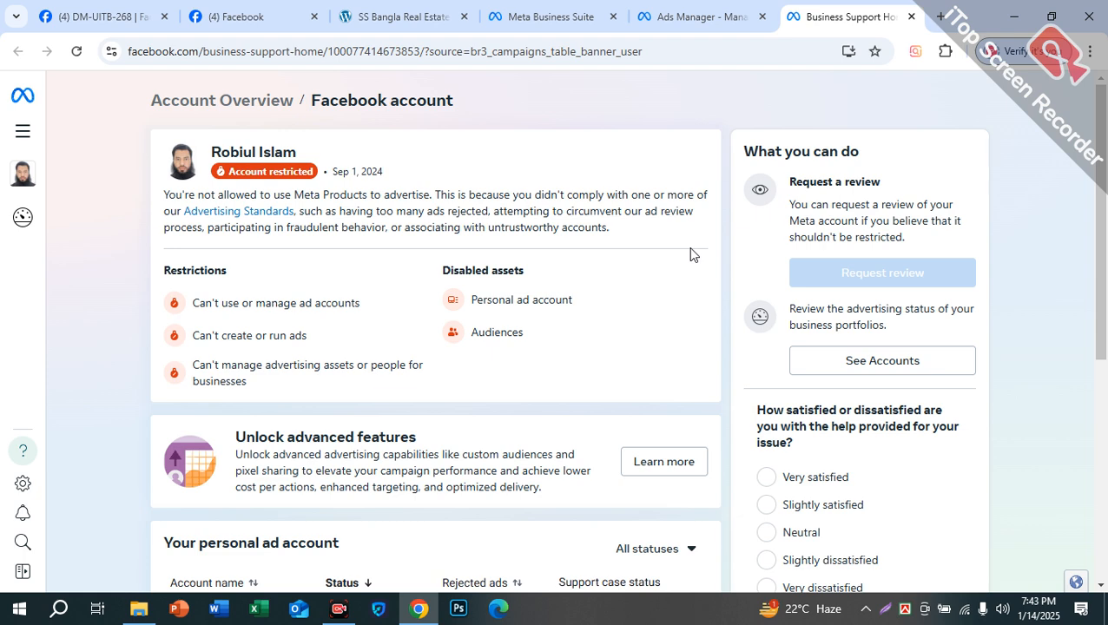
Step: Review the disabled personal ad account and expand the full list of managed Pages
scroll(460, 318, down, 2)
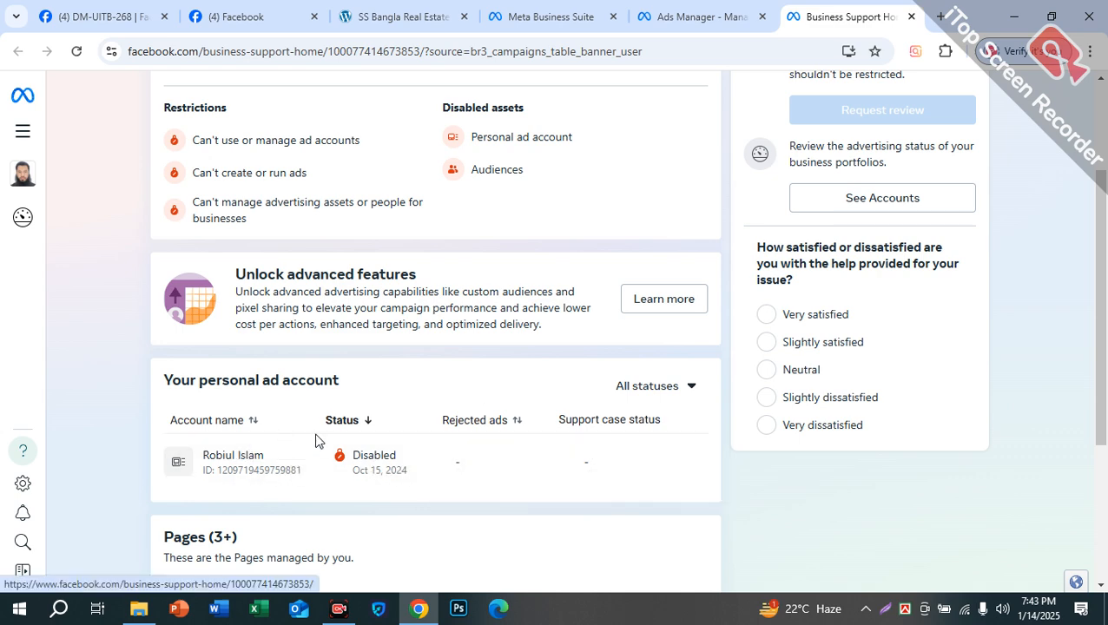
drag(254, 375, 396, 383)
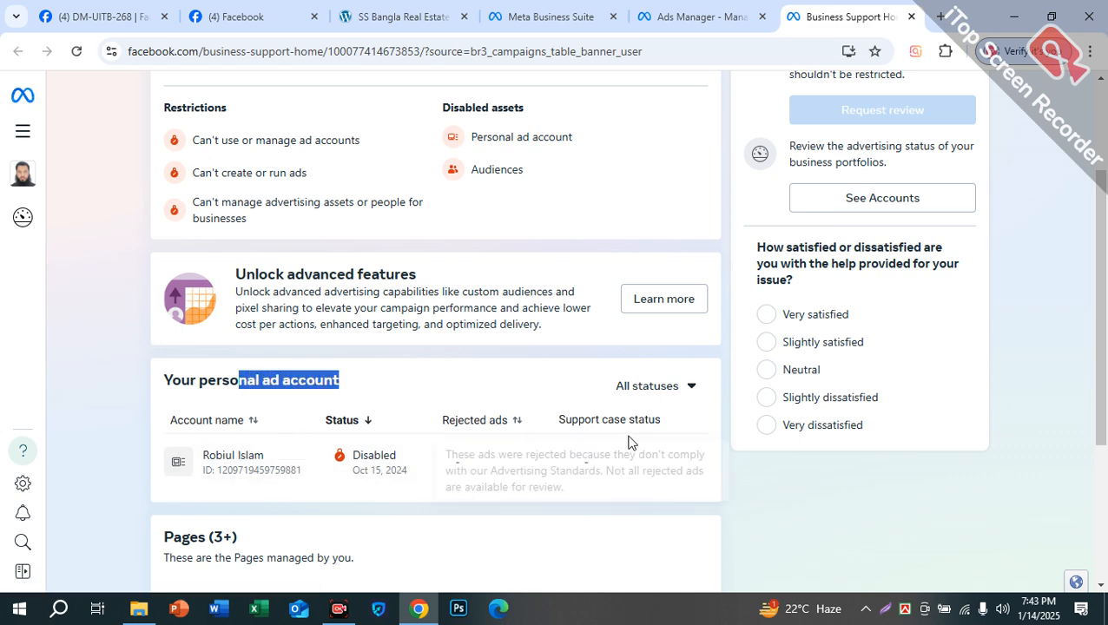
scroll(399, 472, down, 3)
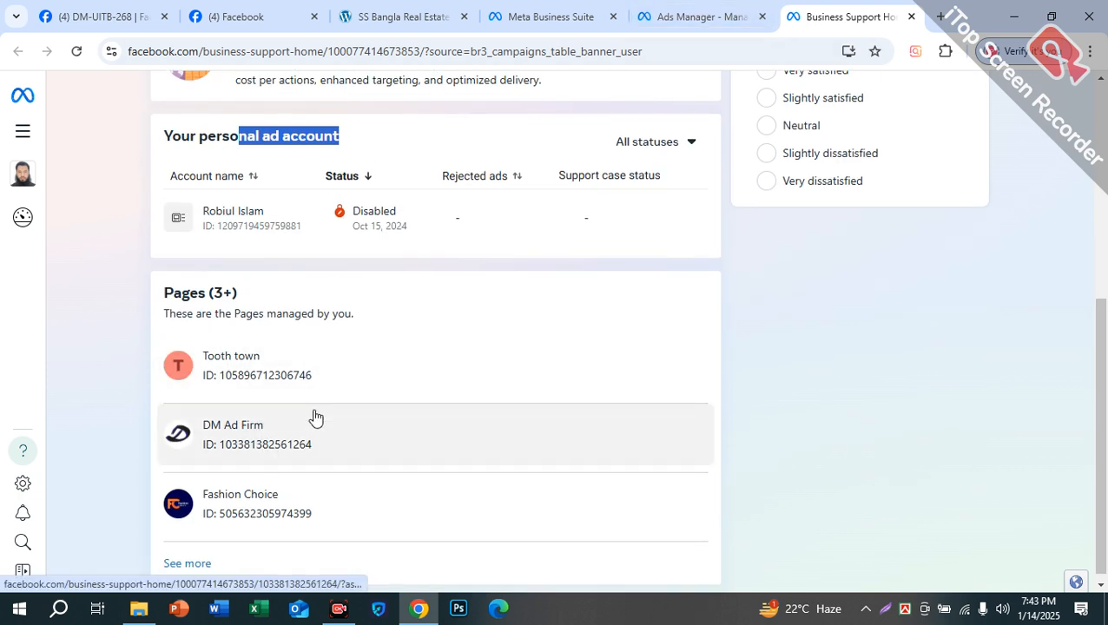
scroll(187, 531, down, 1)
click(187, 556)
scroll(455, 415, down, 5)
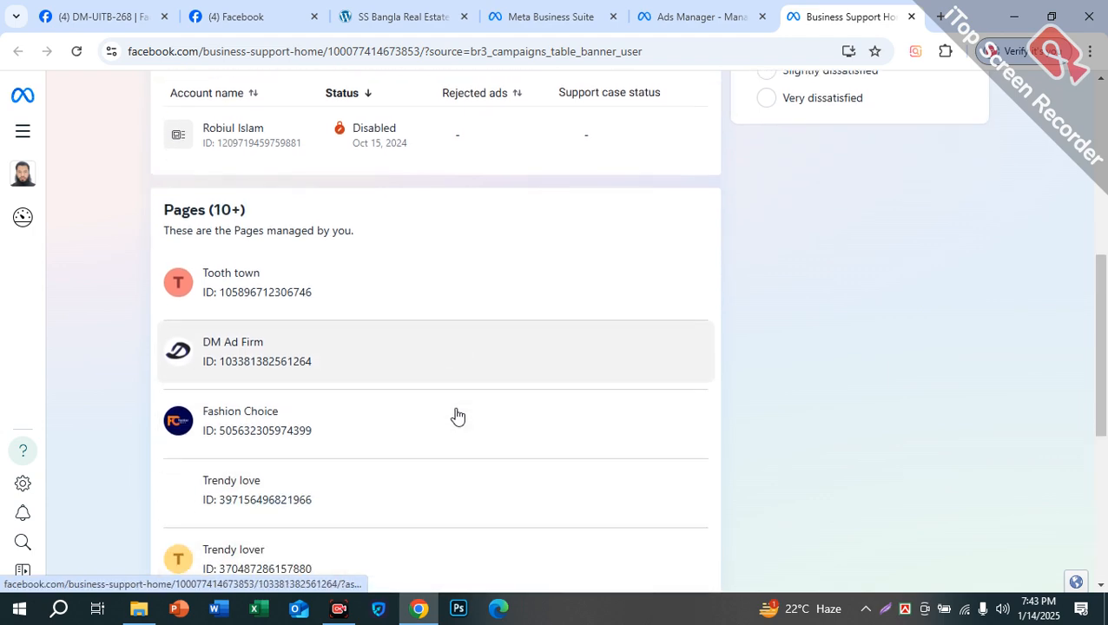
scroll(292, 448, up, 10)
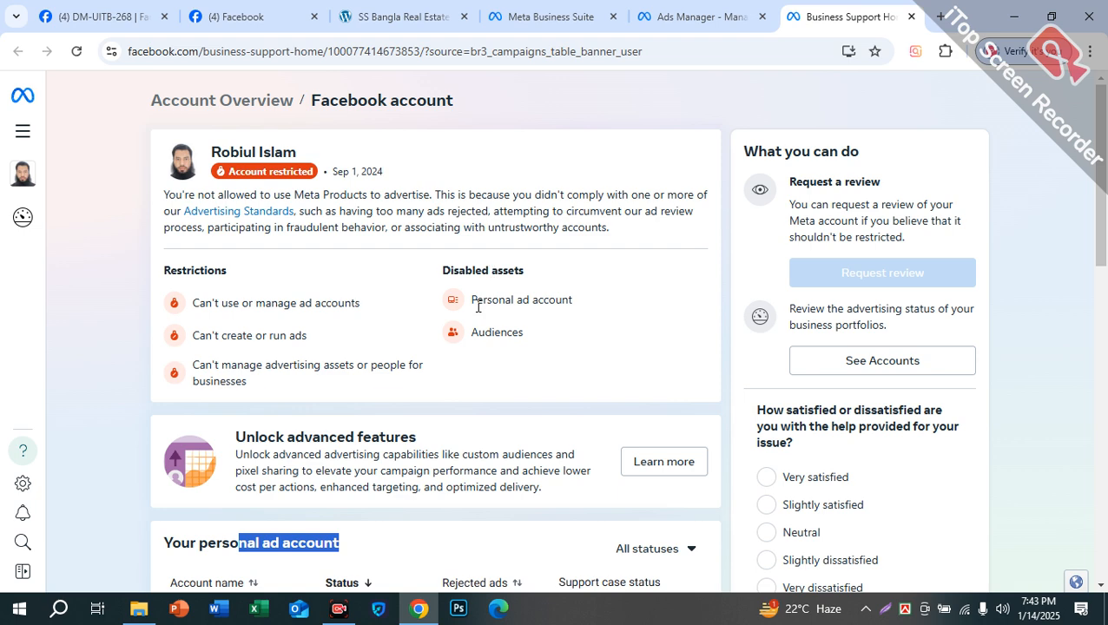
Step: Highlight the ad account and ad-running restrictions, then view every portfolio's advertising status
drag(477, 301, 573, 300)
drag(194, 301, 360, 301)
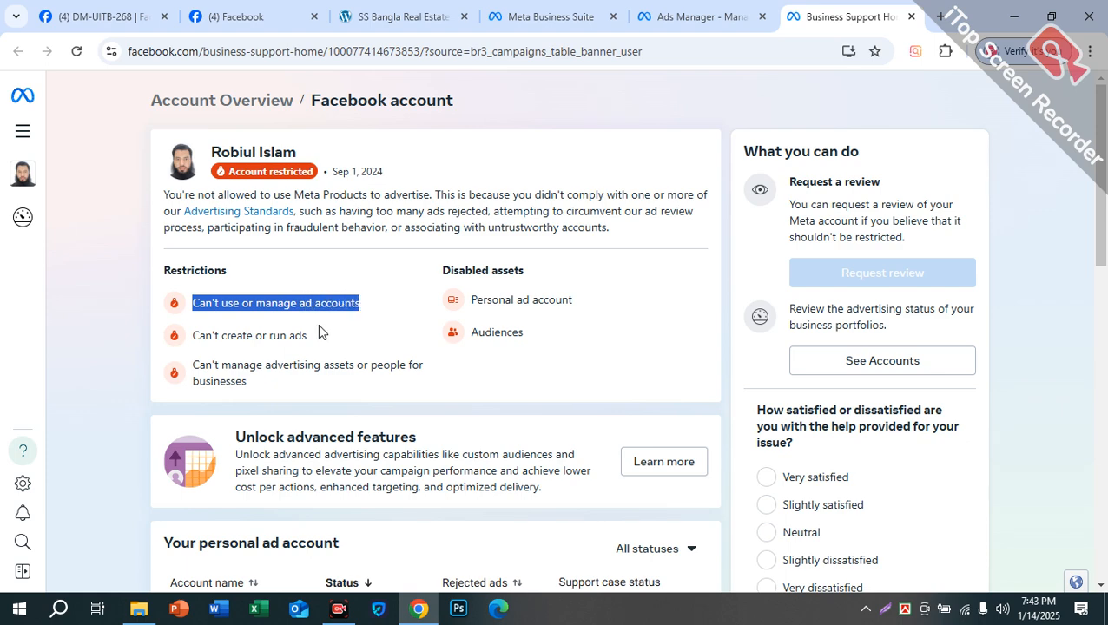
drag(209, 336, 331, 338)
drag(210, 373, 347, 385)
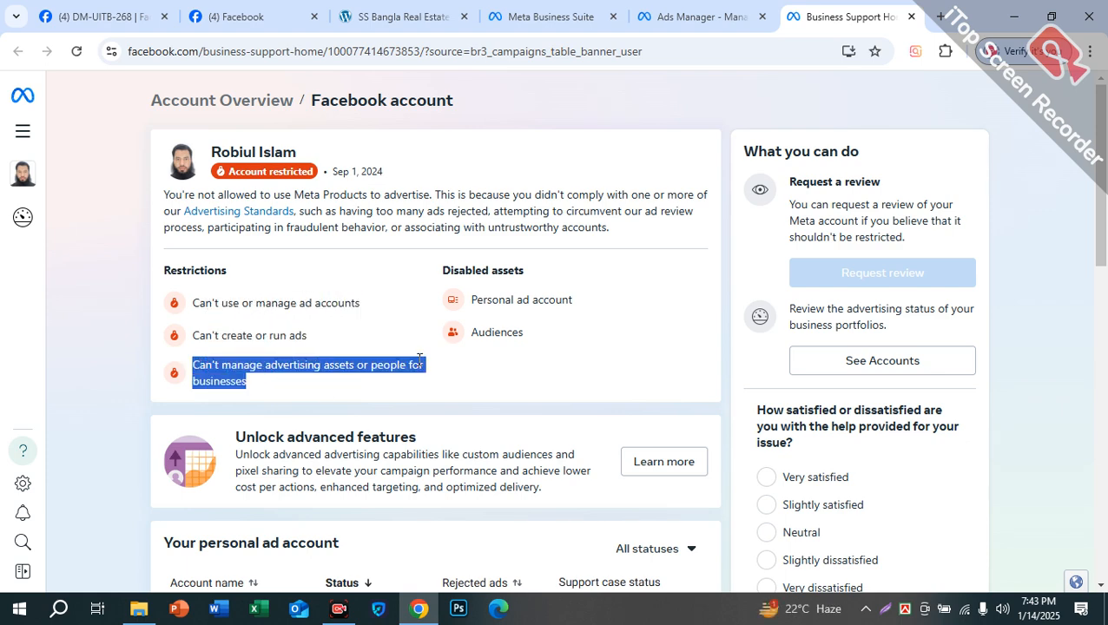
scroll(964, 482, down, 1)
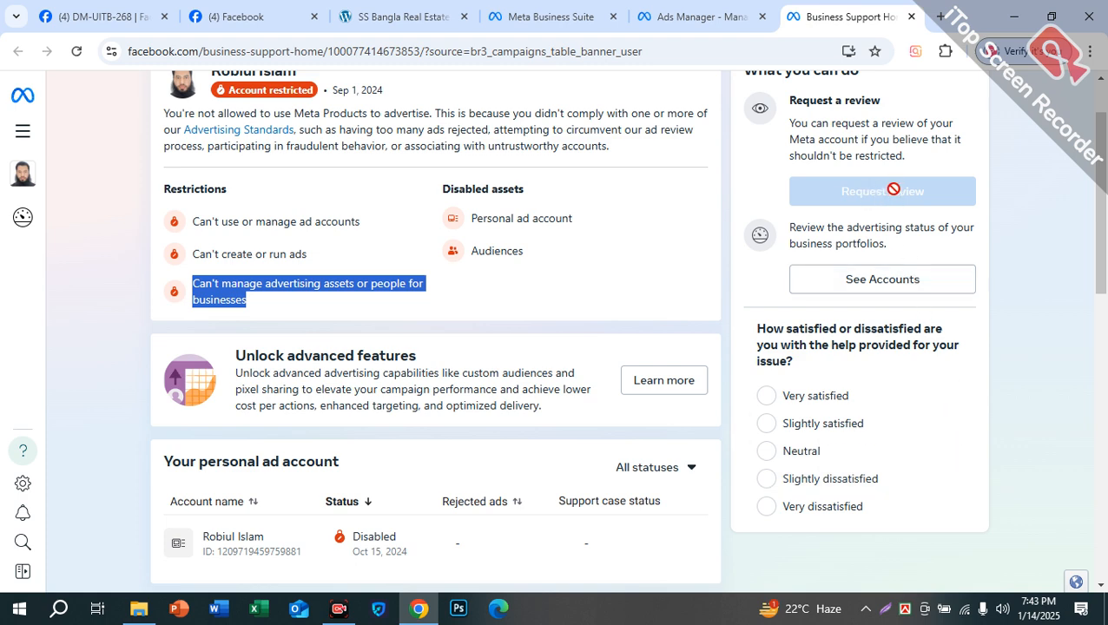
click(886, 279)
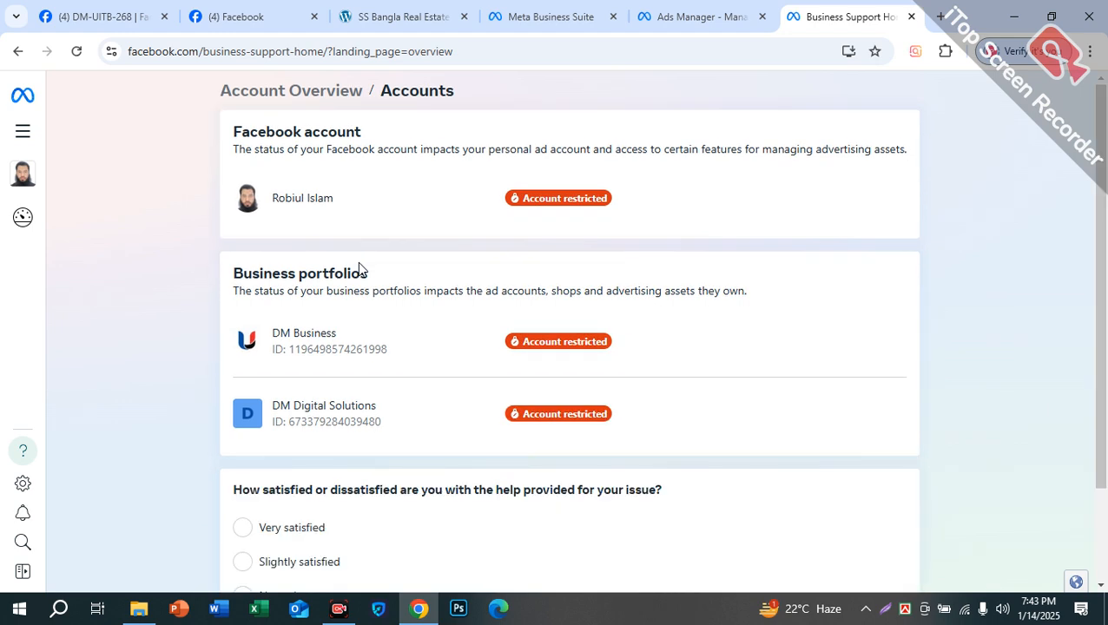
Step: Highlight the portfolios' restricted-status explanation, check the accounts list, then pick Ads Manager from All tools
drag(319, 292, 648, 289)
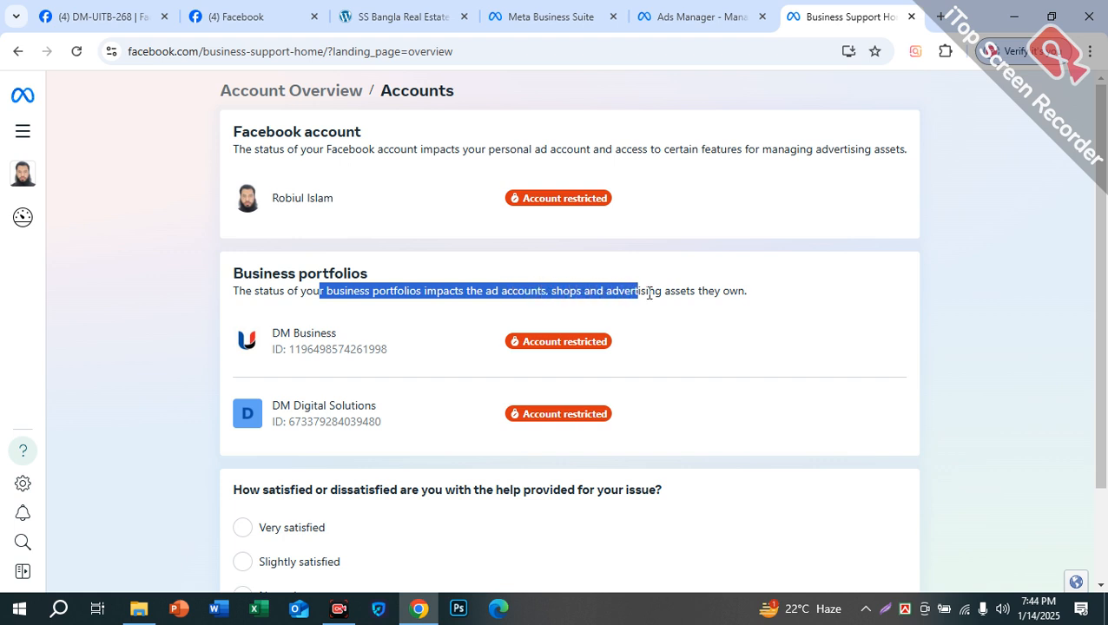
scroll(582, 370, down, 2)
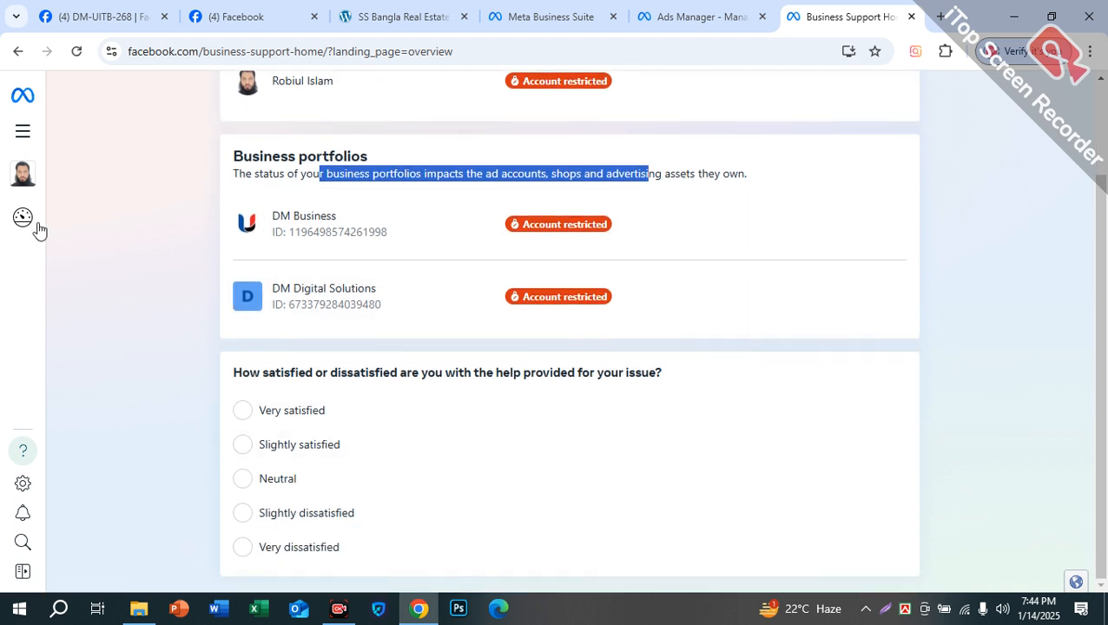
mouse_move(38, 231)
click(130, 191)
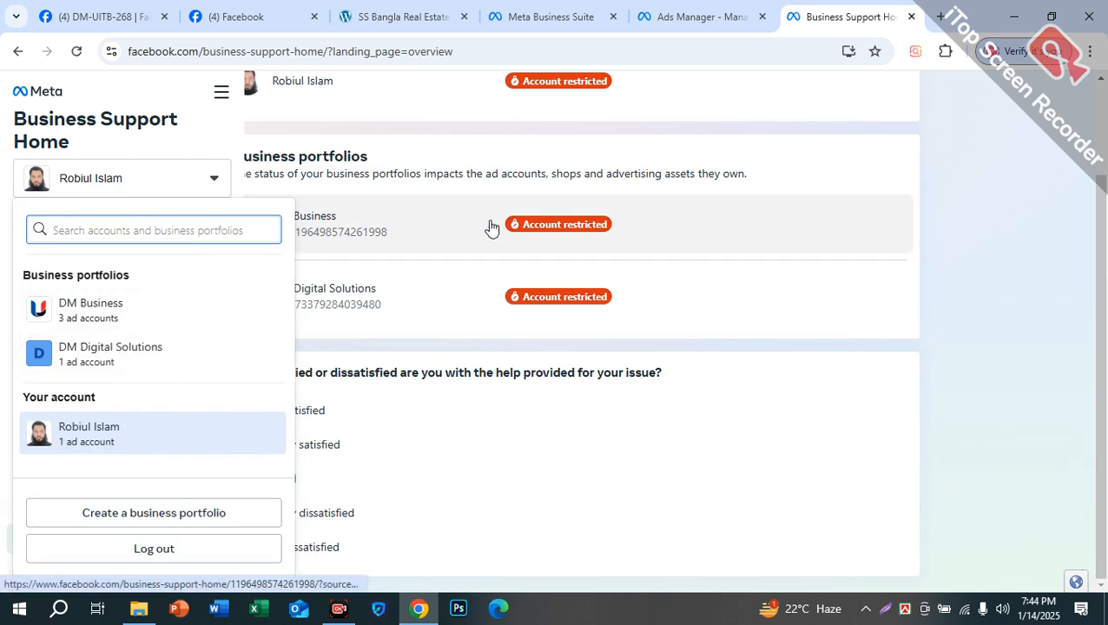
scroll(632, 283, up, 1)
scroll(632, 284, up, 1)
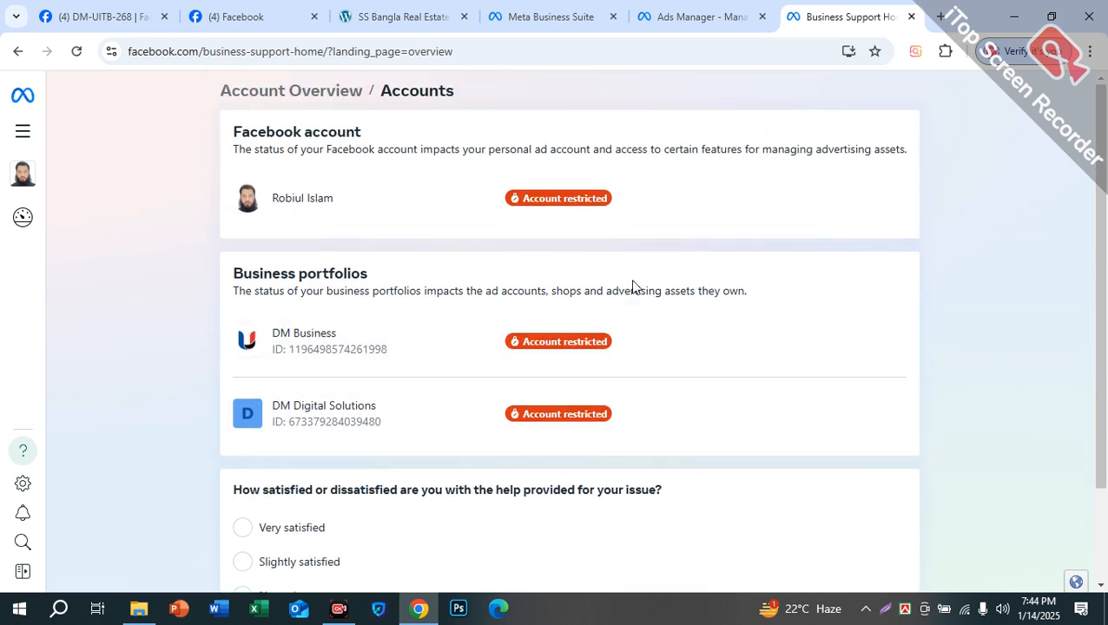
click(21, 137)
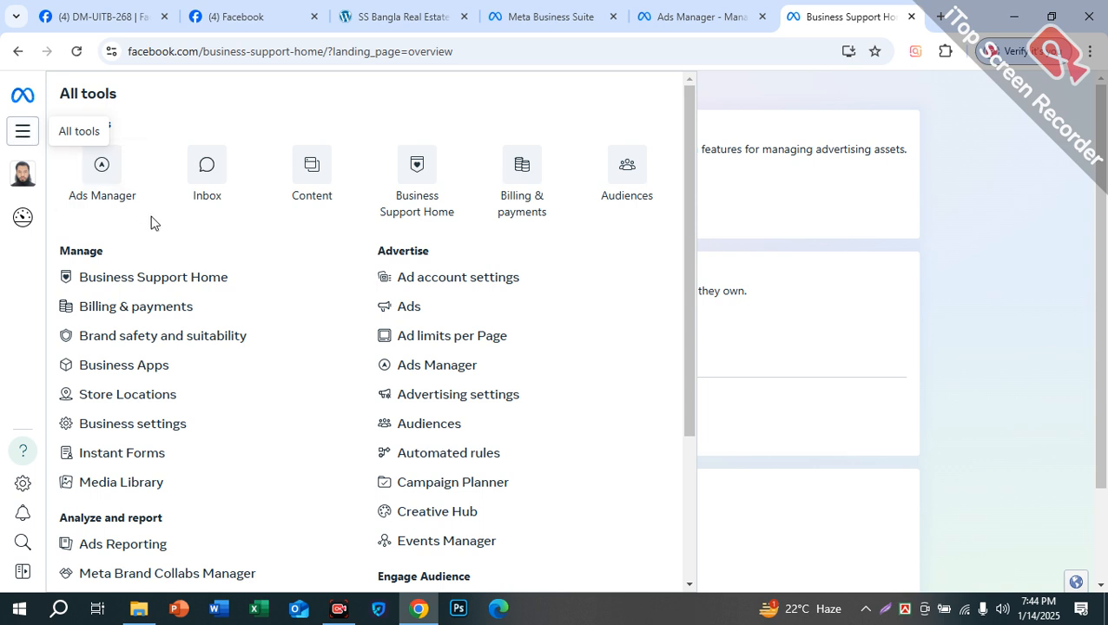
click(98, 180)
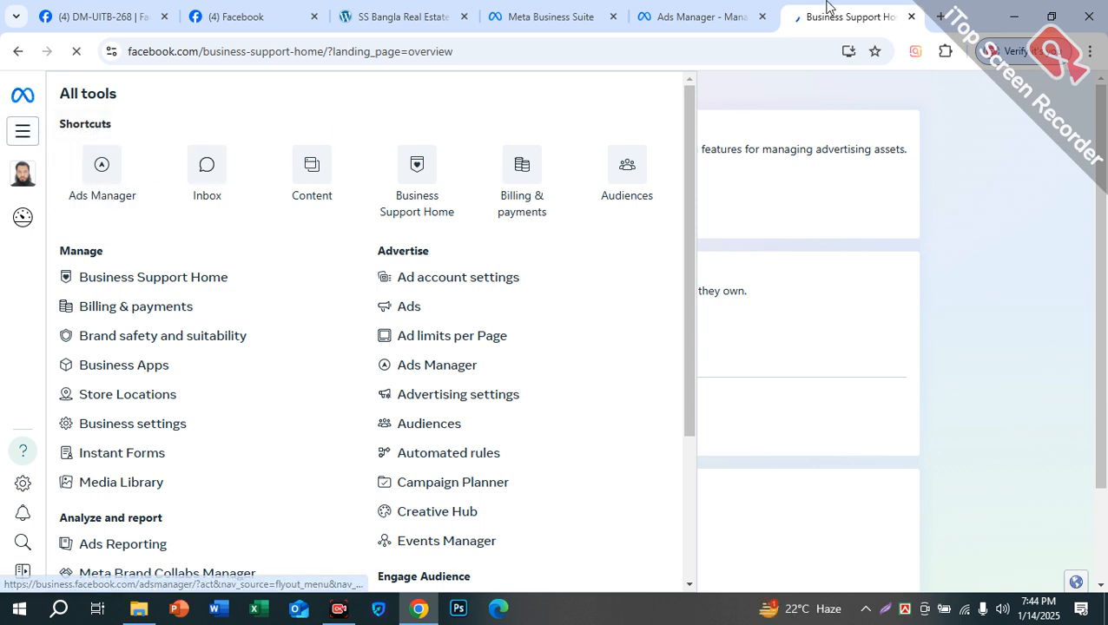
Step: Back in DM Digital Solutions ad account settings, cancel the claim and choose to create a new ad account
click(695, 12)
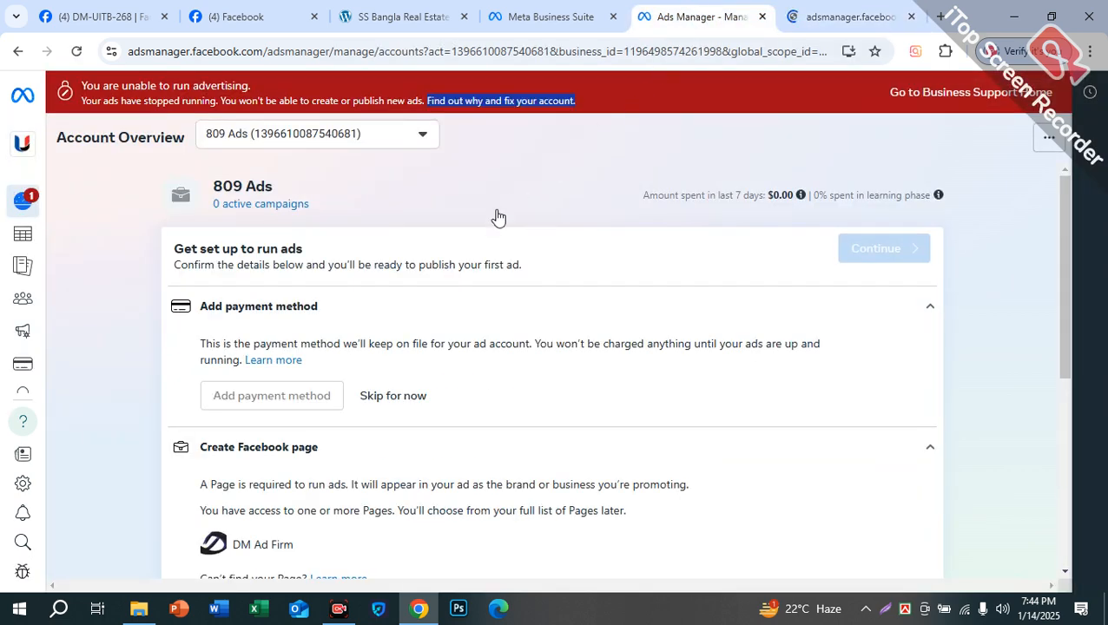
click(564, 7)
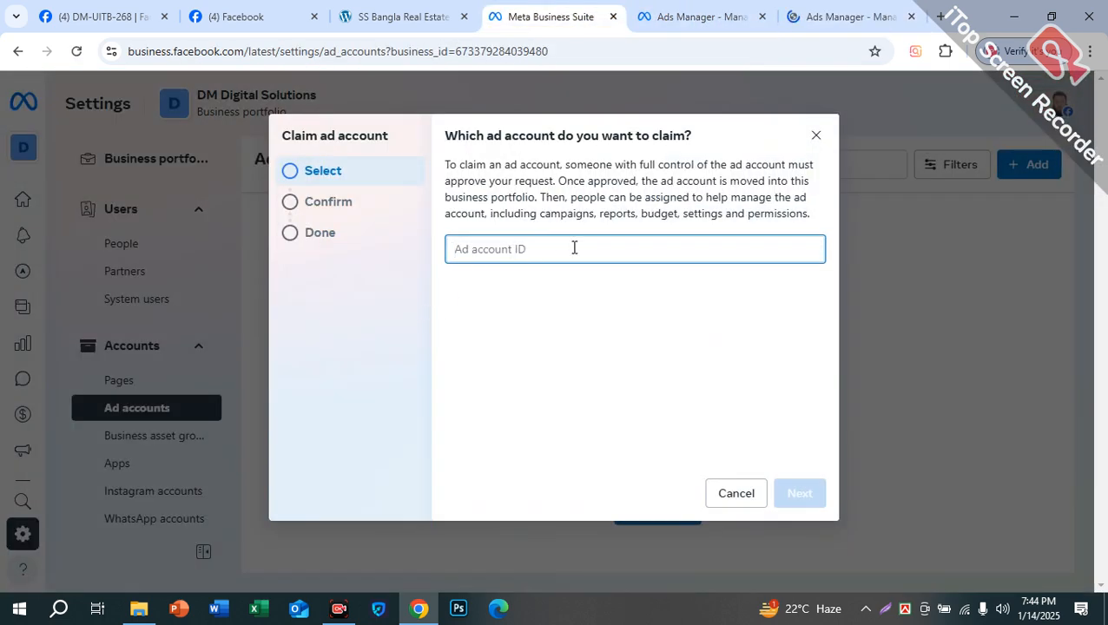
click(815, 136)
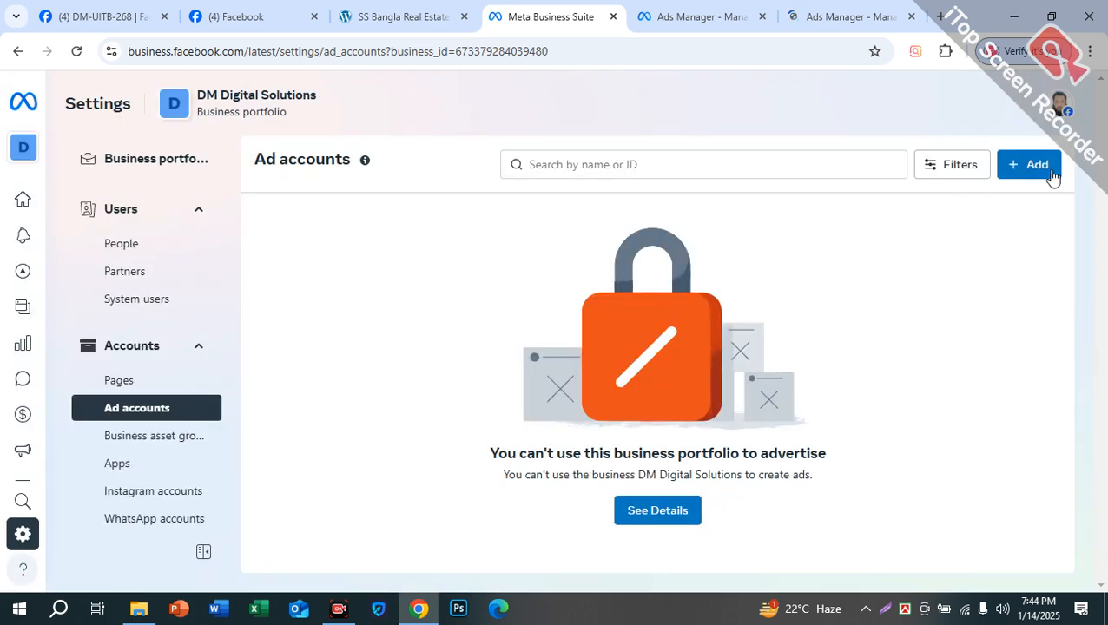
click(1049, 167)
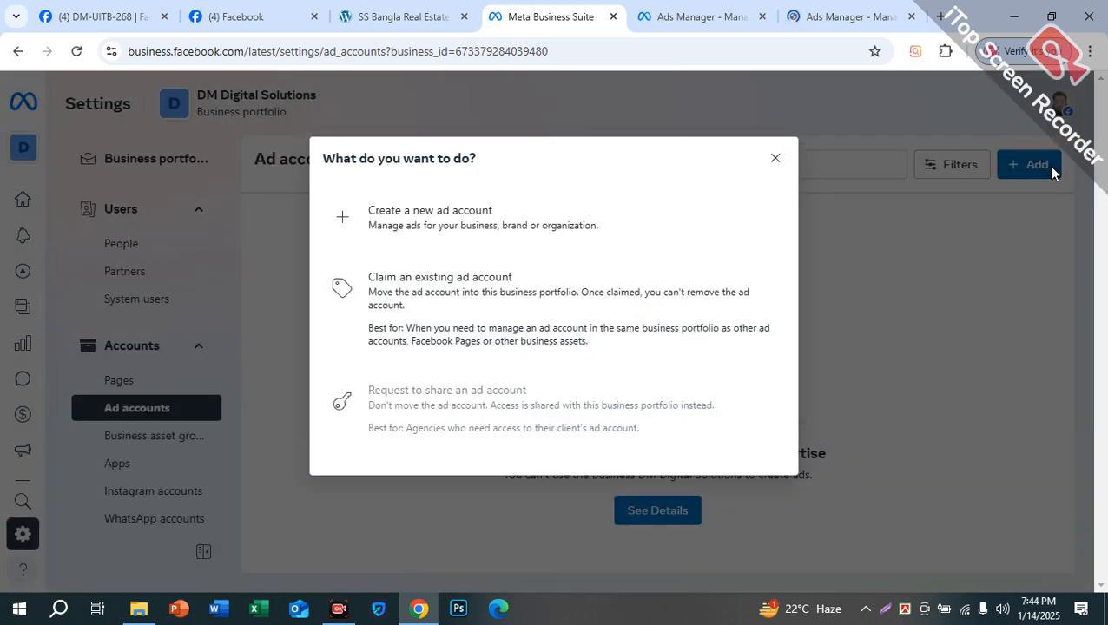
click(399, 225)
Step: Name the new ad account 'Dm 269' and set its time zone to Asia/Dhaka
click(529, 200)
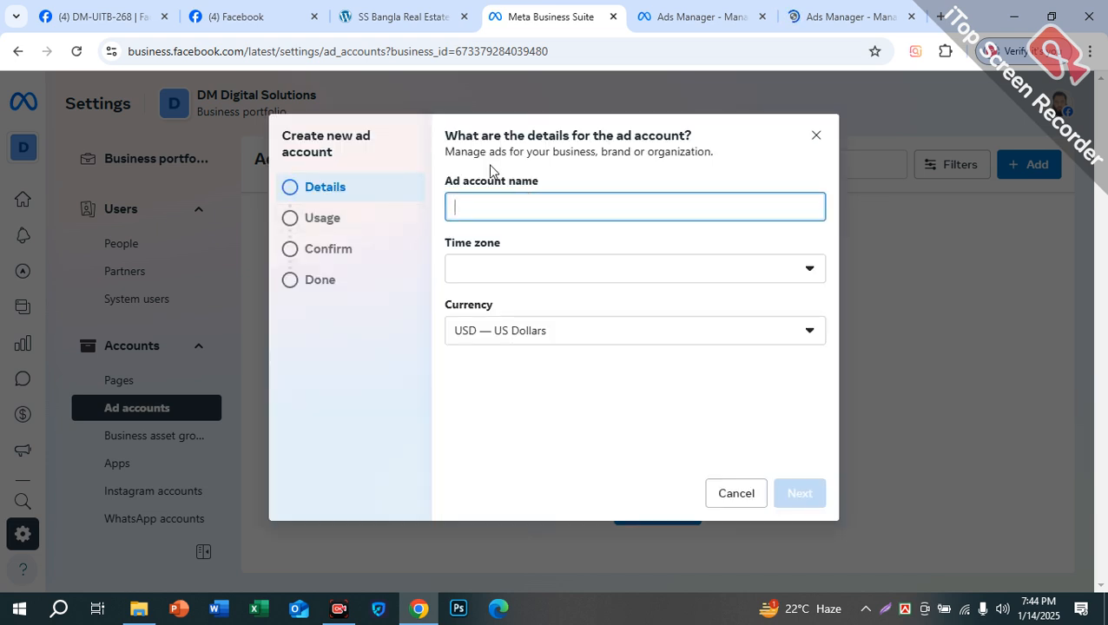
text(NEw )
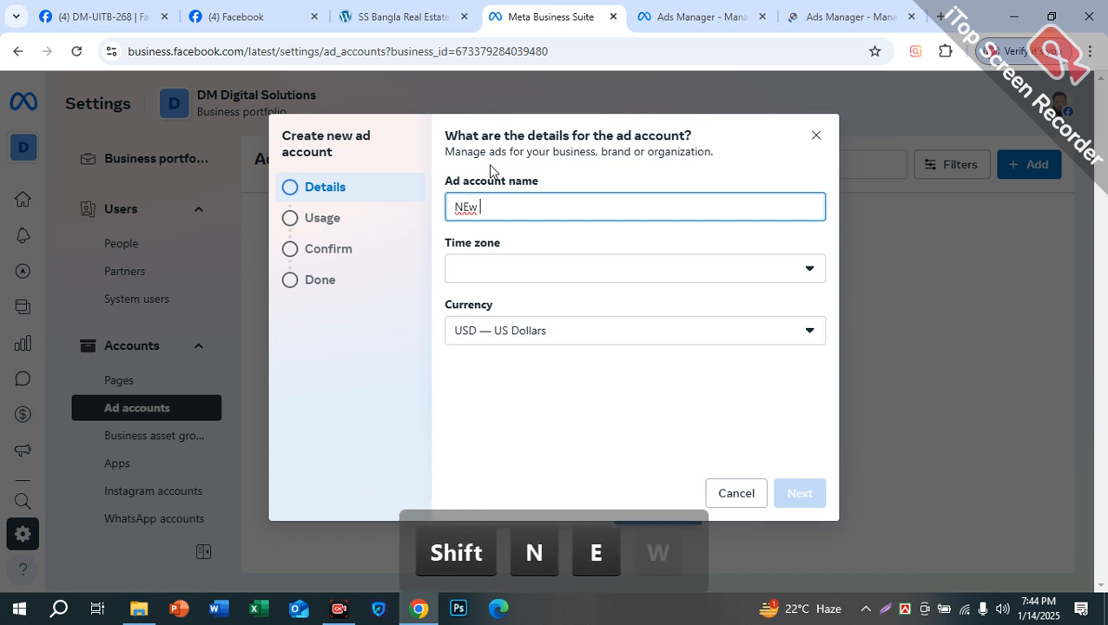
text(A)
key(BackSpace)
key(BackSpace)
key(BackSpace)
key(BackSpace)
key(BackSpace)
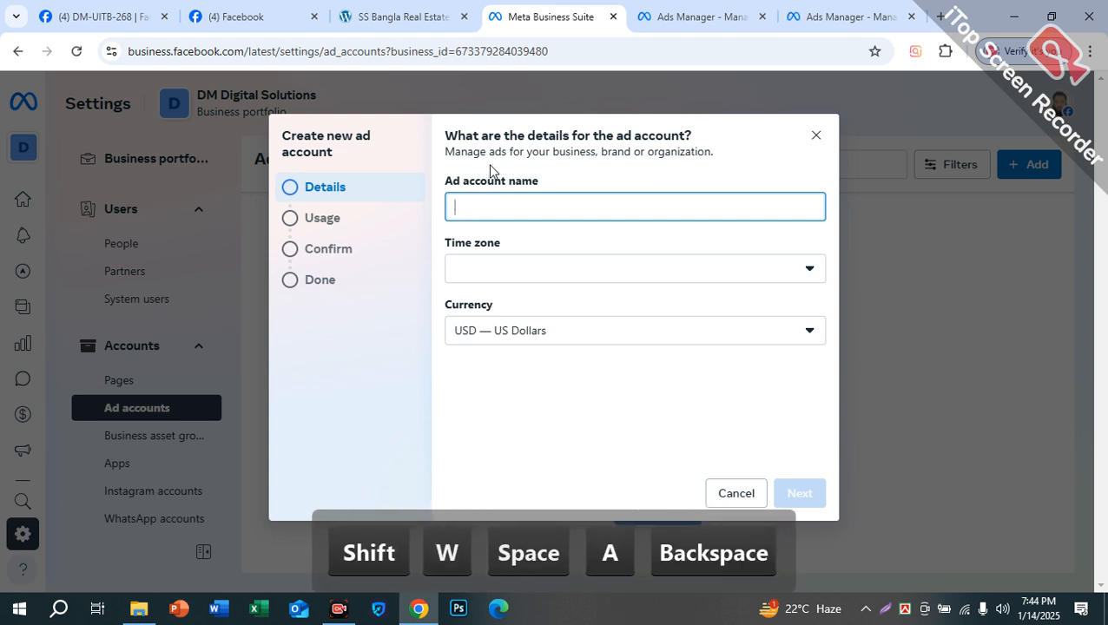
text(Batc)
key(BackSpace)
key(BackSpace)
key(BackSpace)
key(BackSpace)
text(Dm 259)
click(475, 270)
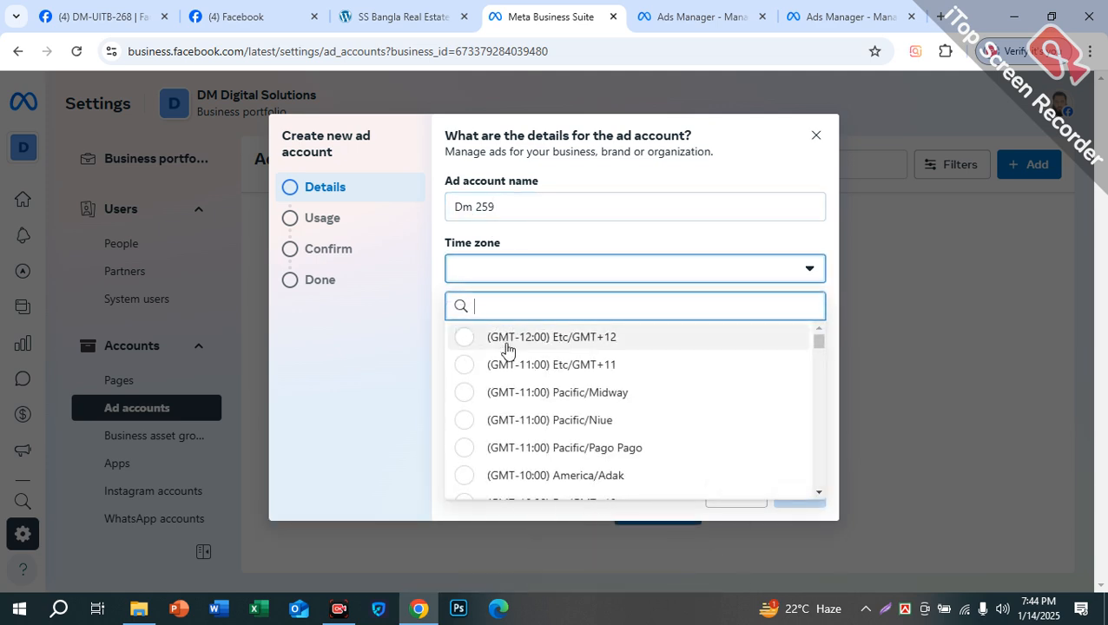
scroll(575, 469, down, 2)
text(dhak)
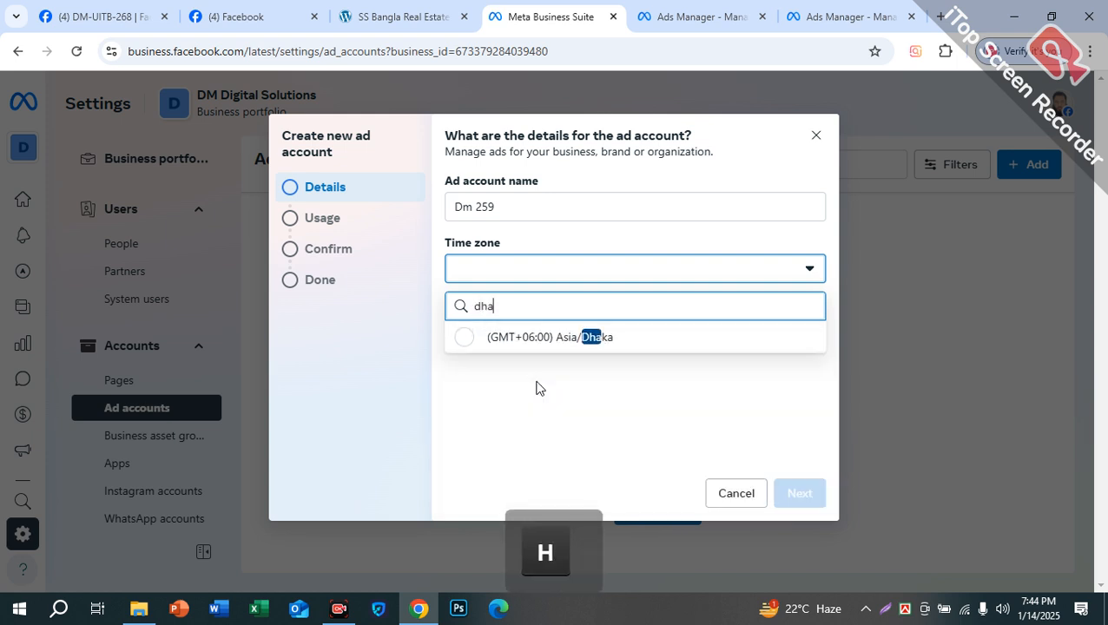
click(507, 344)
click(489, 211)
key(BackSpace)
text(6)
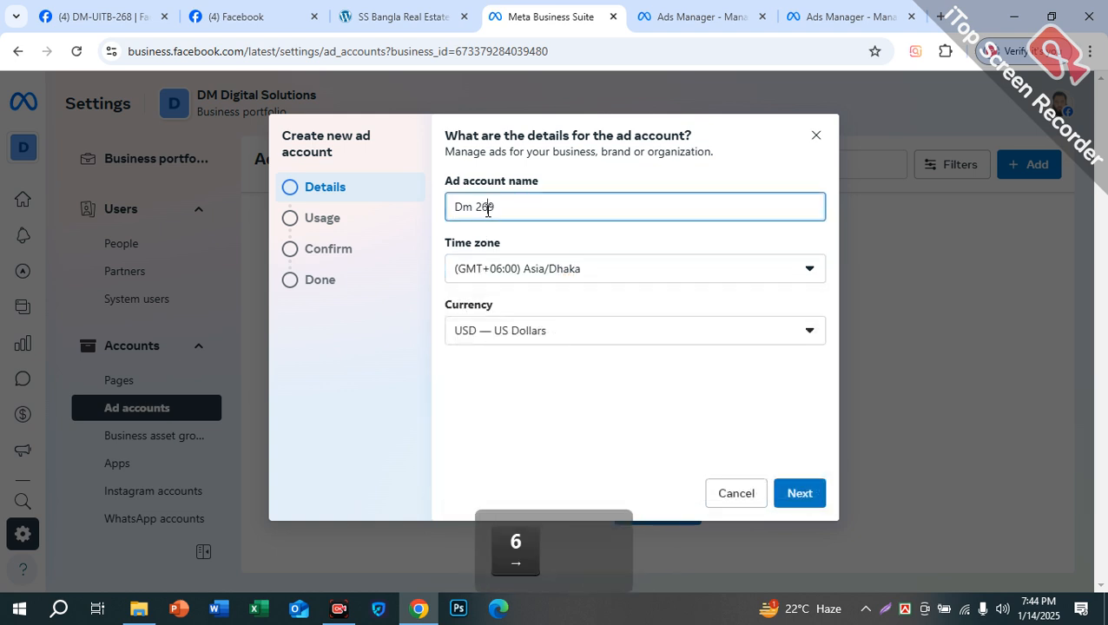
click(512, 373)
Step: Assign it to My business, agree to the policies, and attempt creation, which is not allowed
click(797, 494)
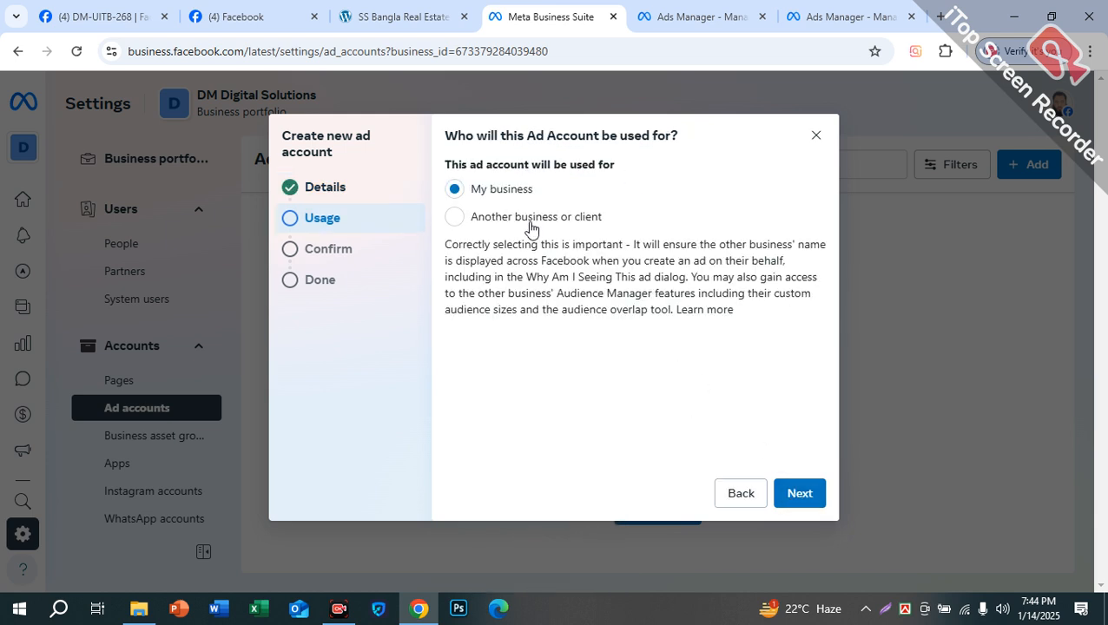
click(807, 494)
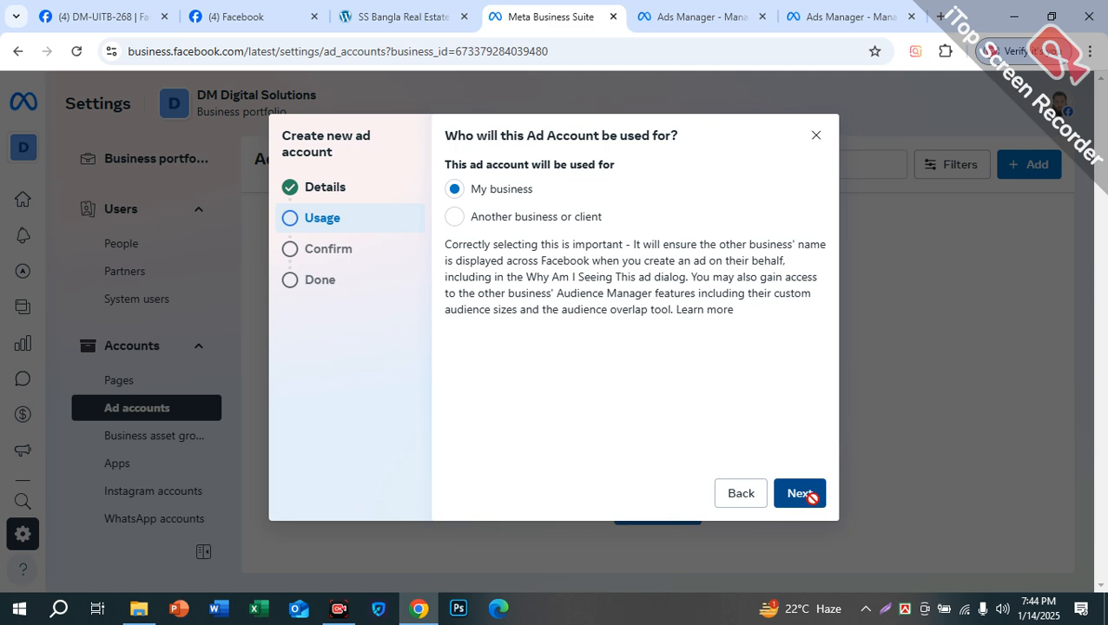
click(455, 400)
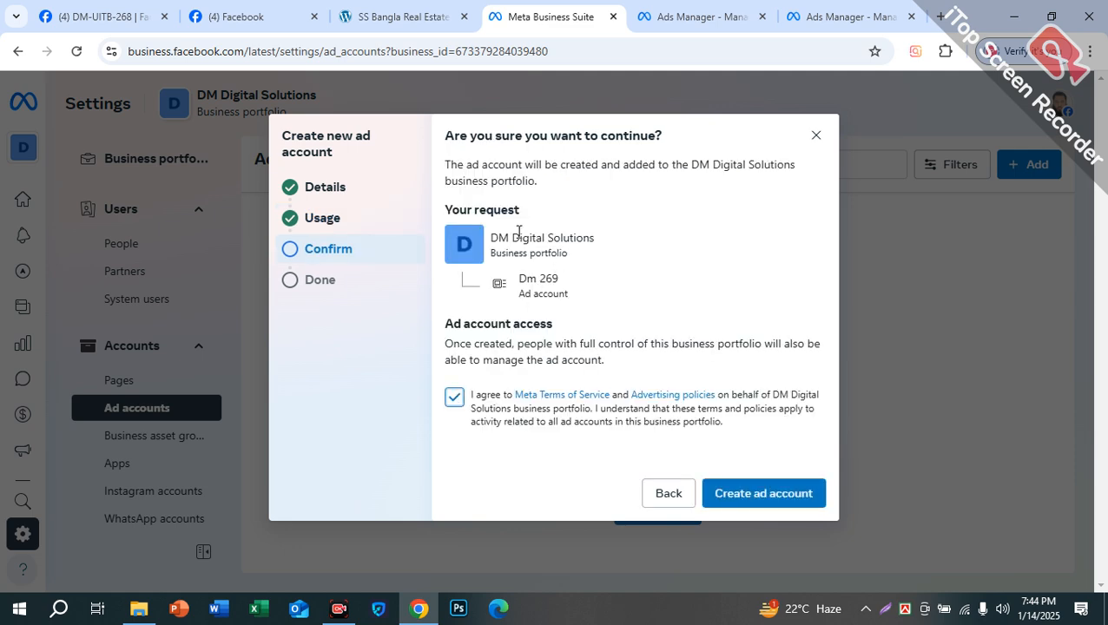
drag(498, 243, 645, 259)
click(768, 495)
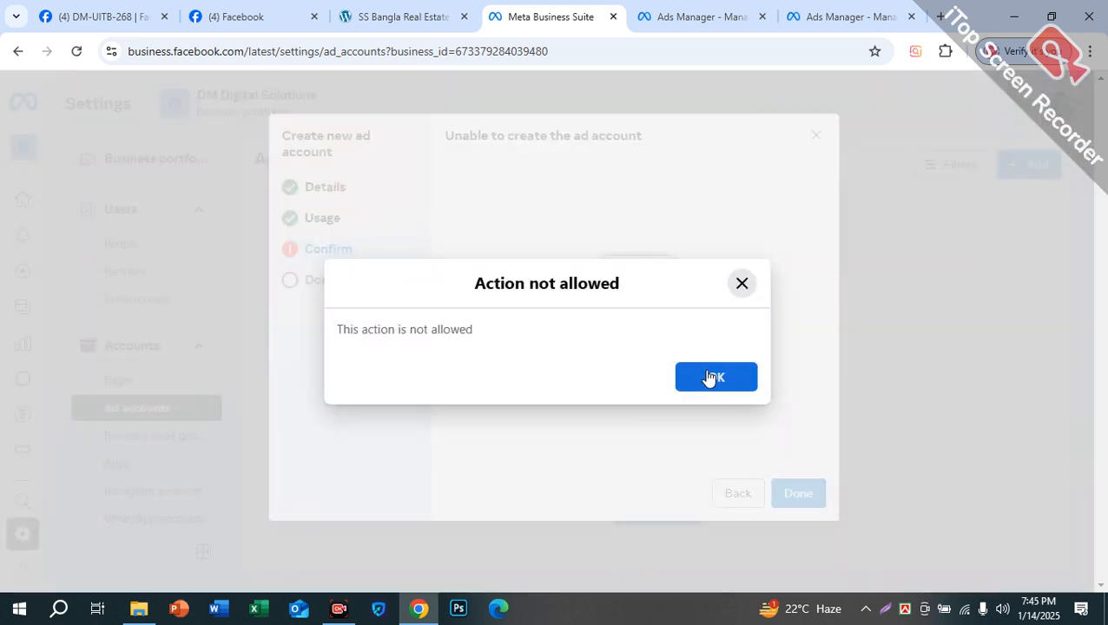
click(715, 376)
click(851, 16)
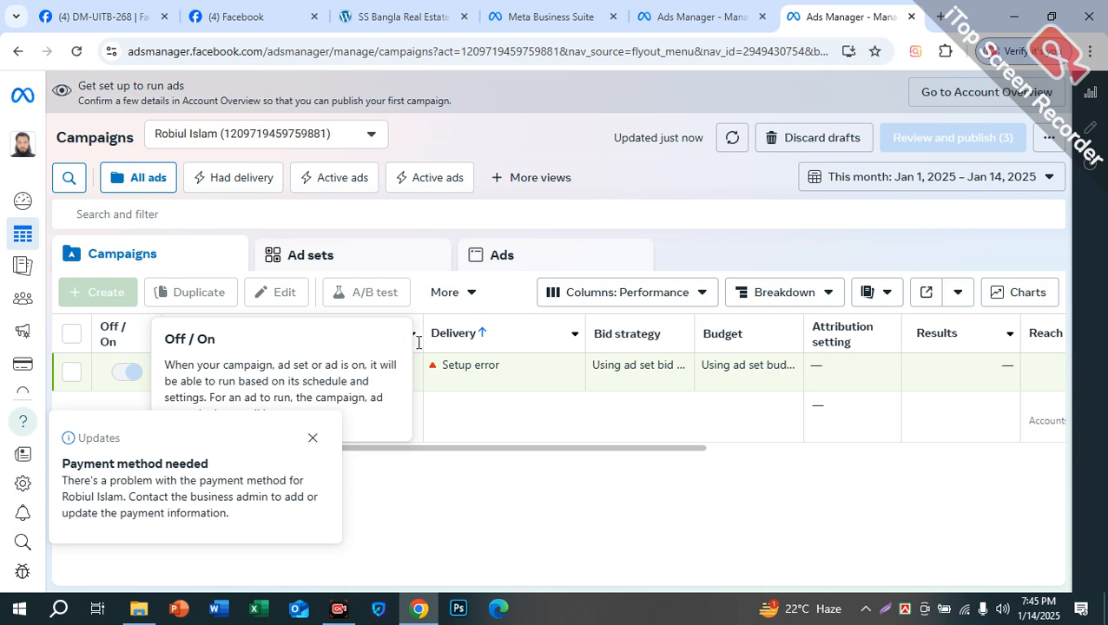
Step: Check the advertising restriction banner on the 809 Ads account overview in Ads Manager
click(705, 16)
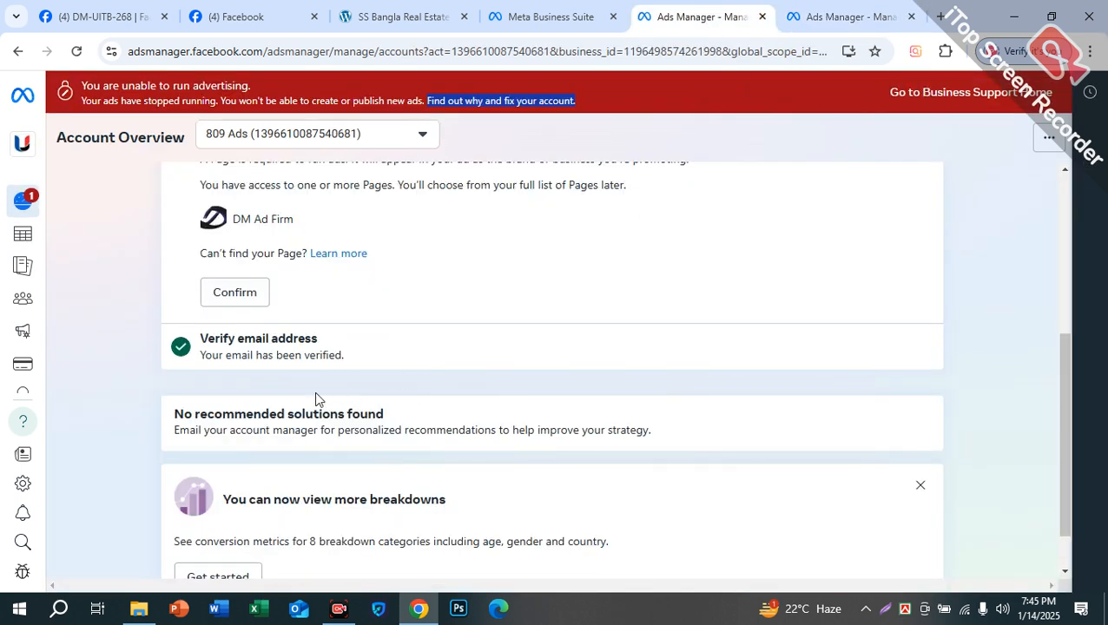
drag(257, 338, 365, 353)
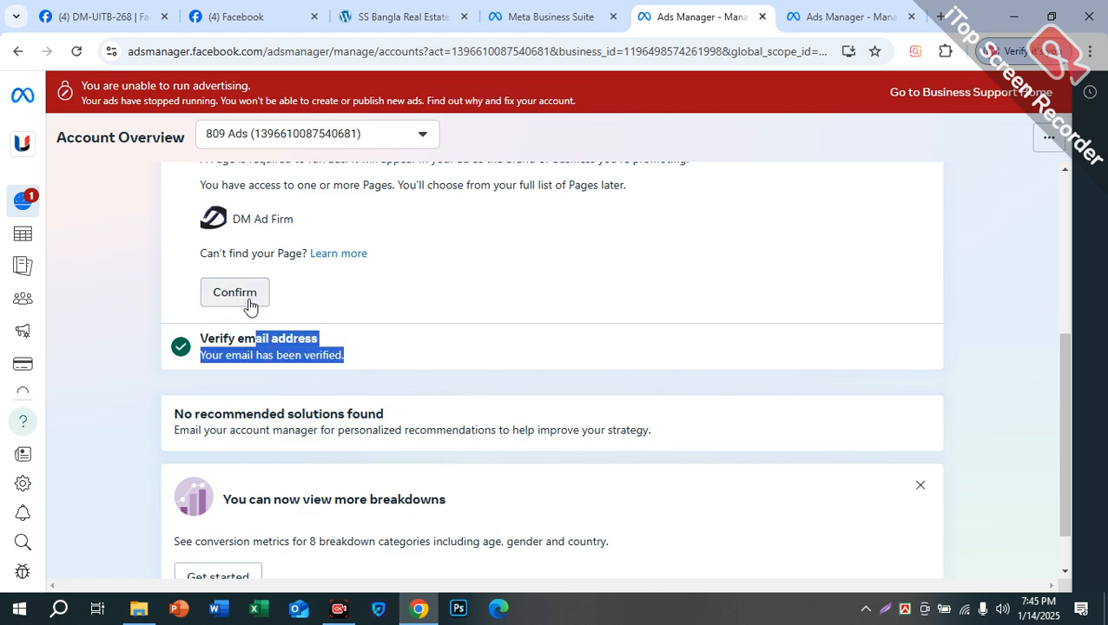
scroll(275, 405, down, 1)
click(23, 202)
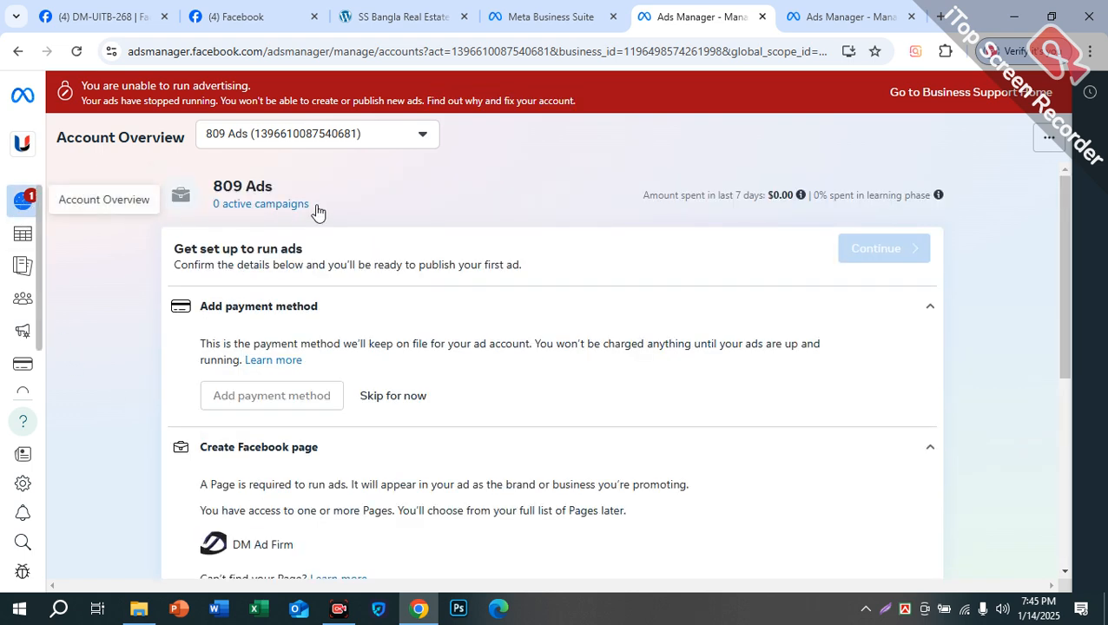
Step: Dismiss the restriction notice, clear the selection and review the Iqra campaign's result columns
click(864, 16)
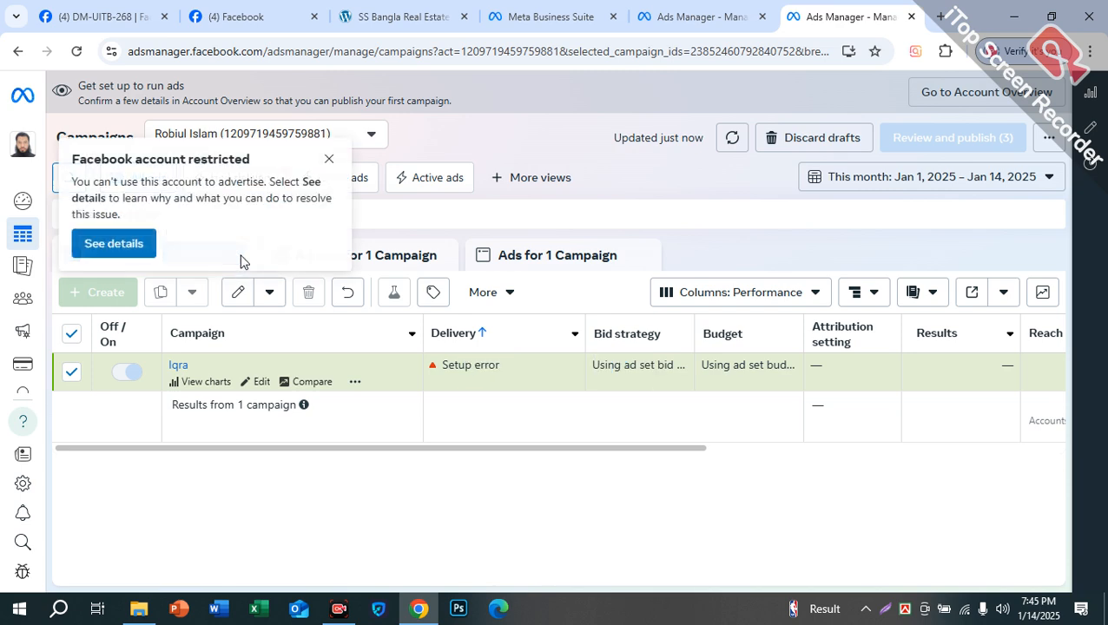
click(329, 159)
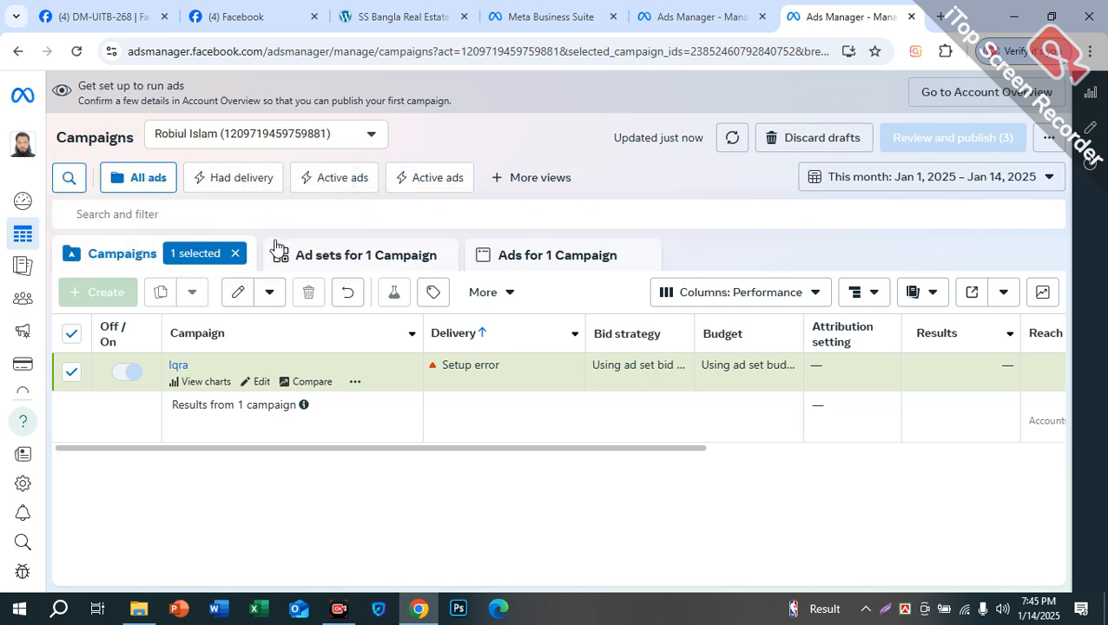
click(236, 254)
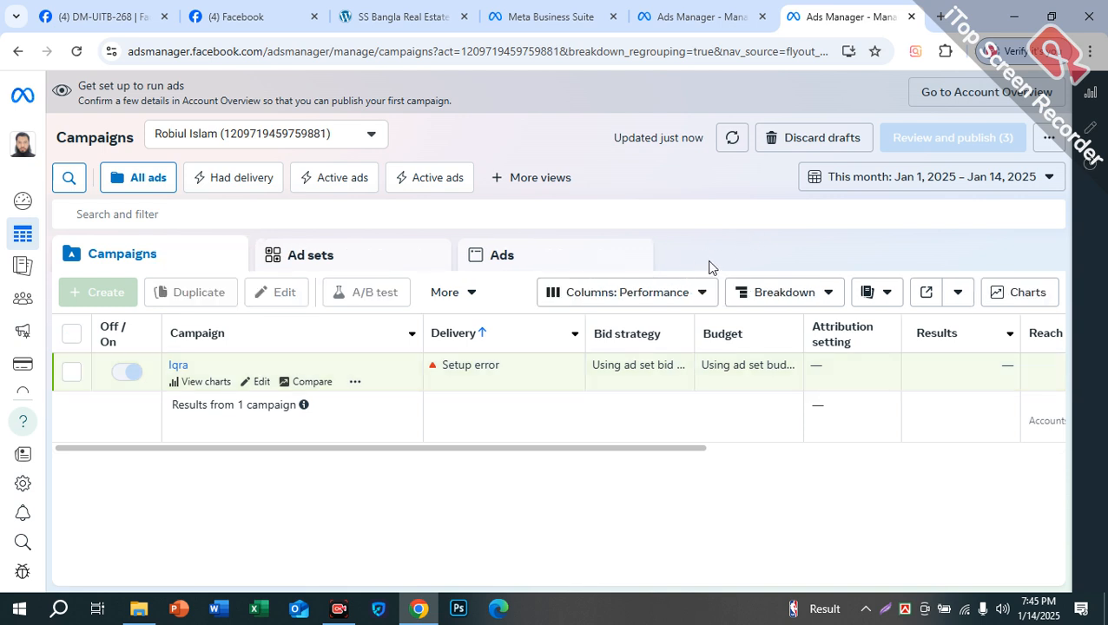
drag(499, 447, 784, 410)
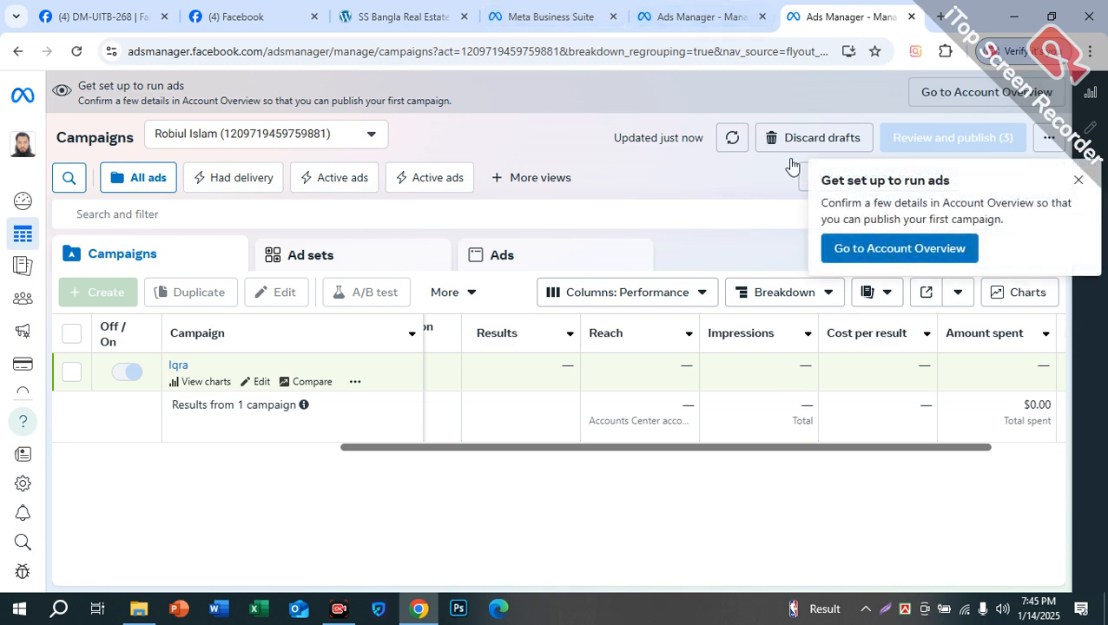
click(554, 8)
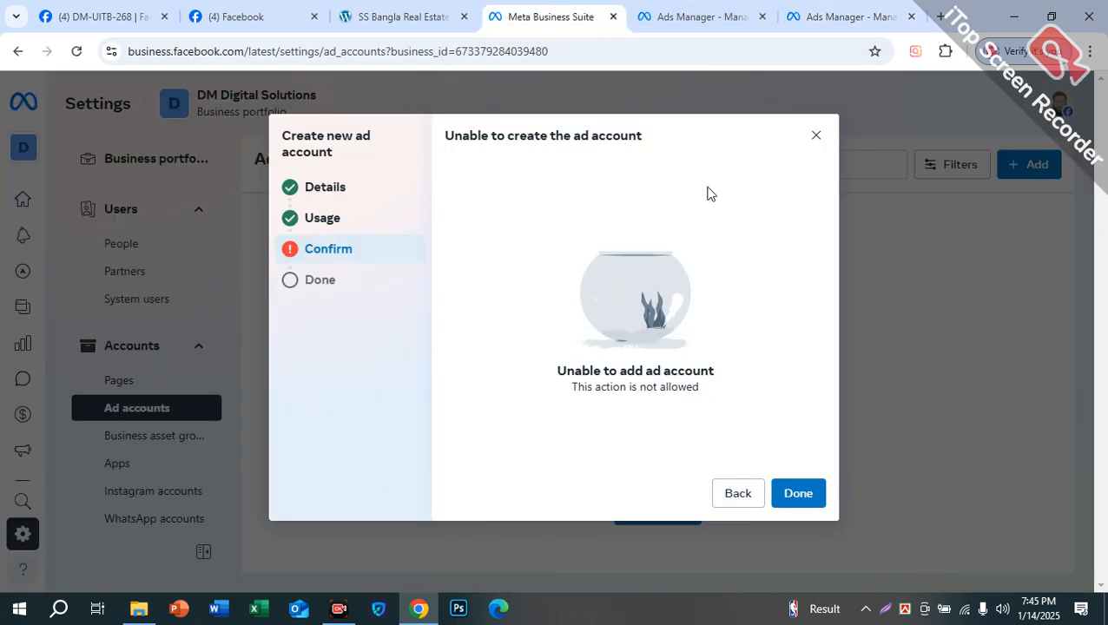
Step: Close the failed ad account dialog and dismiss Ads Manager's 'get set up to run ads' tip
click(816, 135)
mouse_move(95, 124)
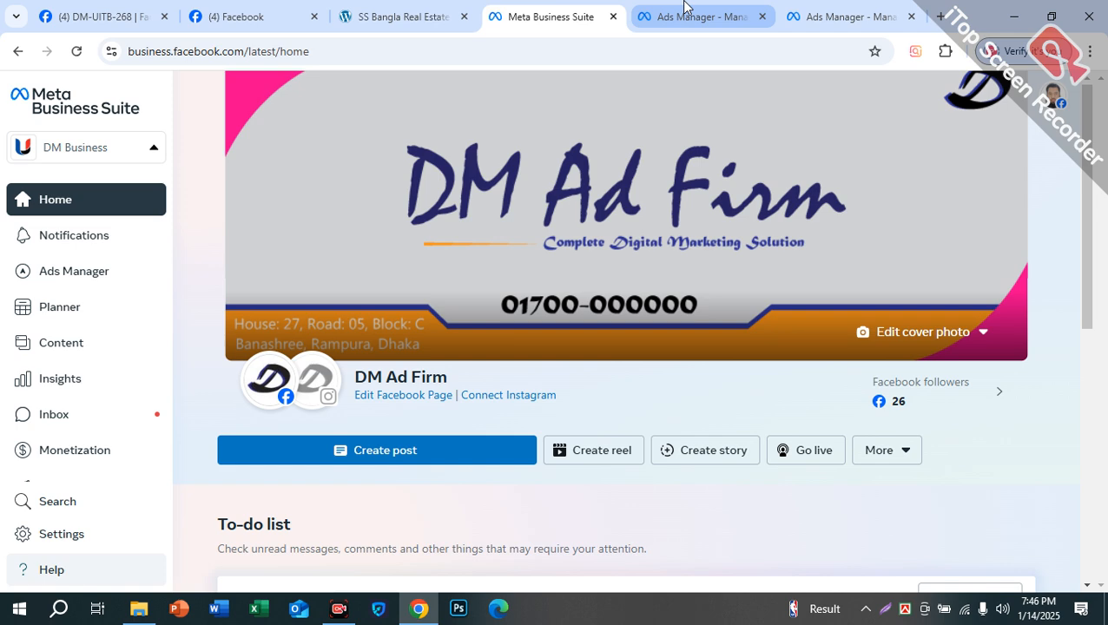
click(686, 10)
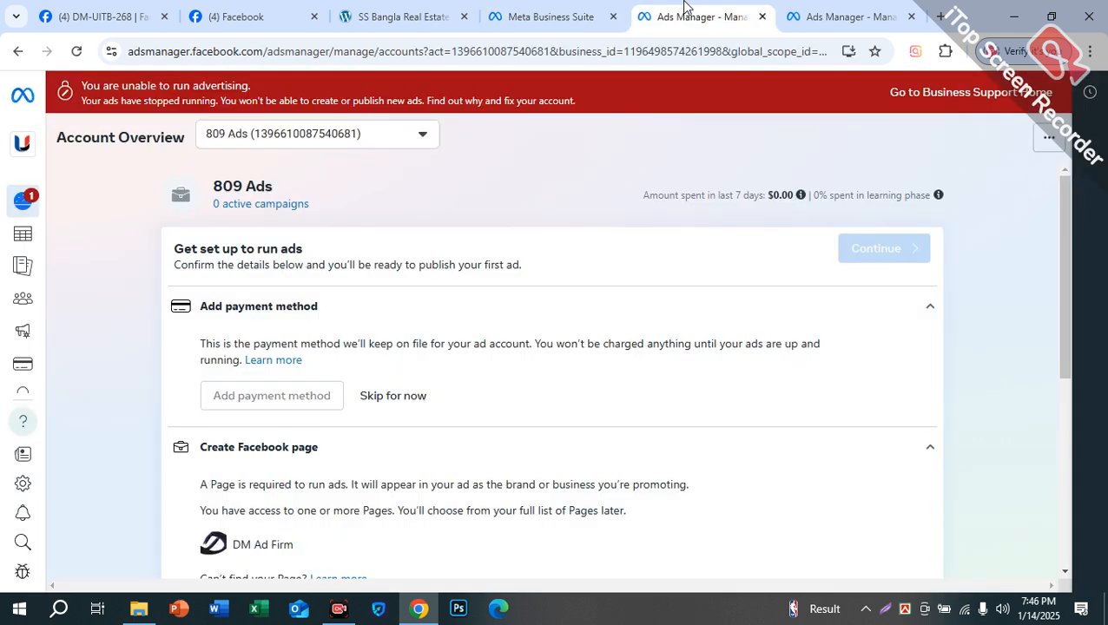
click(809, 13)
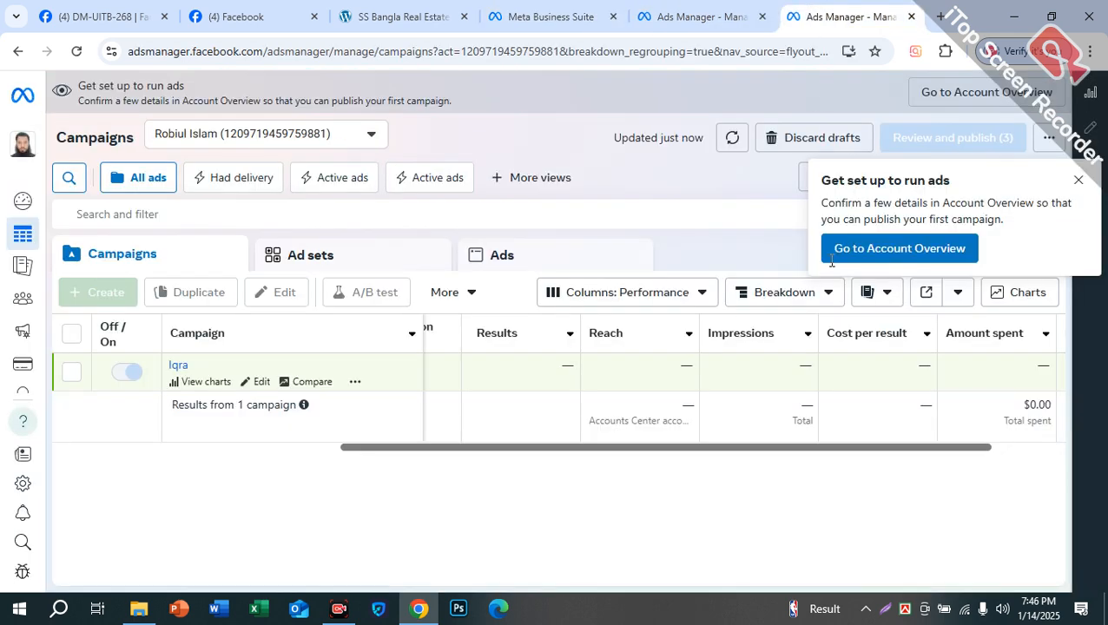
click(1078, 179)
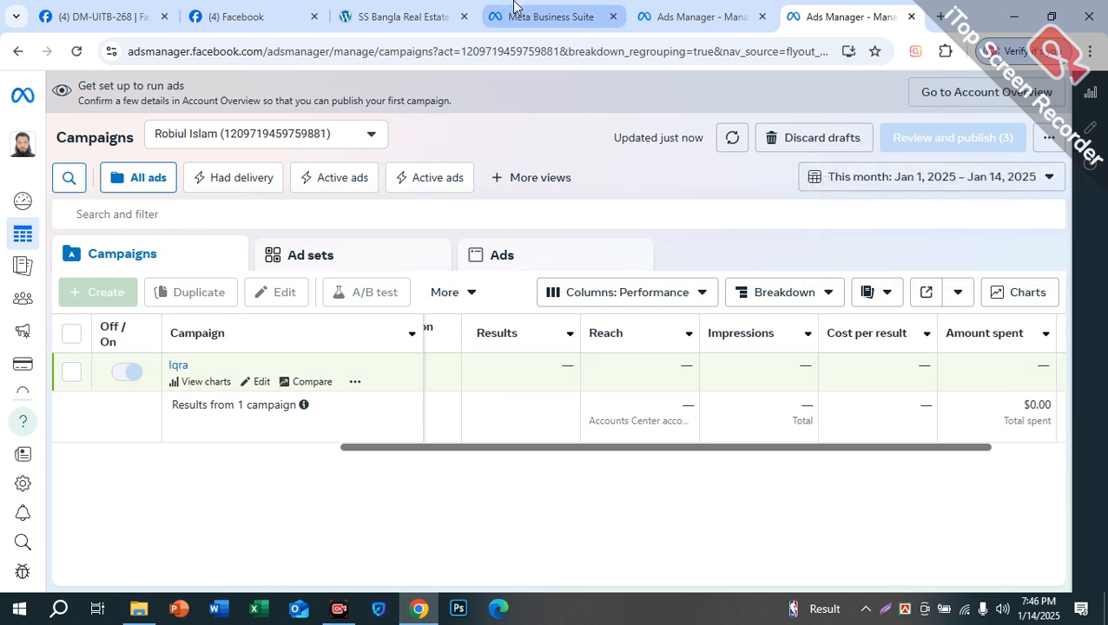
Step: Compare the 809 Ads overview and campaigns with Business Suite, ending on Ad accounts settings
click(516, 10)
click(694, 16)
click(842, 16)
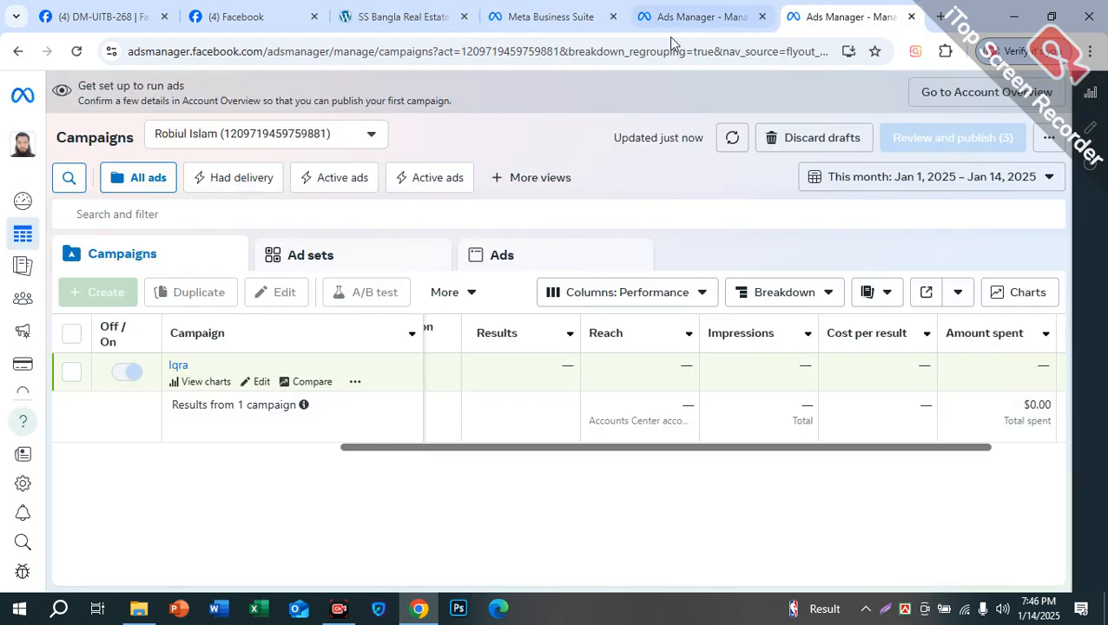
click(695, 16)
click(547, 15)
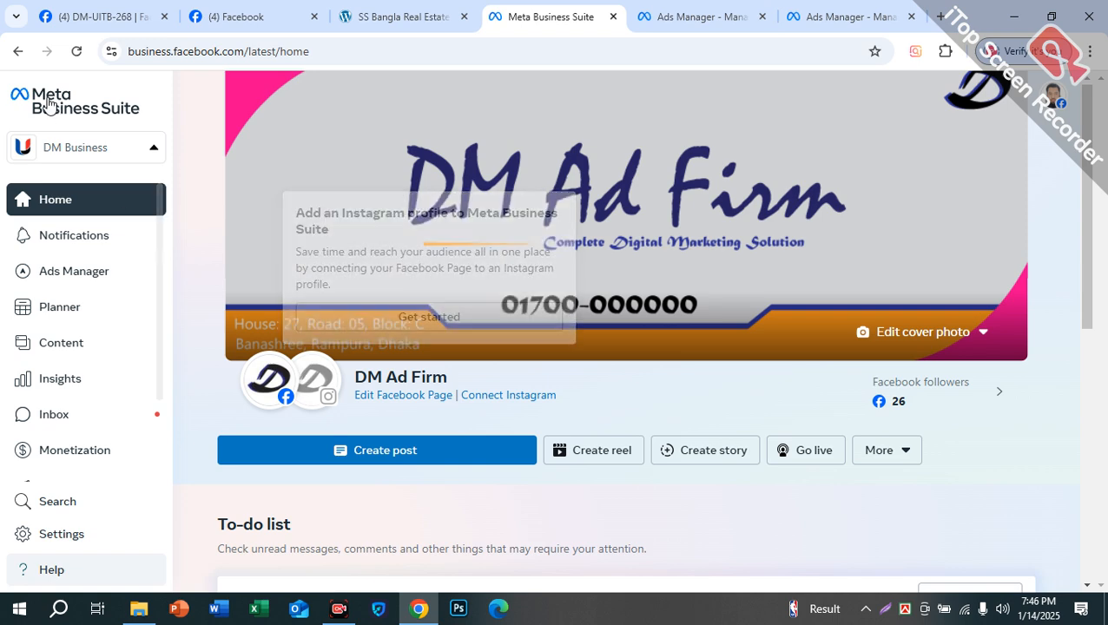
click(642, 17)
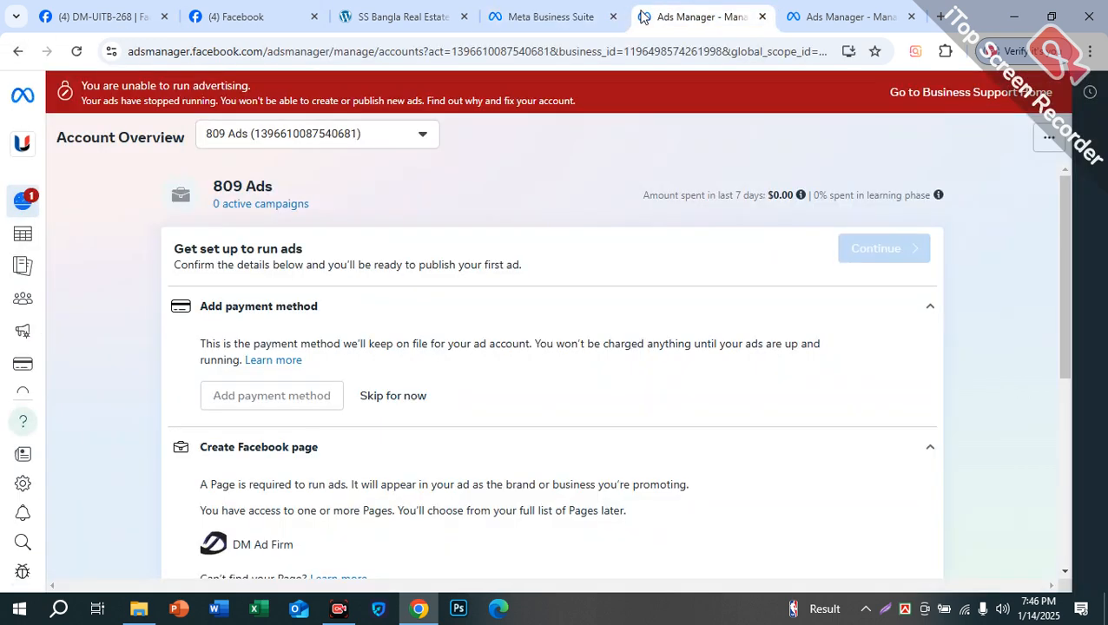
click(17, 51)
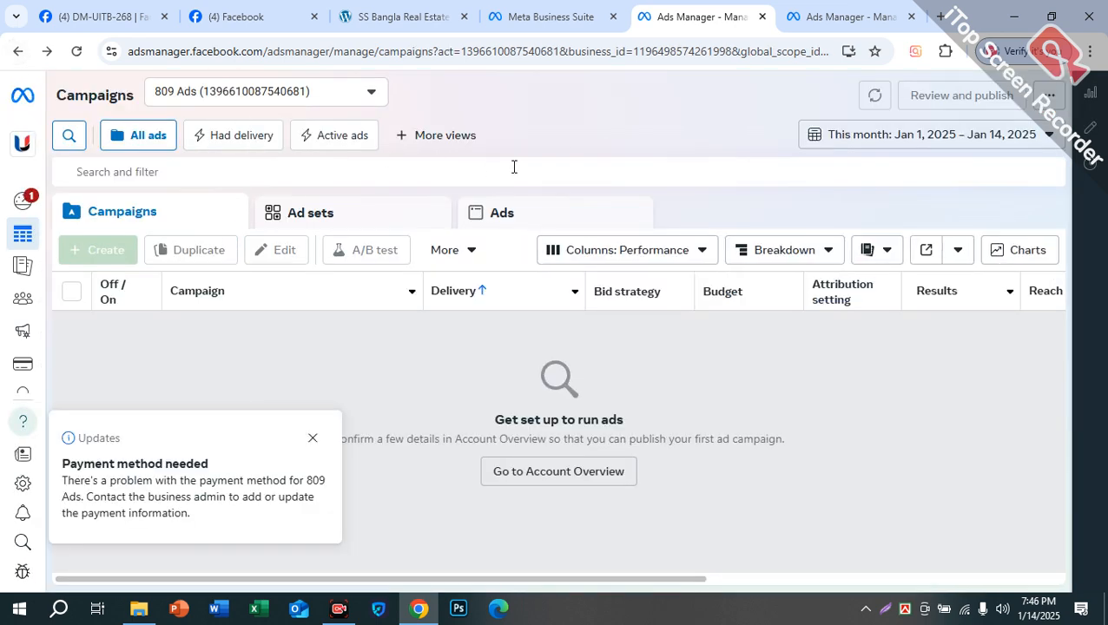
click(554, 20)
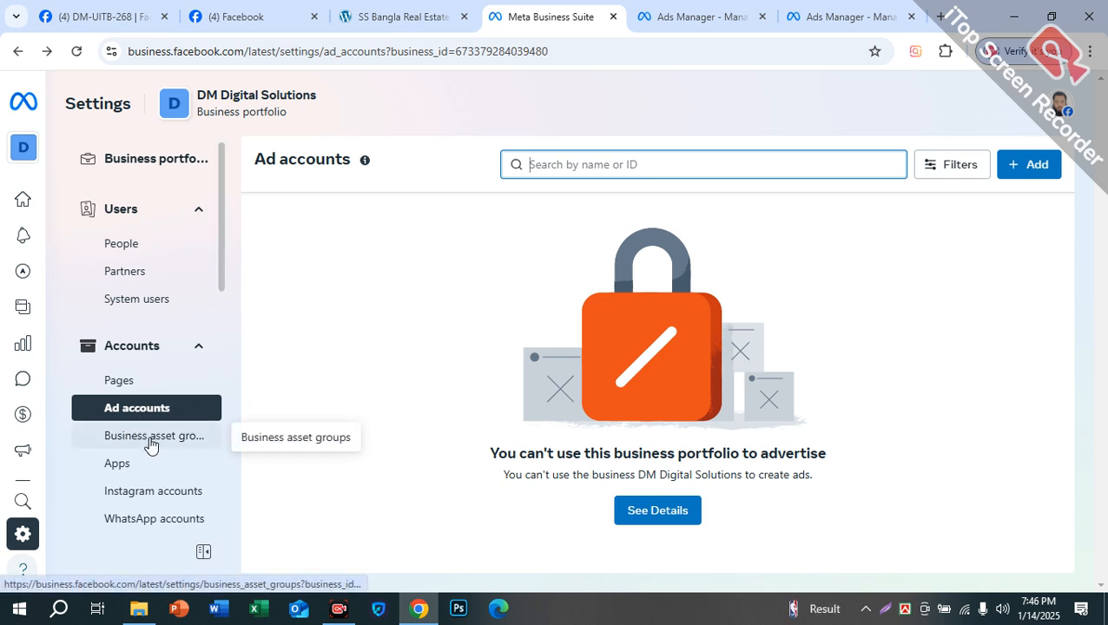
Step: Review the business asset groups, Instagram accounts, WhatsApp accounts and Apps settings pages
click(150, 442)
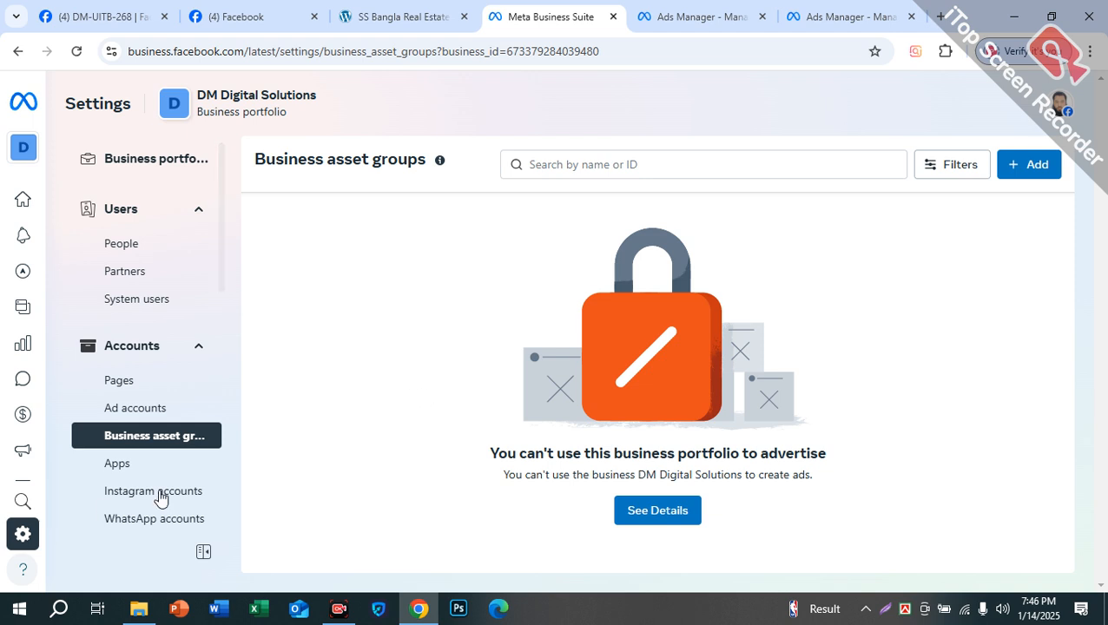
scroll(161, 494, down, 1)
scroll(169, 493, down, 2)
click(152, 252)
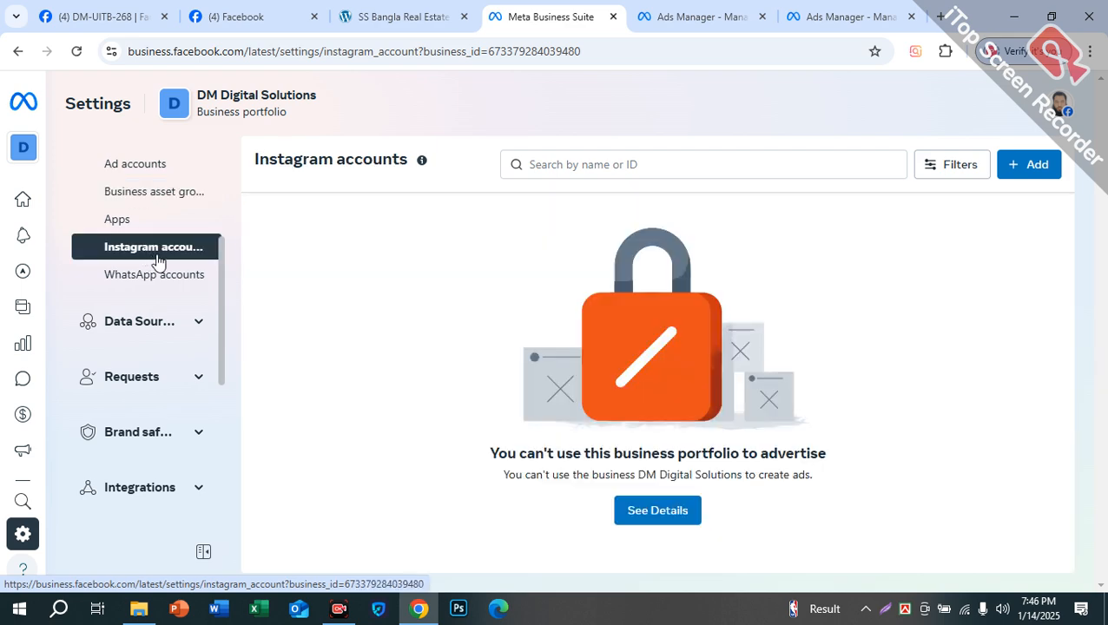
click(139, 275)
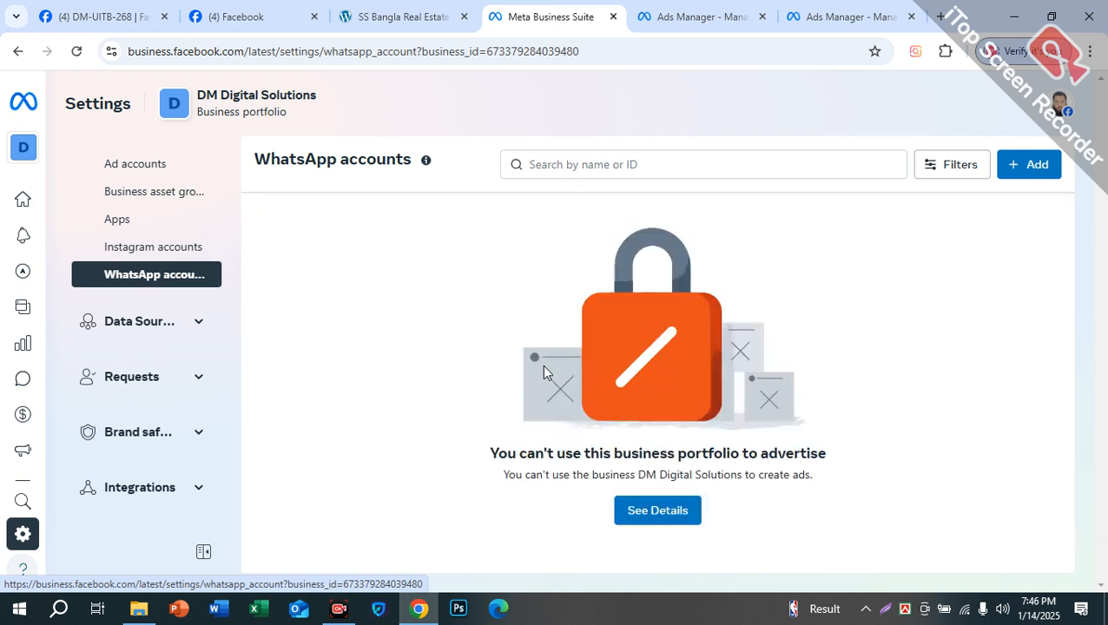
click(113, 224)
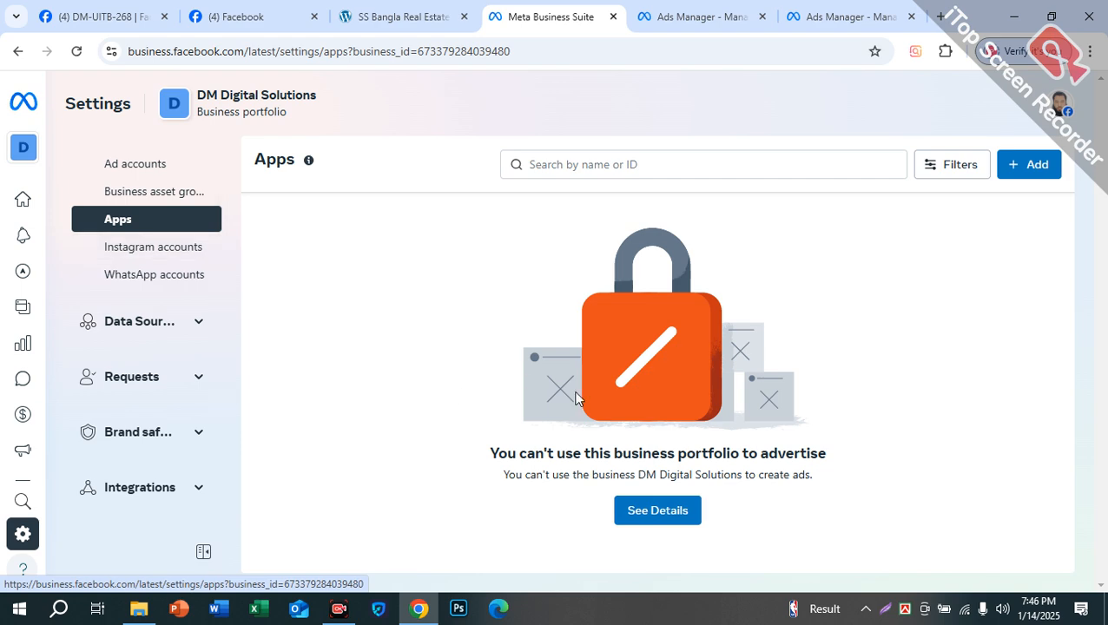
scroll(185, 354, up, 3)
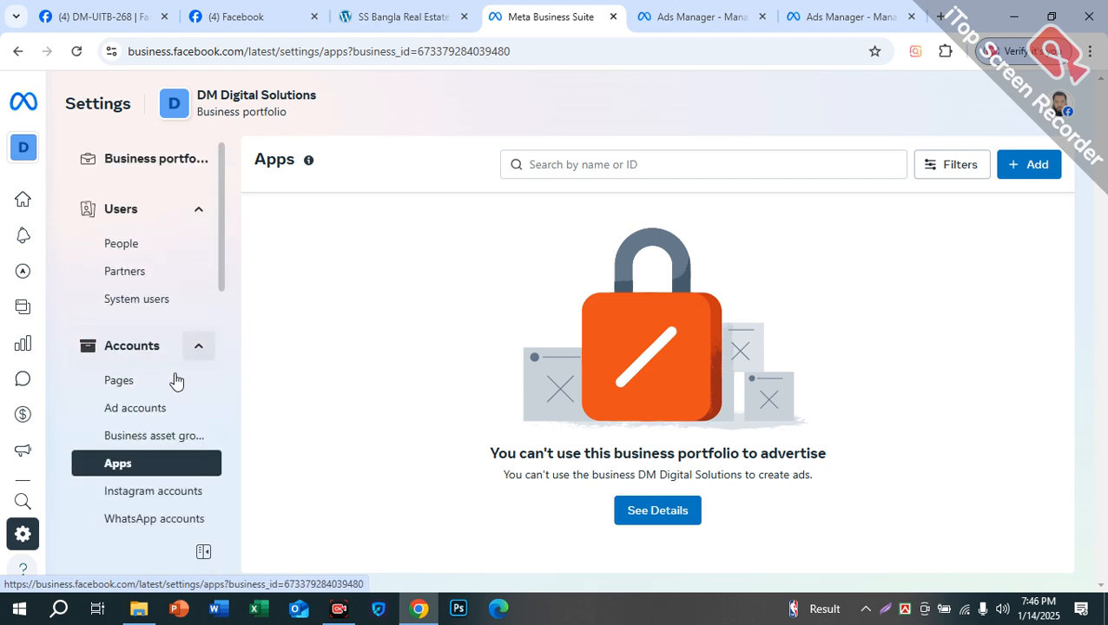
scroll(139, 338, down, 5)
scroll(121, 260, up, 2)
scroll(121, 256, up, 1)
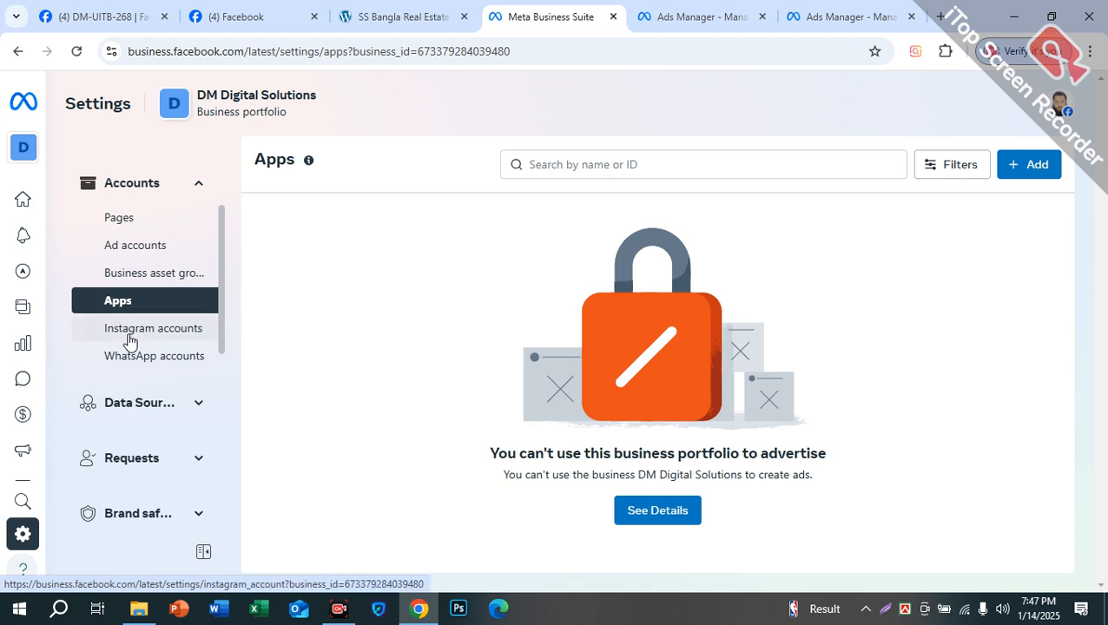
scroll(130, 339, down, 2)
Step: Open Pixels under Data Sources, showing all pixels disabled and new ones blocked
click(197, 250)
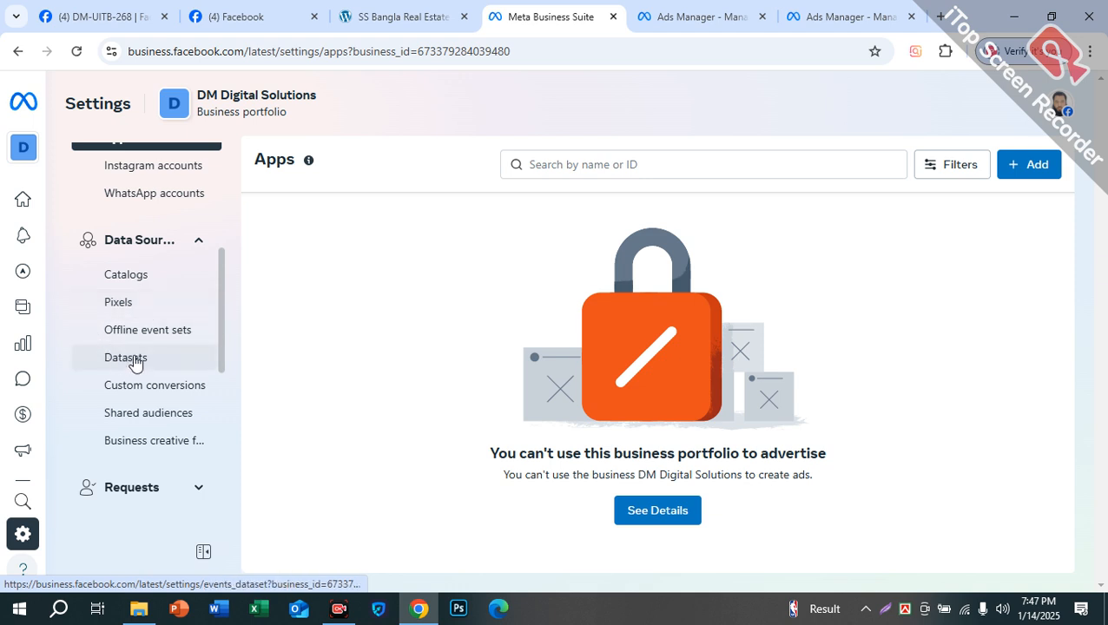
click(130, 309)
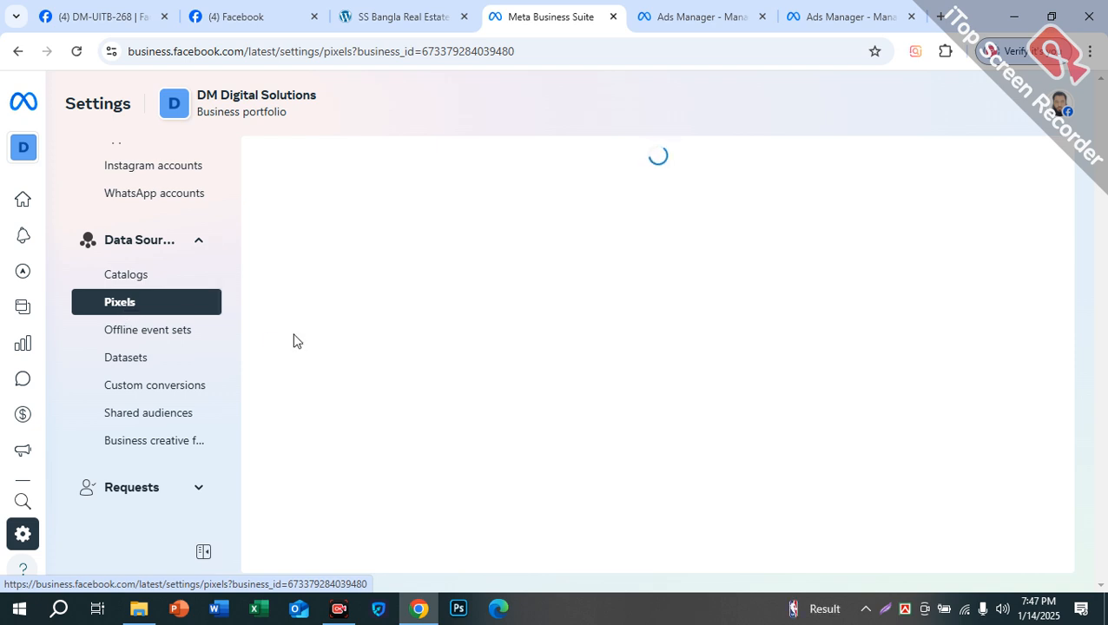
scroll(186, 383, down, 3)
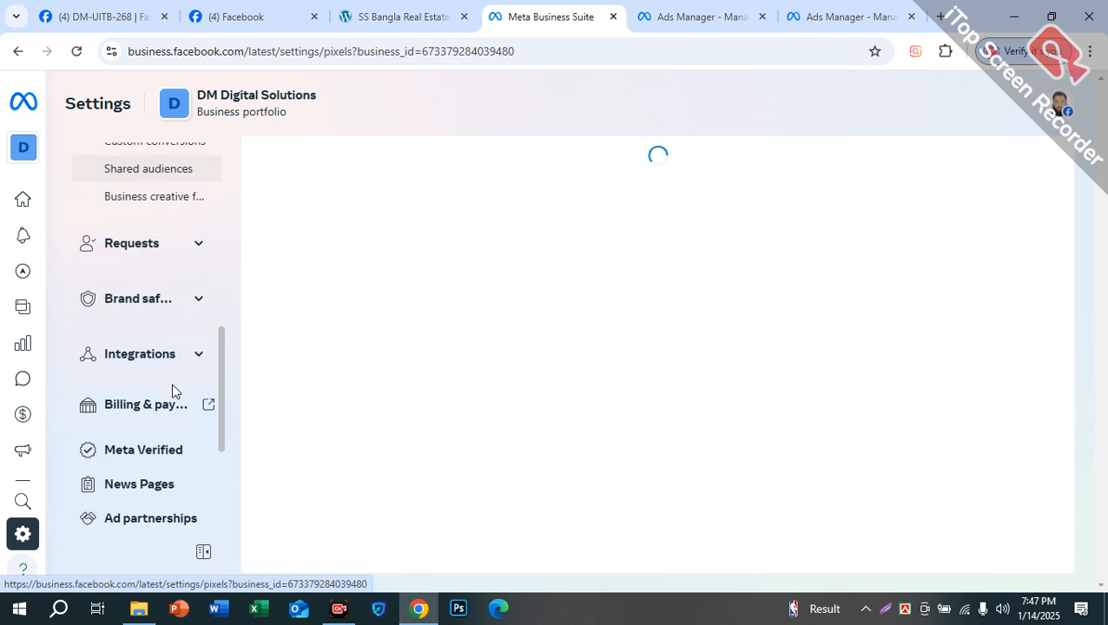
scroll(178, 391, down, 3)
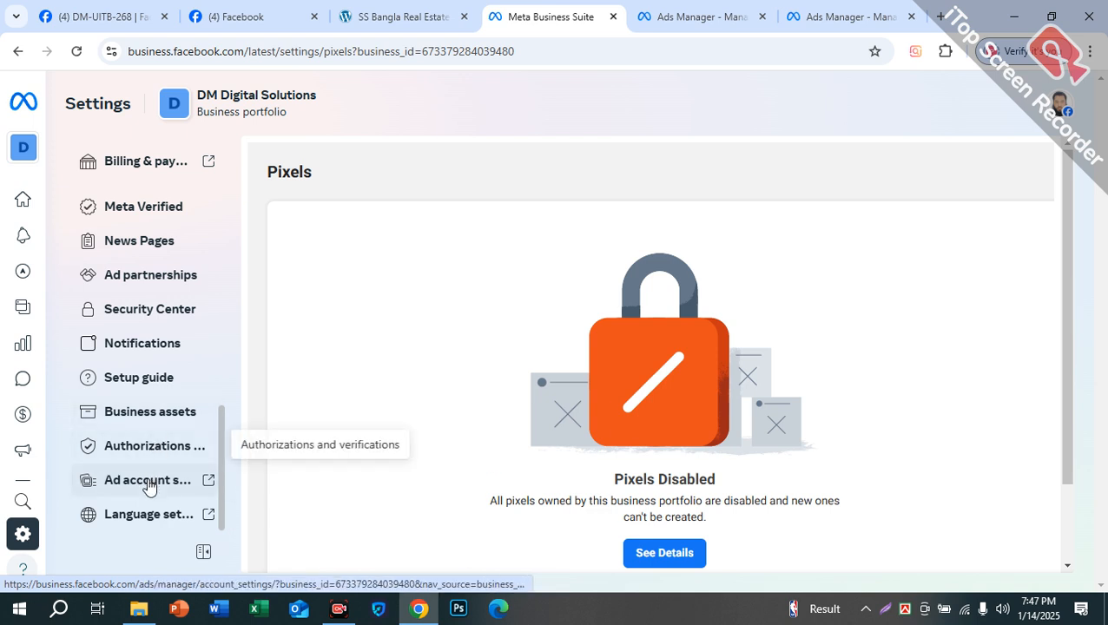
scroll(132, 399, up, 3)
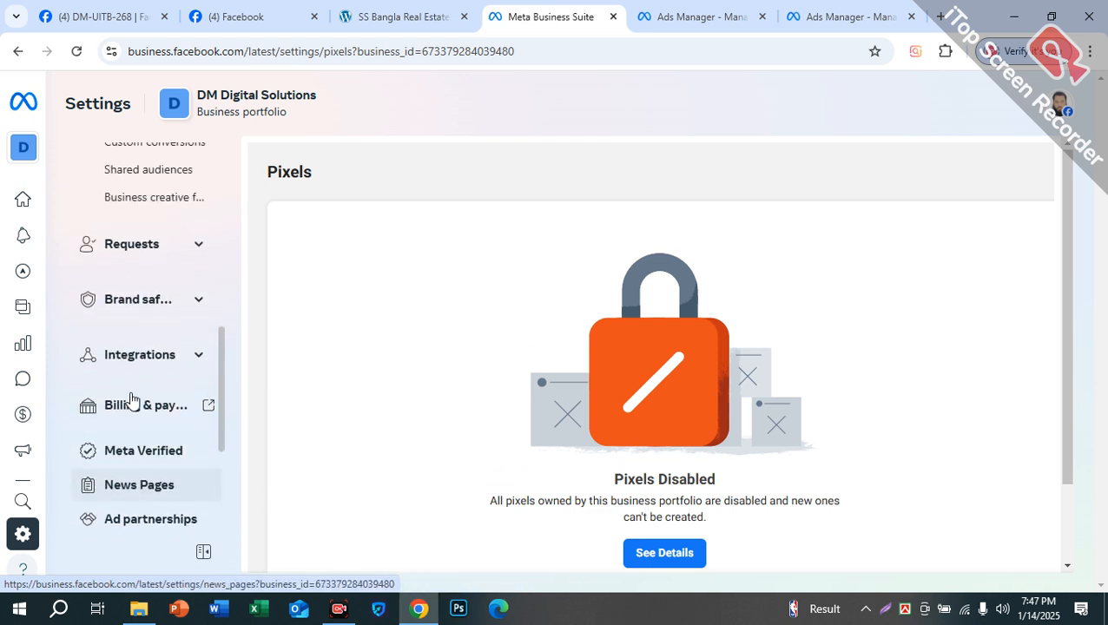
Step: Expand the Integrations group and look through the settings sidebar
click(198, 363)
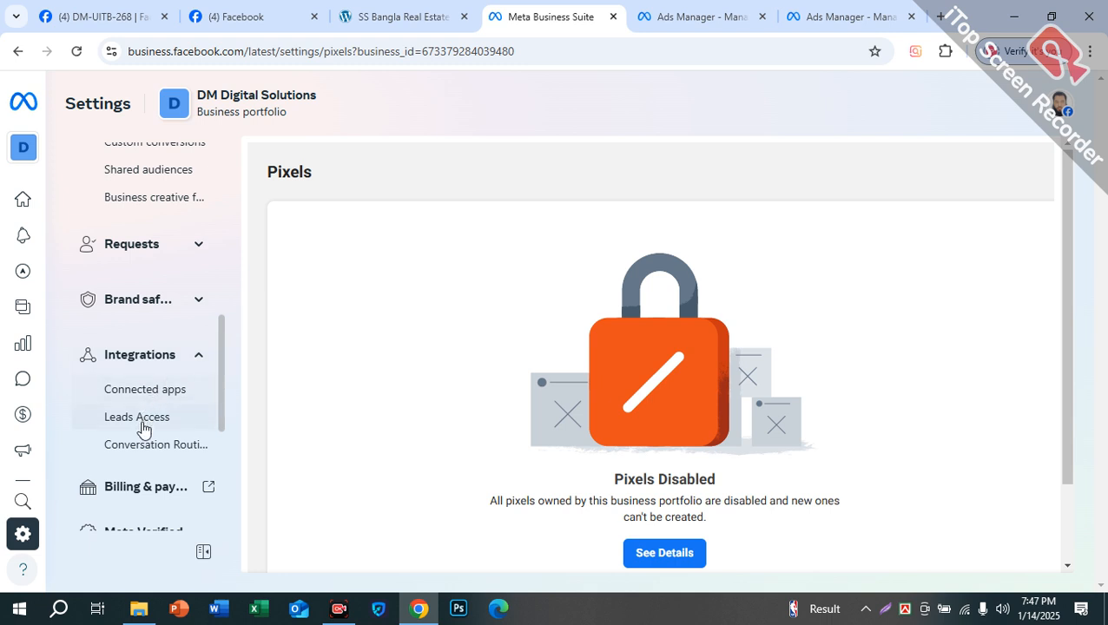
scroll(152, 358, up, 3)
scroll(158, 356, up, 3)
scroll(158, 356, down, 3)
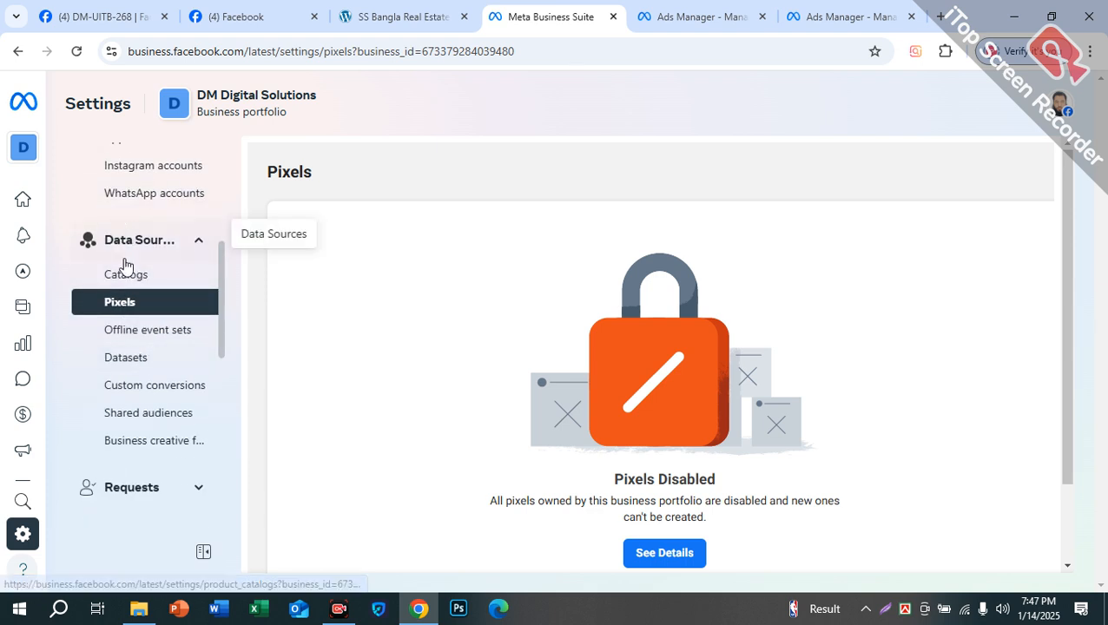
scroll(142, 352, down, 2)
scroll(145, 369, down, 3)
scroll(145, 372, up, 6)
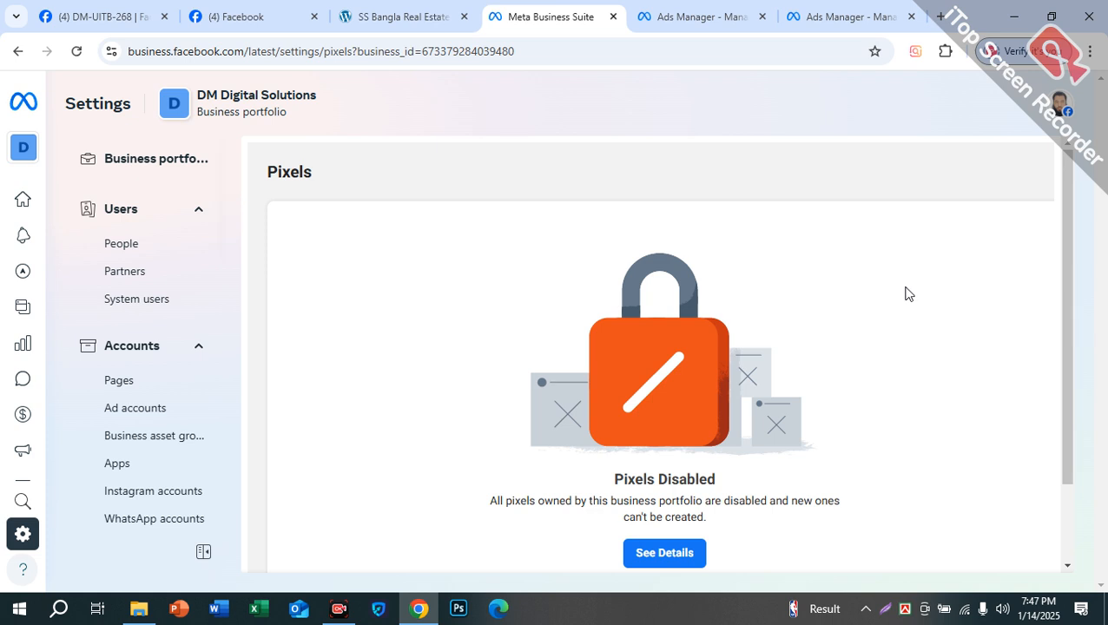
scroll(913, 323, down, 2)
scroll(444, 473, up, 2)
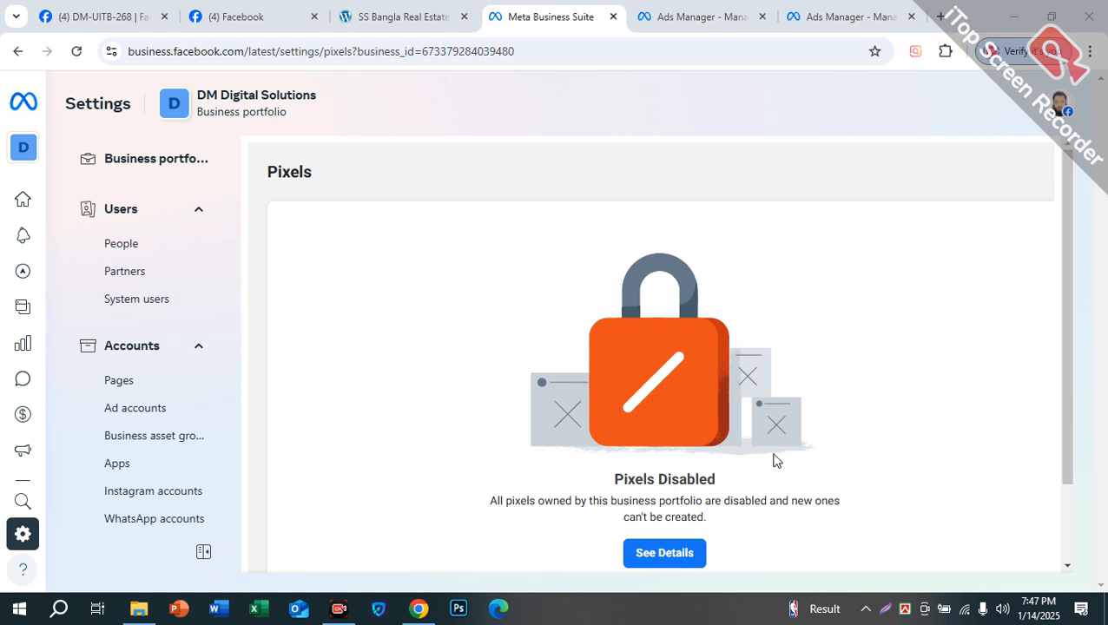
Step: Look through the portfolio's People, Partners and Pages settings
click(137, 244)
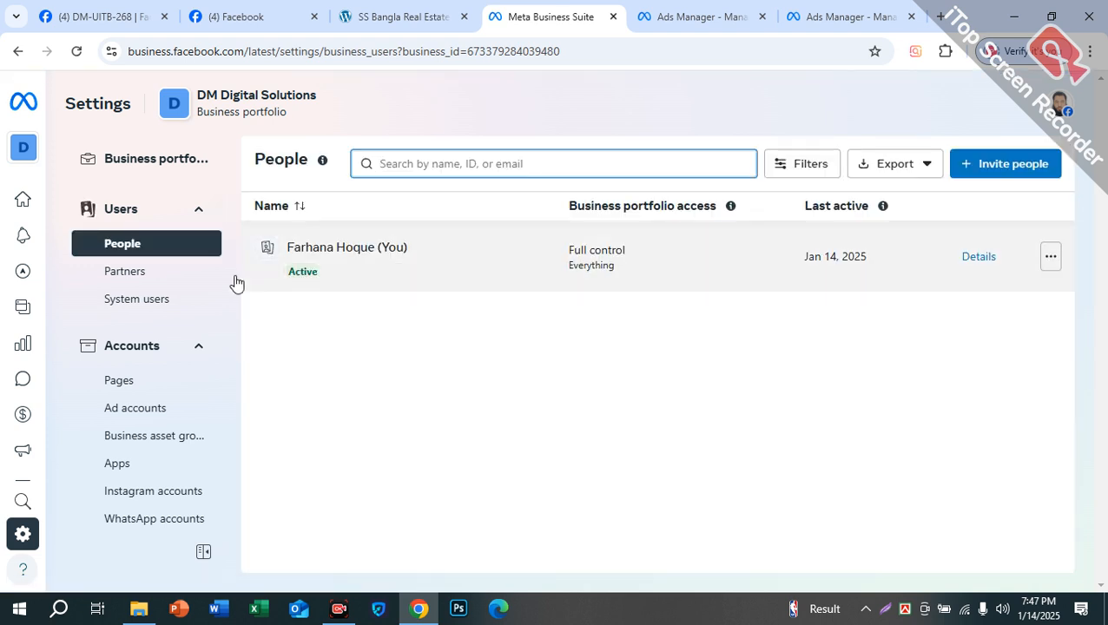
click(119, 210)
click(153, 214)
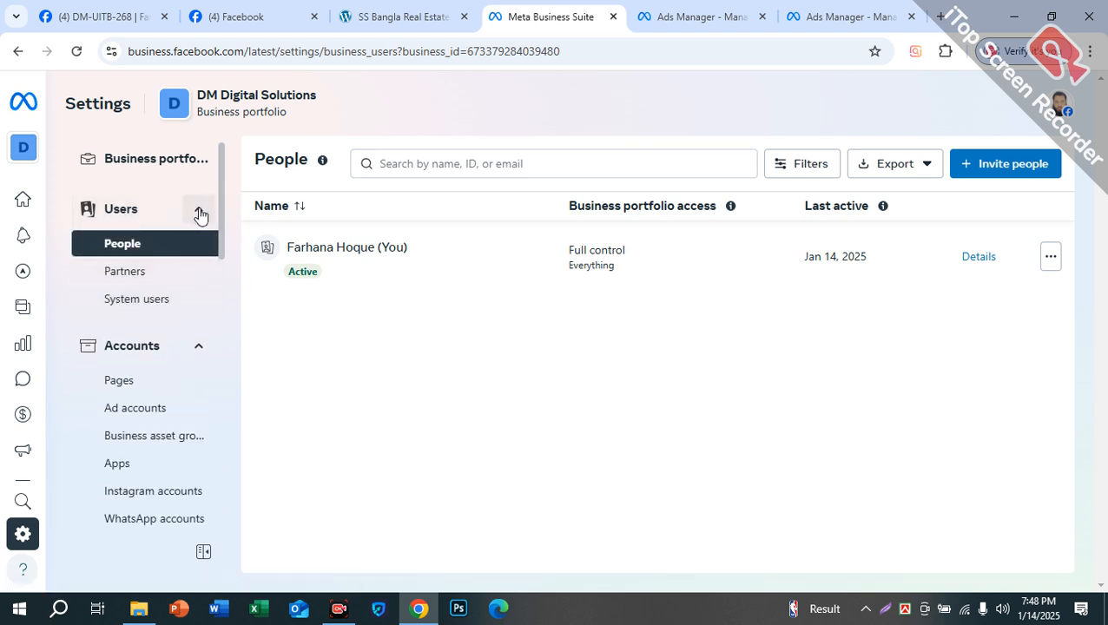
click(199, 212)
click(154, 218)
click(129, 272)
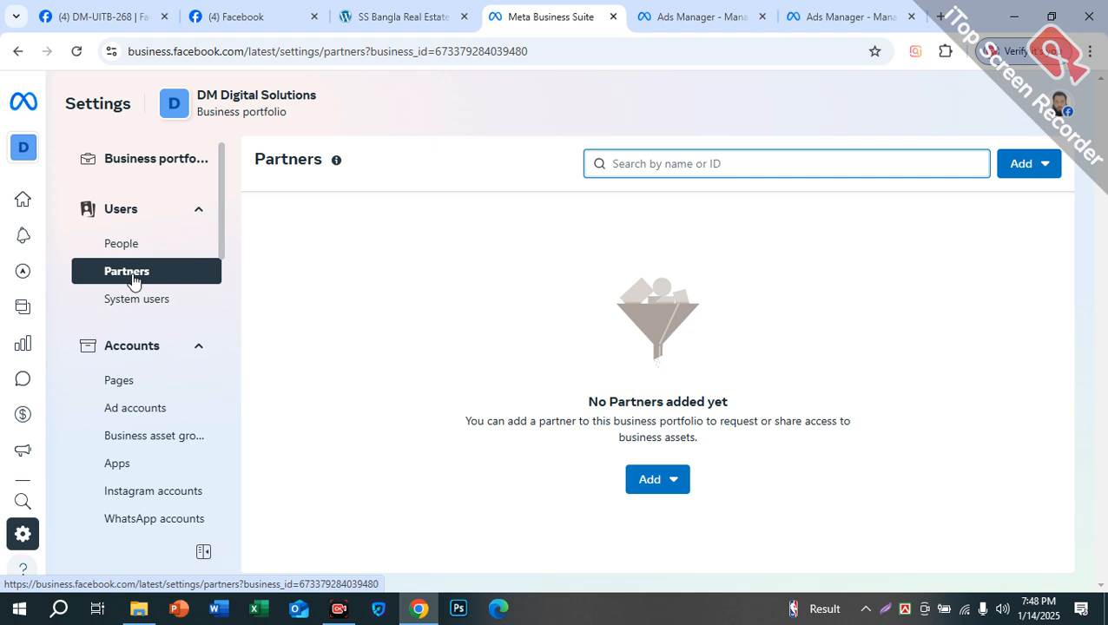
click(142, 384)
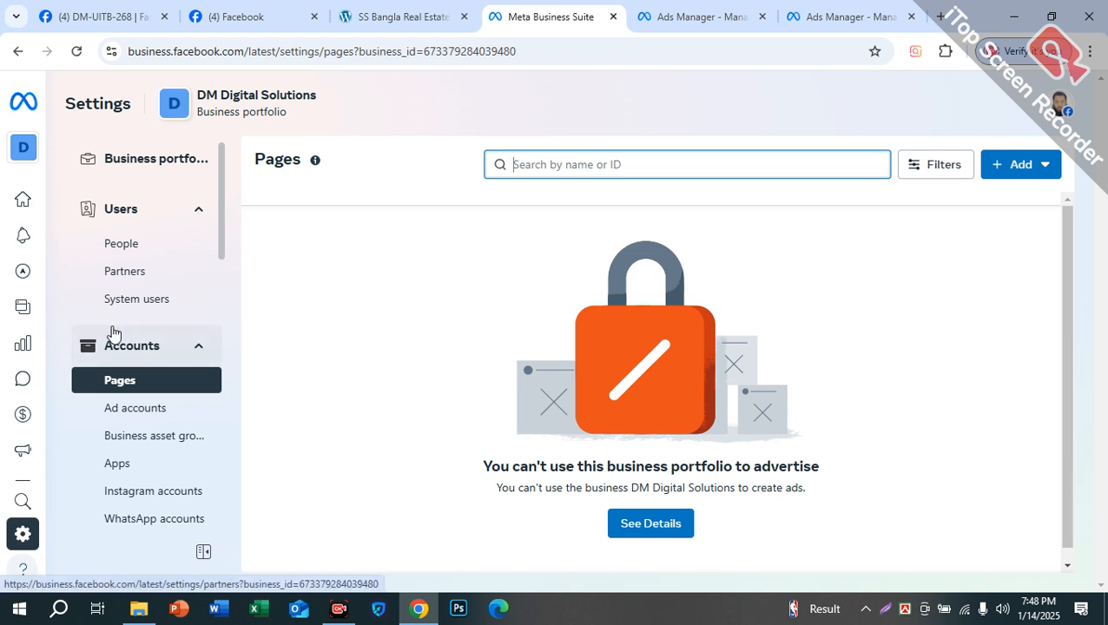
Step: Open Business portfolio info, showing Unverified status and an ad account creation limit of 3
scroll(111, 332, down, 5)
scroll(223, 359, up, 5)
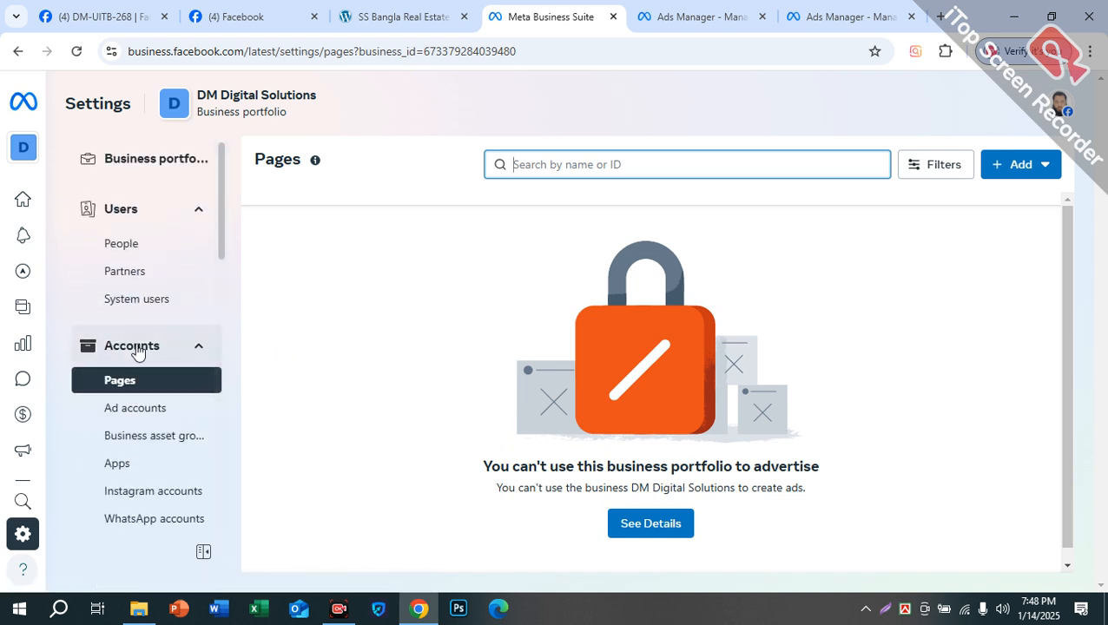
click(135, 165)
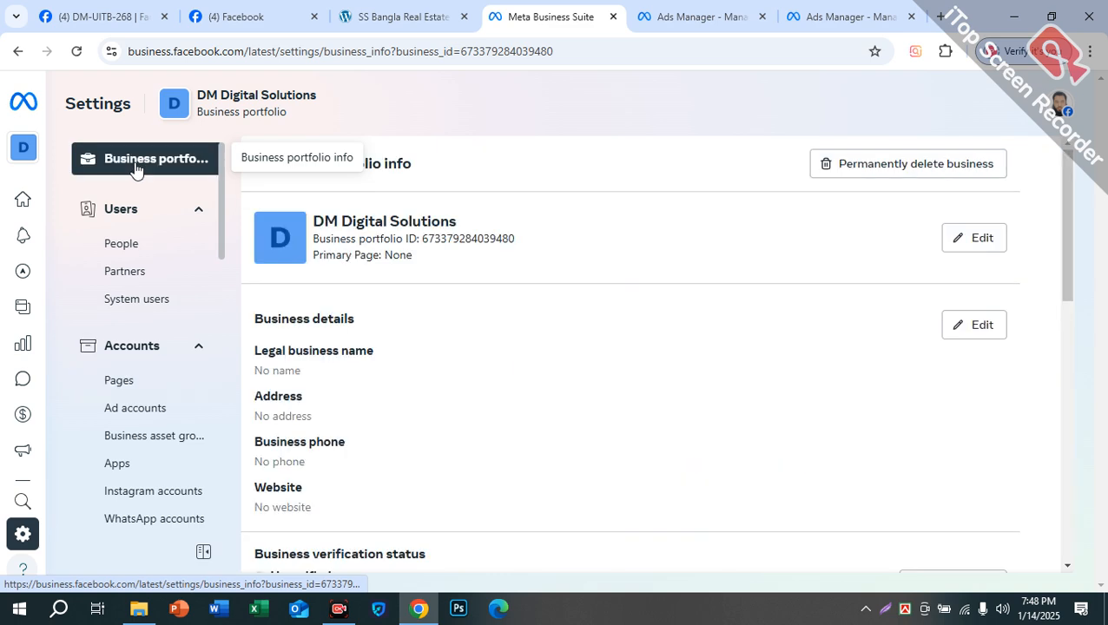
scroll(458, 354, down, 4)
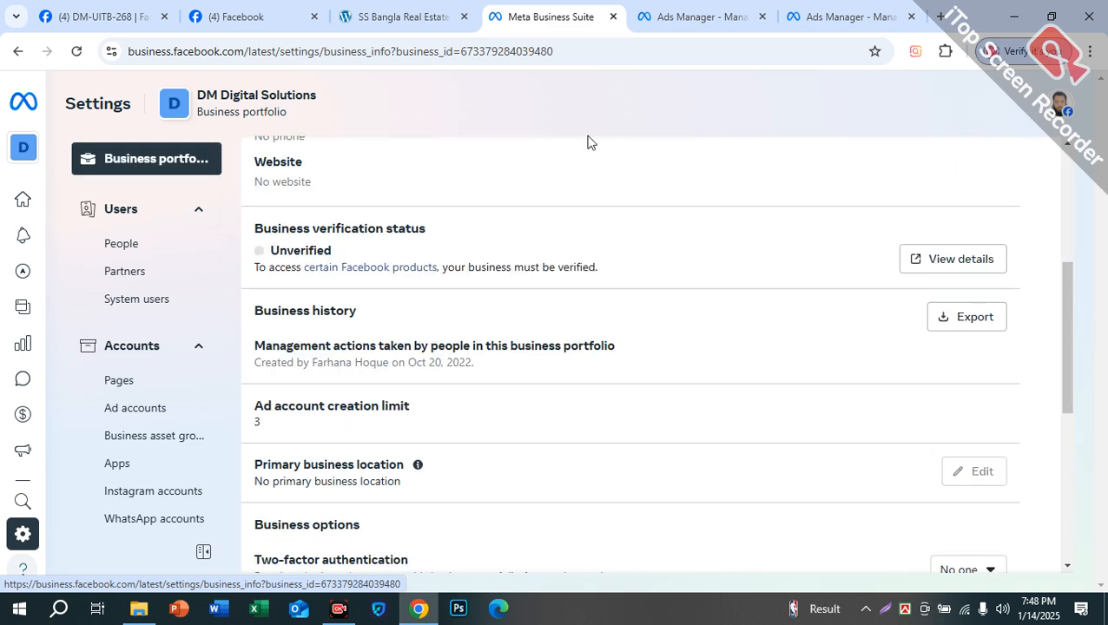
Step: Close the two Ads Manager tabs right of Business Suite and go to the (4) Facebook feed
right_click(571, 19)
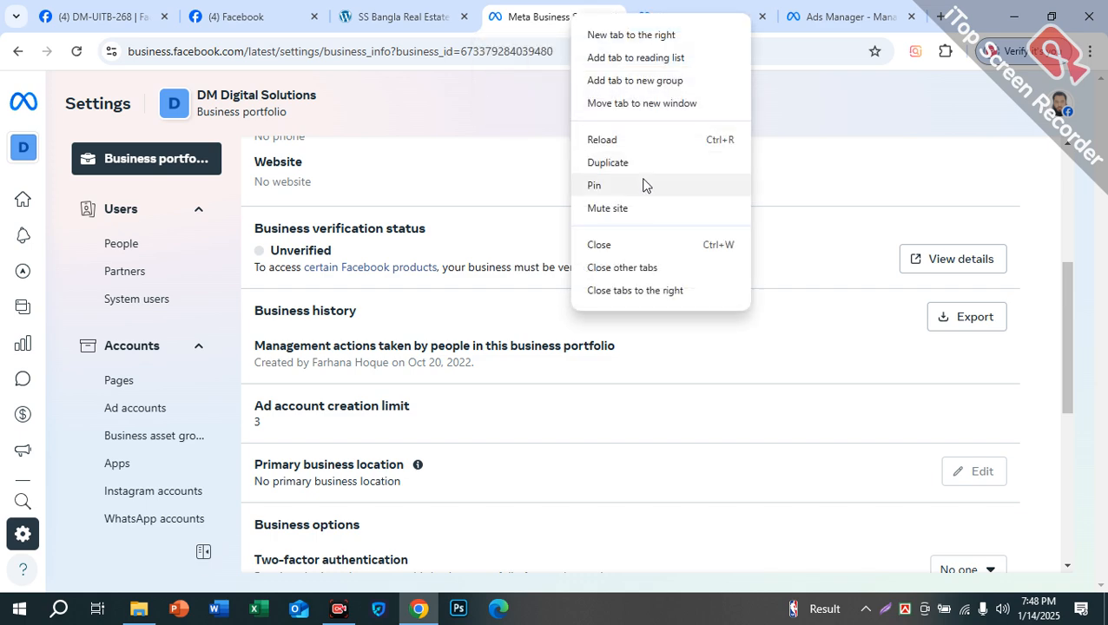
click(648, 289)
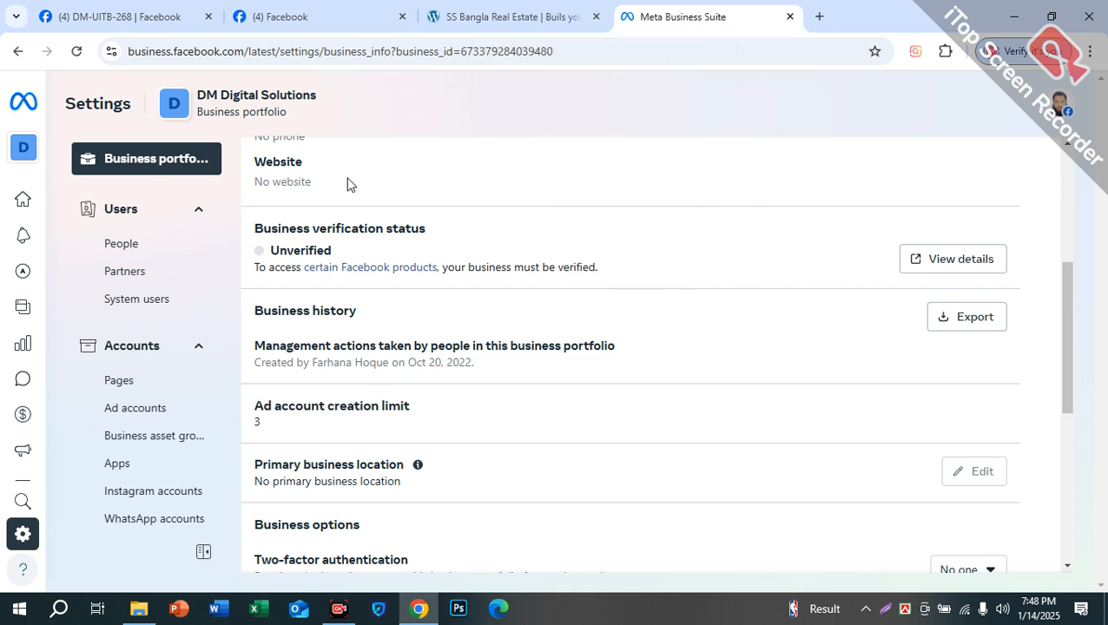
scroll(391, 284, down, 5)
scroll(69, 297, up, 9)
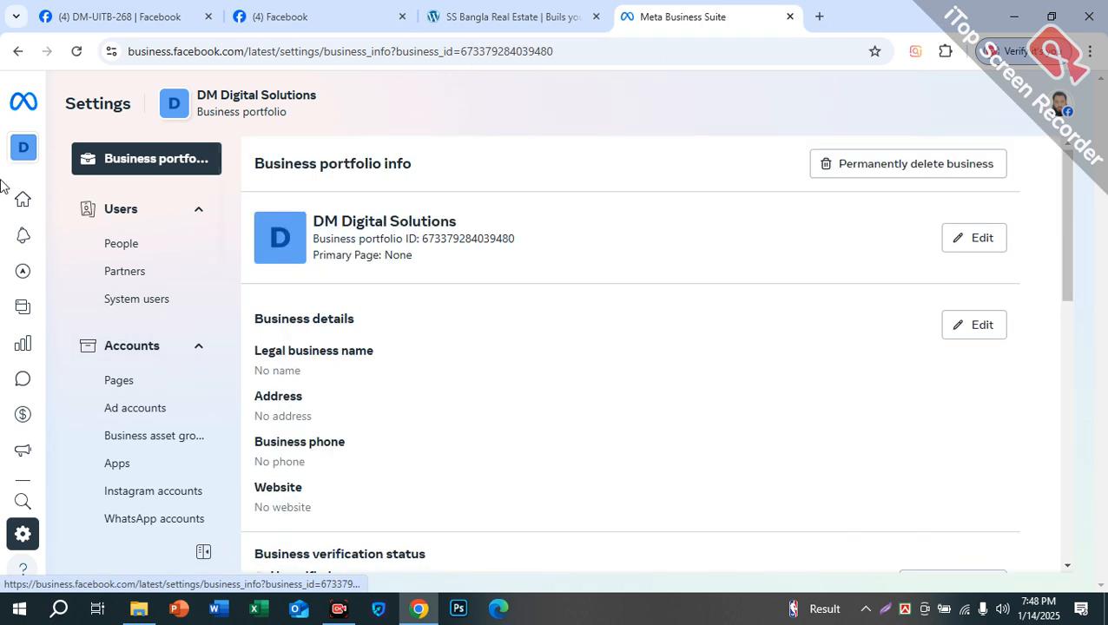
mouse_move(38, 204)
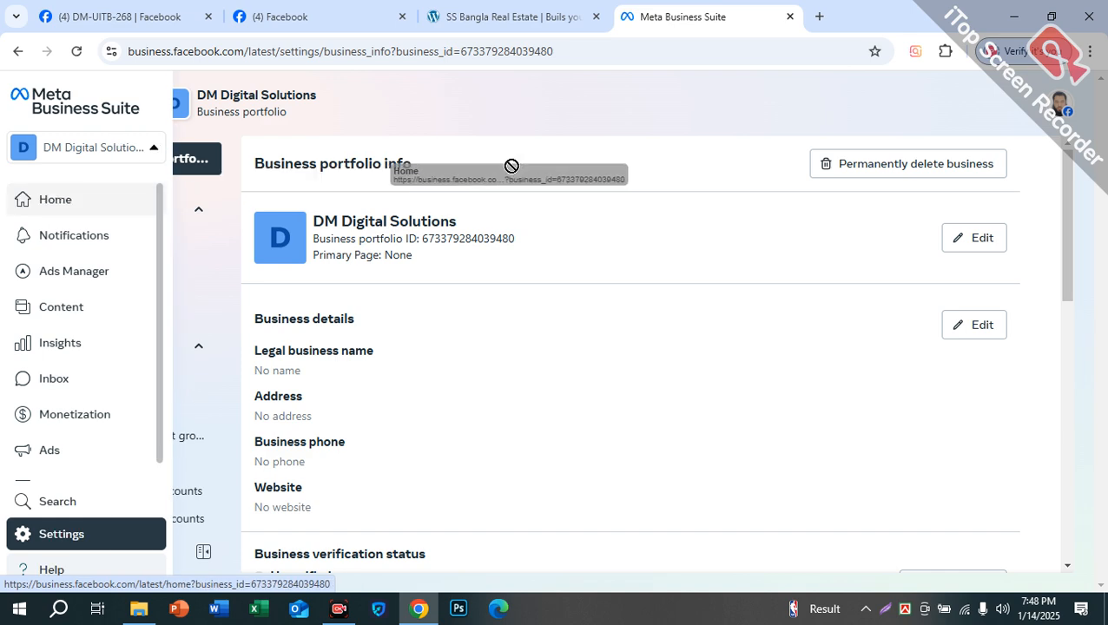
click(529, 13)
click(304, 13)
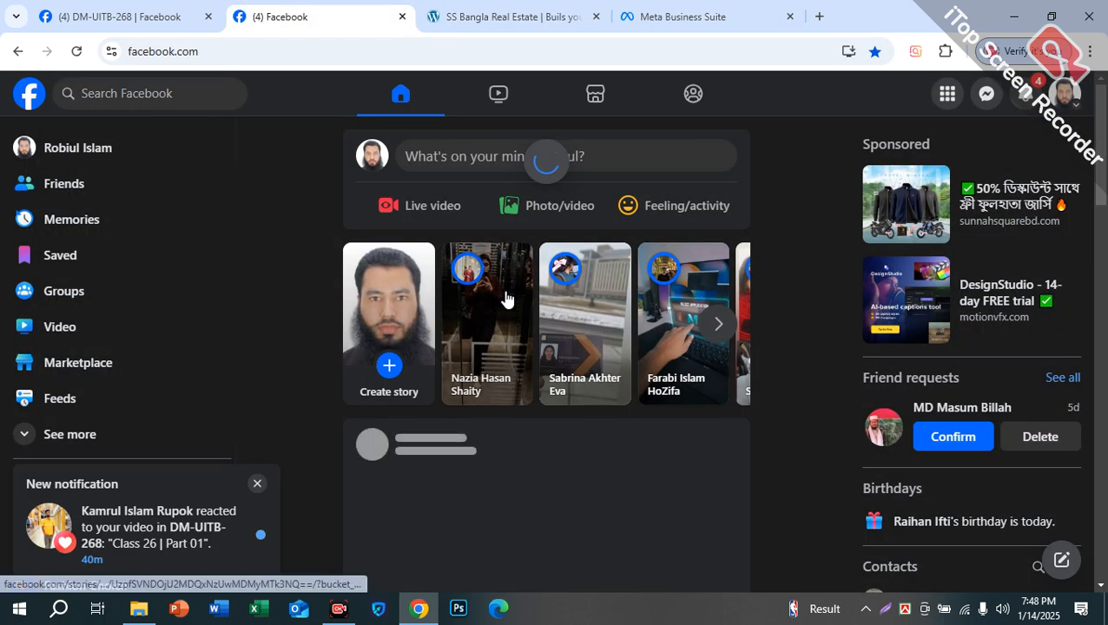